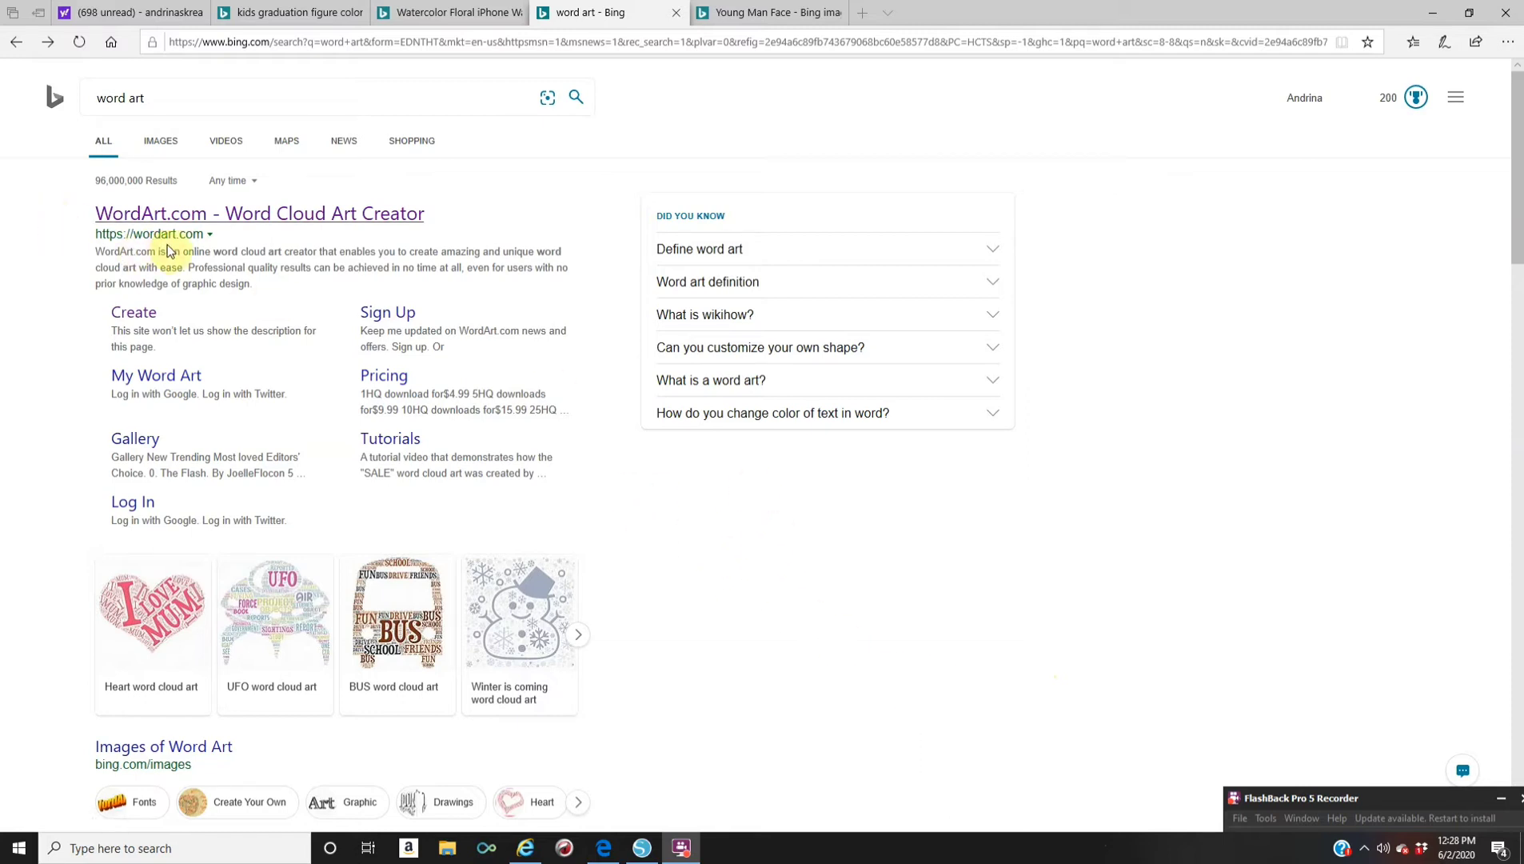
Open WordArt.com from the search results and start creating a new word cloud in its own tab
scroll(297, 477, down, 1)
scroll(299, 480, down, 4)
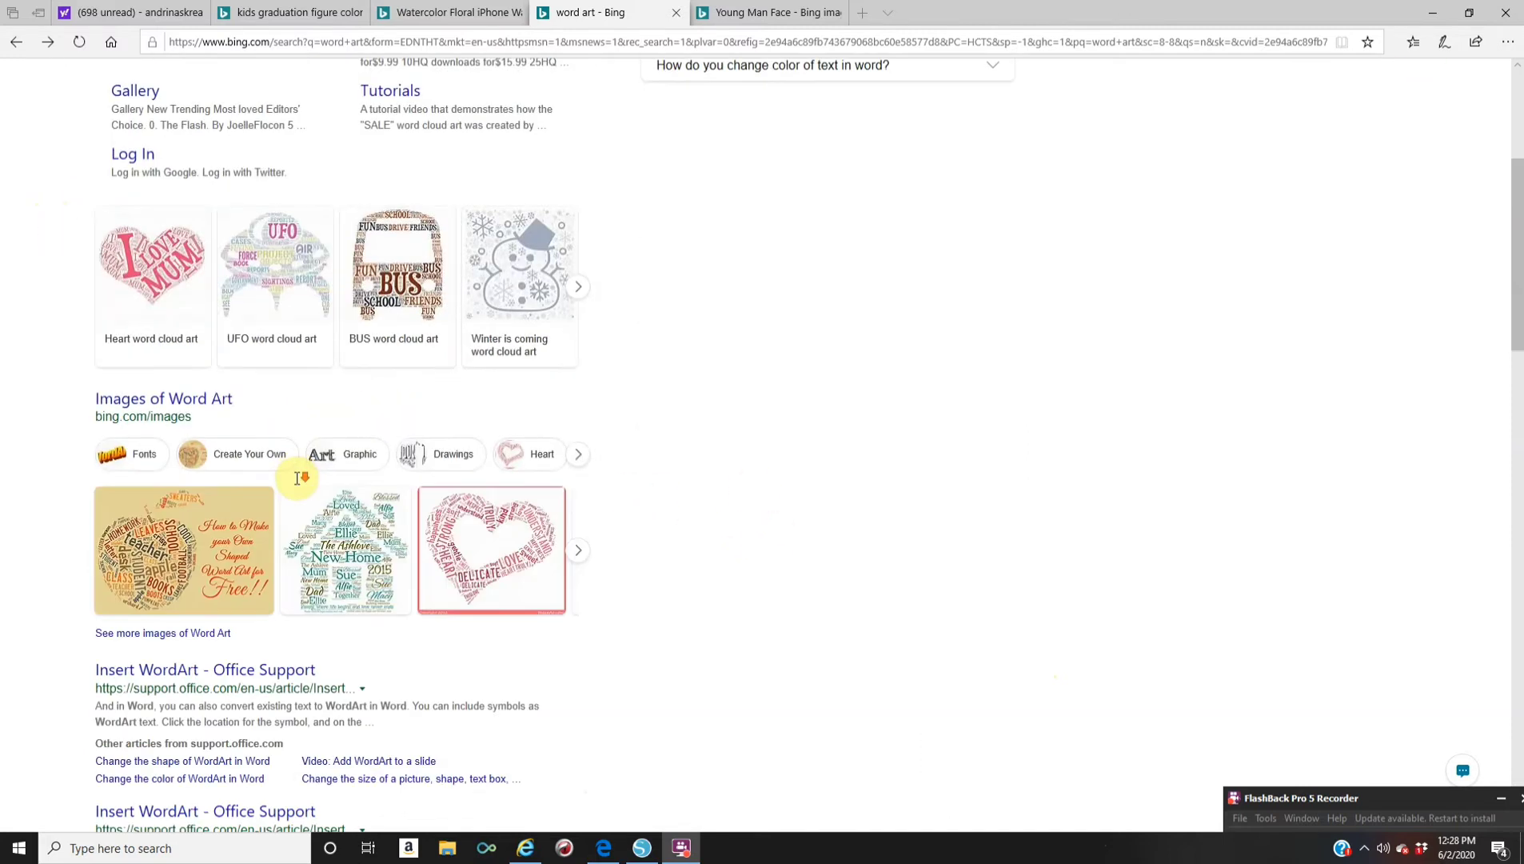
scroll(299, 484, down, 4)
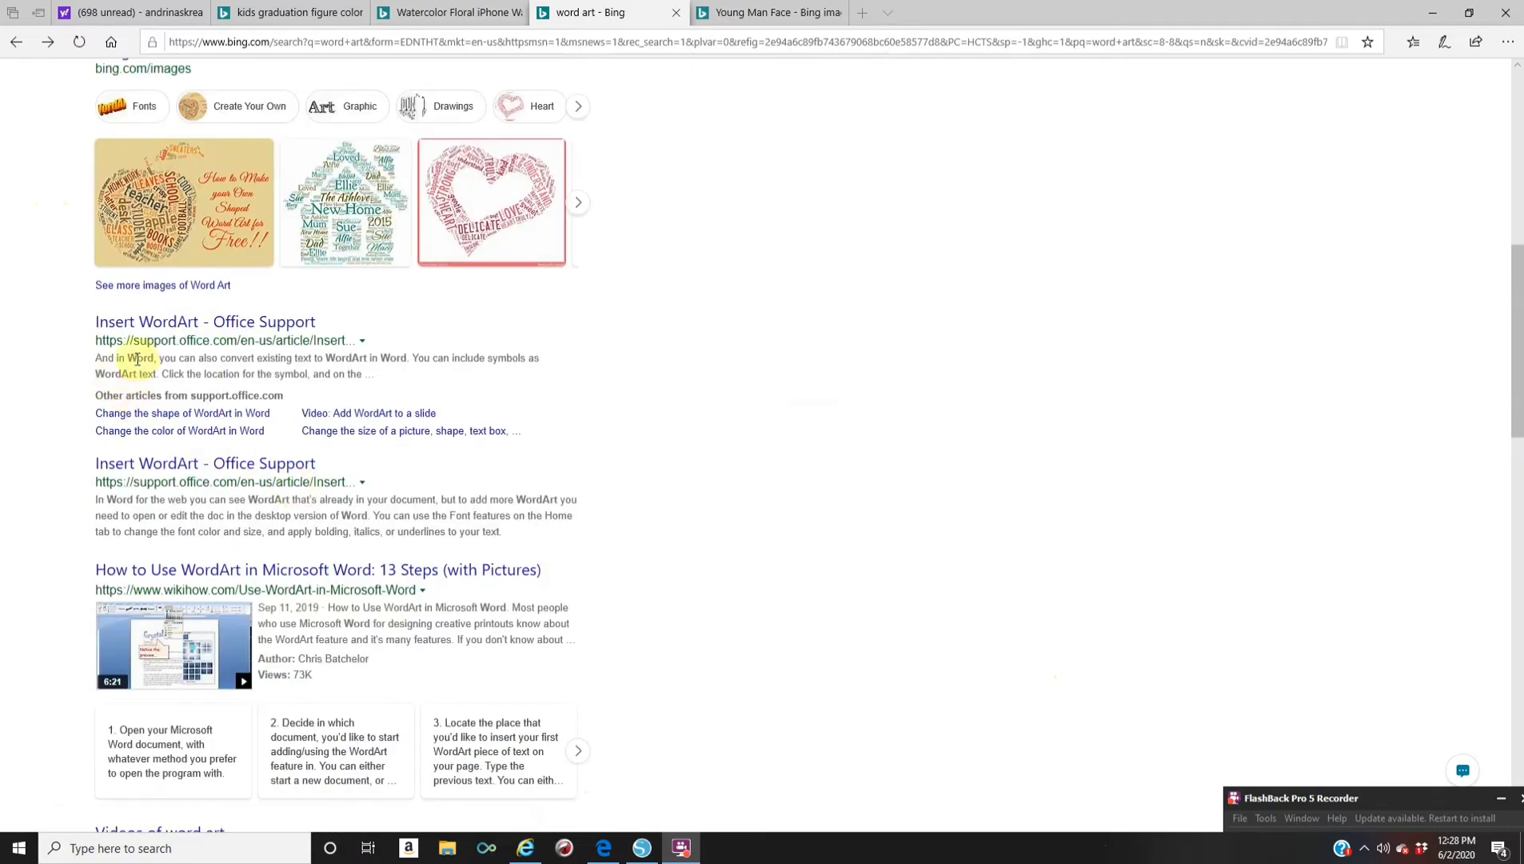
scroll(299, 486, up, 6)
scroll(297, 495, up, 3)
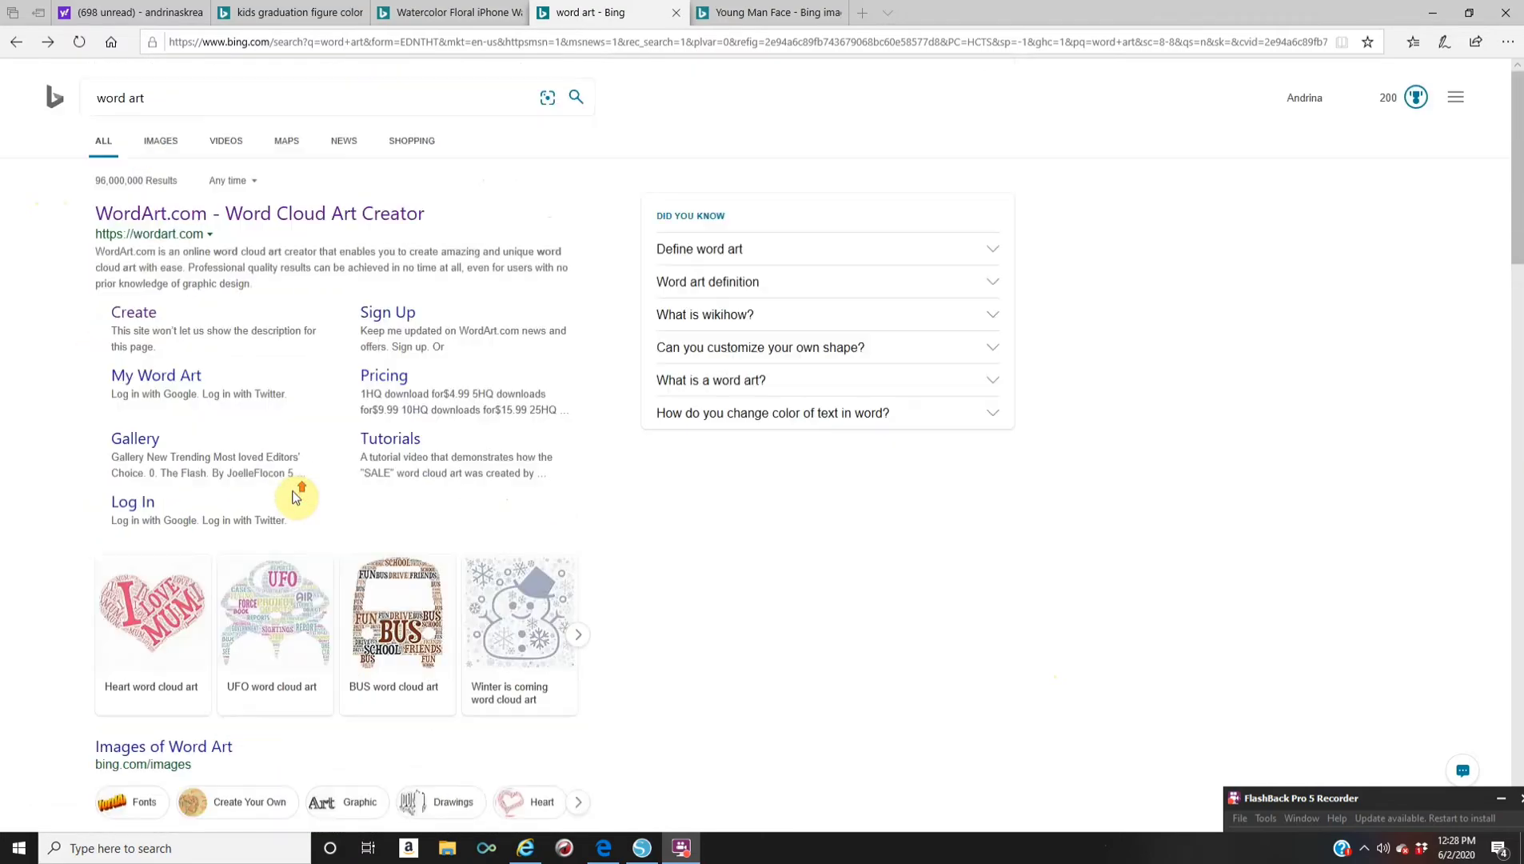
click(241, 228)
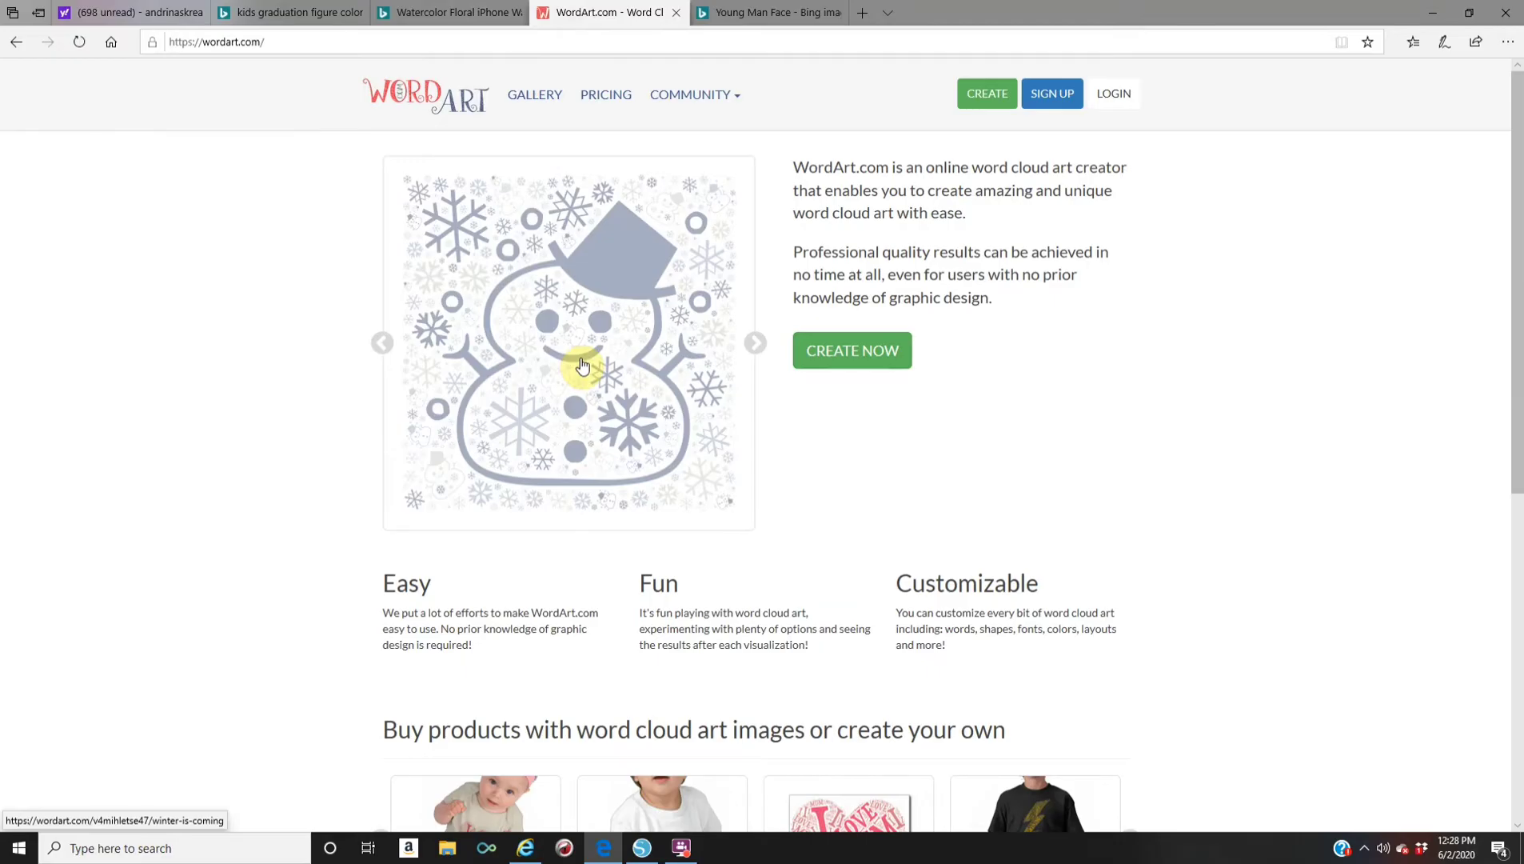
middle_click(873, 359)
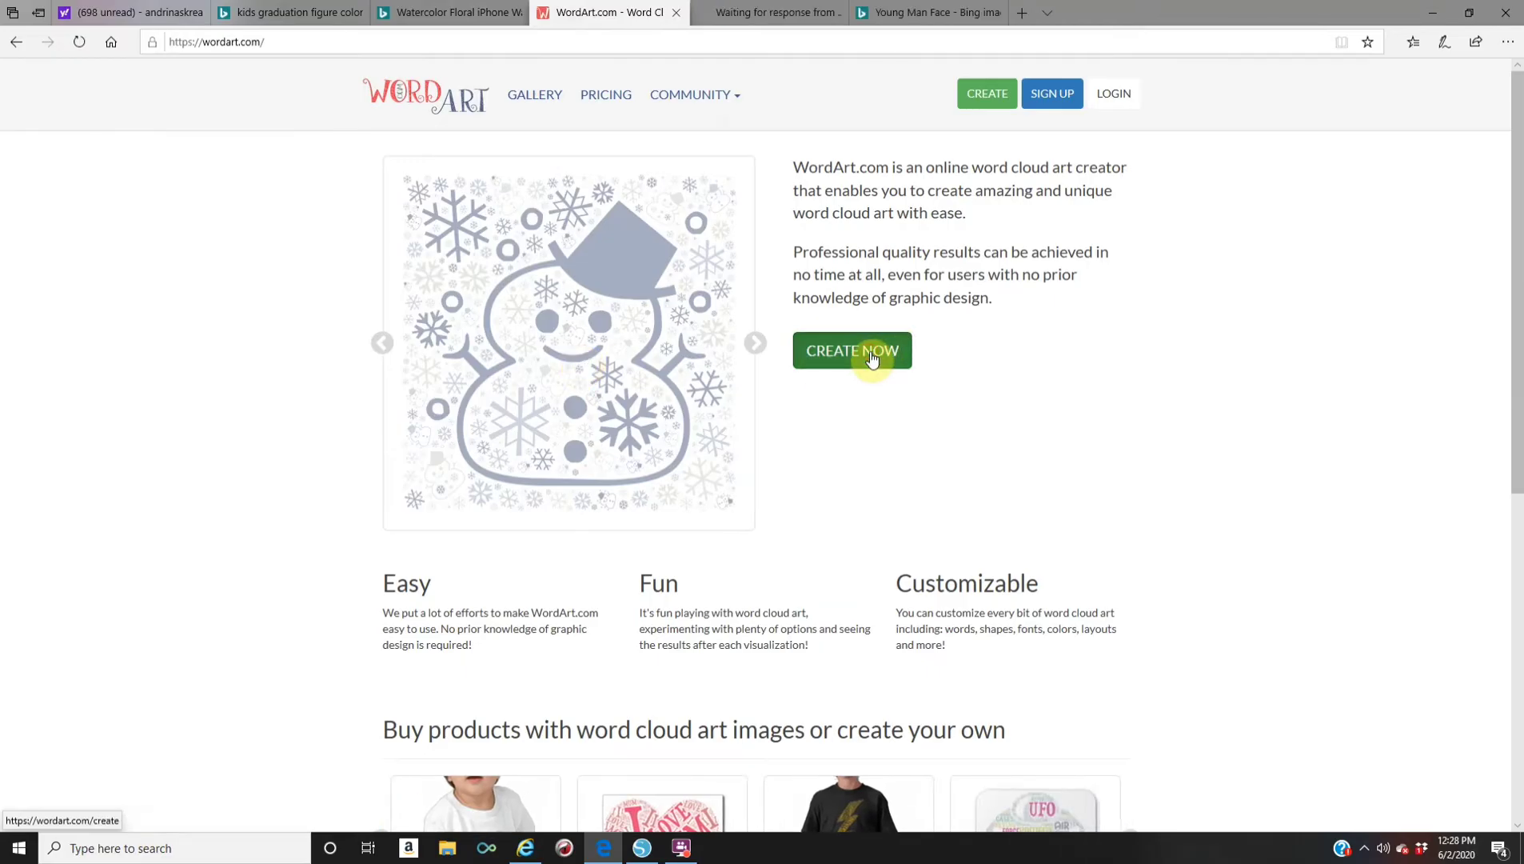
key(ctrl+Tab)
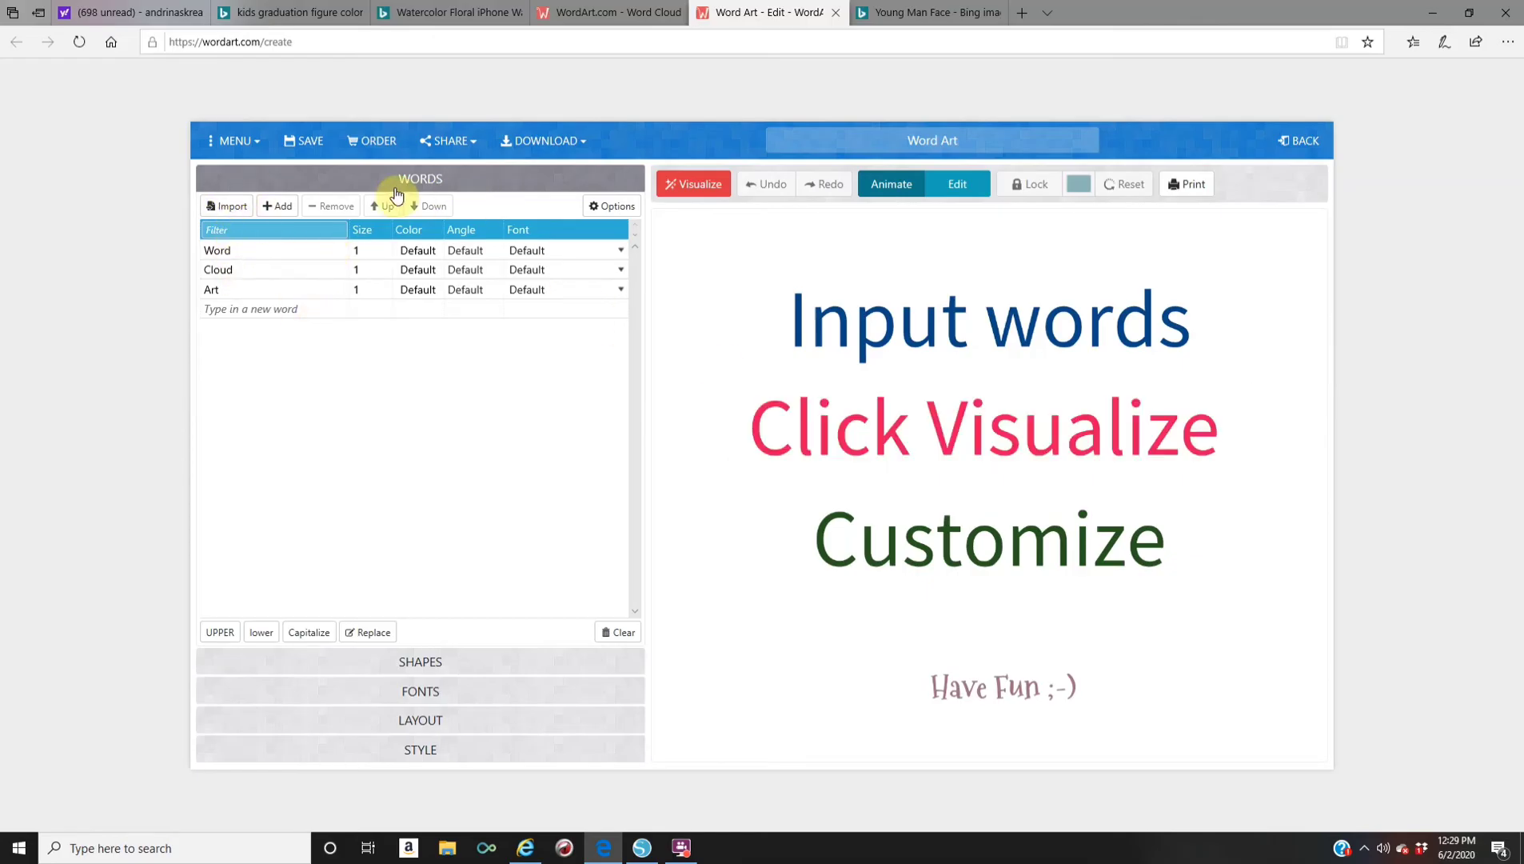
Replace the three default words in the word list with Love, amazing and strong
click(244, 249)
double_click(248, 249)
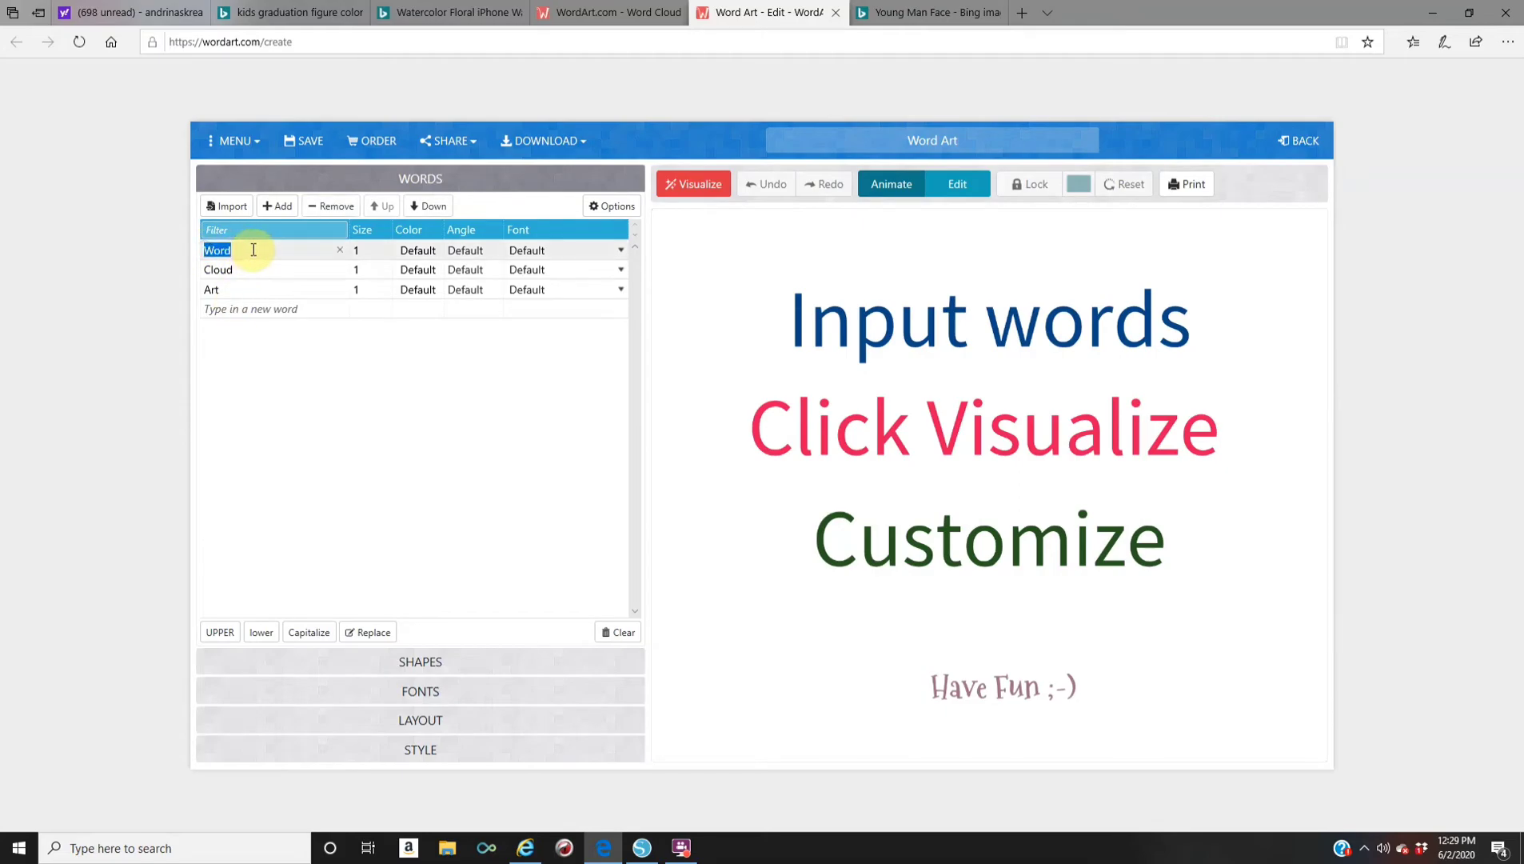
text(Love)
double_click(237, 267)
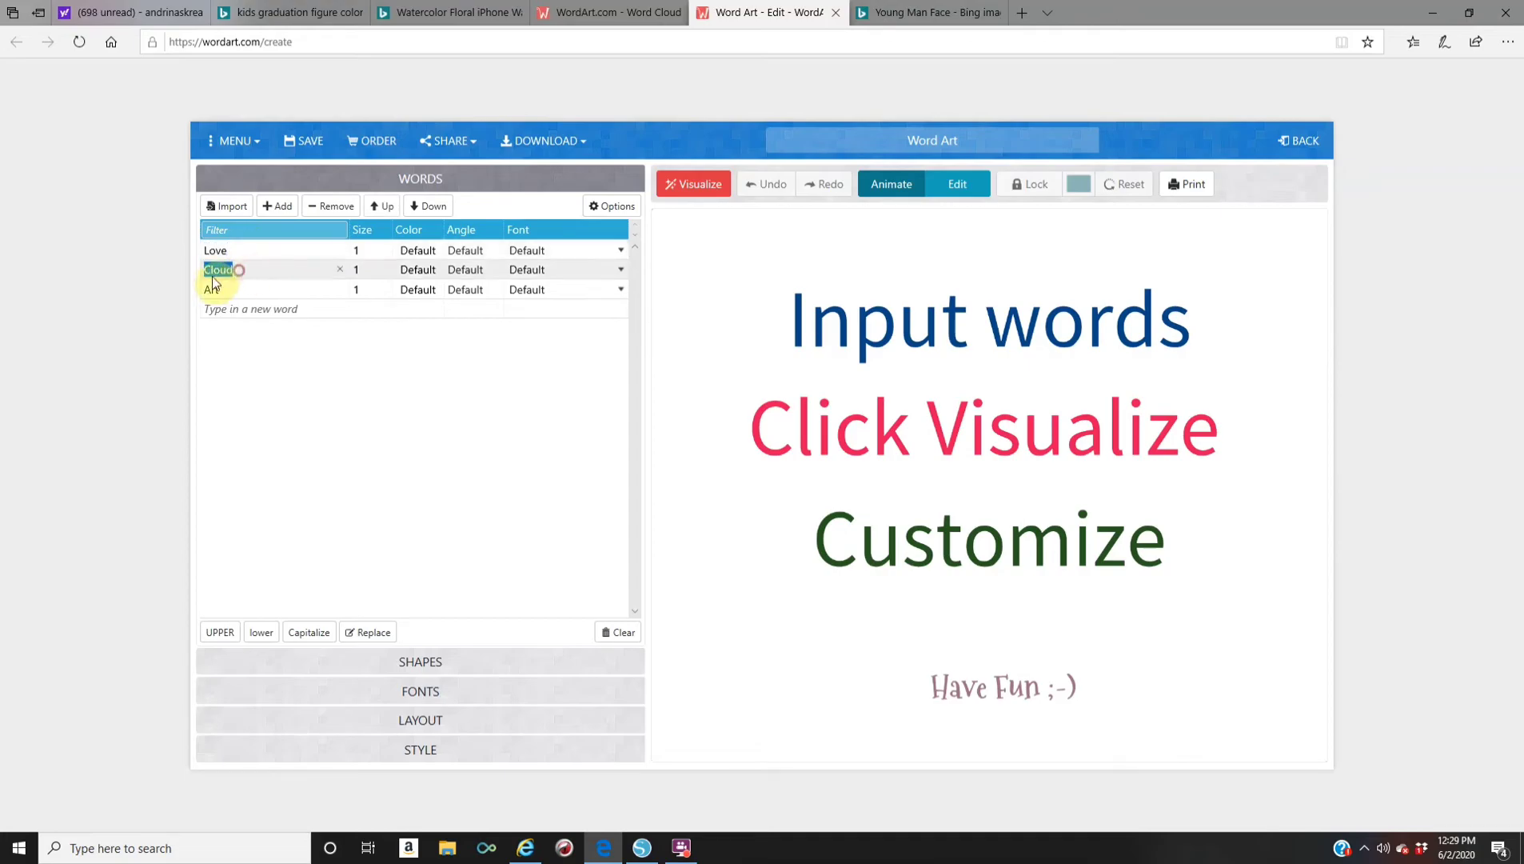
text(amazin)
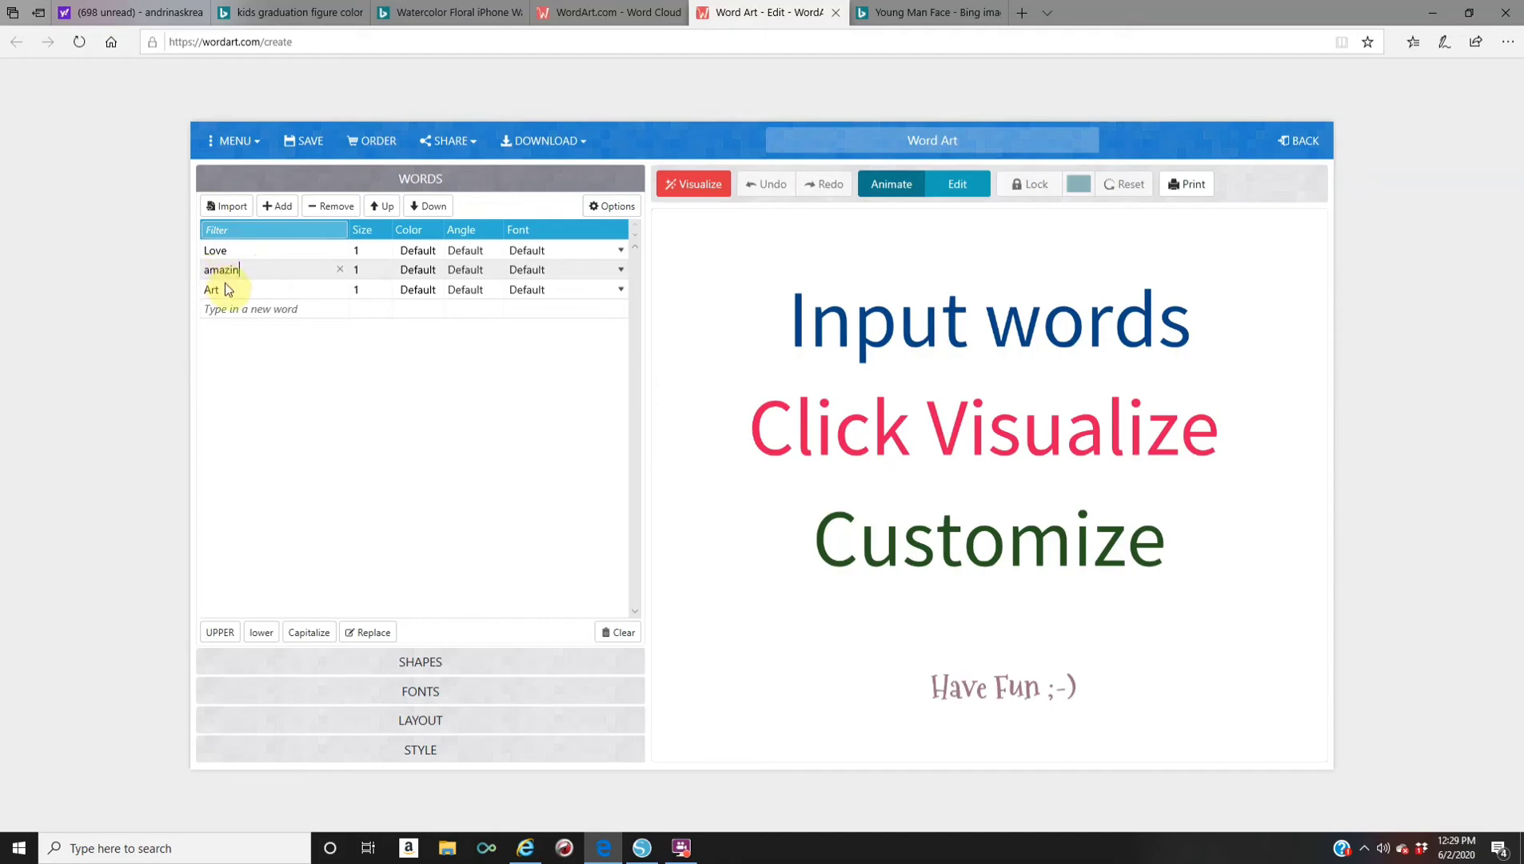
text(g)
click(236, 289)
text(strong)
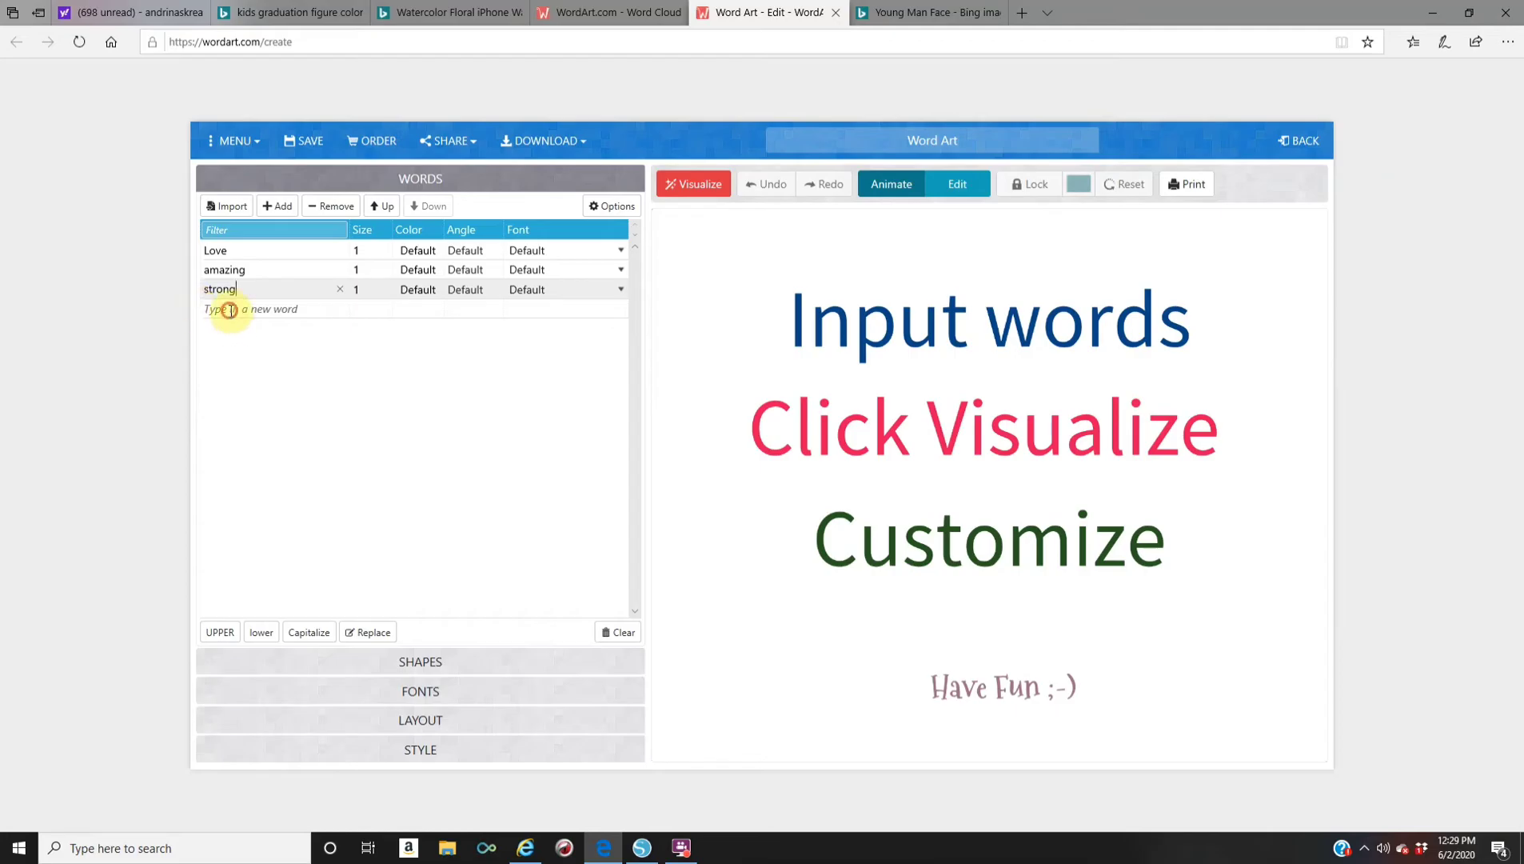
Add the words faith, courageous, wonderful and beautiful to the end of the word list
click(231, 310)
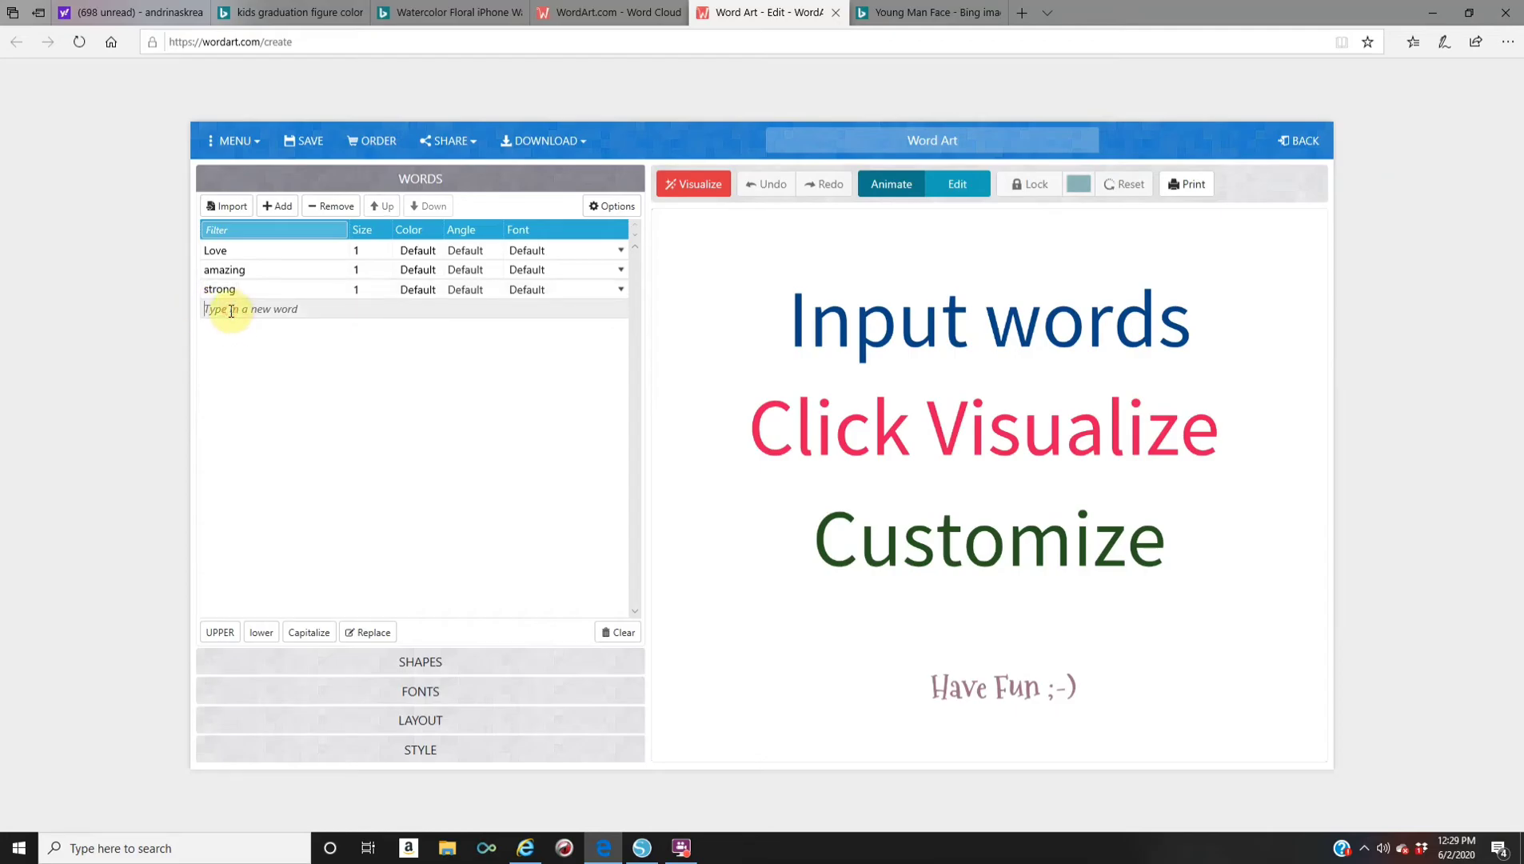
text(faith)
key(Return)
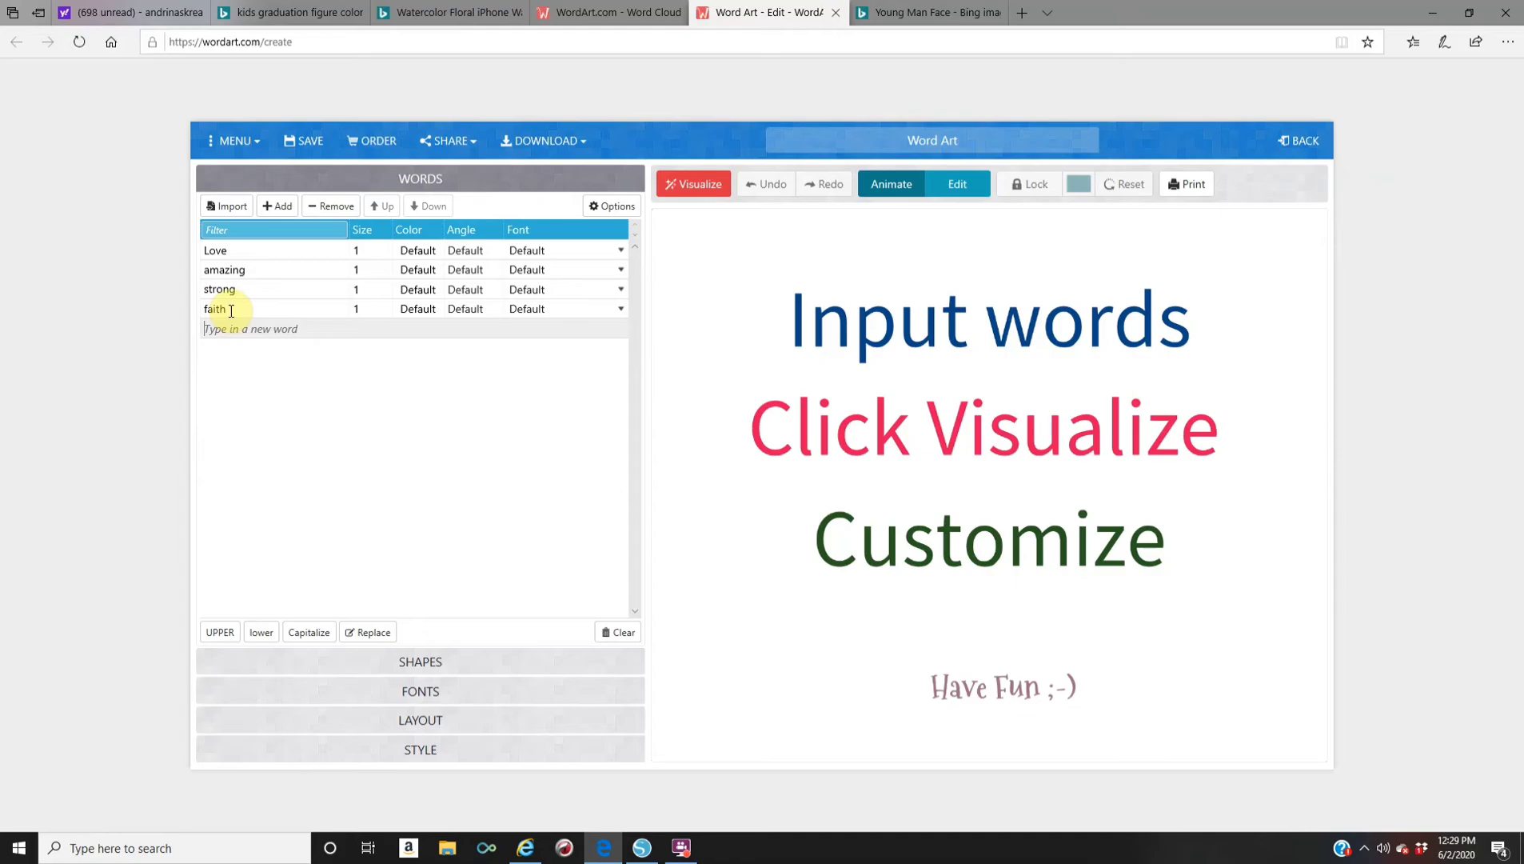
text(courageous)
key(Return)
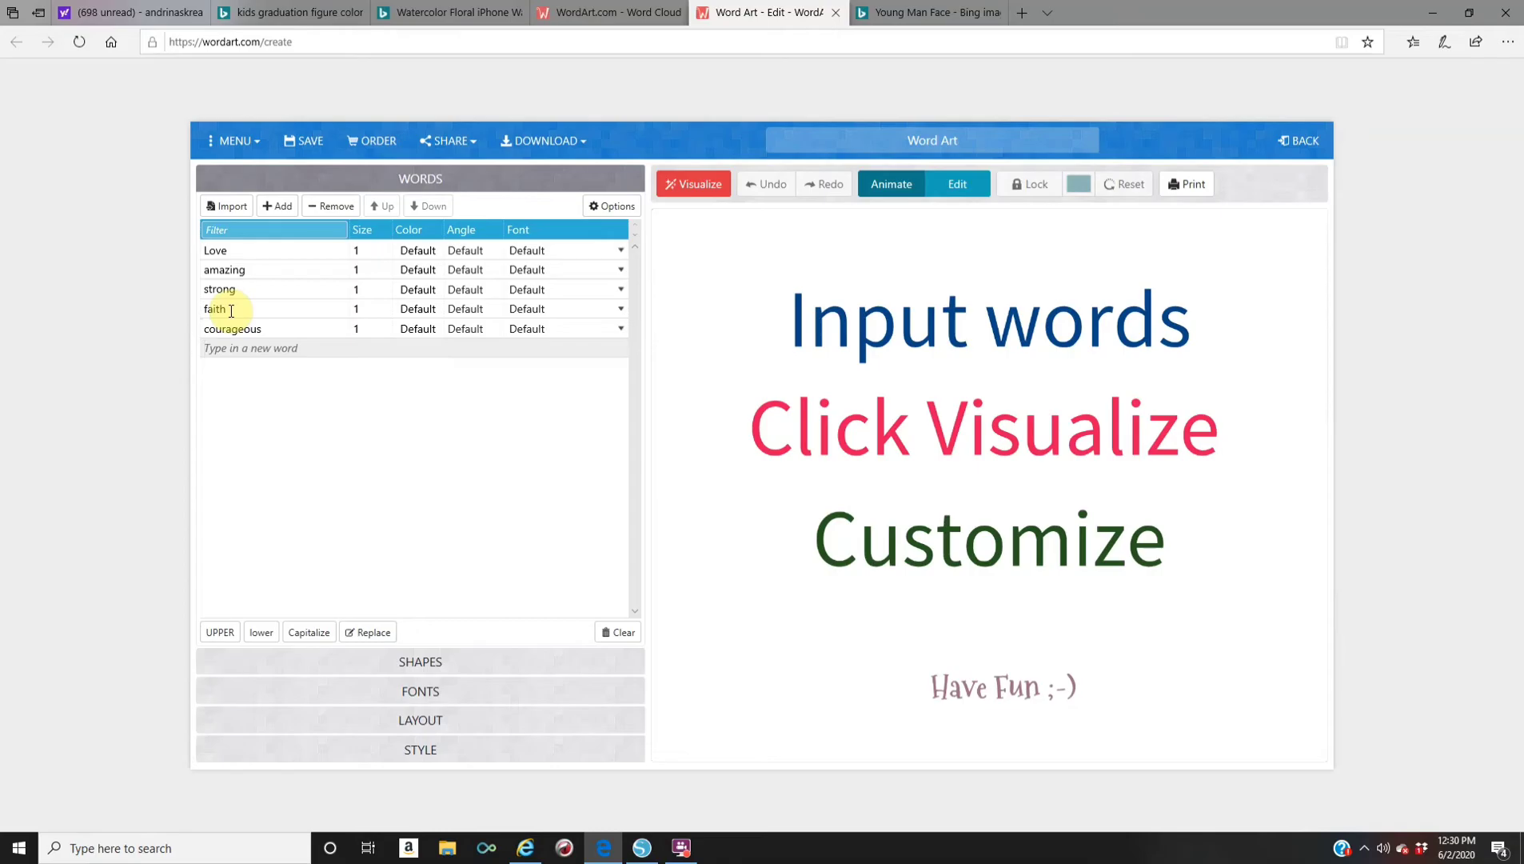
text(d)
key(BackSpace)
text(wonderful)
key(Return)
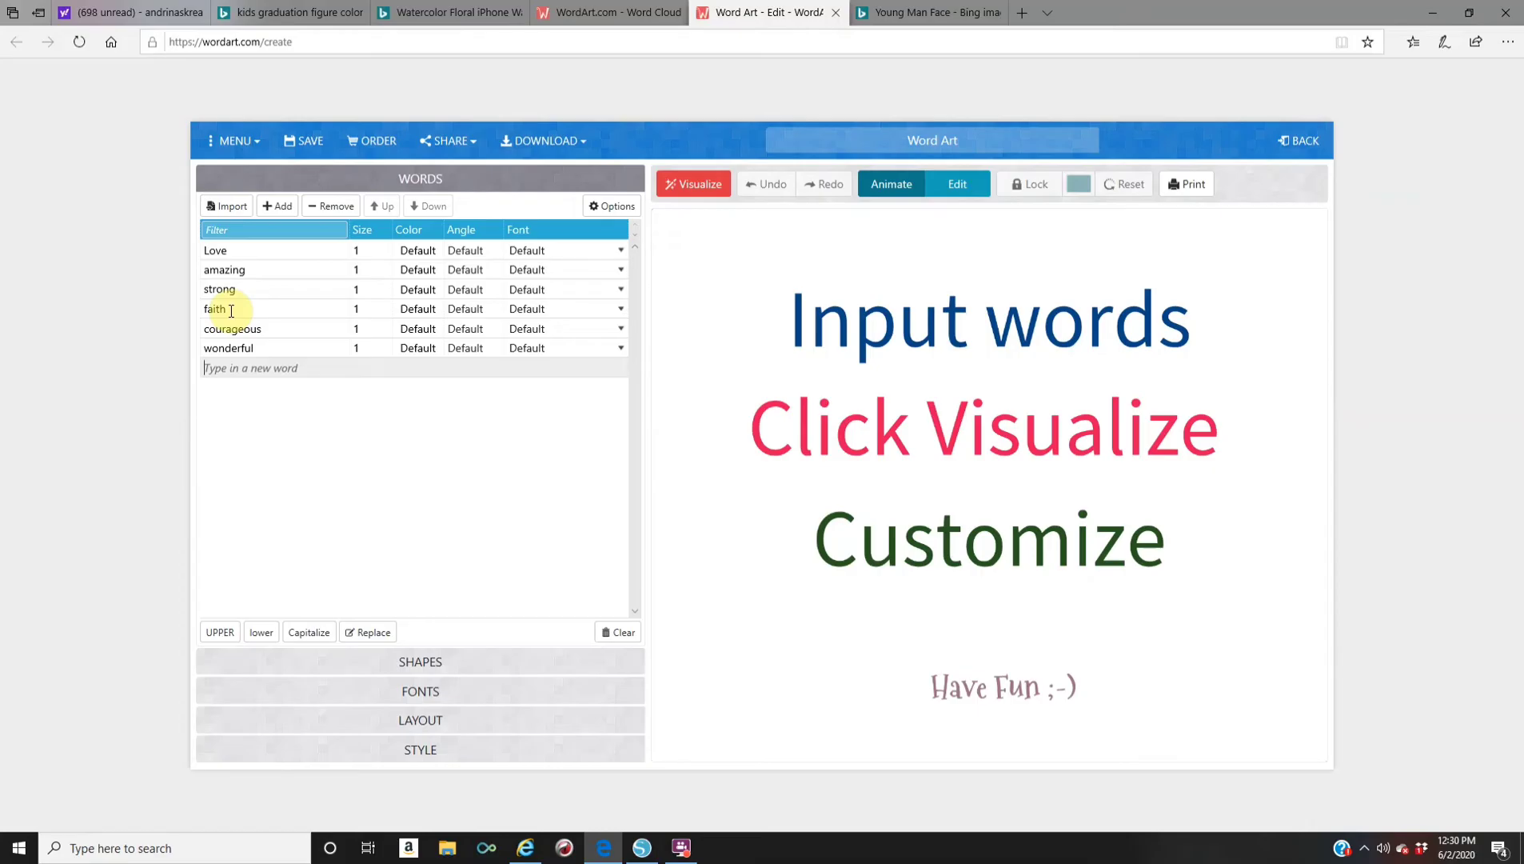
text(beautiful)
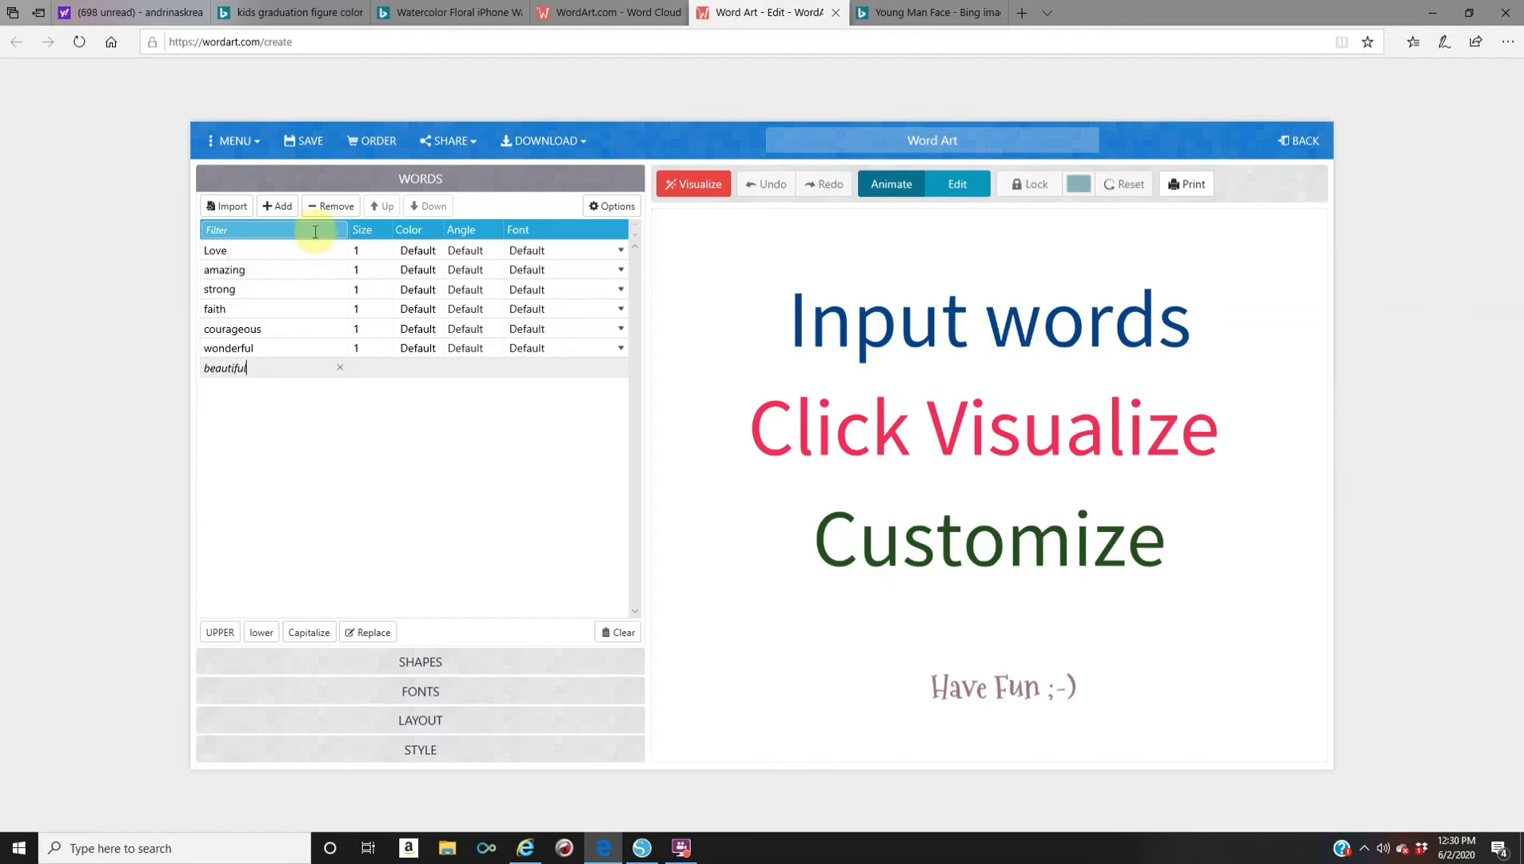
Move the word Love down one place in the word list, and move it back up to the first row
click(262, 251)
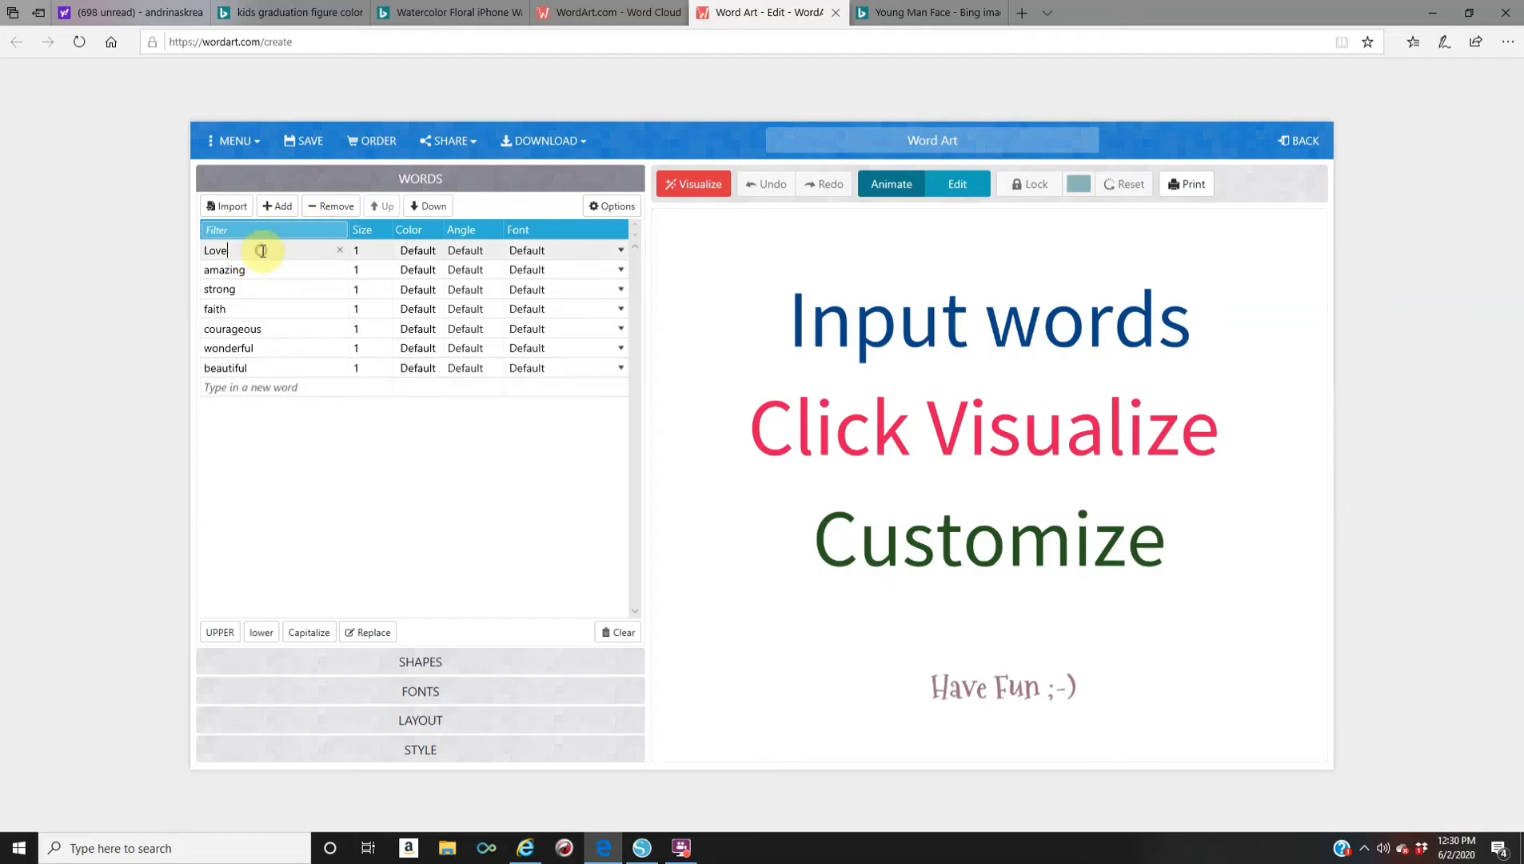
click(424, 207)
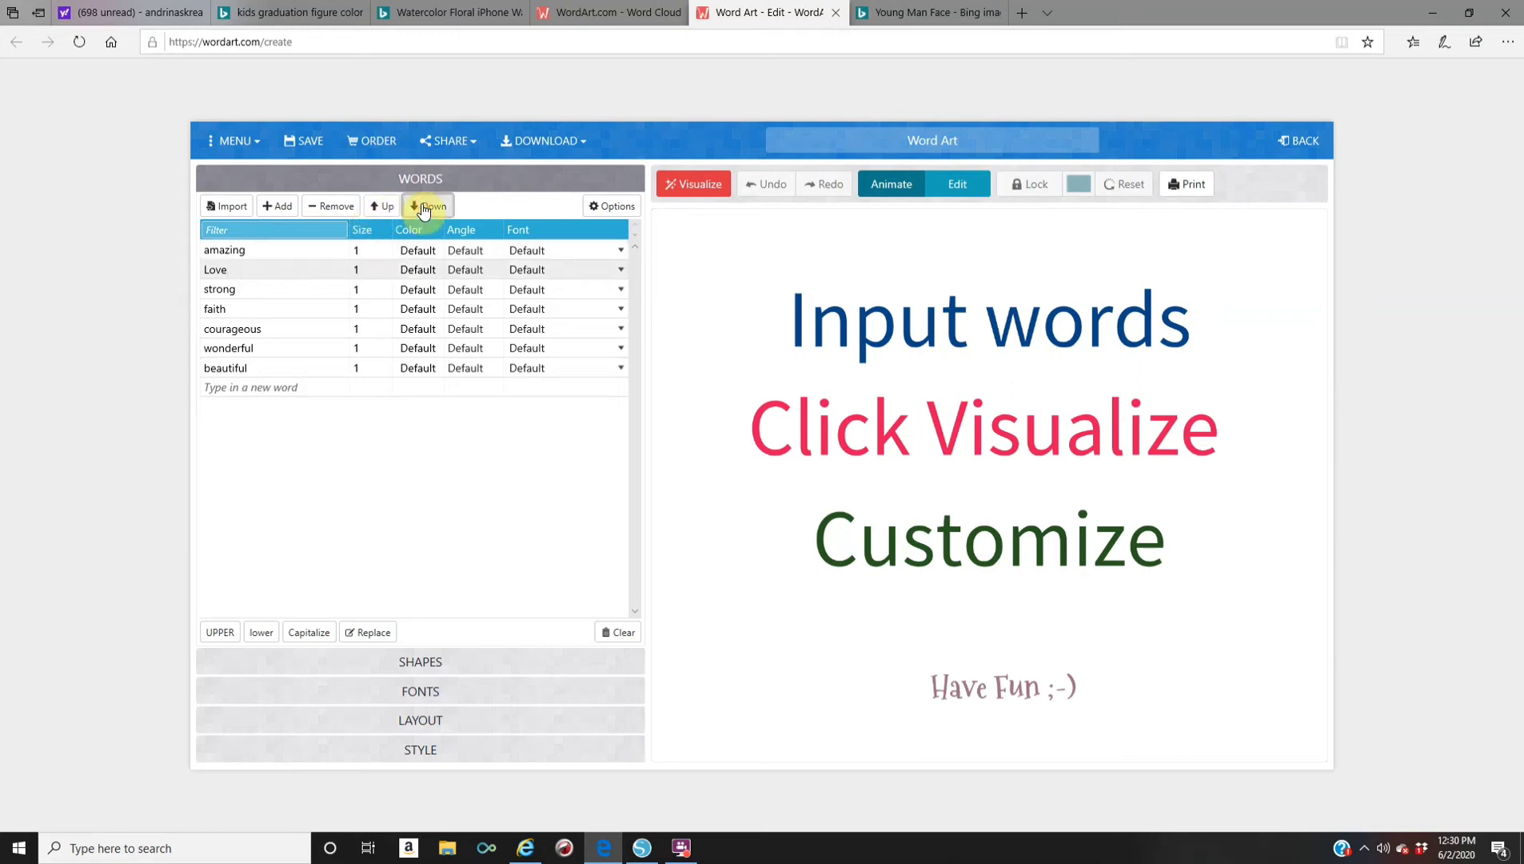
click(383, 207)
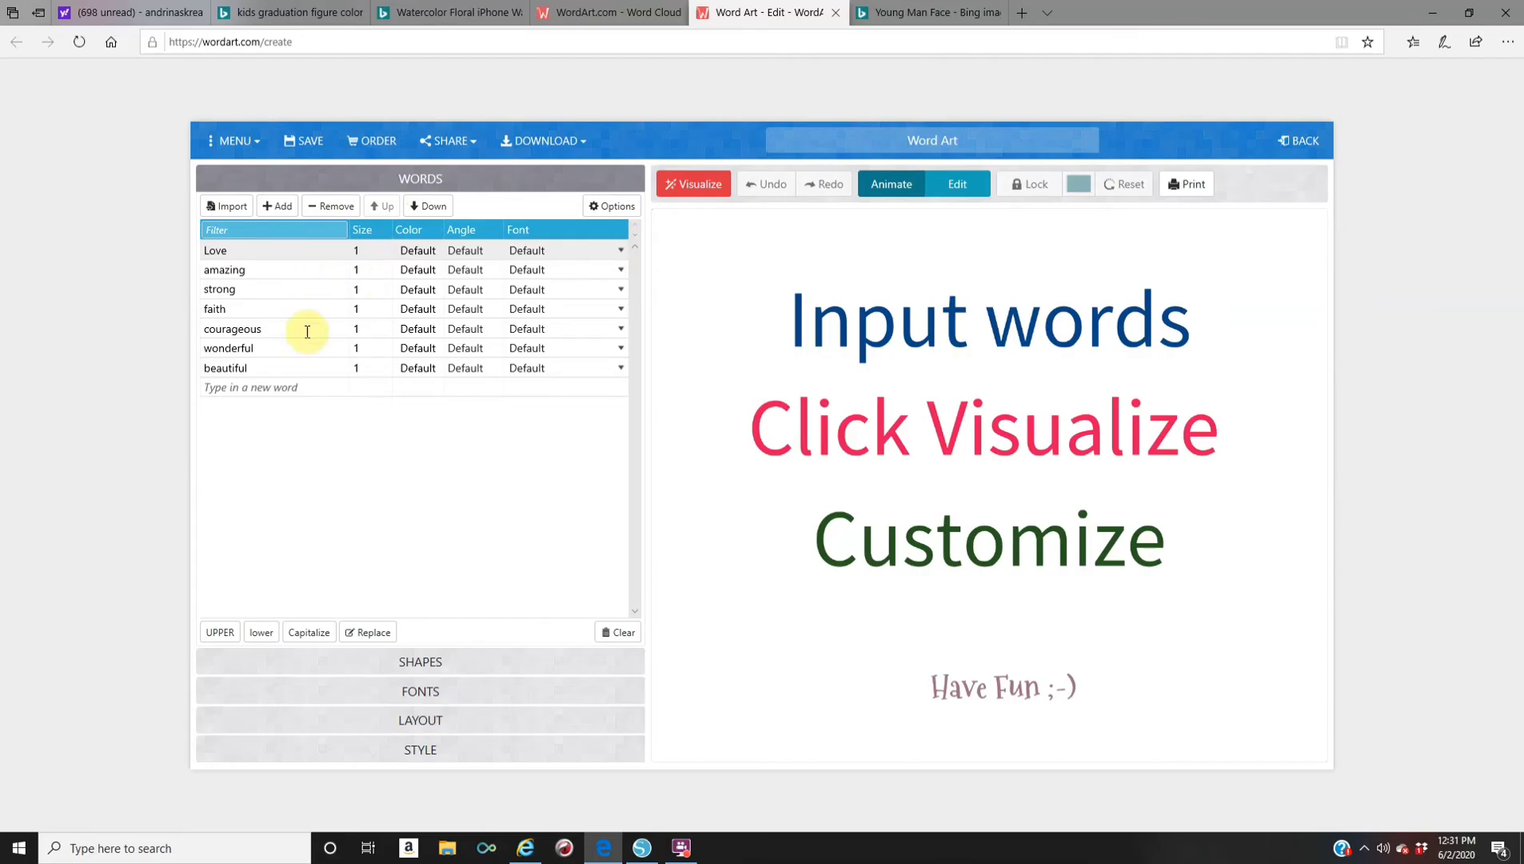
Examine the repeat, size and links settings in the words options
click(611, 206)
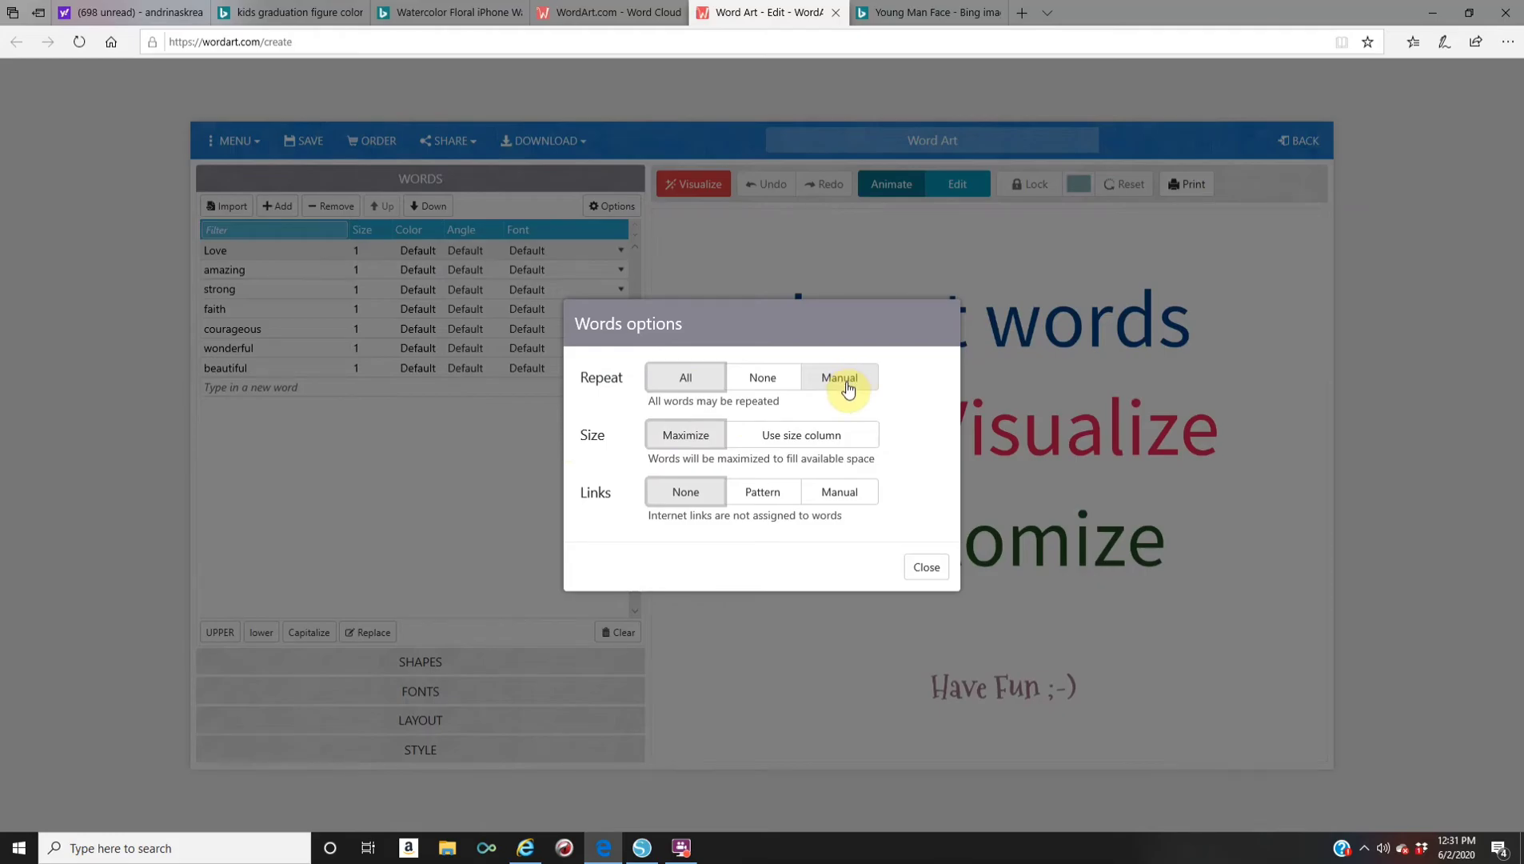
click(928, 567)
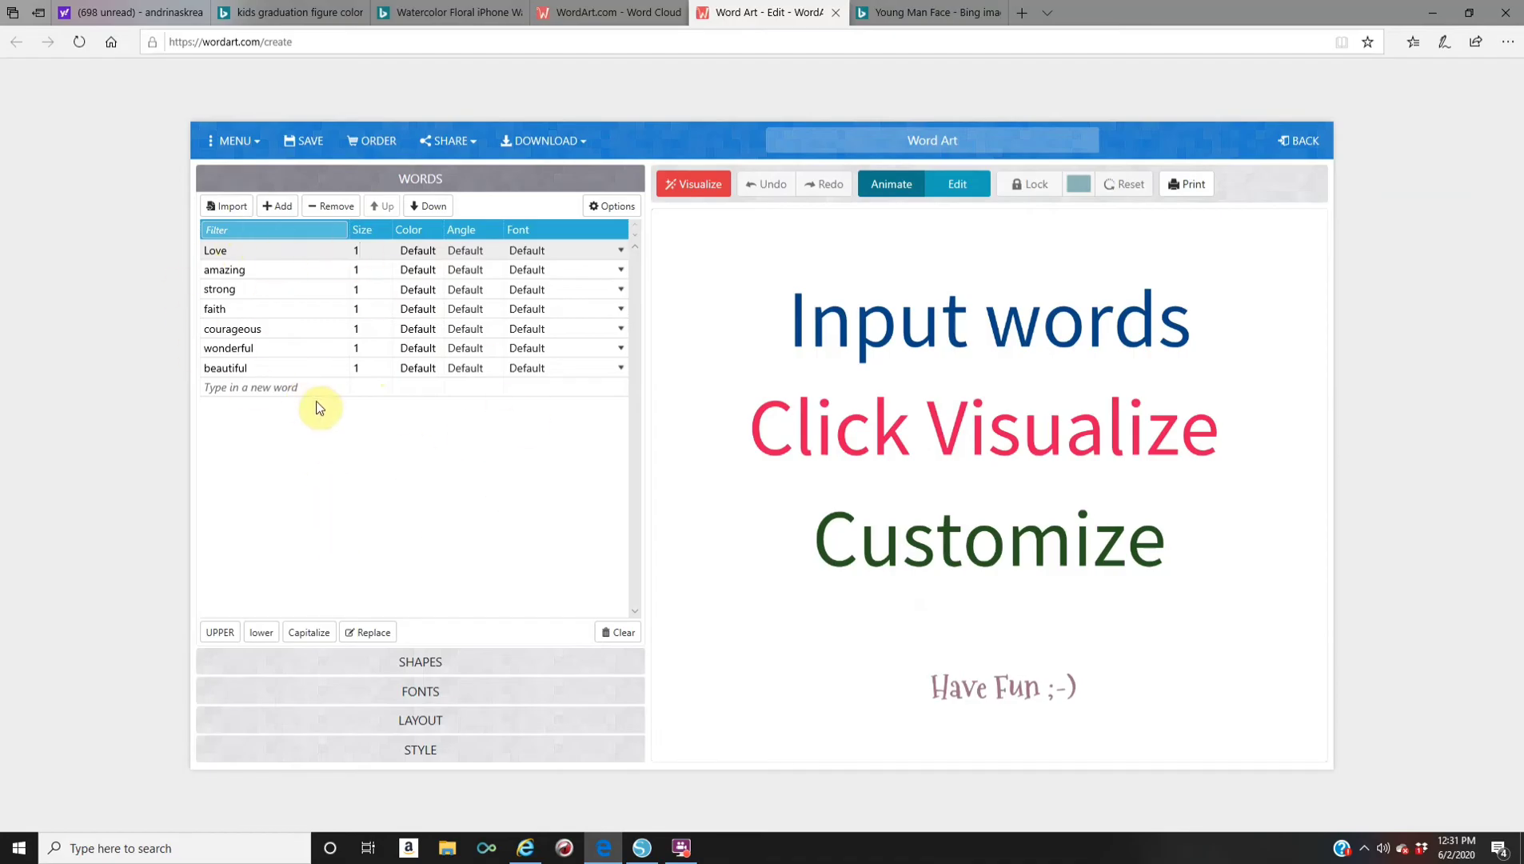
Choose the solid red heart from the shape library and visualize the word cloud in it
click(423, 663)
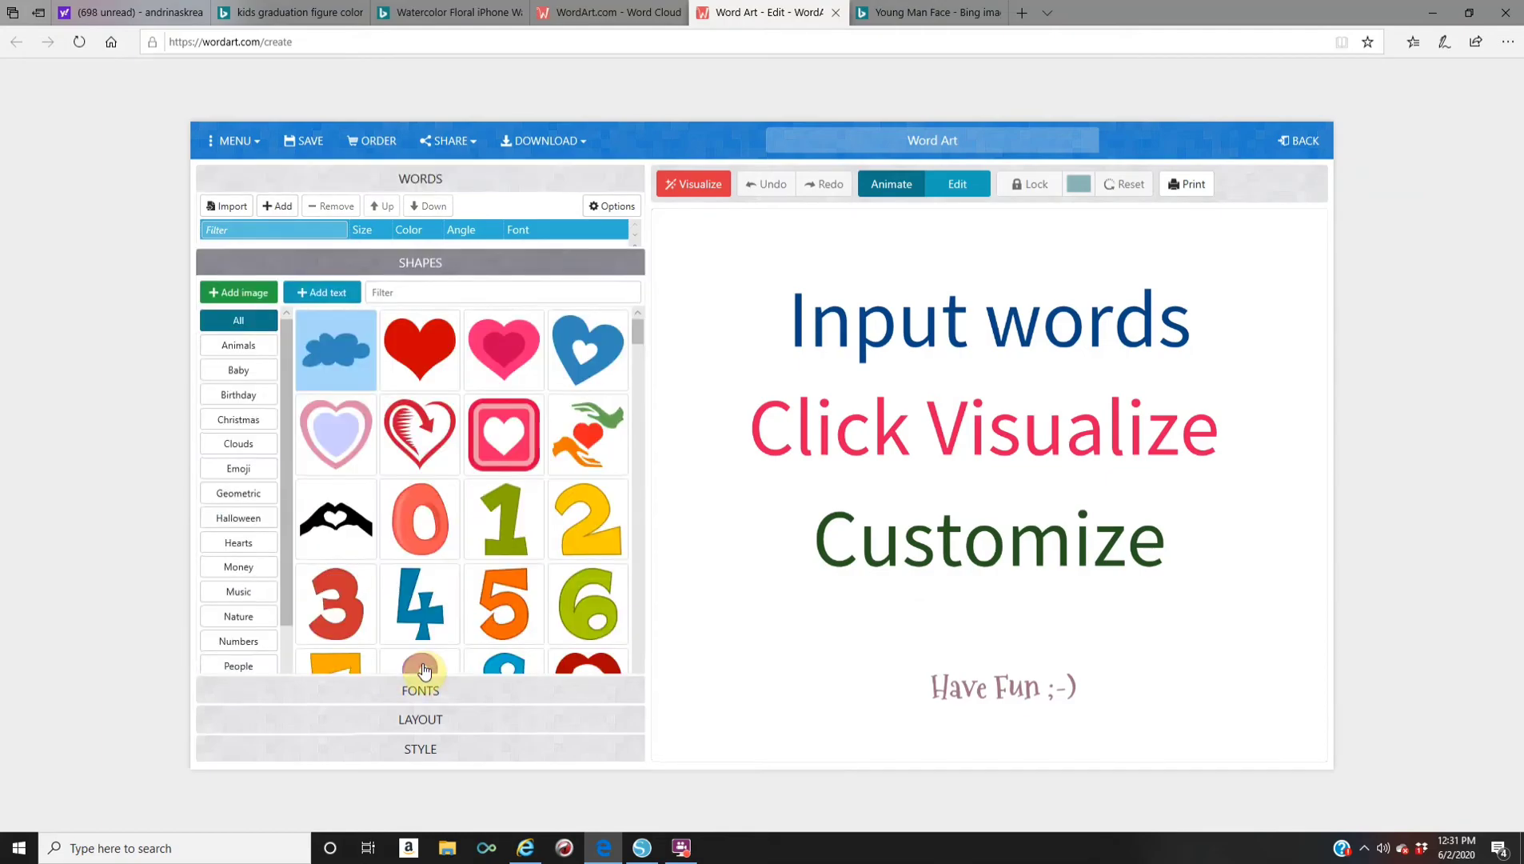
click(337, 392)
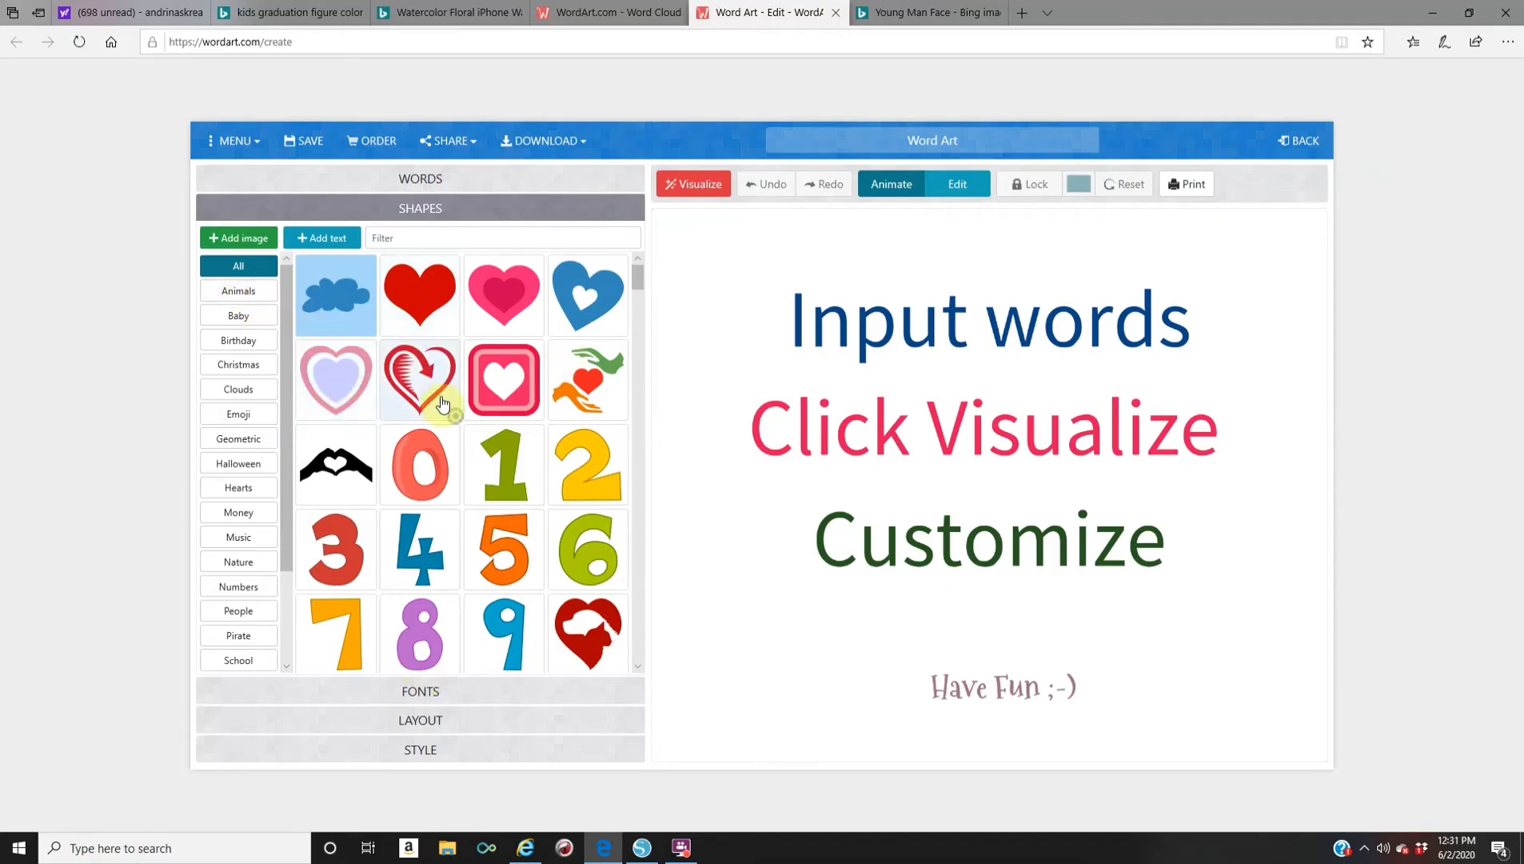
scroll(443, 404, down, 2)
scroll(443, 403, down, 10)
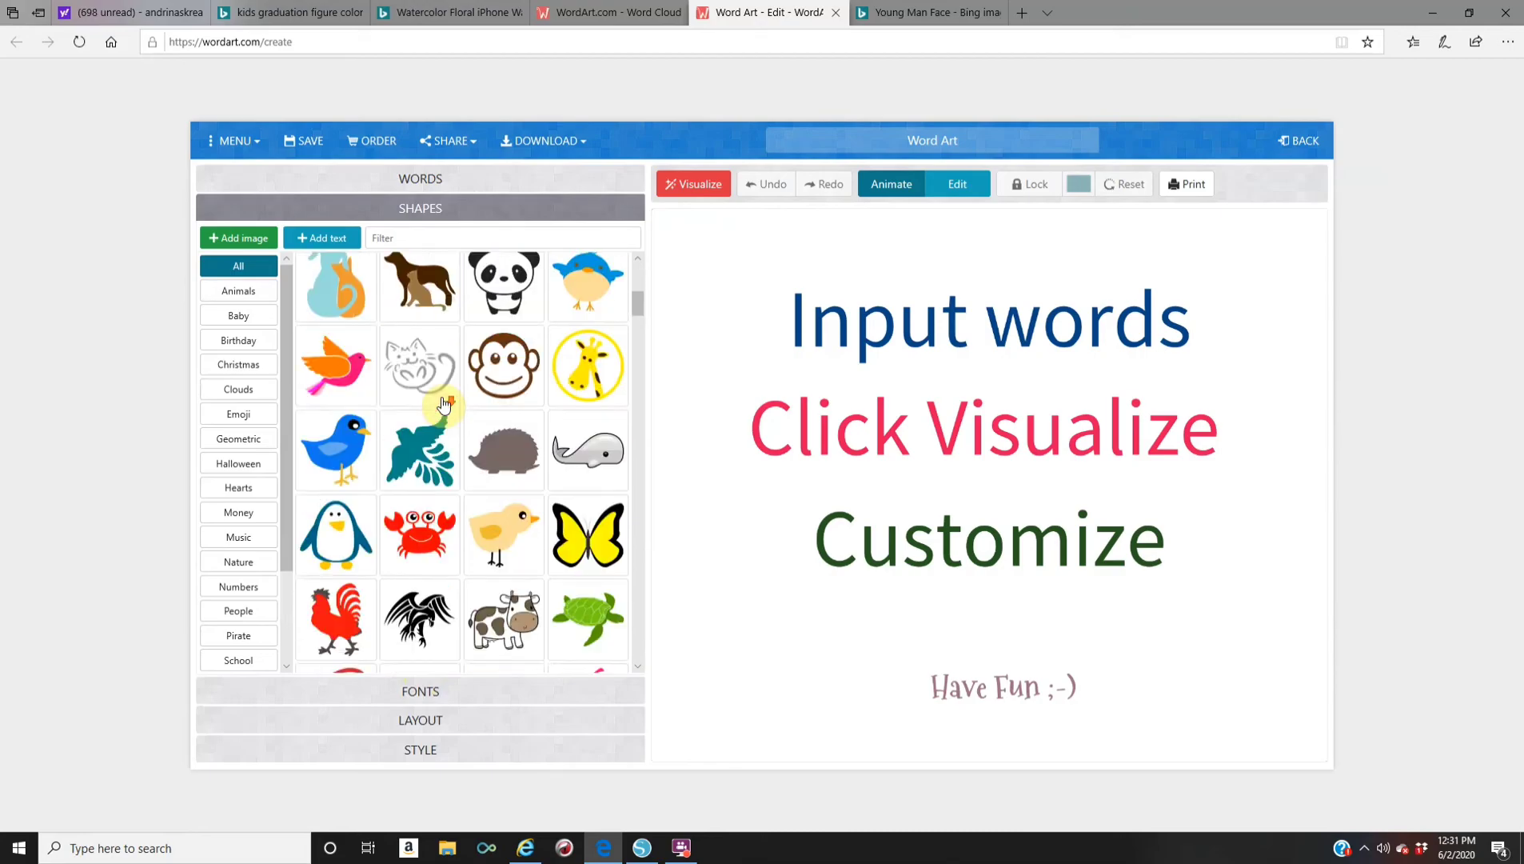
scroll(441, 412, down, 3)
scroll(432, 420, up, 9)
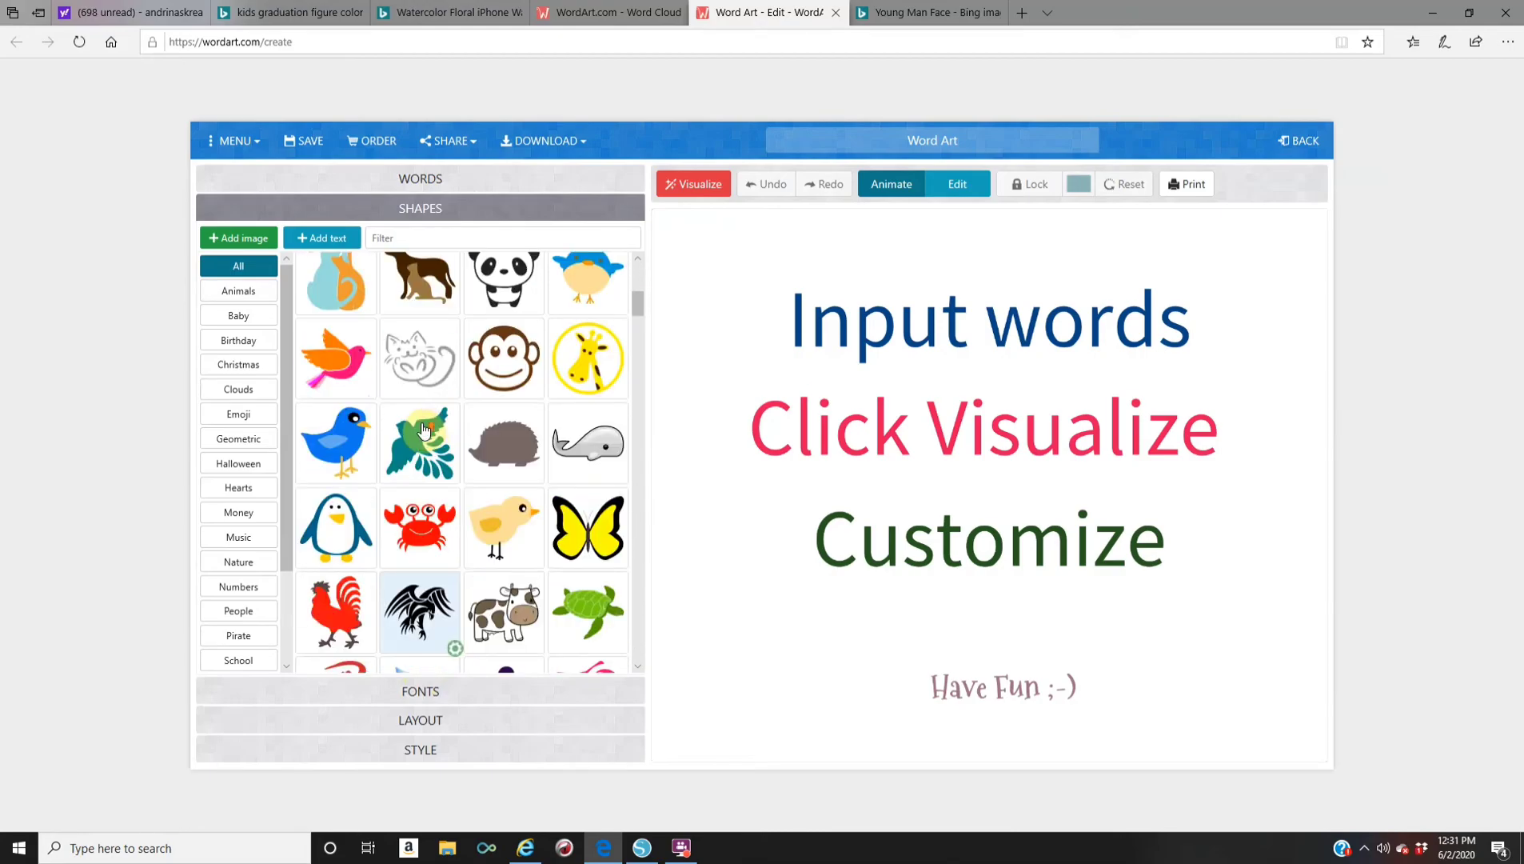
scroll(425, 424, up, 6)
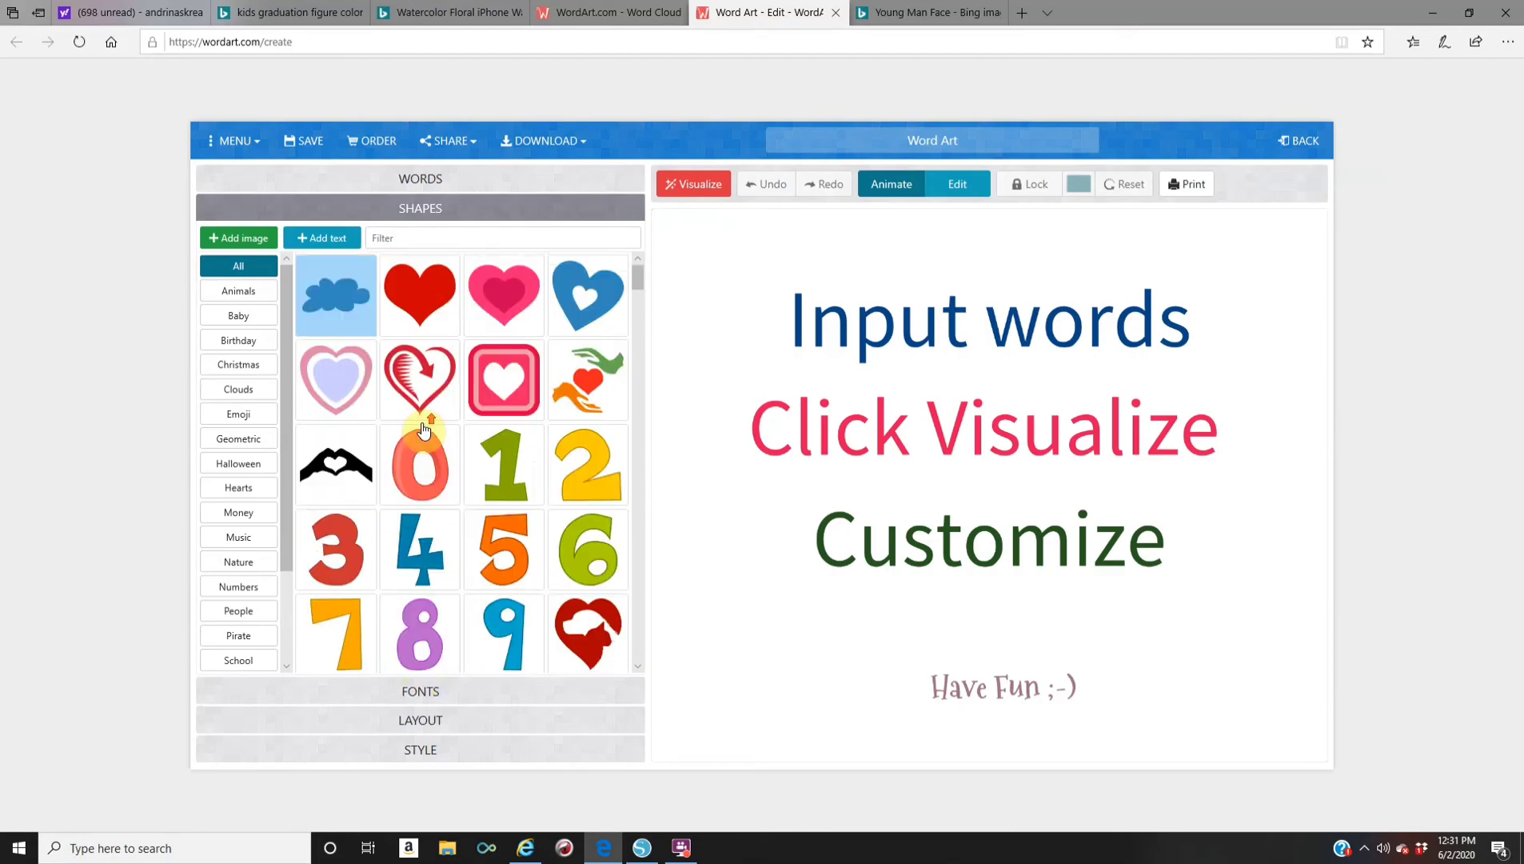
click(430, 298)
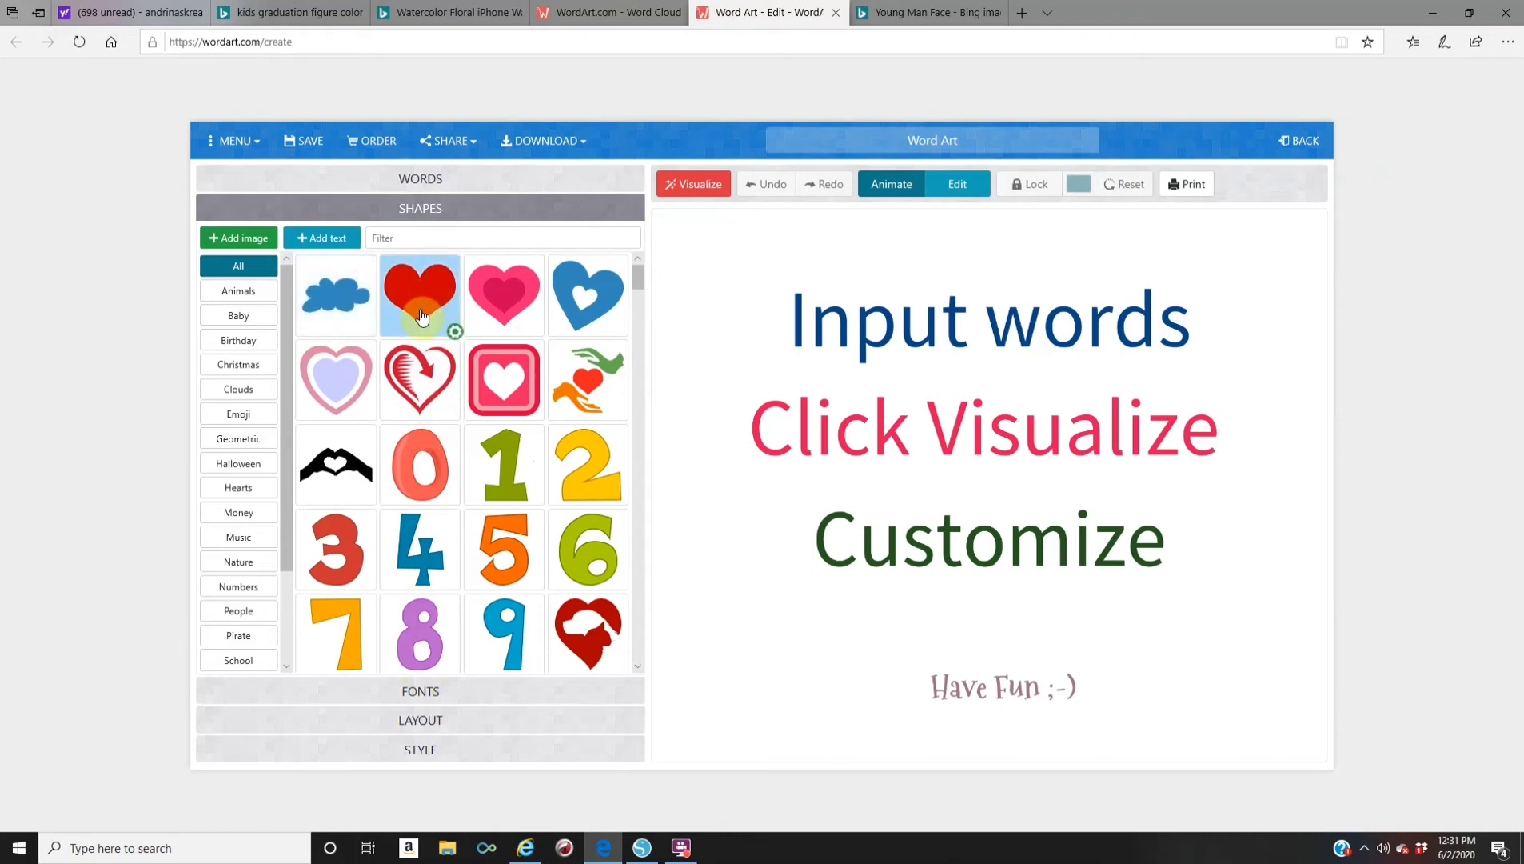
click(715, 187)
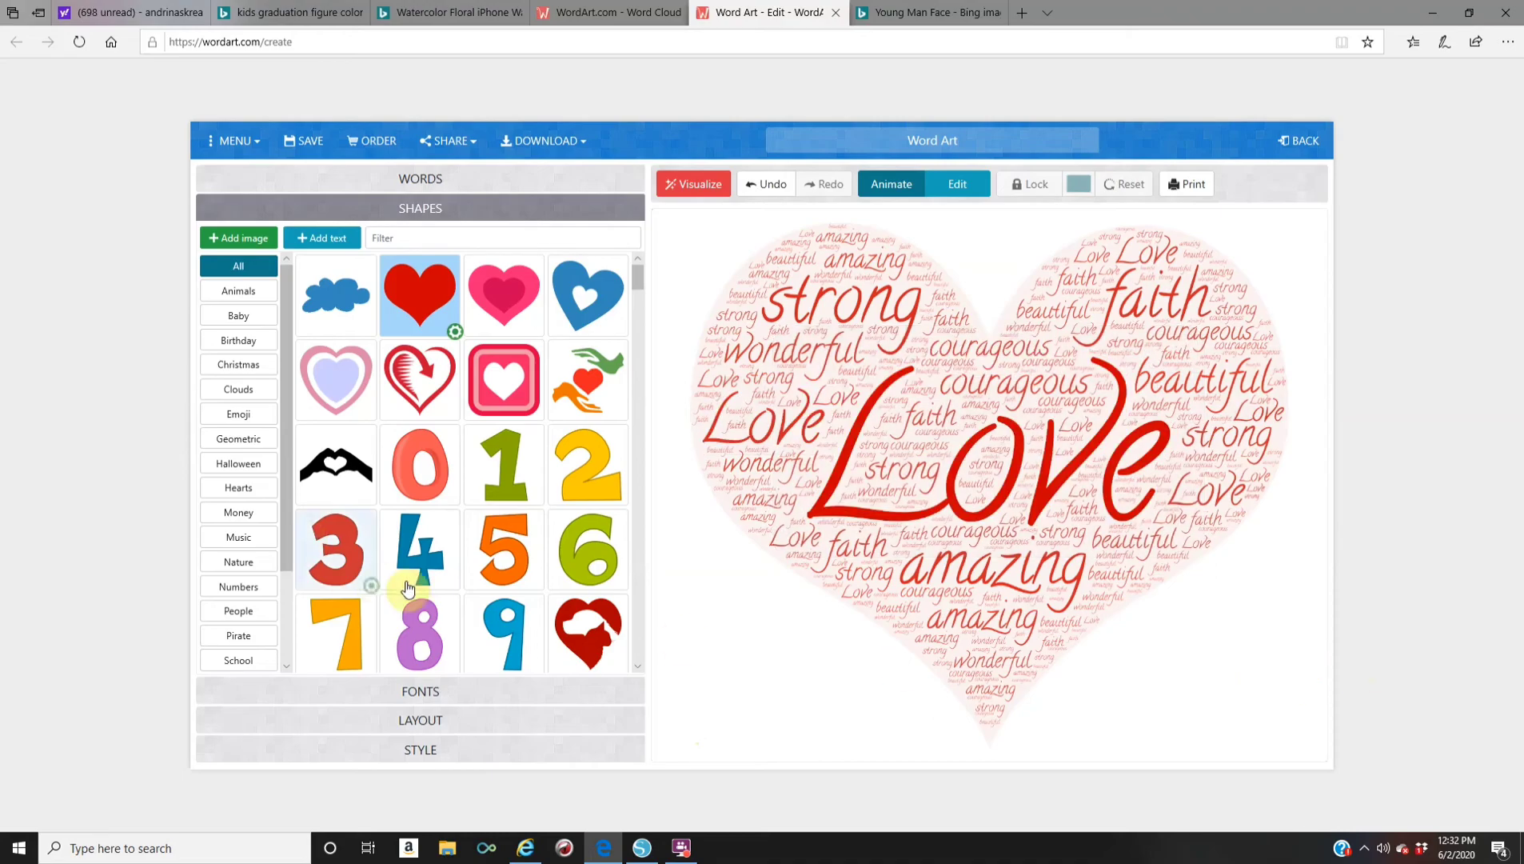
Change the shape to the purple number 8 and visualize the word cloud again
scroll(434, 569, down, 2)
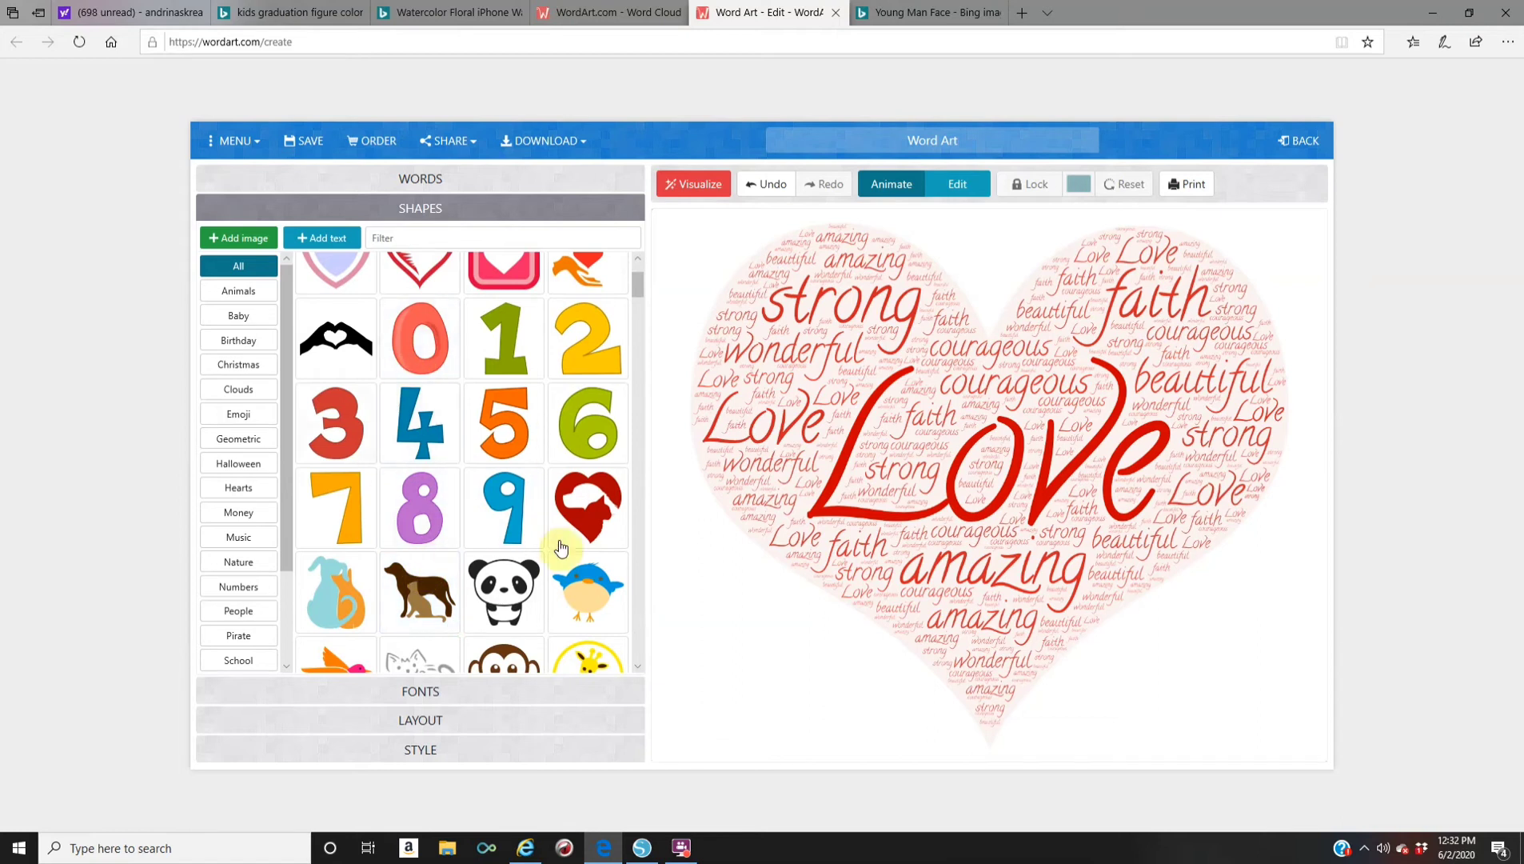
click(419, 505)
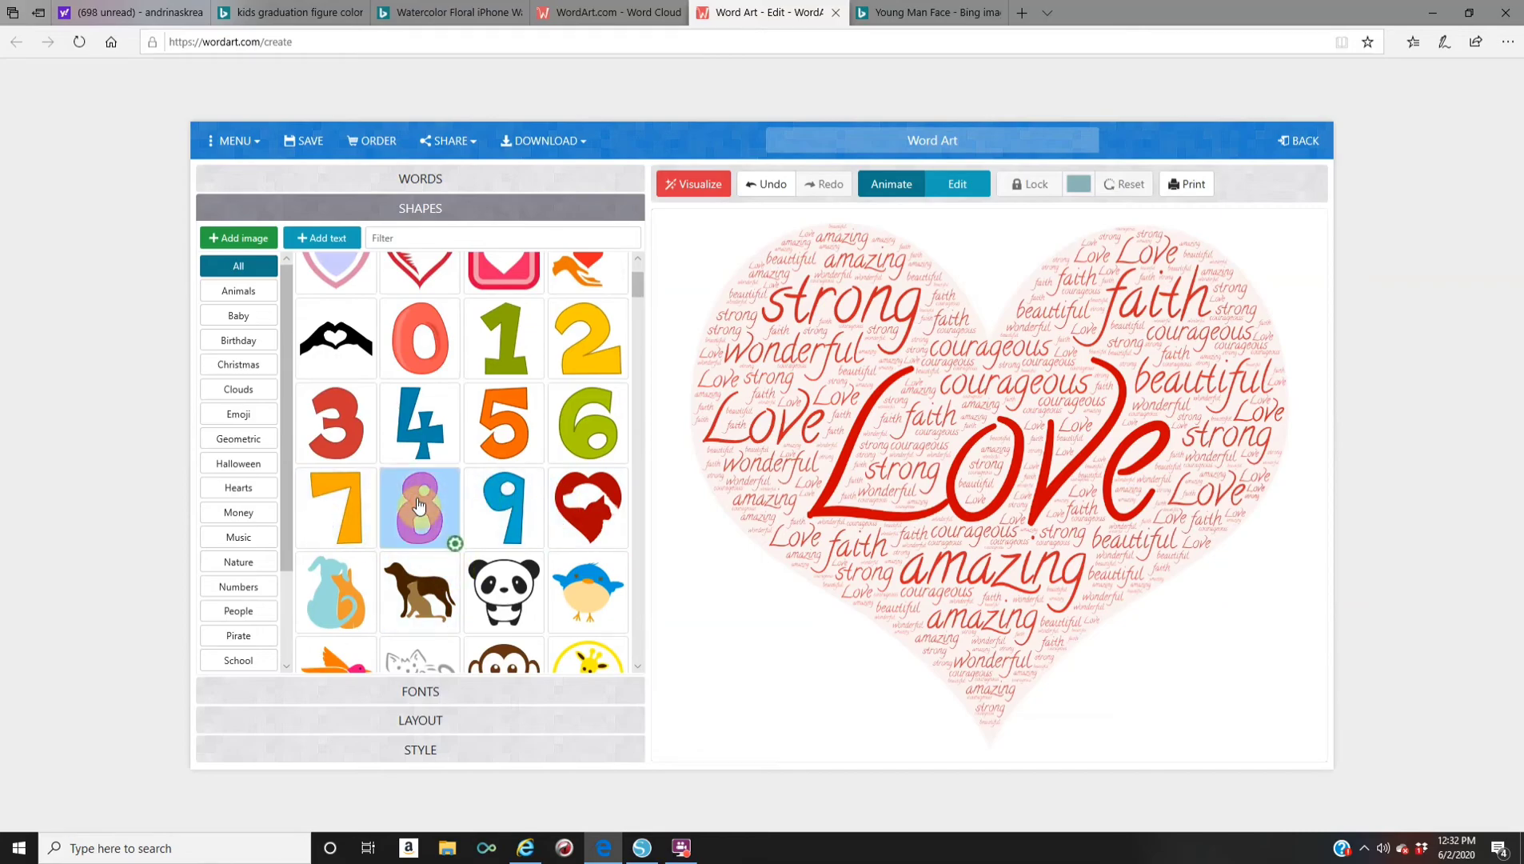
click(706, 194)
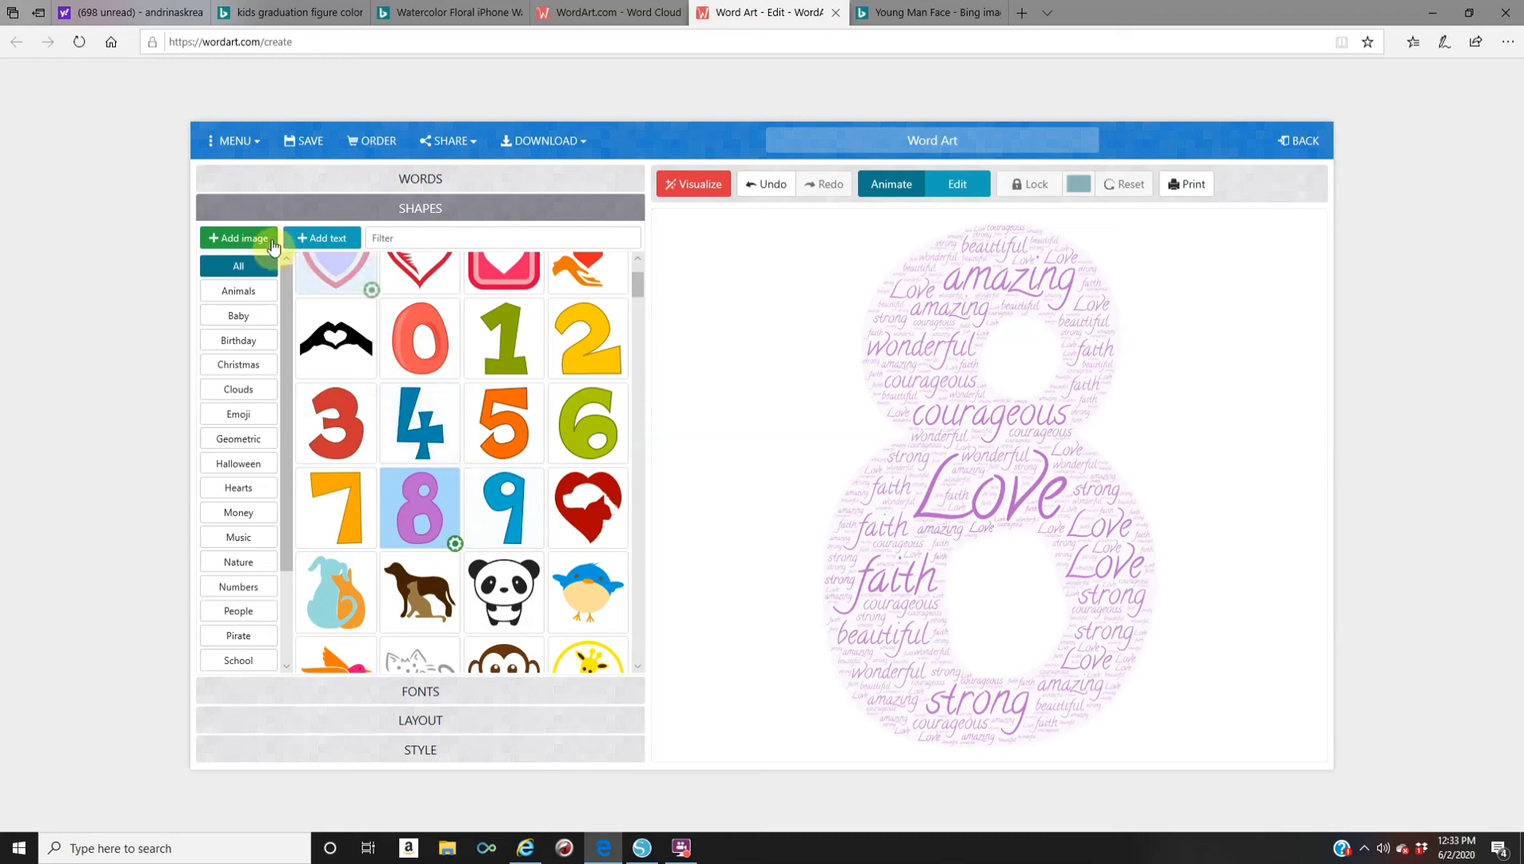
Start a new text shape and enter the number 8 as its text
click(336, 237)
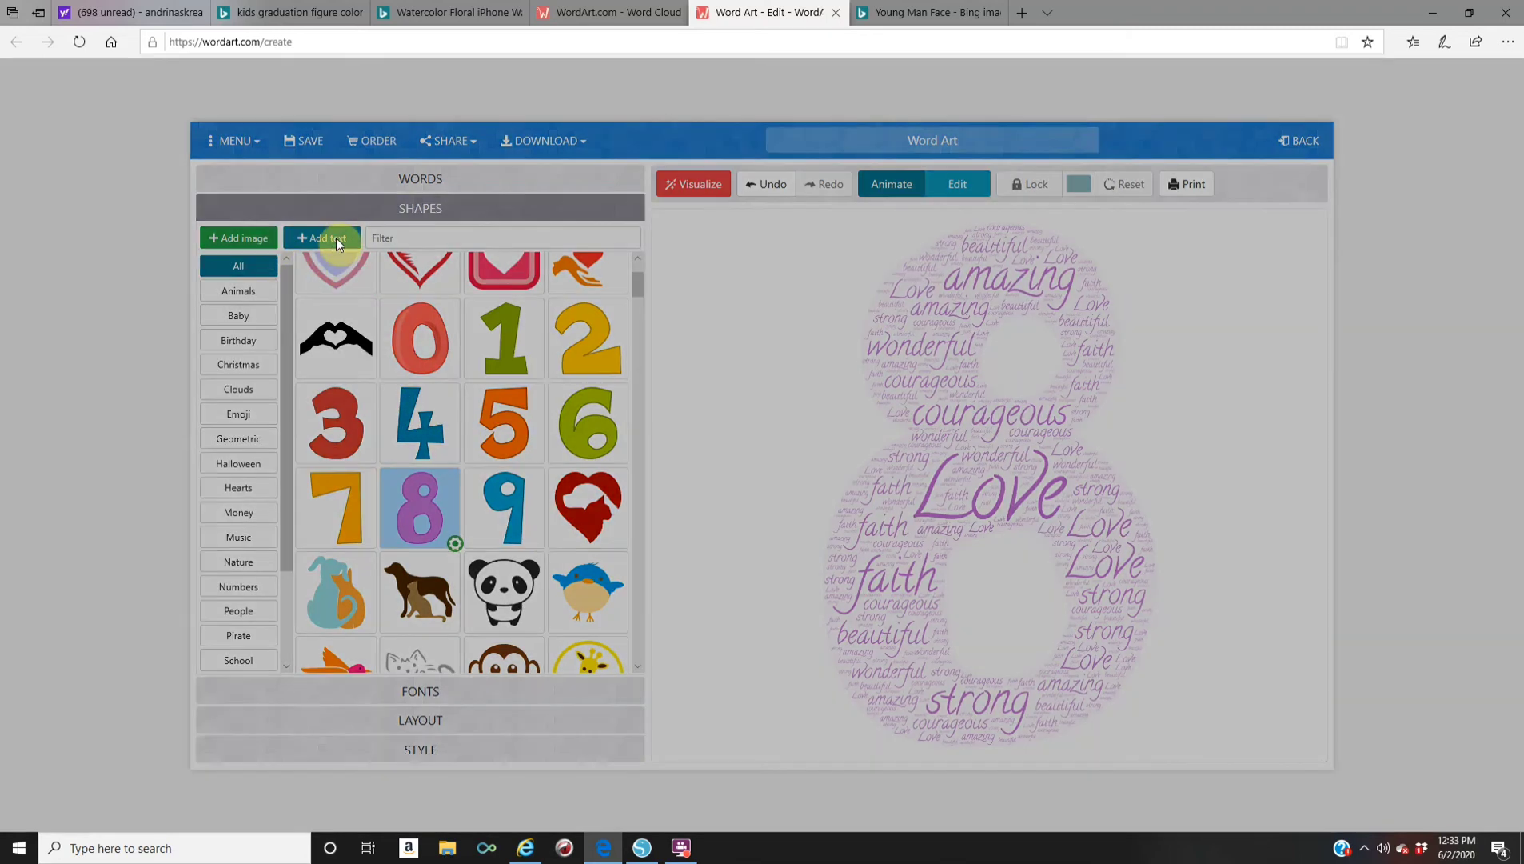
click(617, 328)
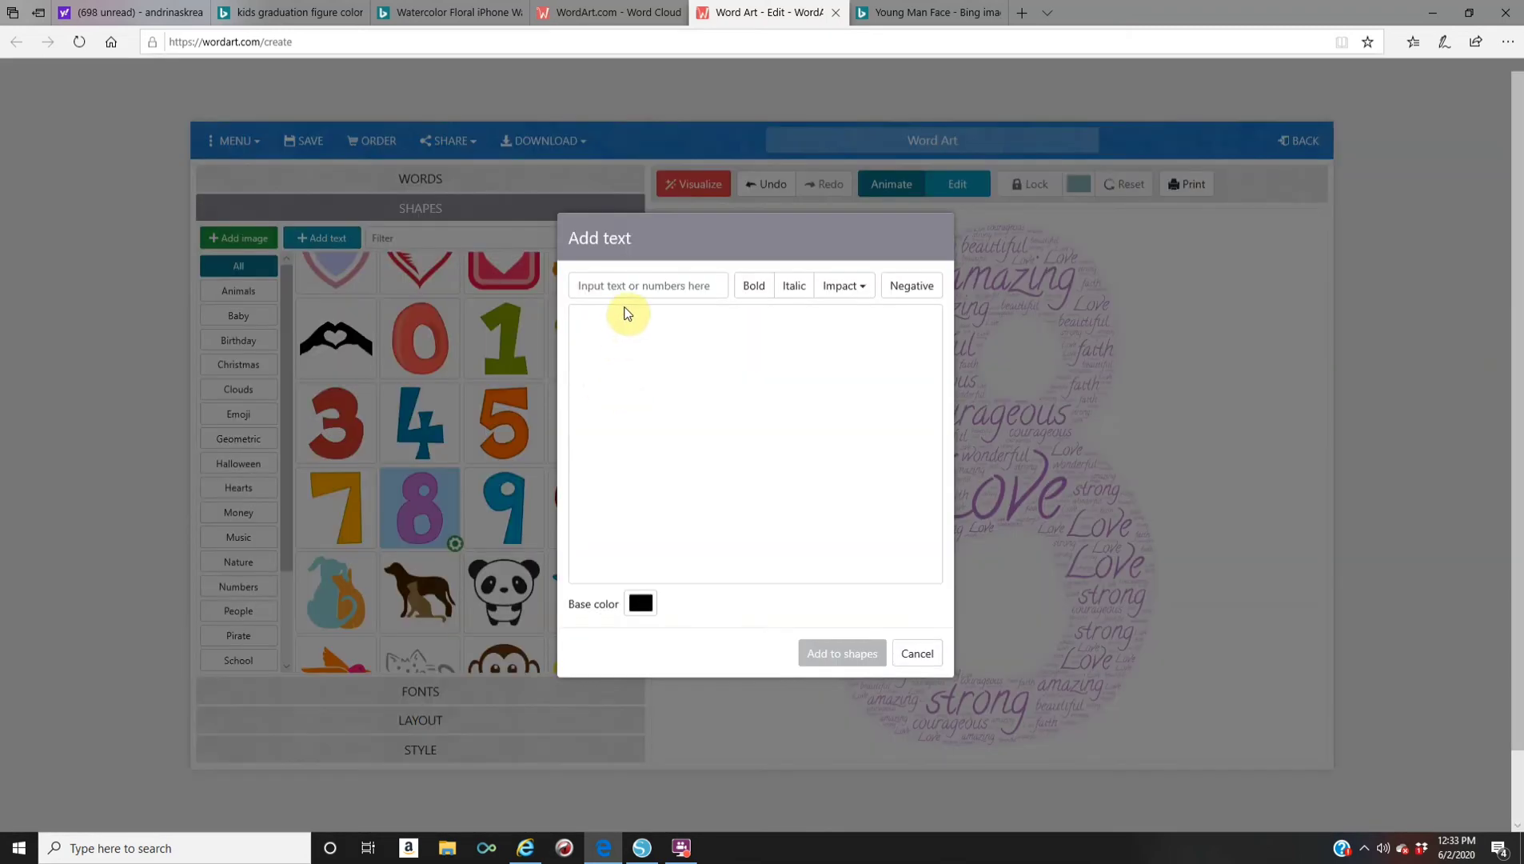
click(634, 285)
click(614, 325)
click(622, 287)
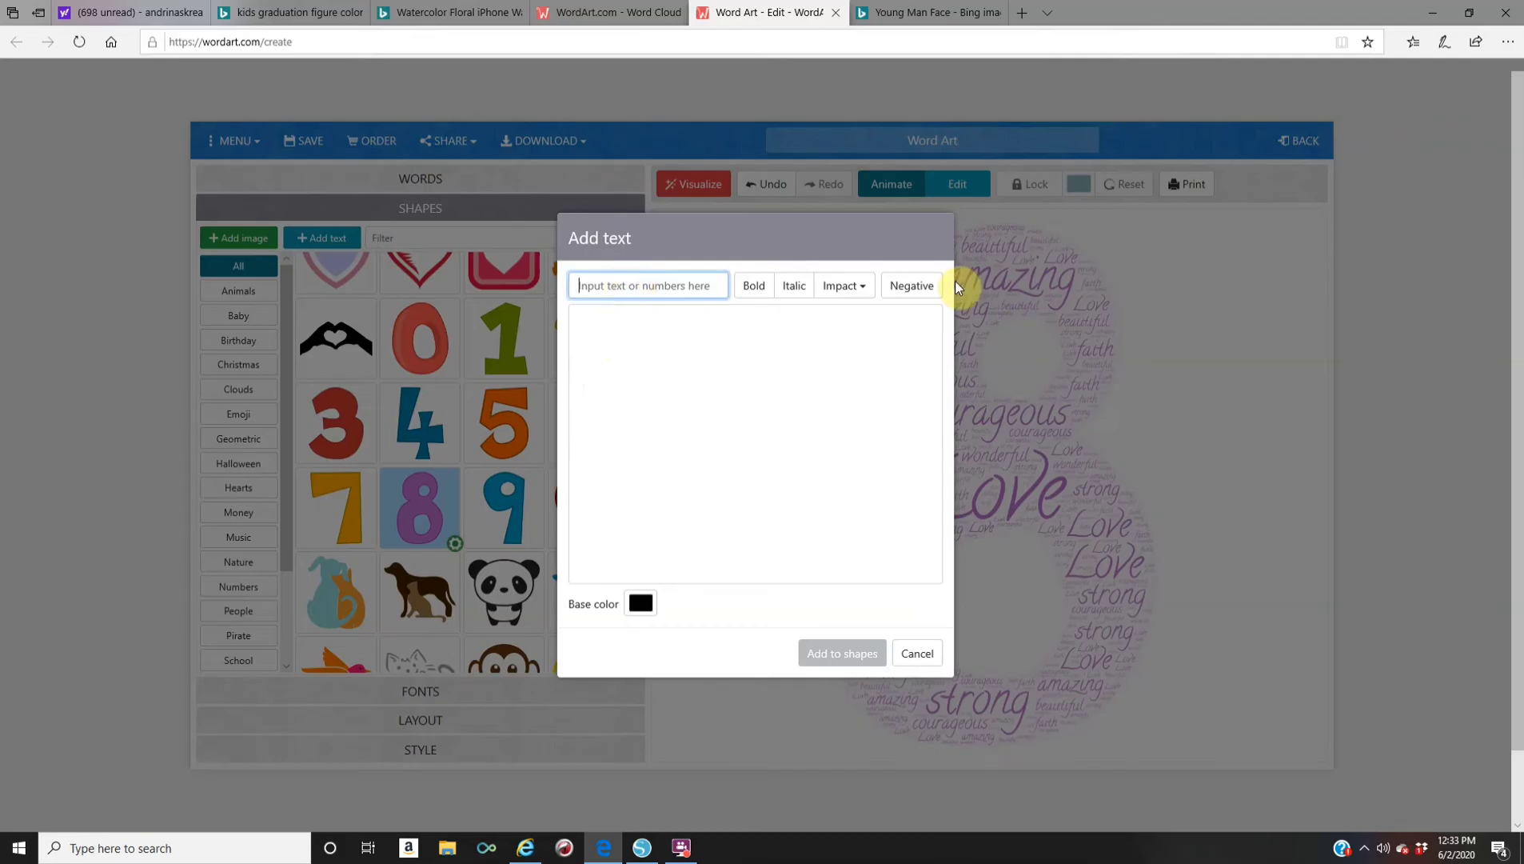
text(8)
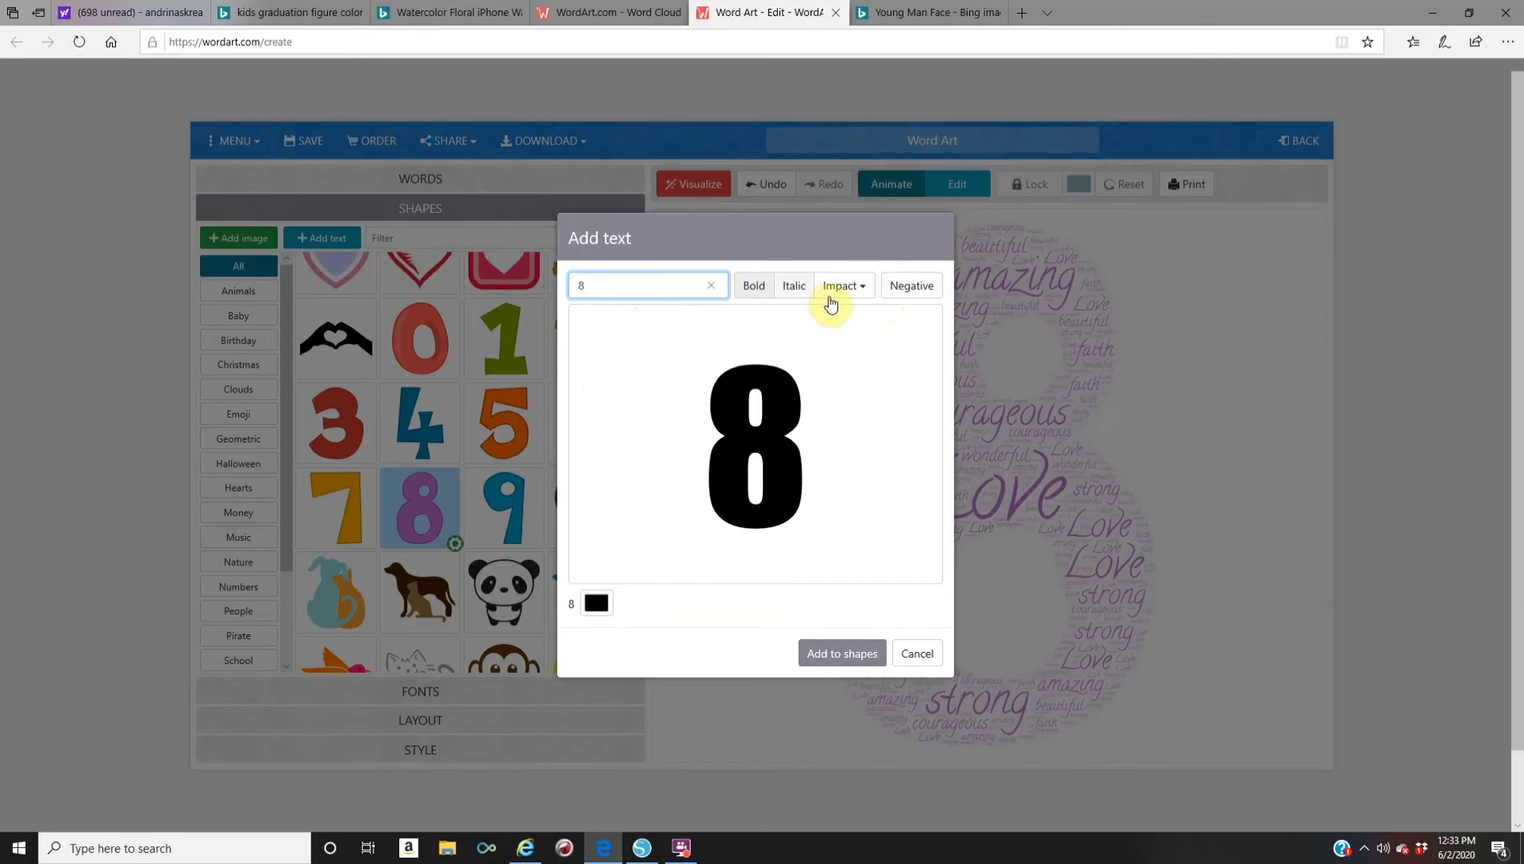
Change the color of the text 8 from black to the teal green #1BDA9A
click(597, 604)
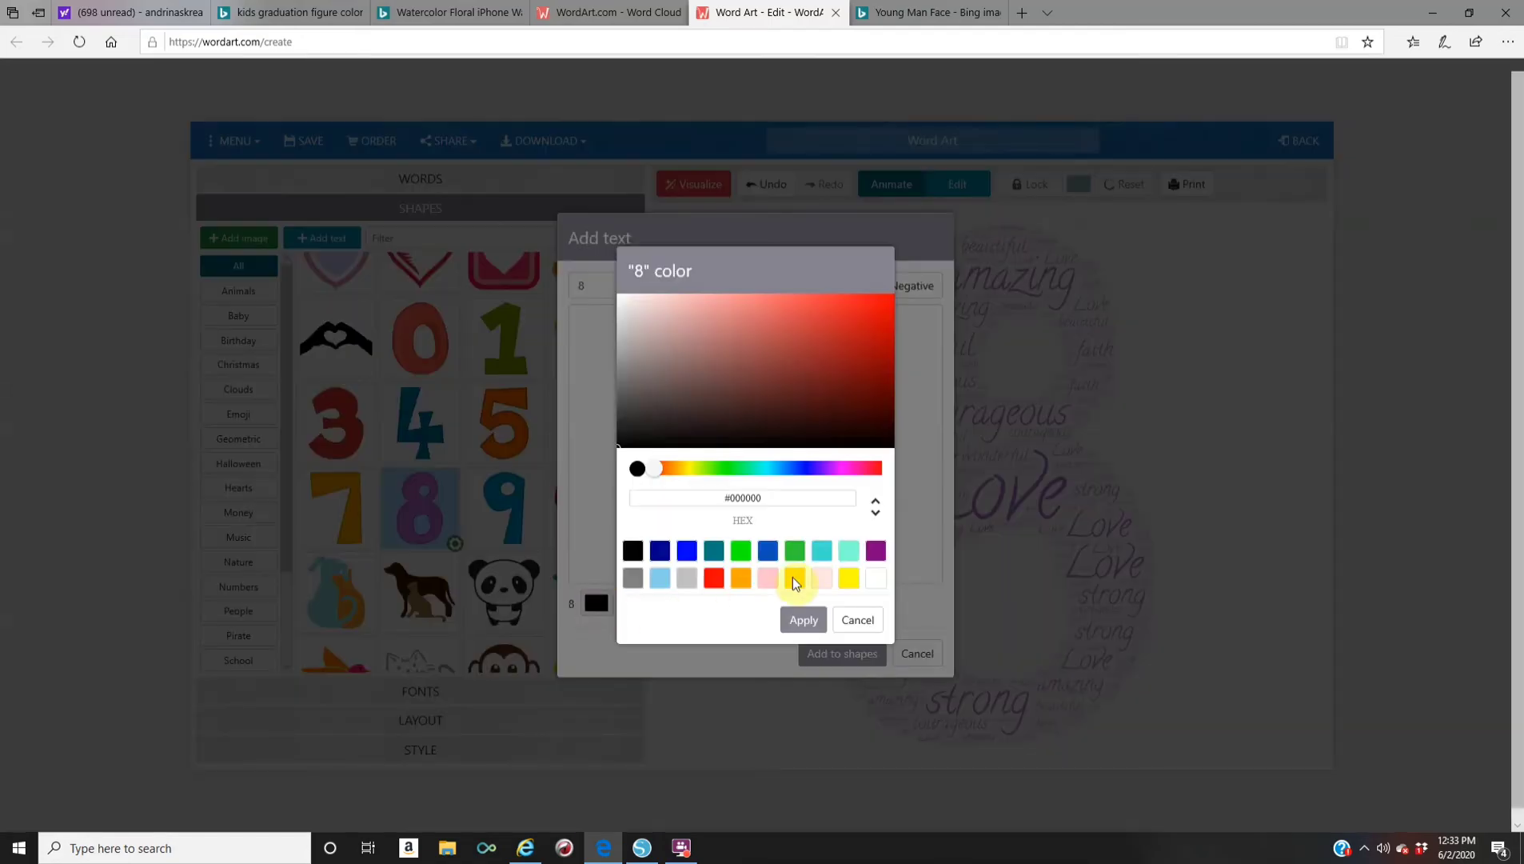
click(848, 553)
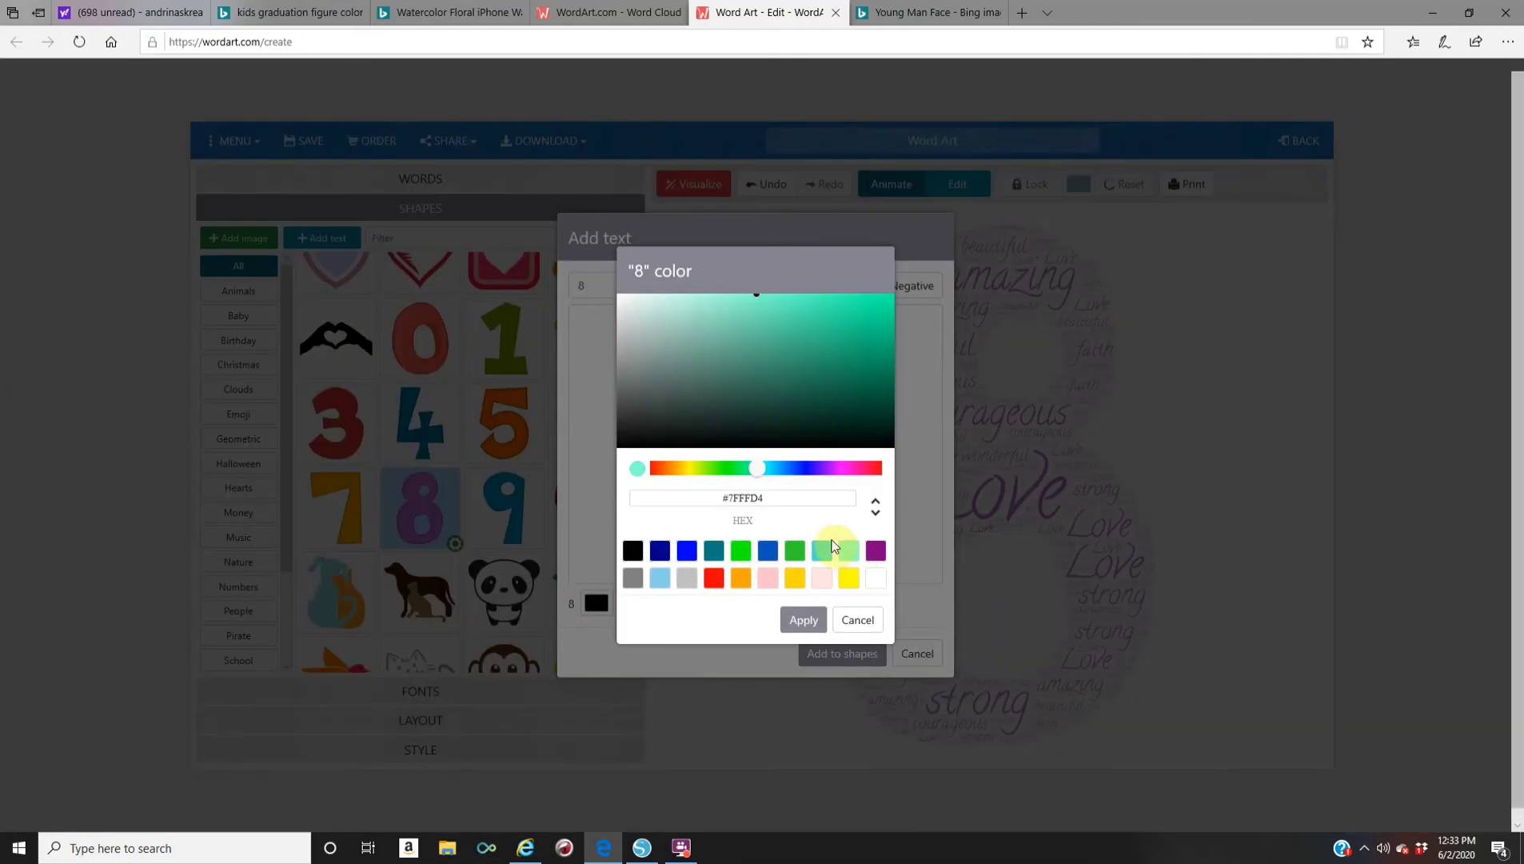
mouse_move(801, 316)
mouse_down()
mouse_move(870, 328)
mouse_move(859, 316)
mouse_up()
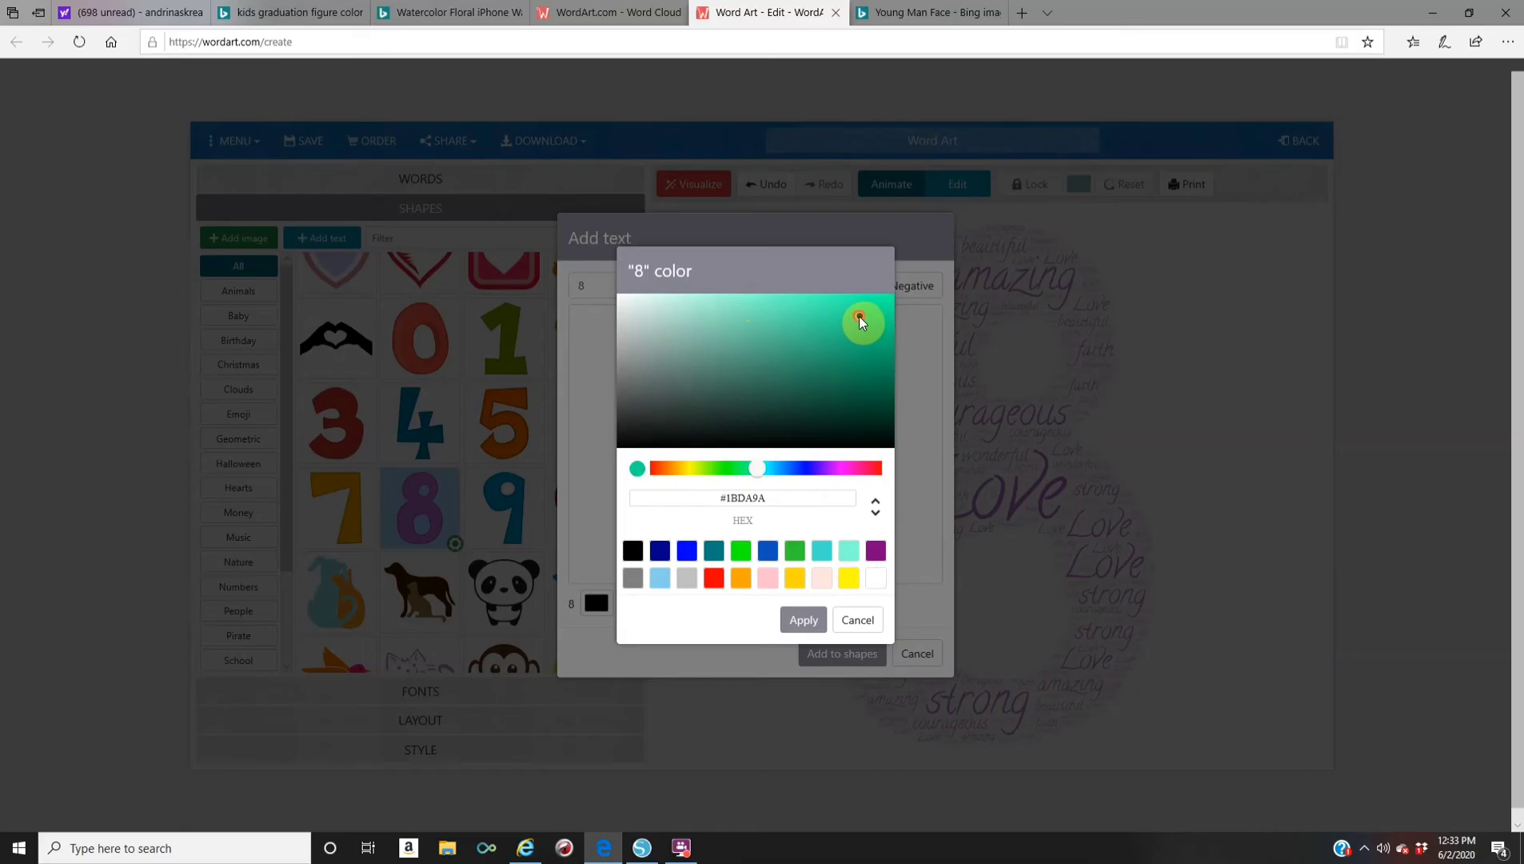
click(825, 616)
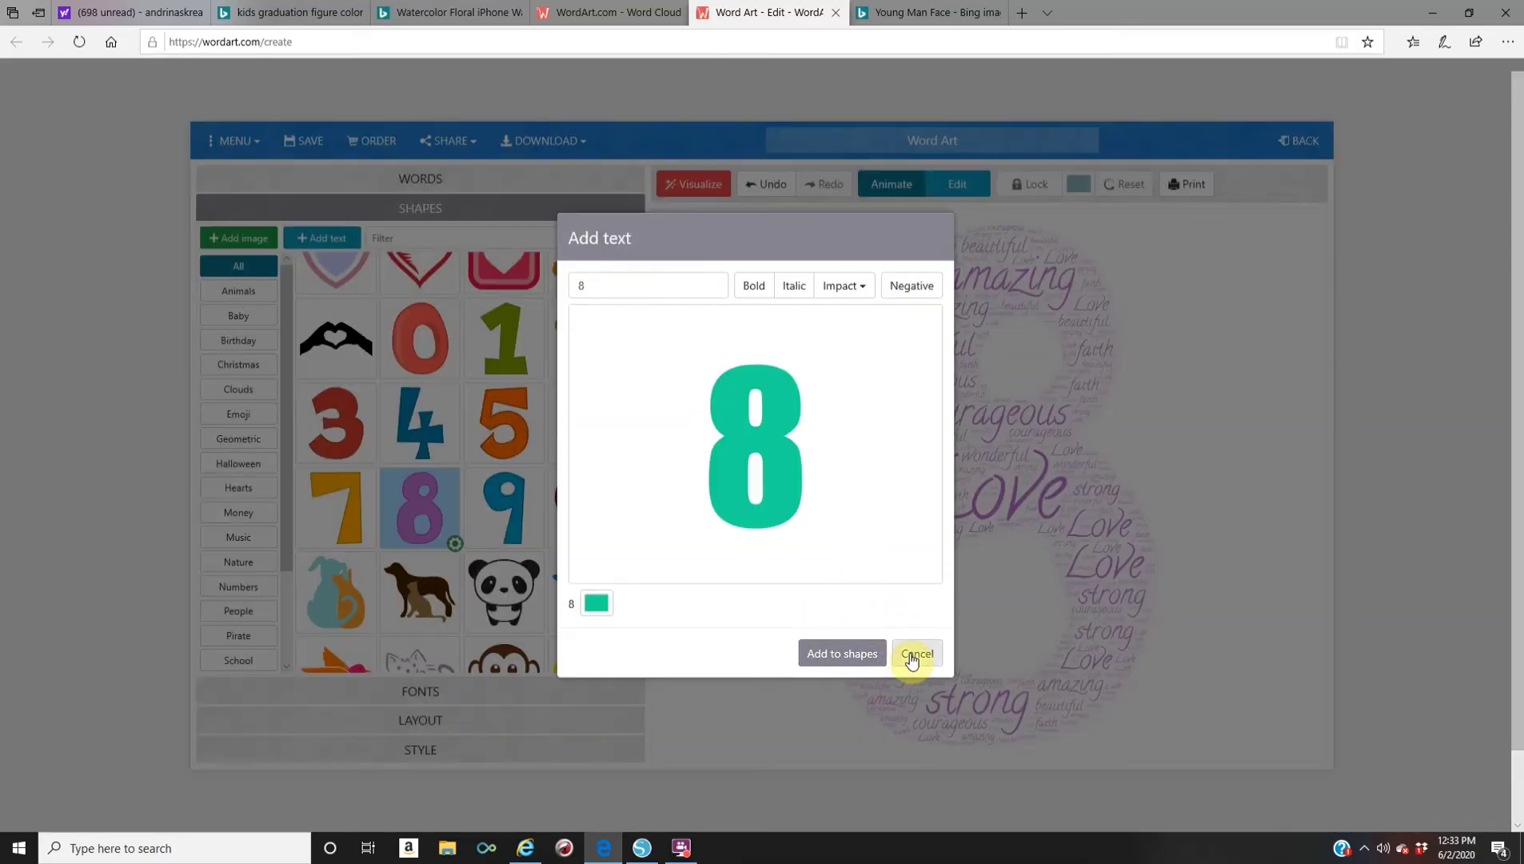
Add the green 8 to the shapes and visualize the word cloud in it
click(835, 664)
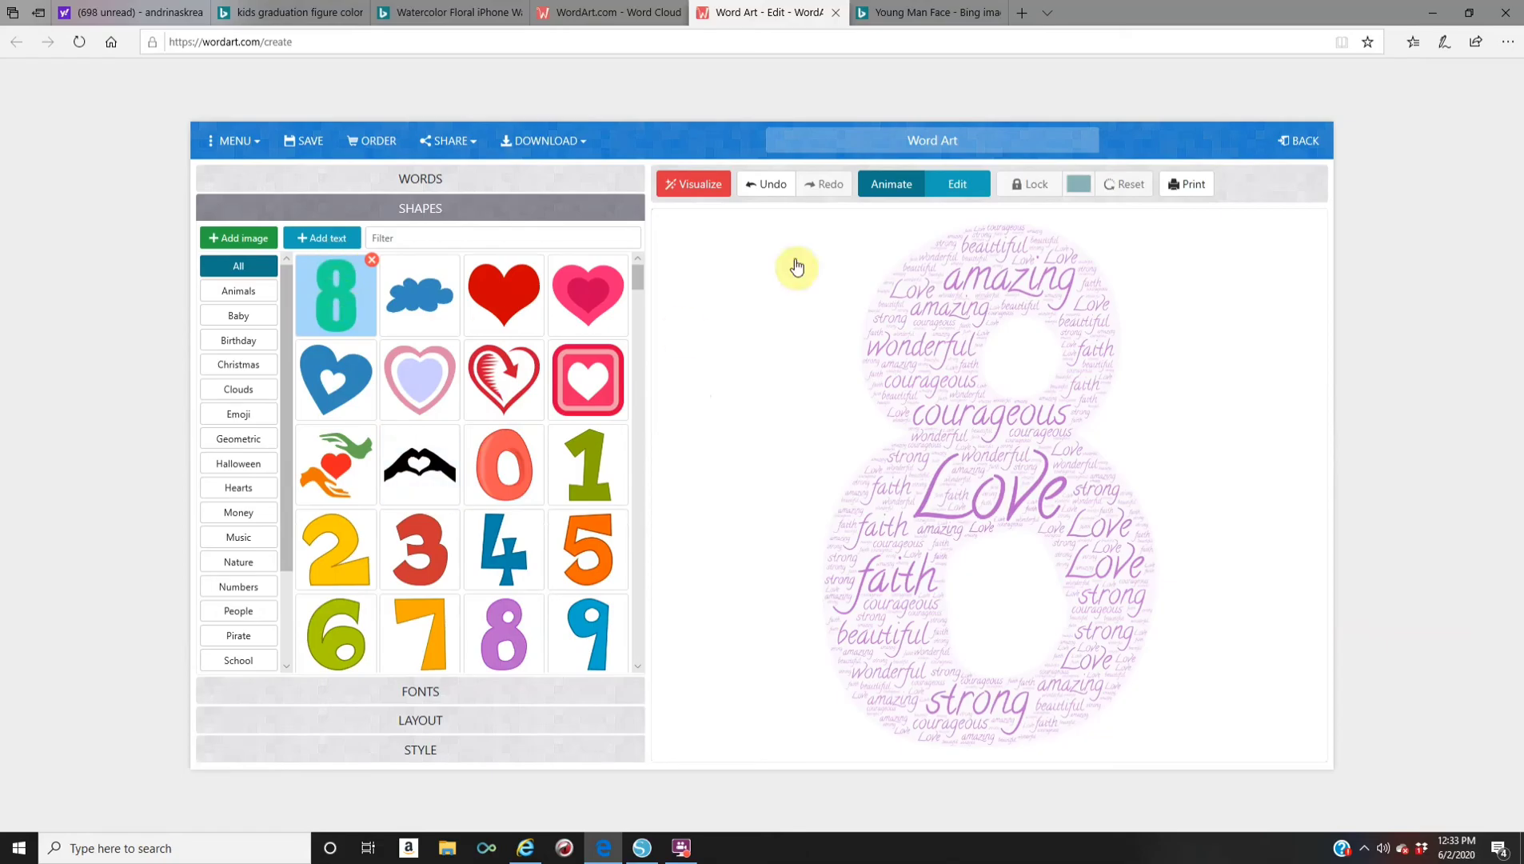
click(692, 189)
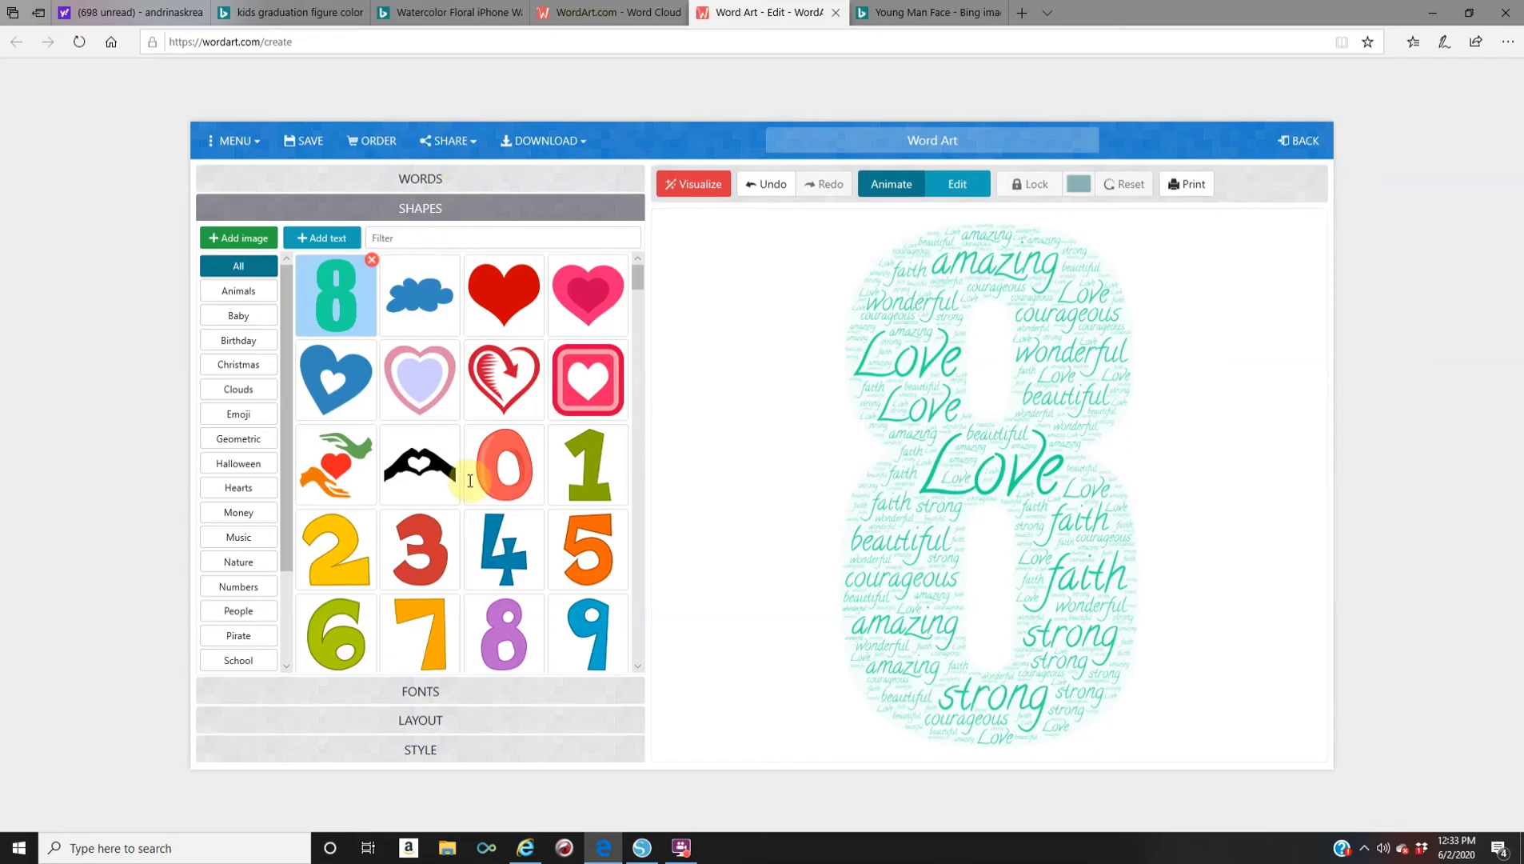
Choose the Franchise font for the words and visualize the word cloud with it
click(415, 694)
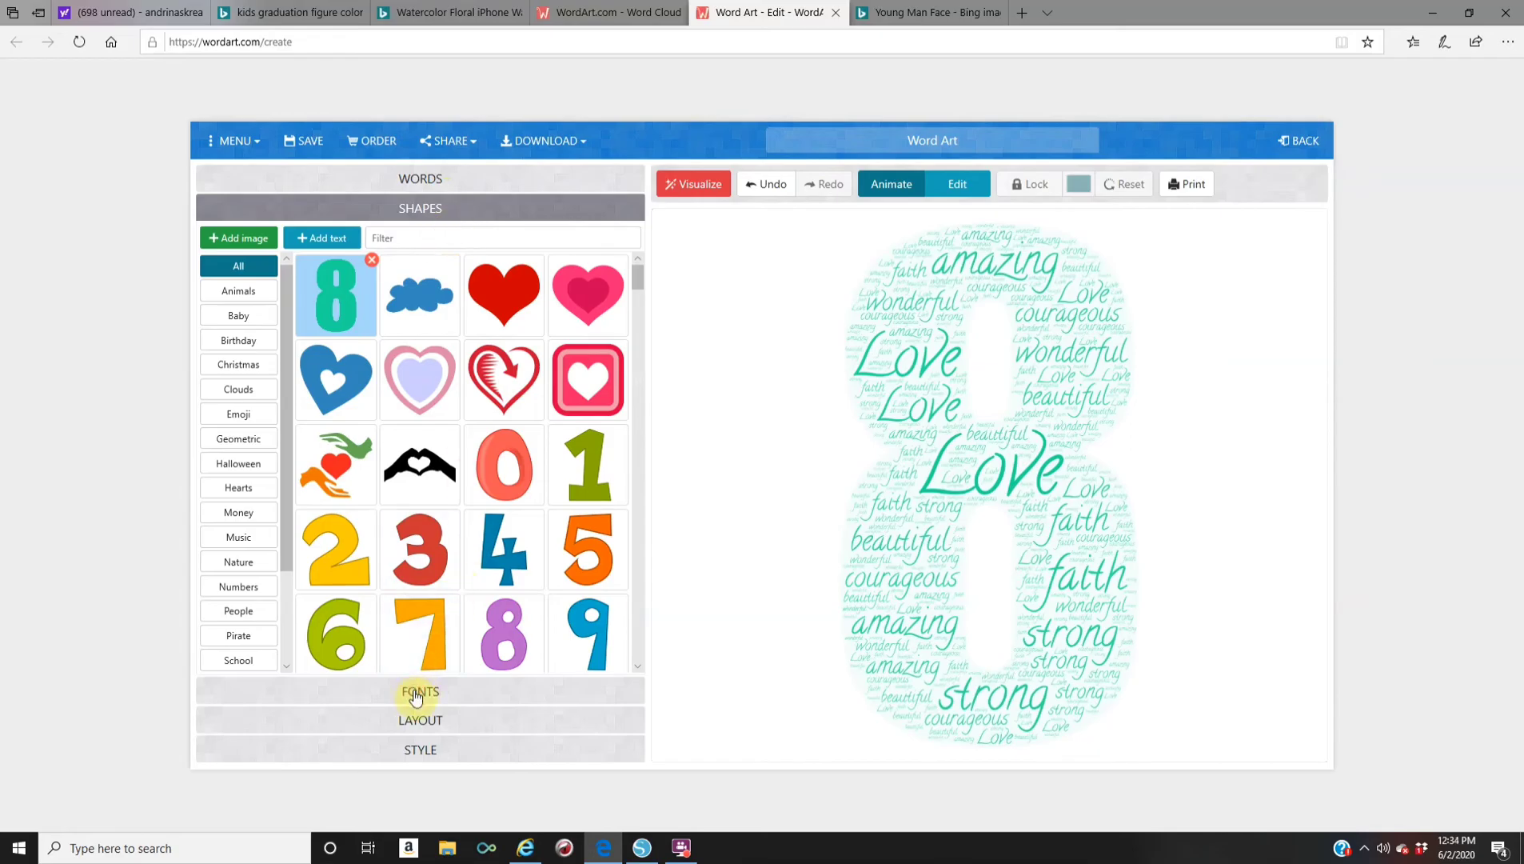
scroll(375, 663, down, 8)
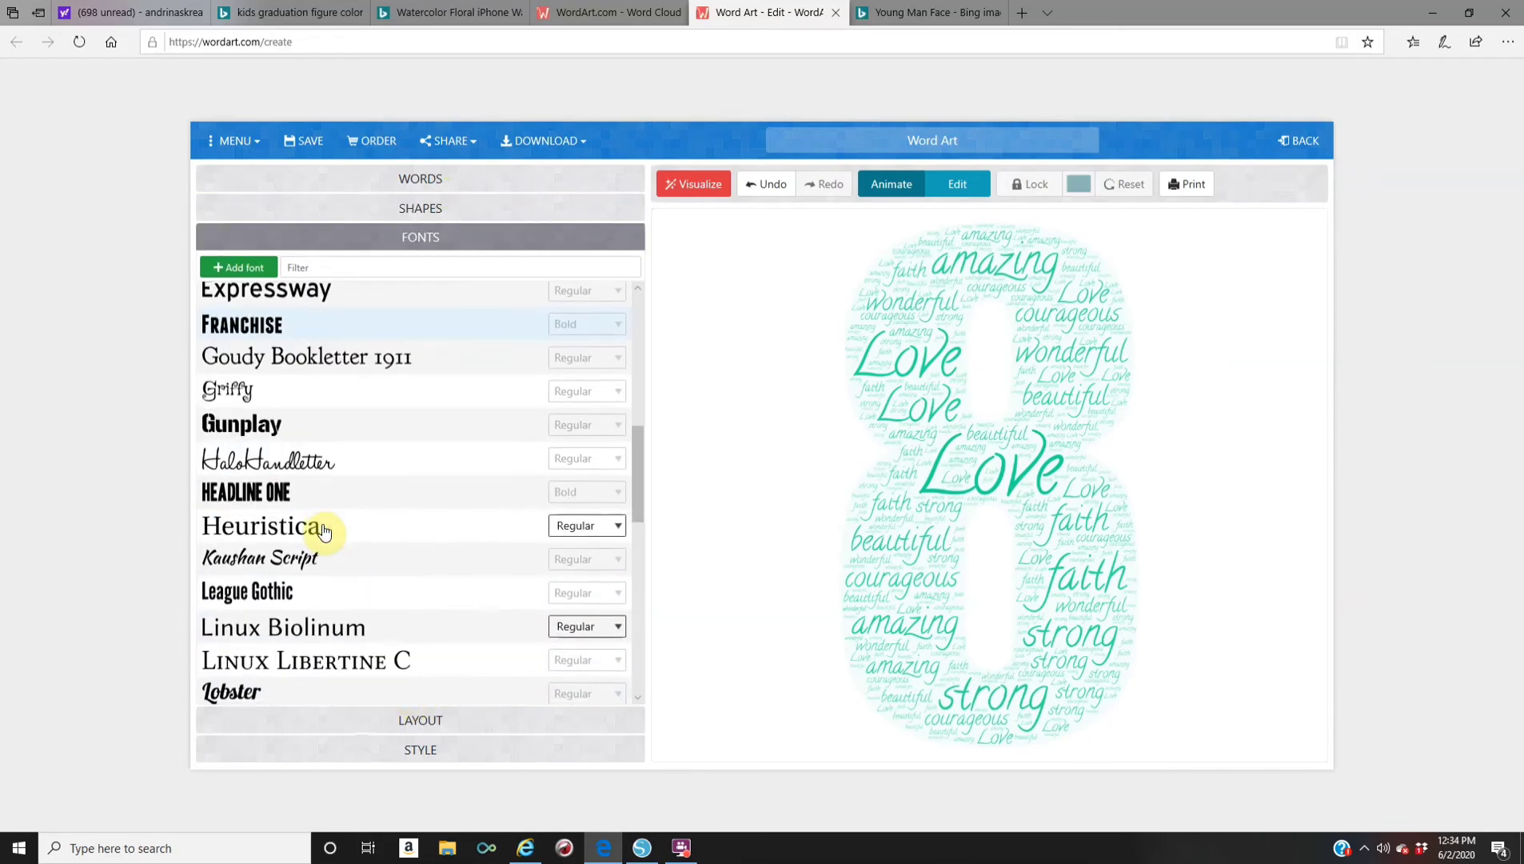
scroll(324, 531, down, 3)
scroll(324, 531, up, 5)
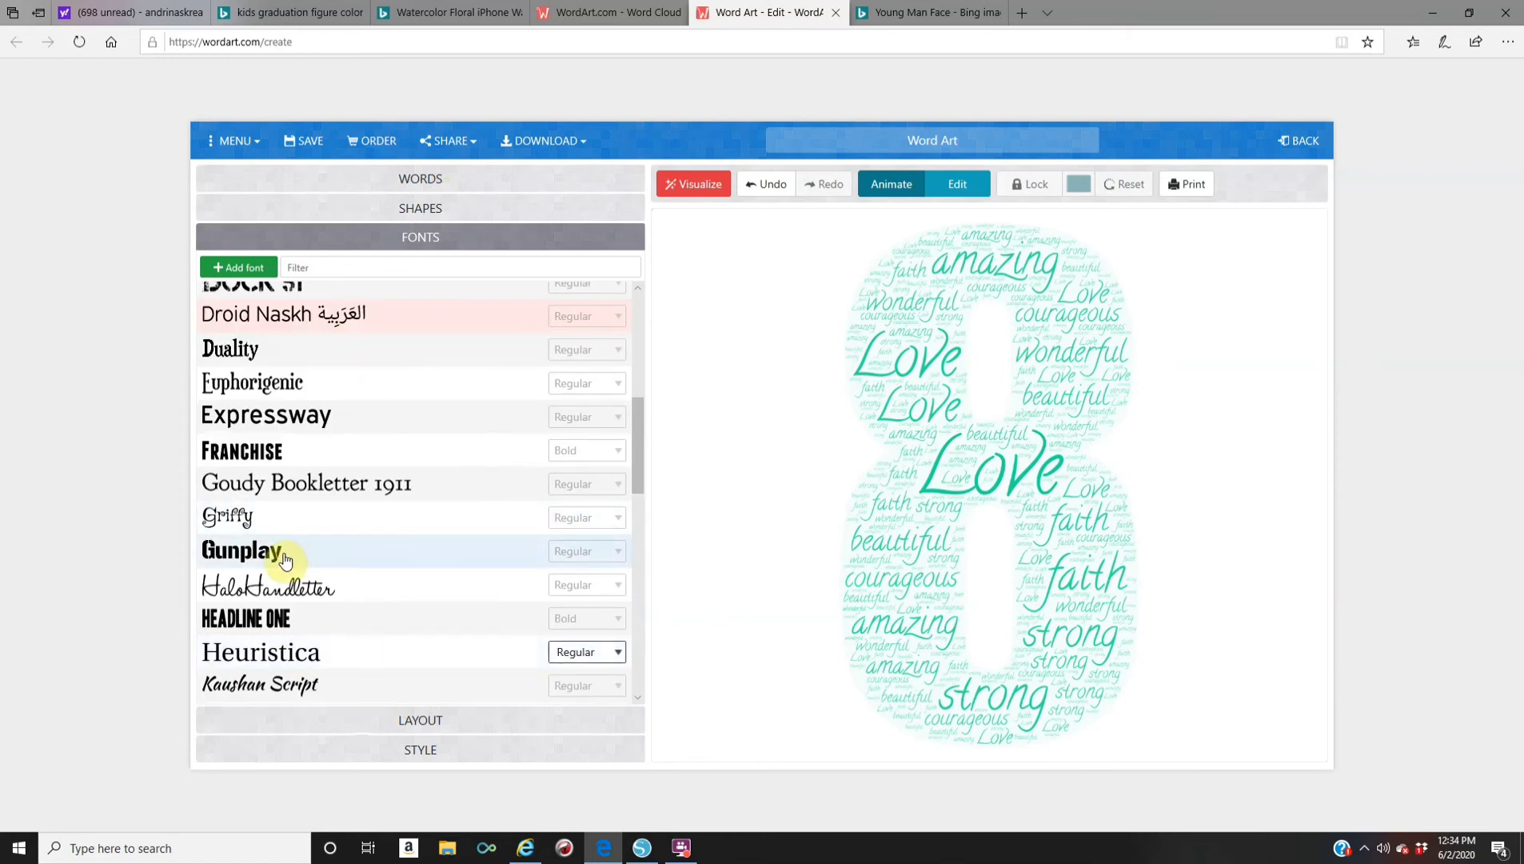
click(273, 453)
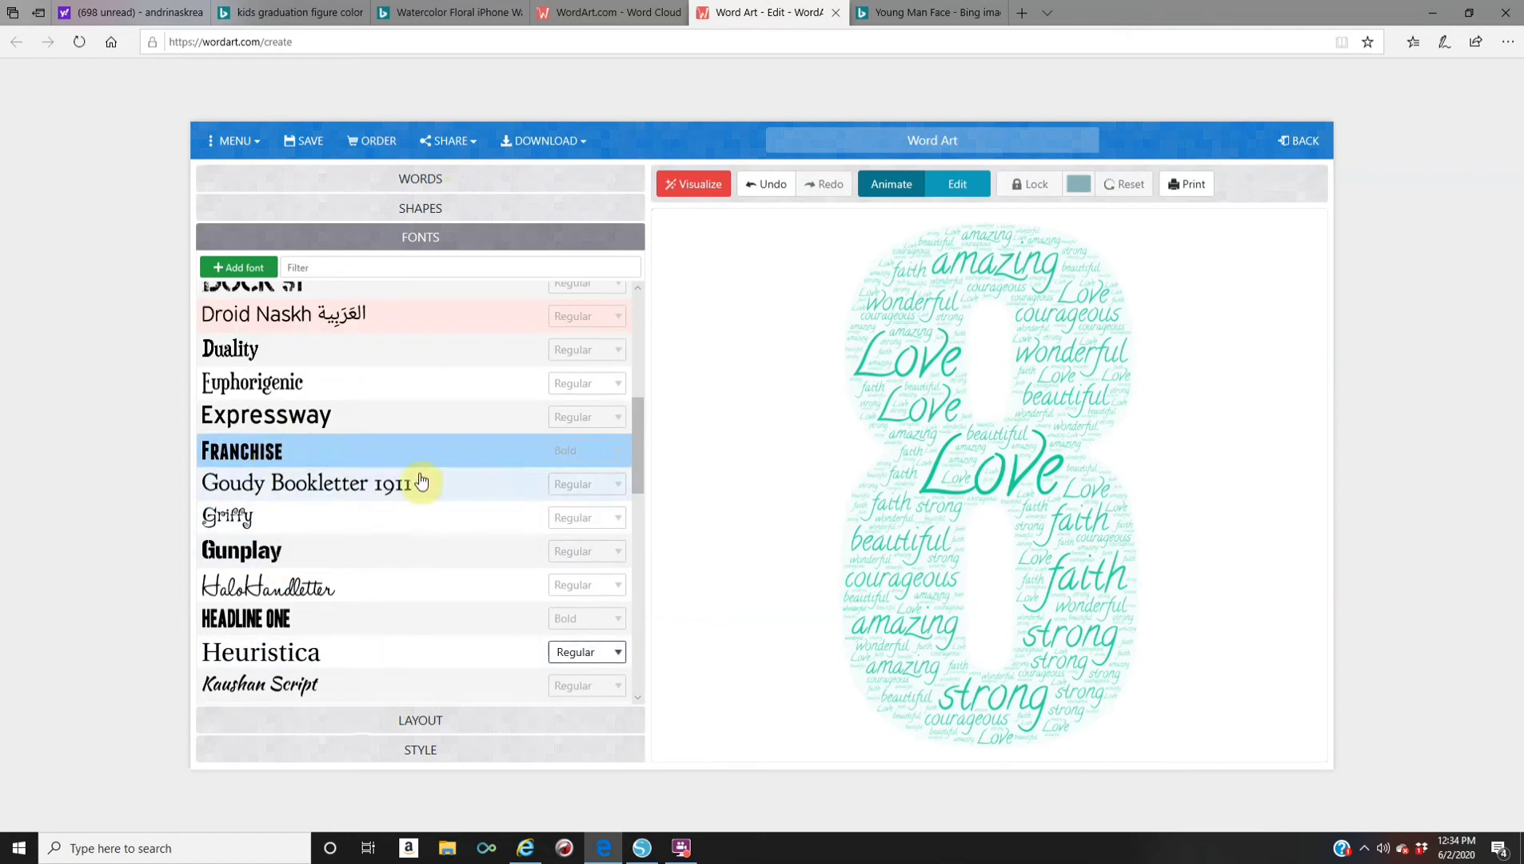
click(696, 182)
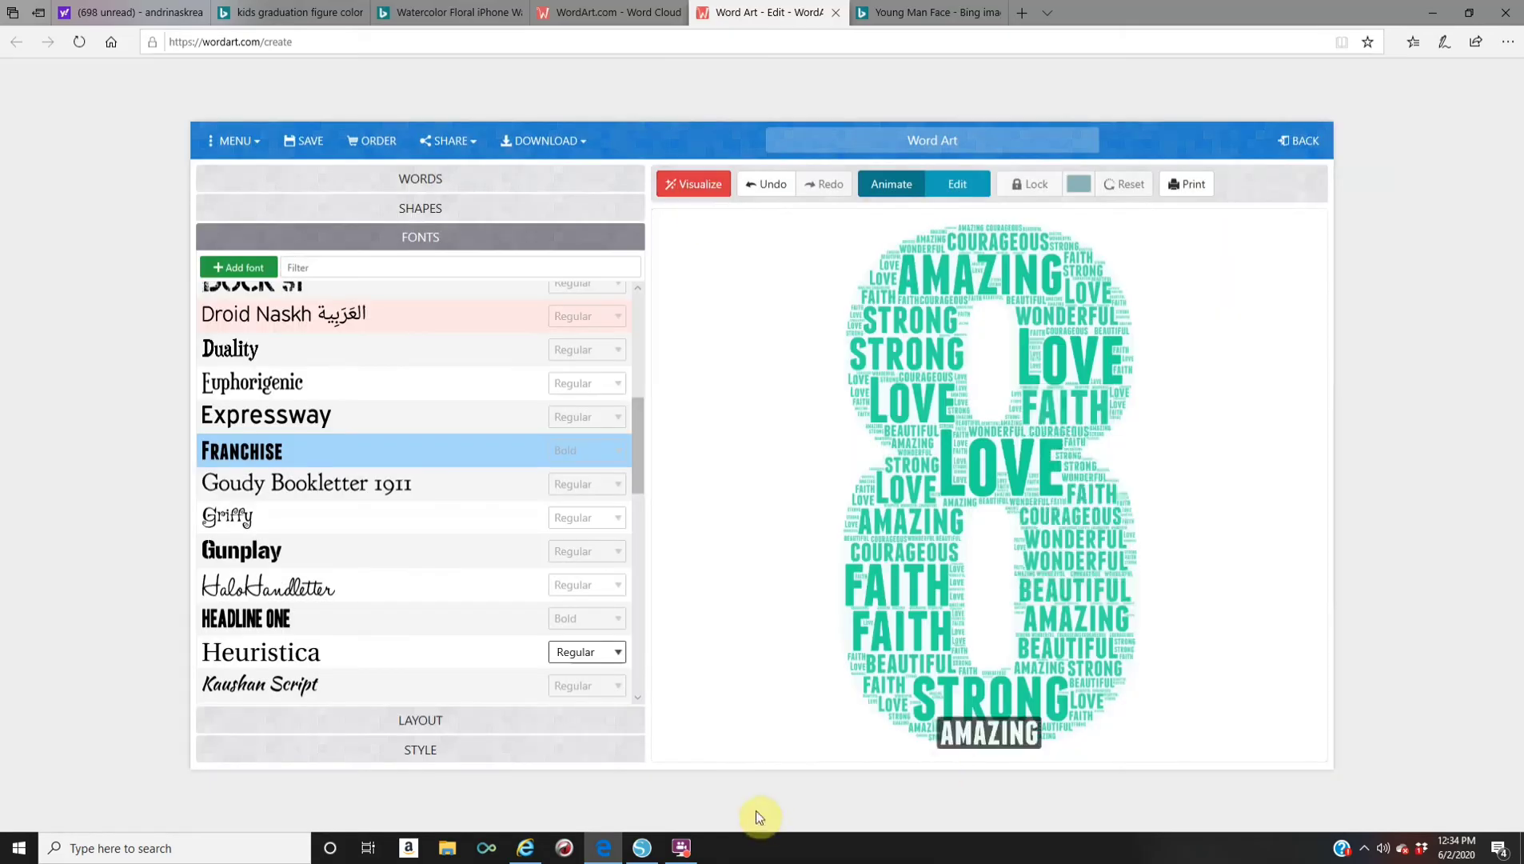
Switch the word layout to Random and visualize the word cloud again
click(427, 720)
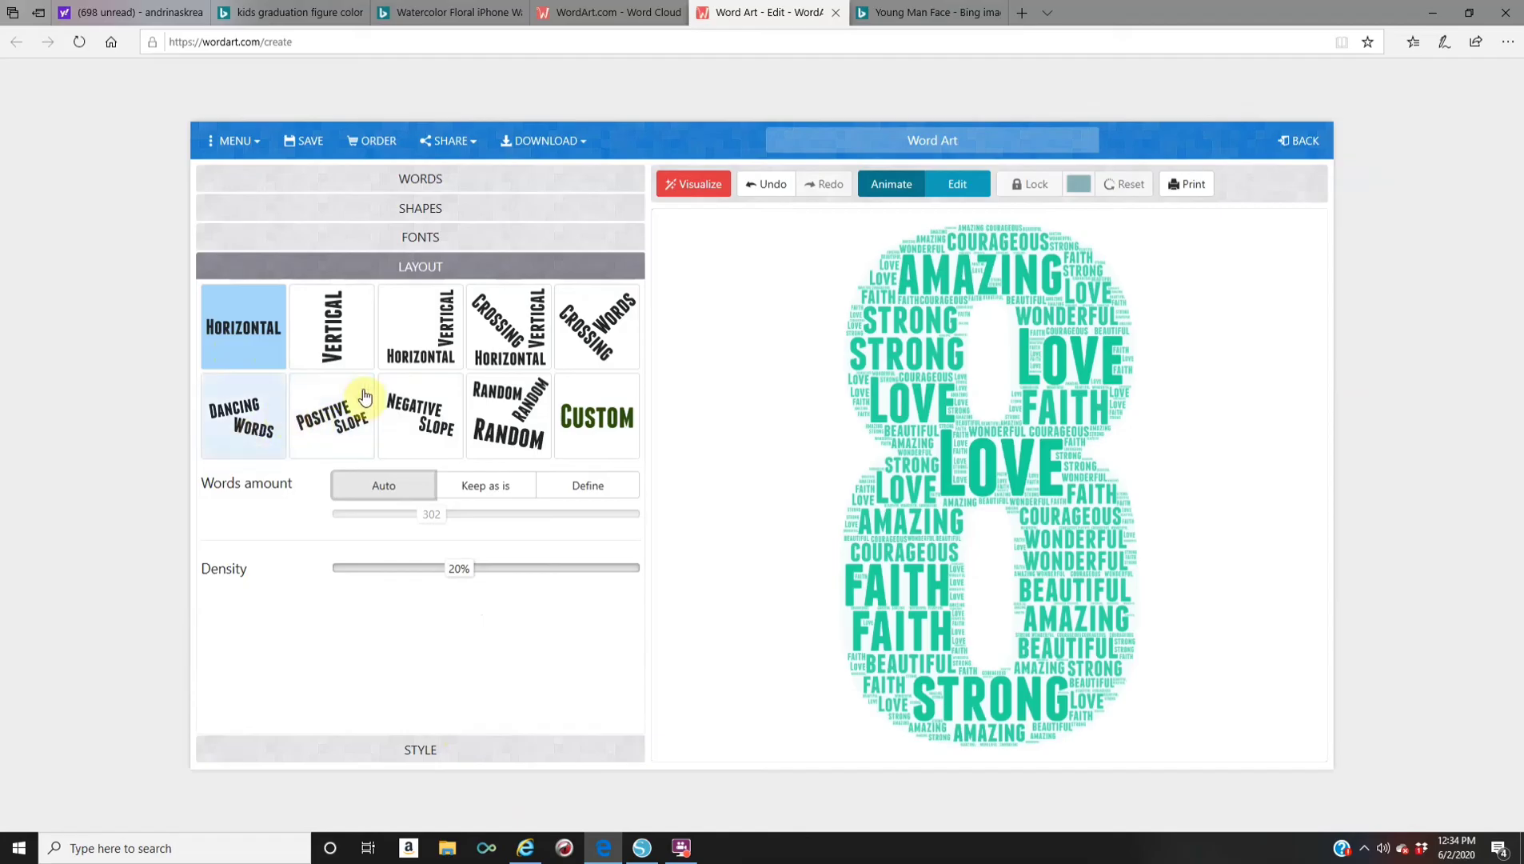
click(501, 412)
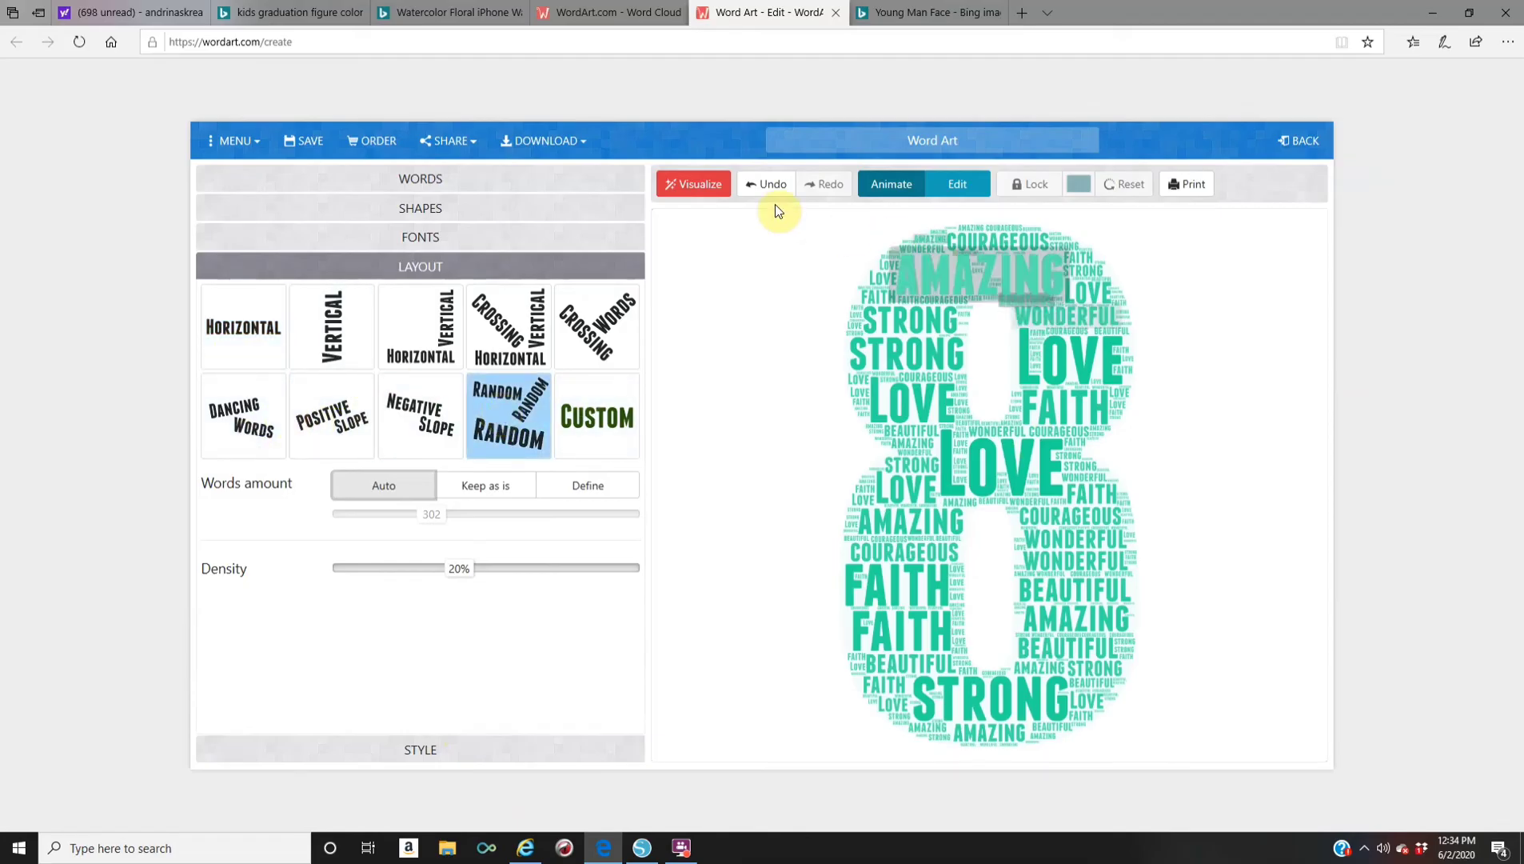
click(709, 192)
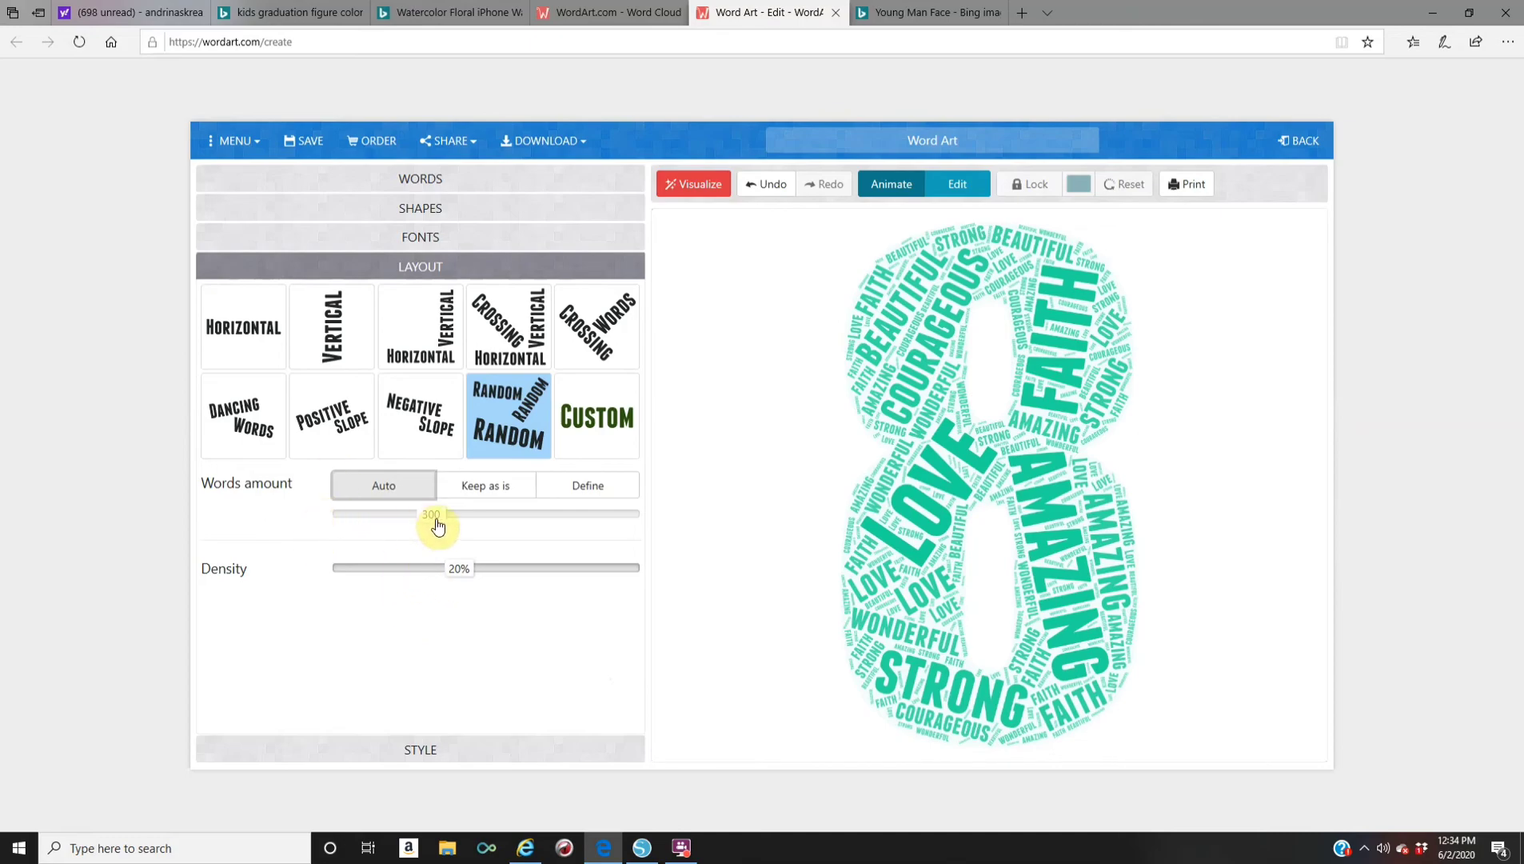
Define the words amount as 138 and set the density to 15%, visualizing the word cloud after each change
click(382, 495)
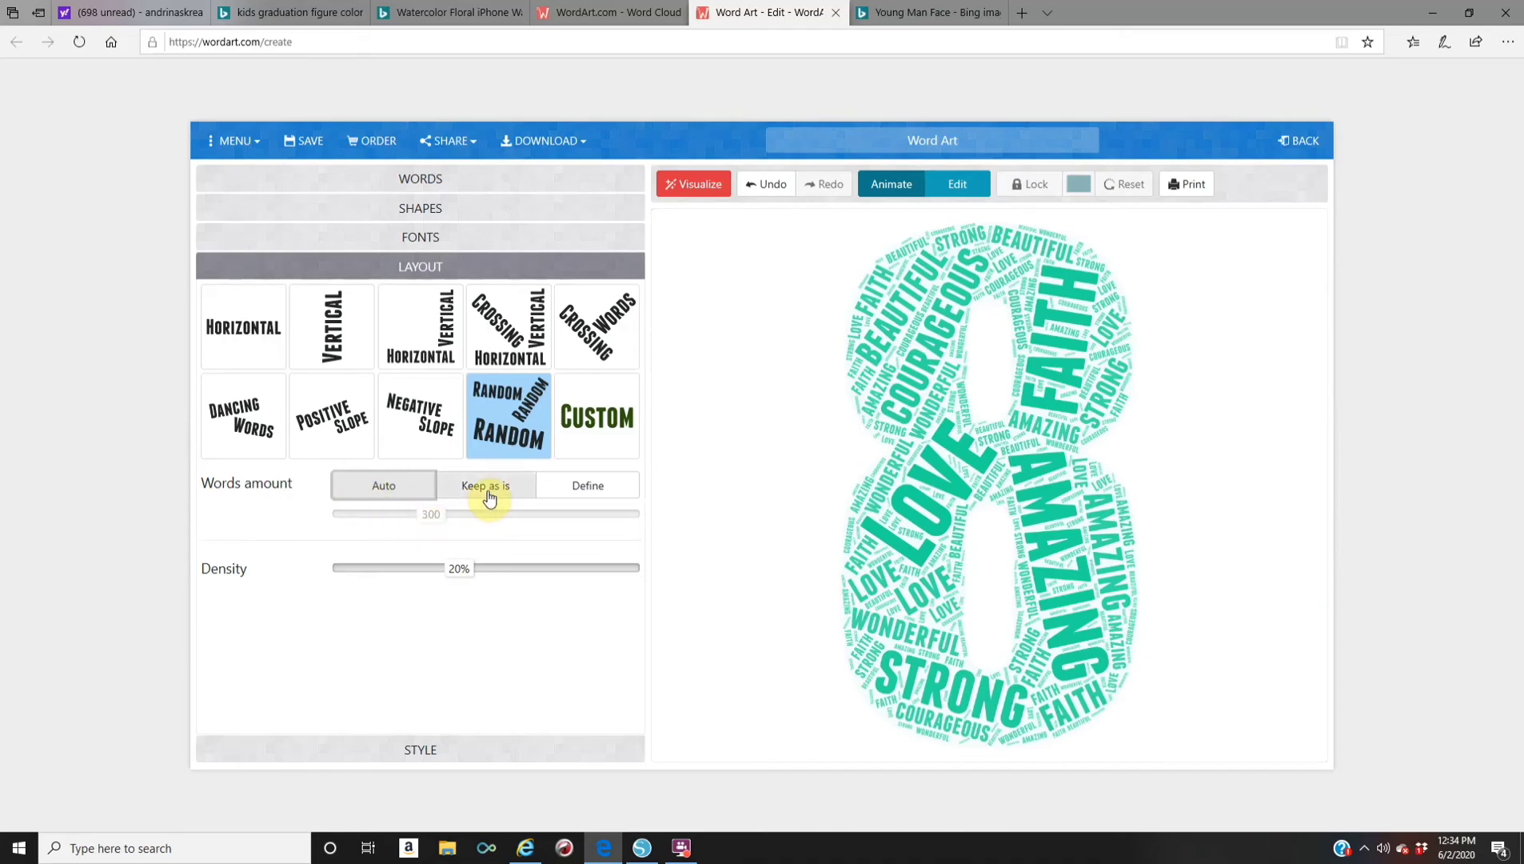
click(587, 490)
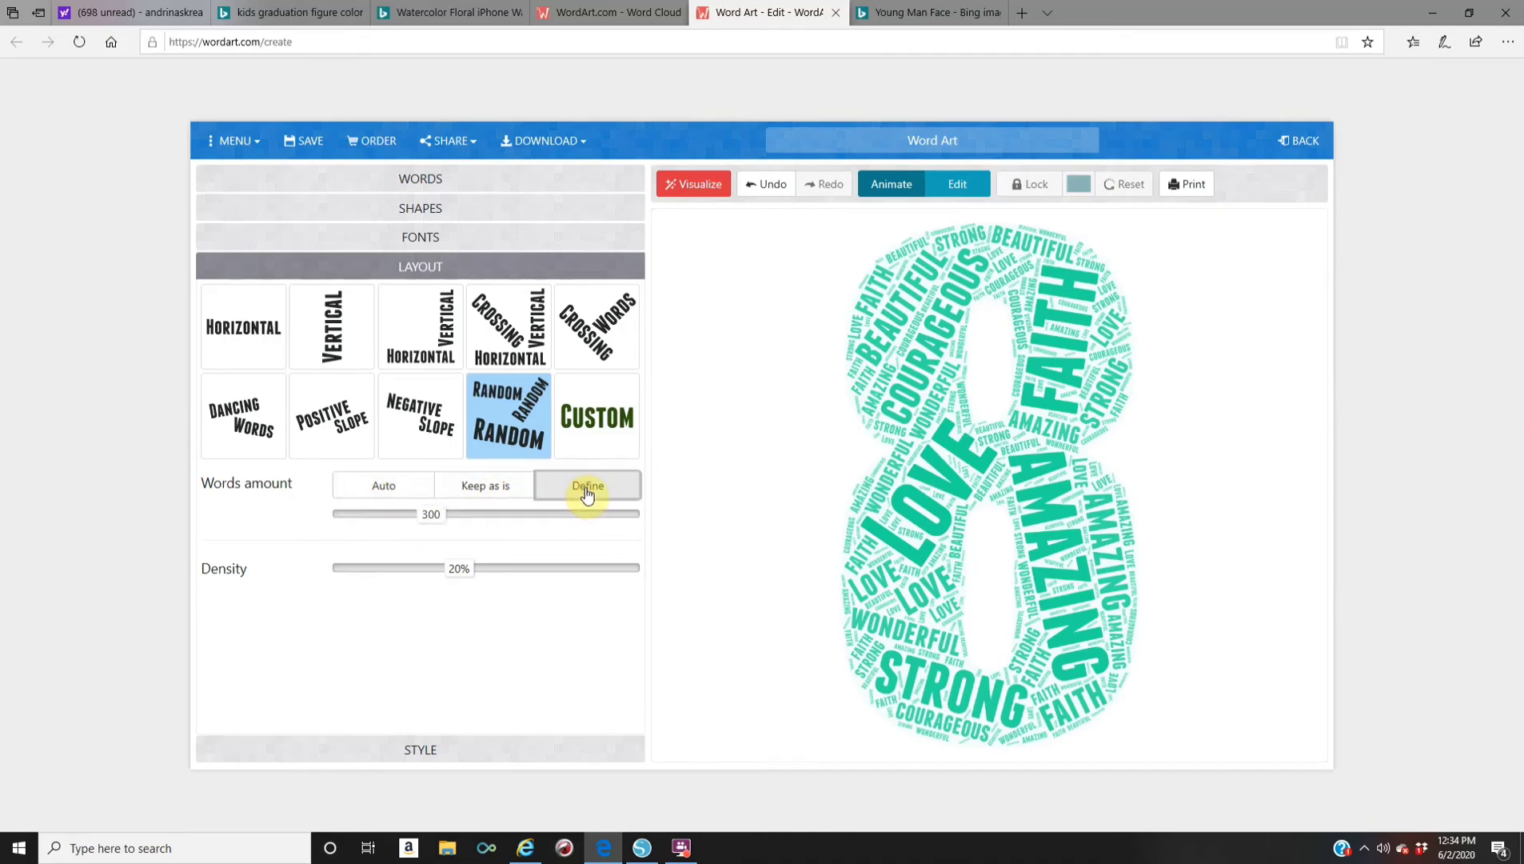
drag(432, 513, 389, 525)
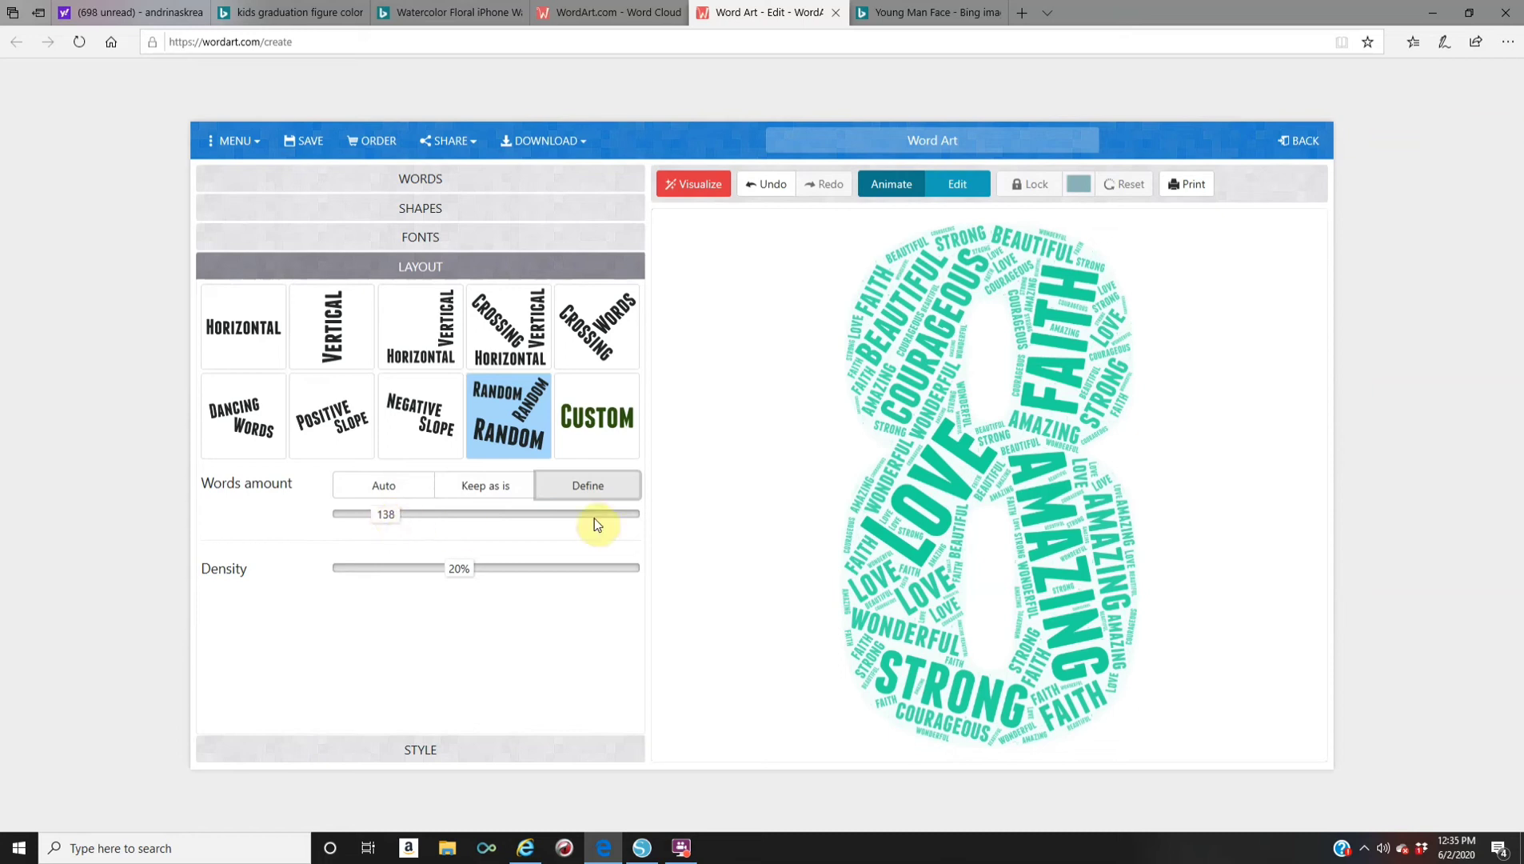
click(699, 192)
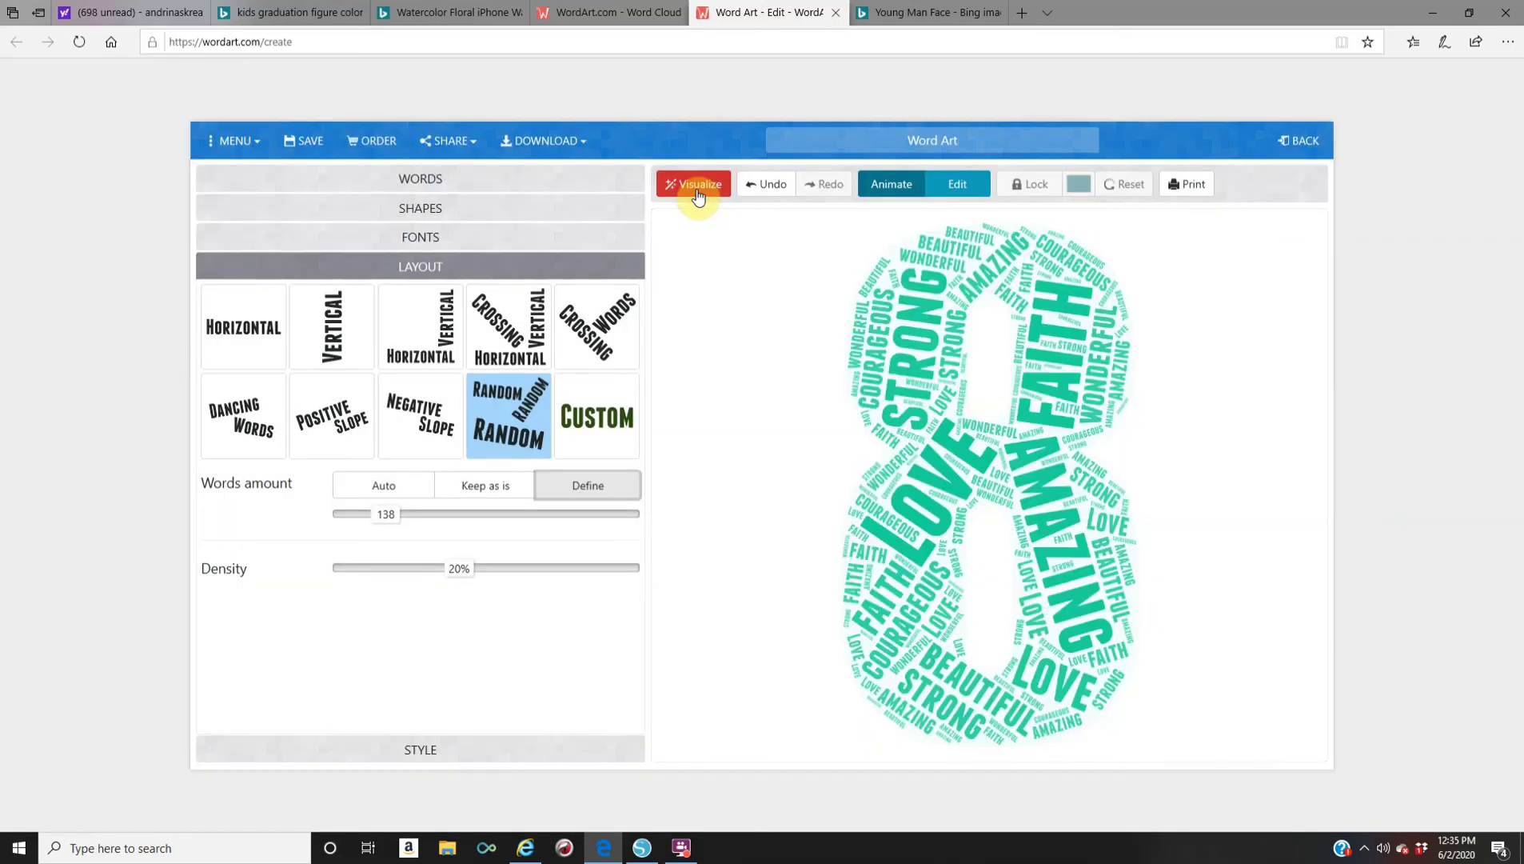
mouse_move(441, 569)
mouse_down()
mouse_move(428, 567)
mouse_move(453, 572)
mouse_move(415, 576)
mouse_up()
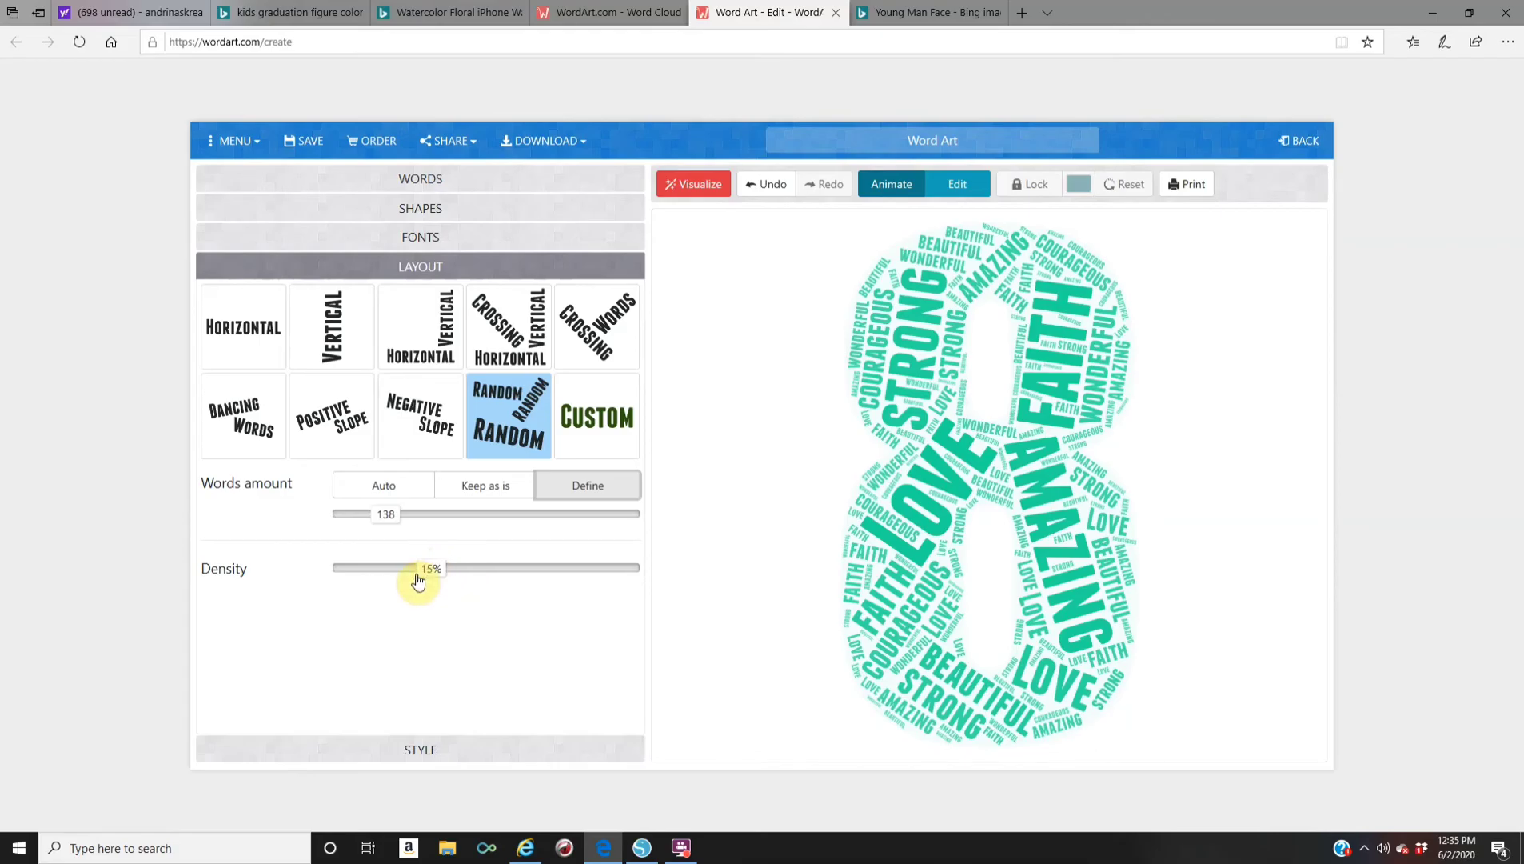
click(694, 185)
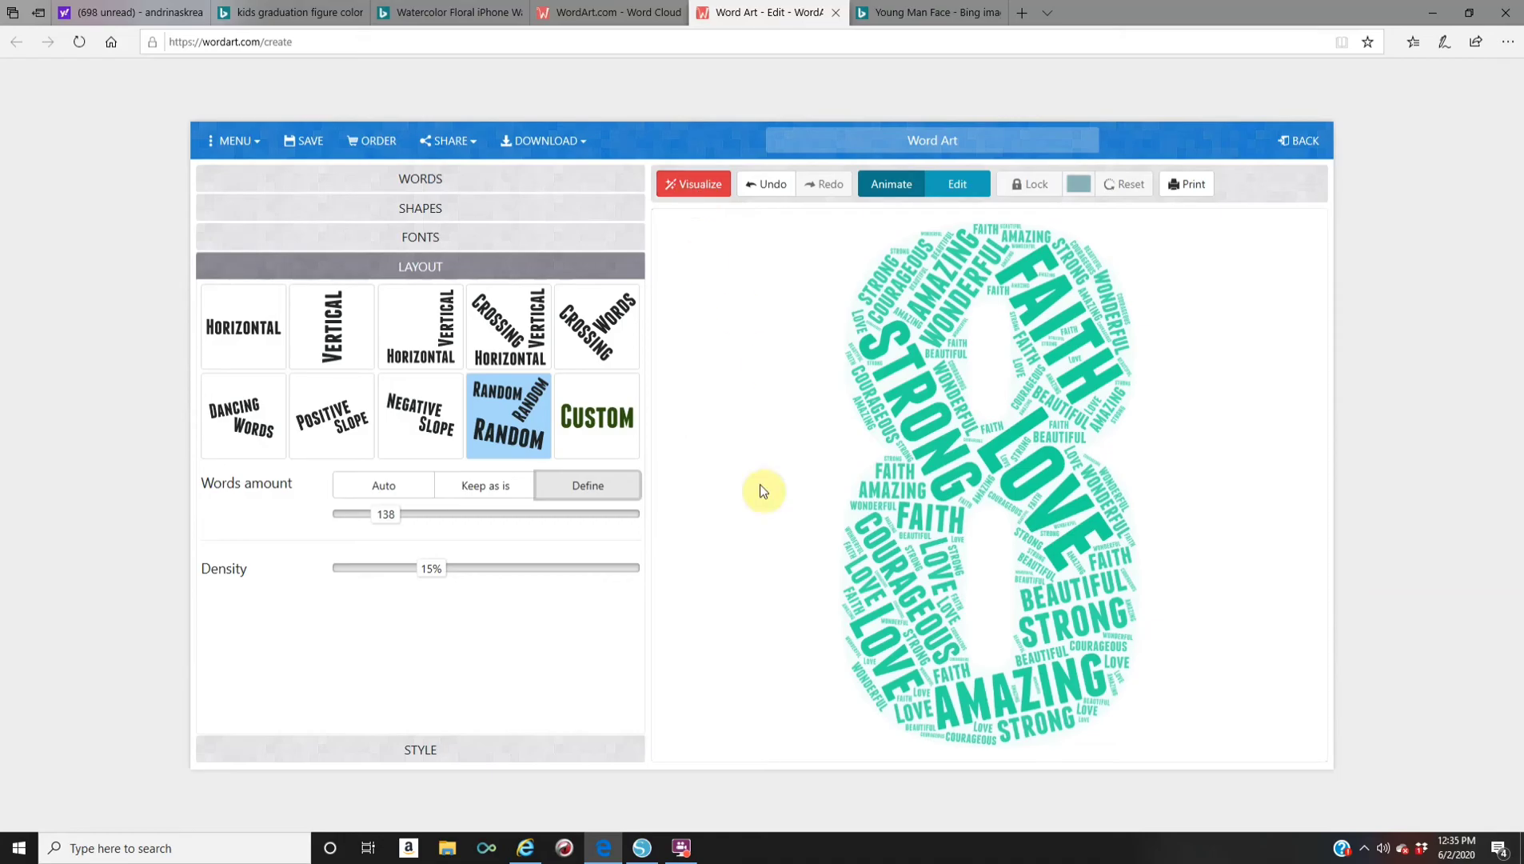
Switch the words colors style to Custom and remove all three default colors from the palette
click(411, 755)
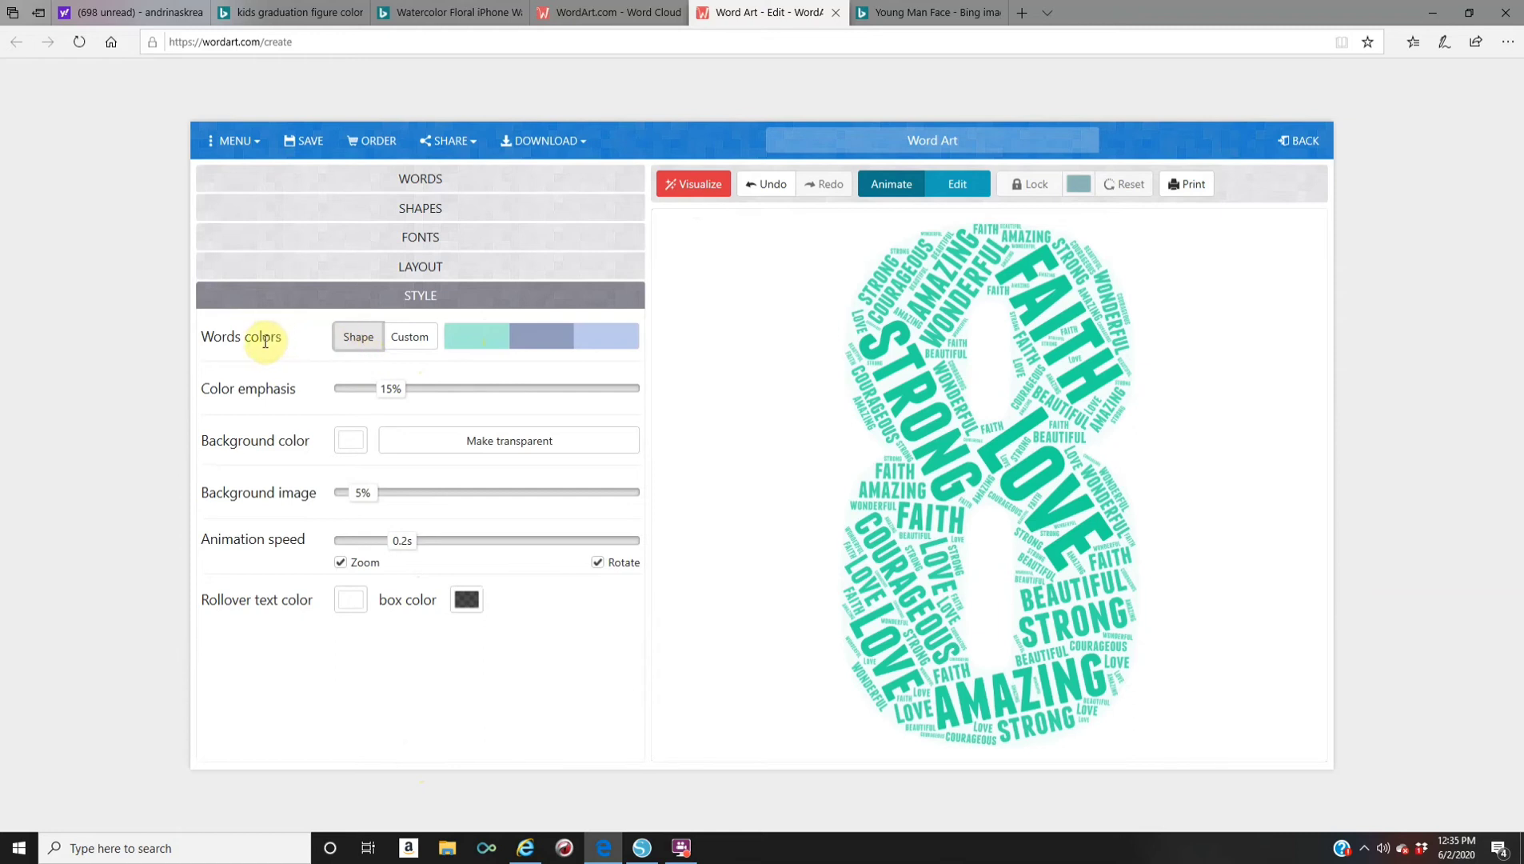
click(411, 341)
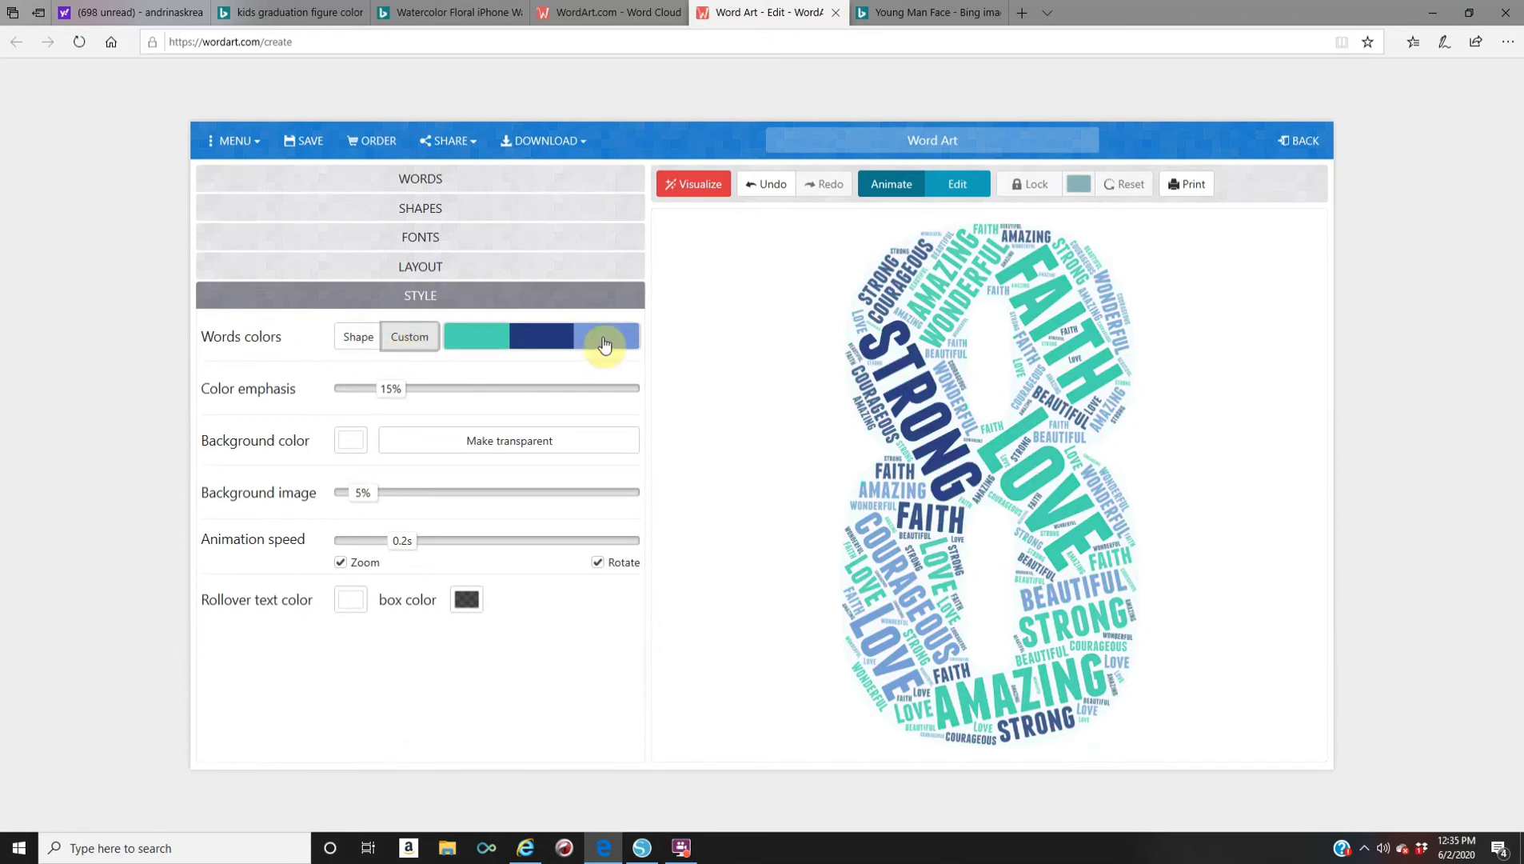
click(490, 338)
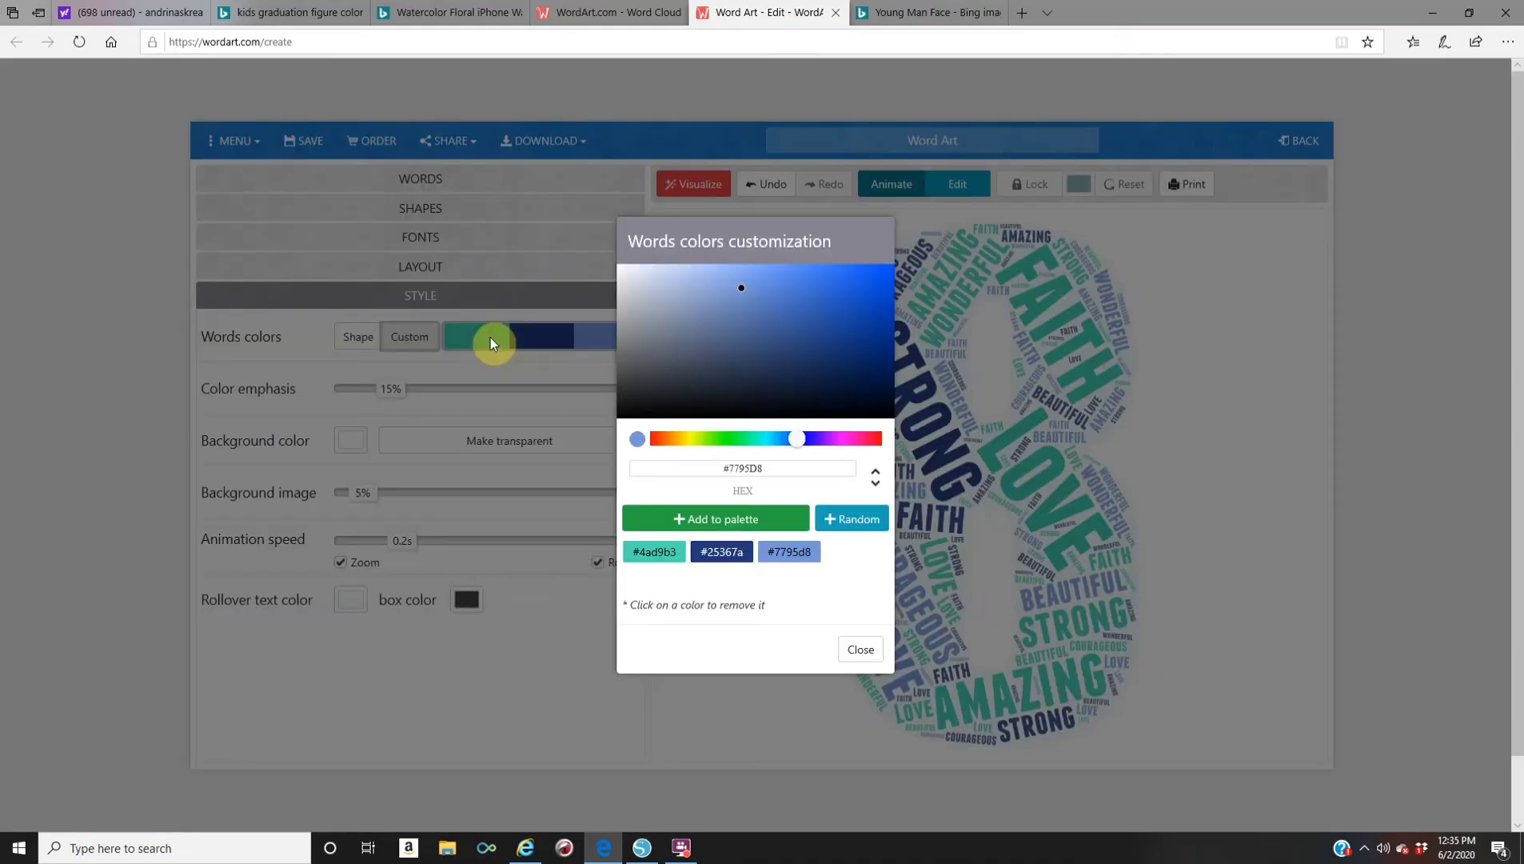
click(654, 554)
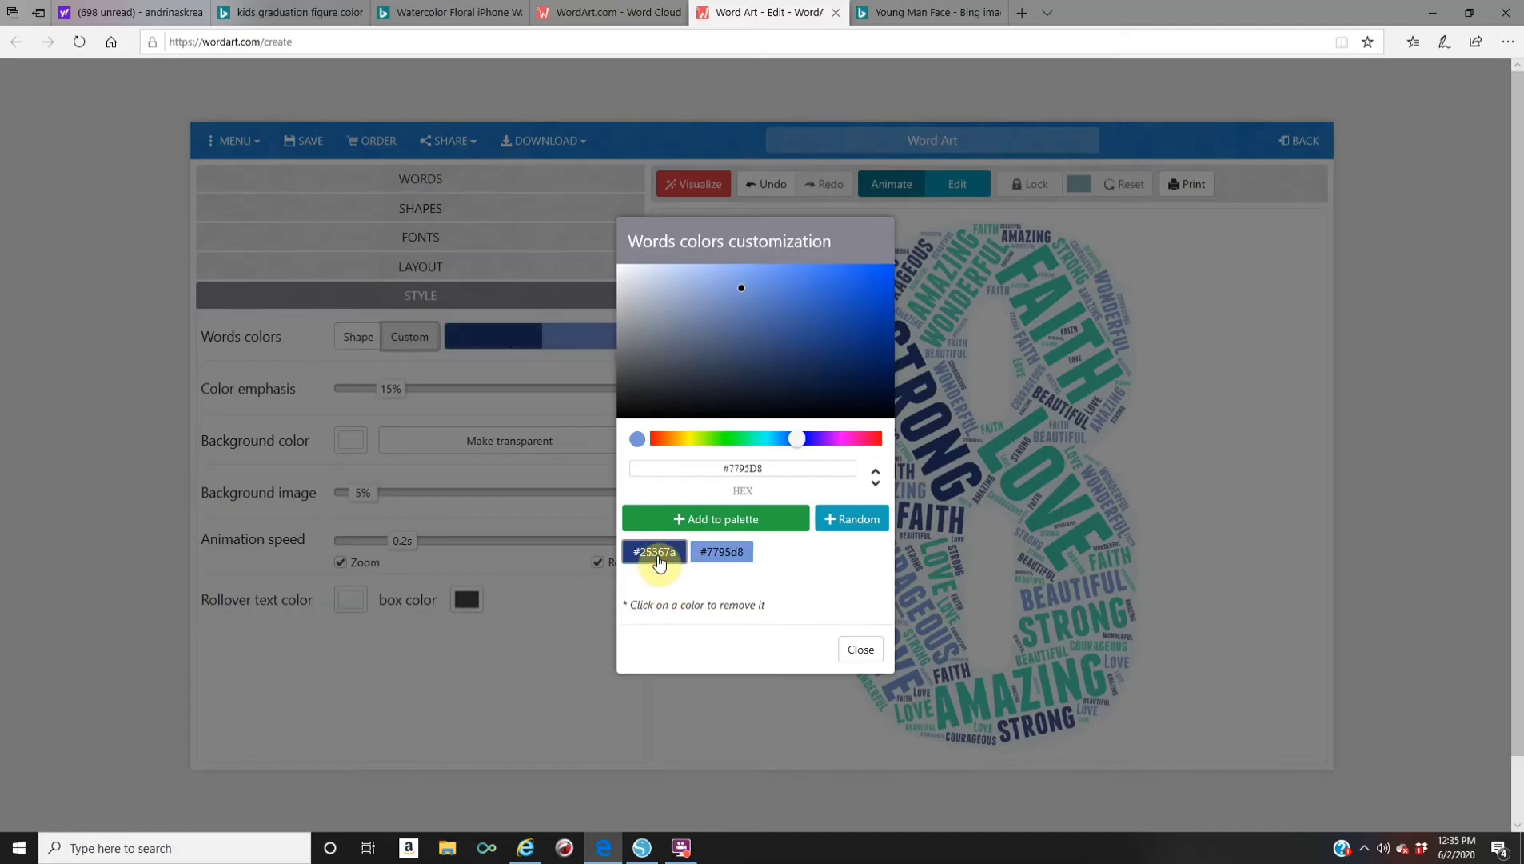
click(661, 562)
click(675, 557)
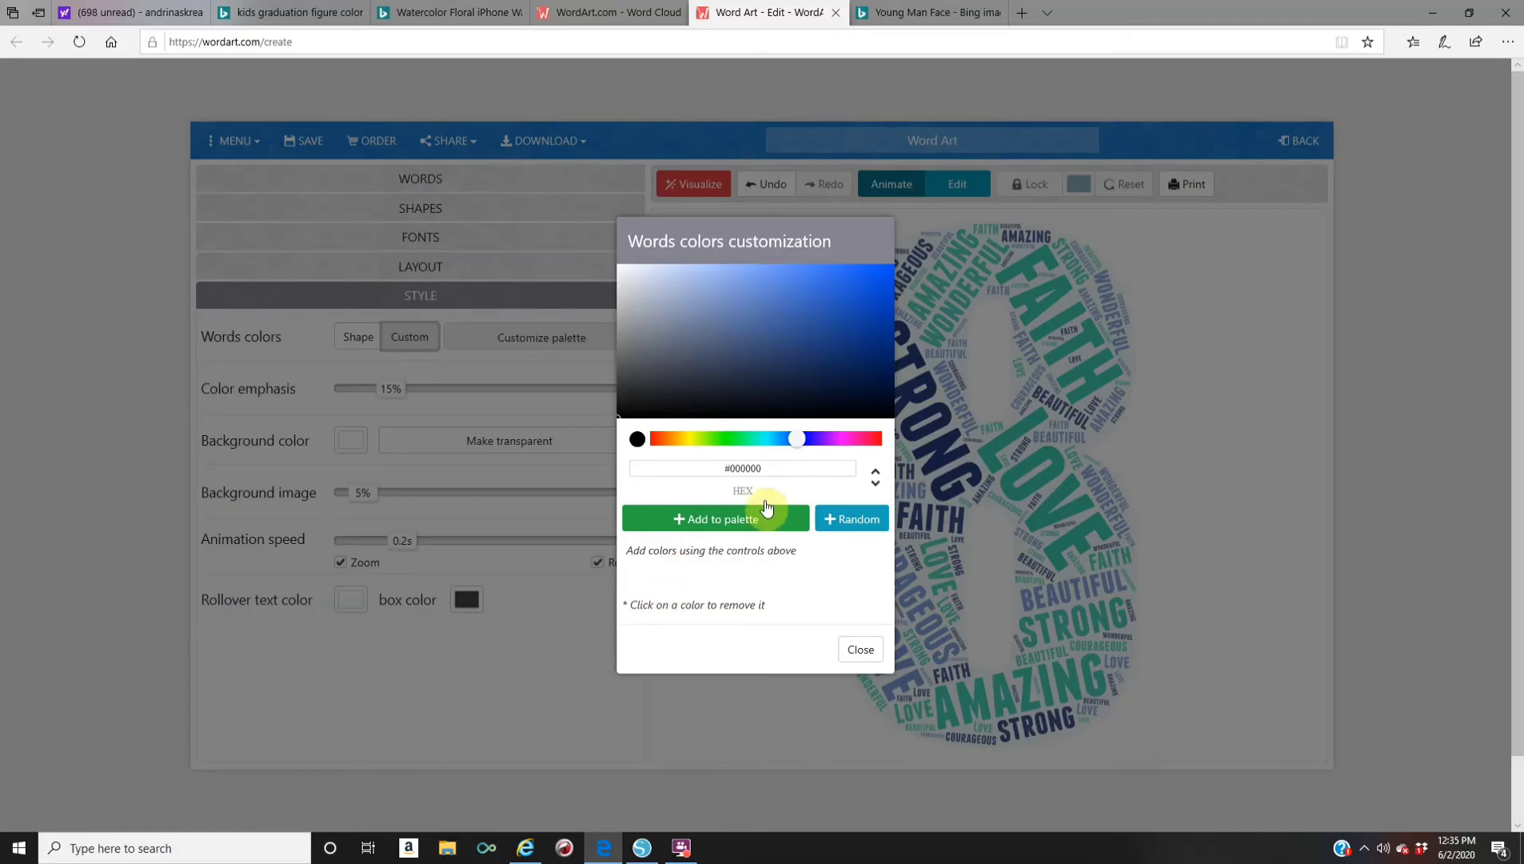
Add cyan #12ebeb, purple #6812eb and pink #eb12db to the words color palette and close the color customization
click(767, 439)
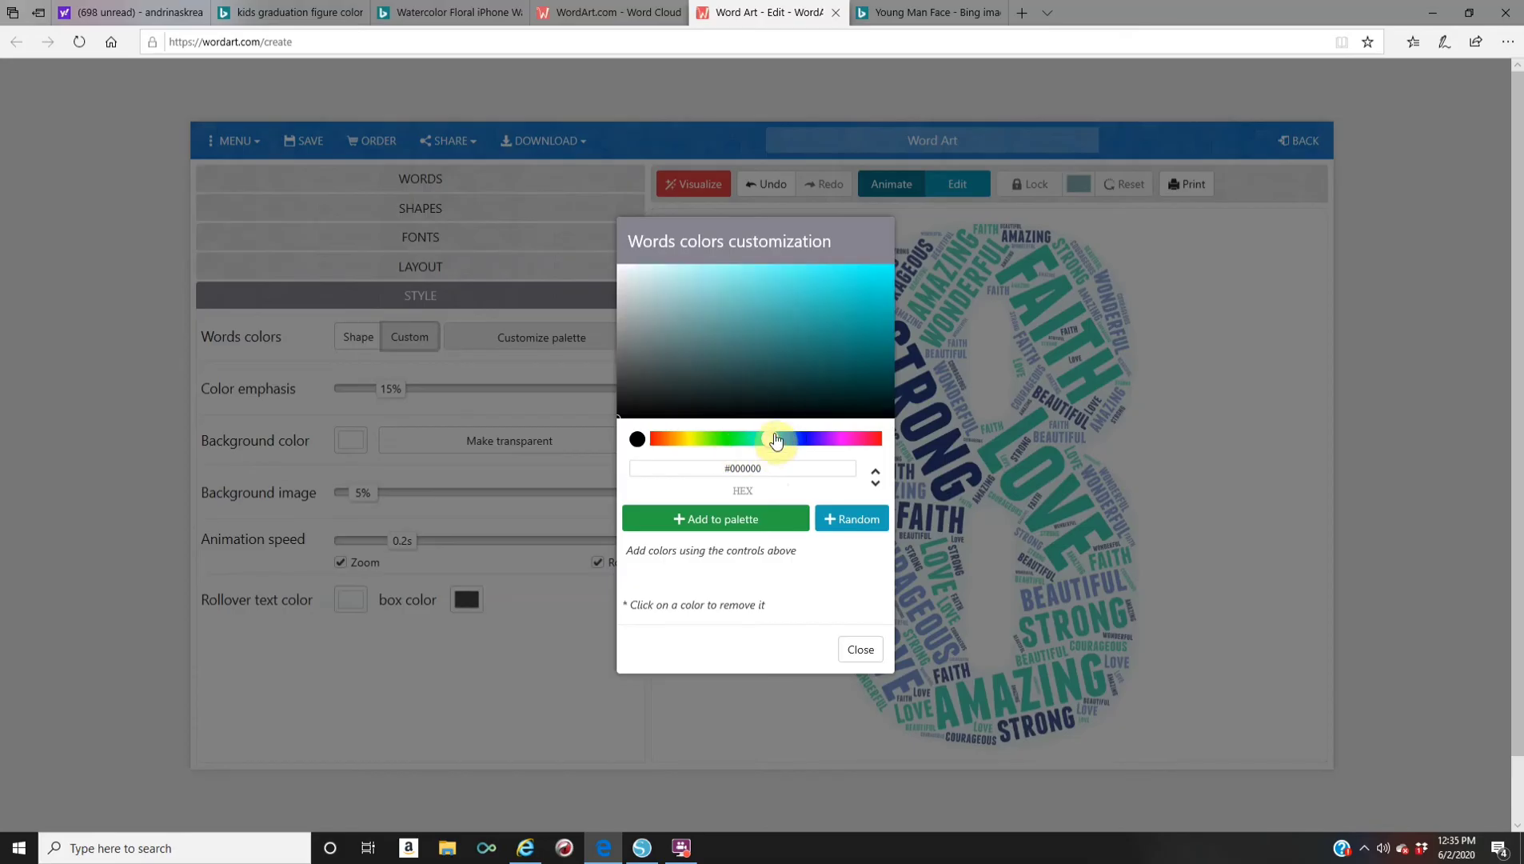
click(873, 275)
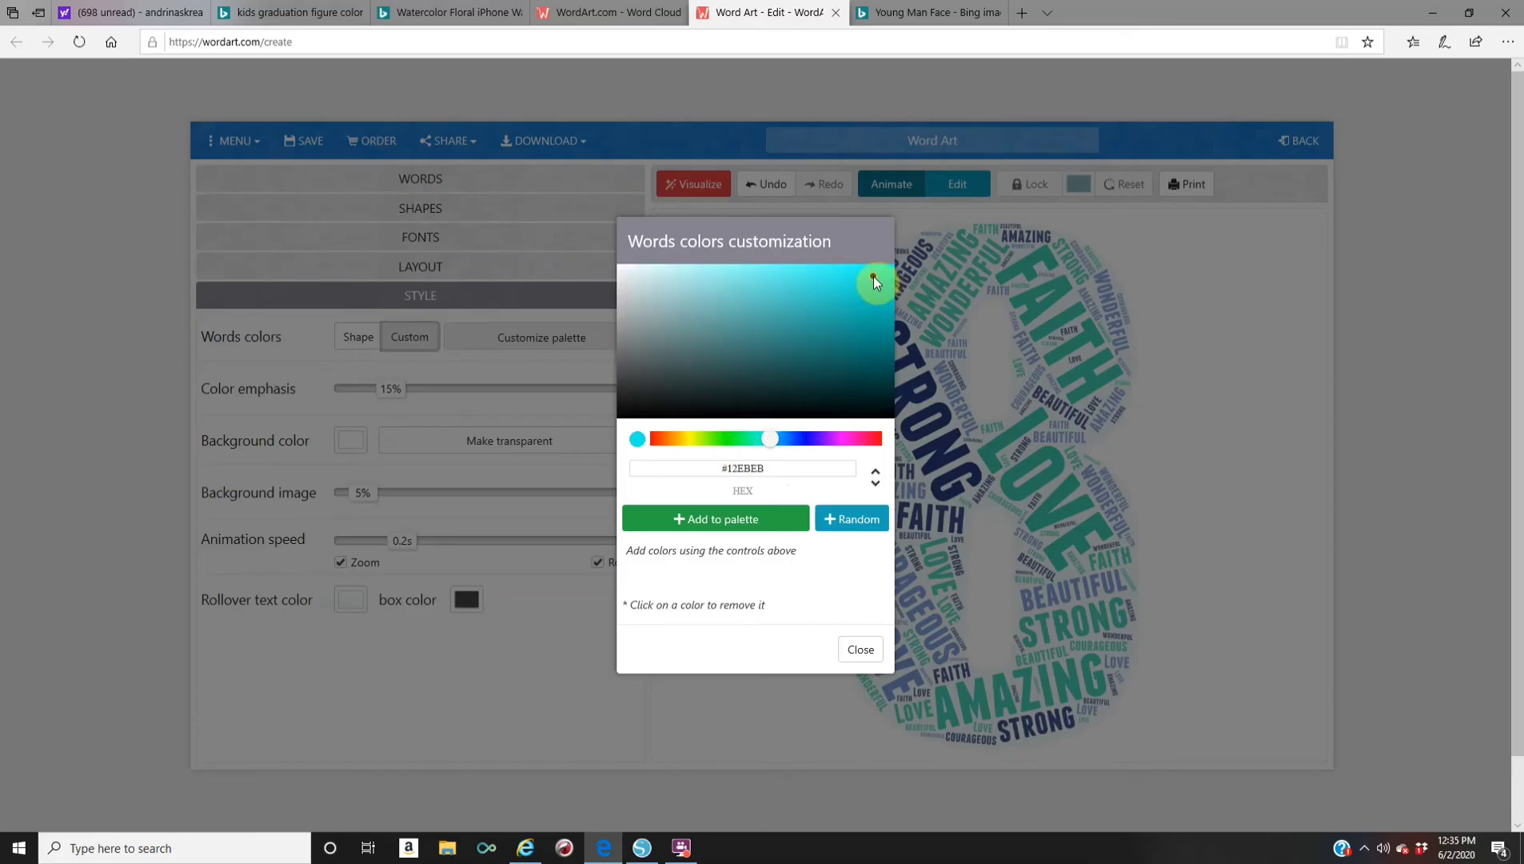
click(703, 529)
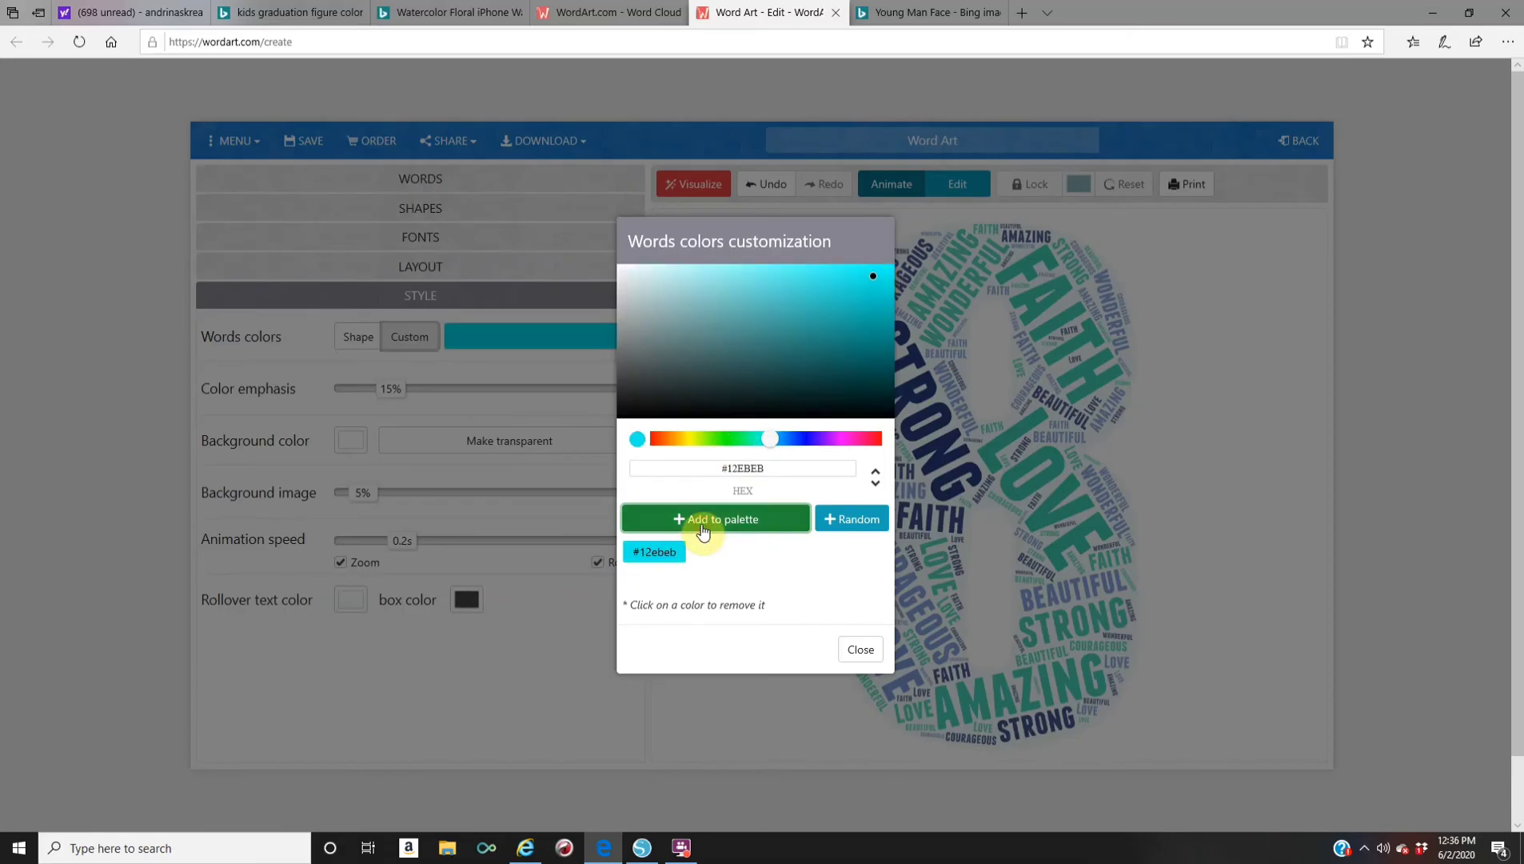
click(822, 440)
click(720, 520)
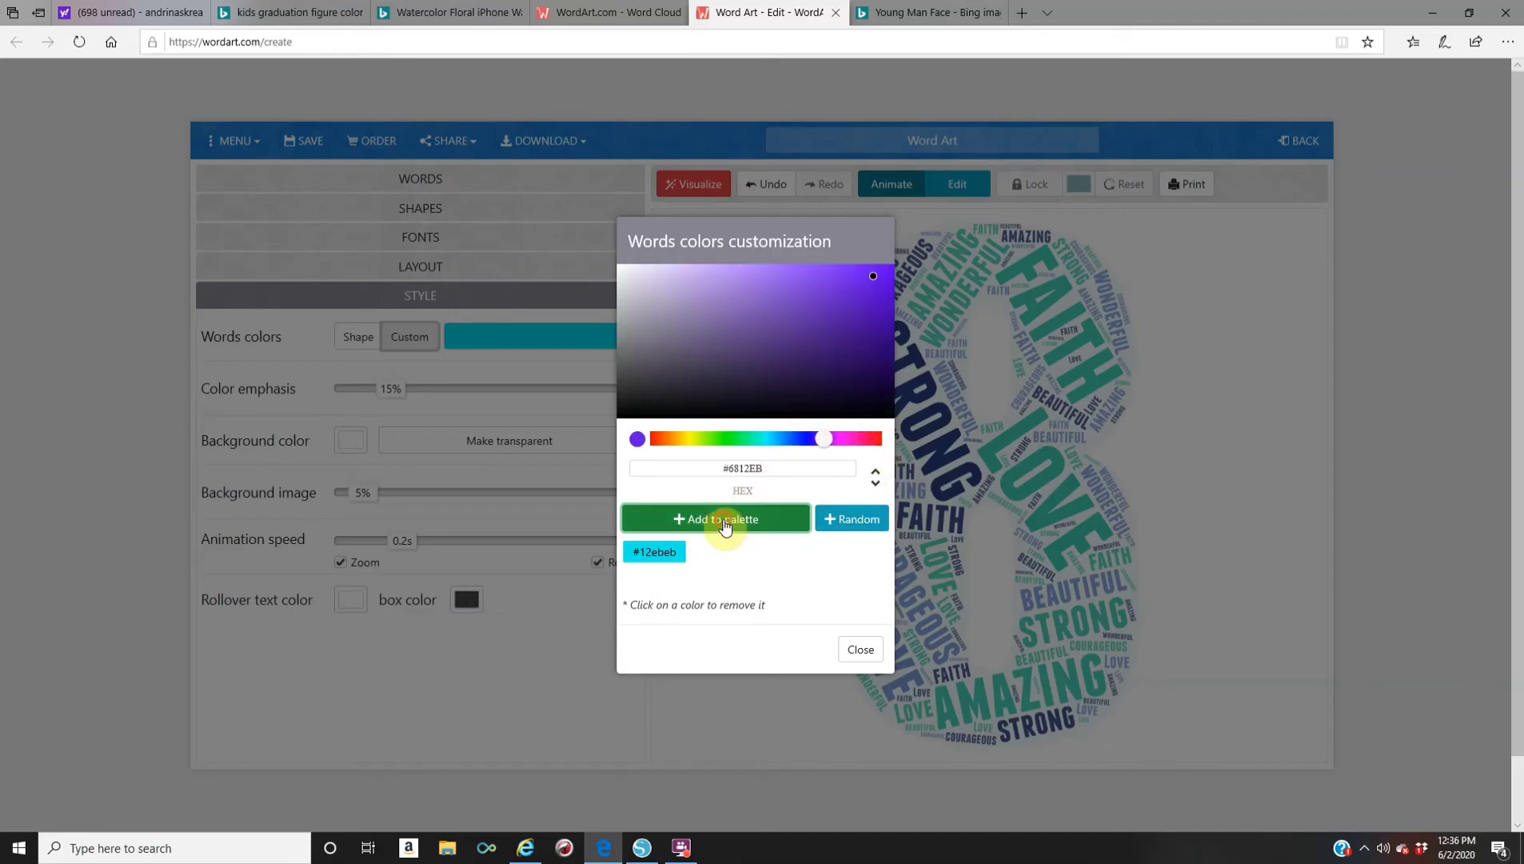
click(850, 438)
click(766, 530)
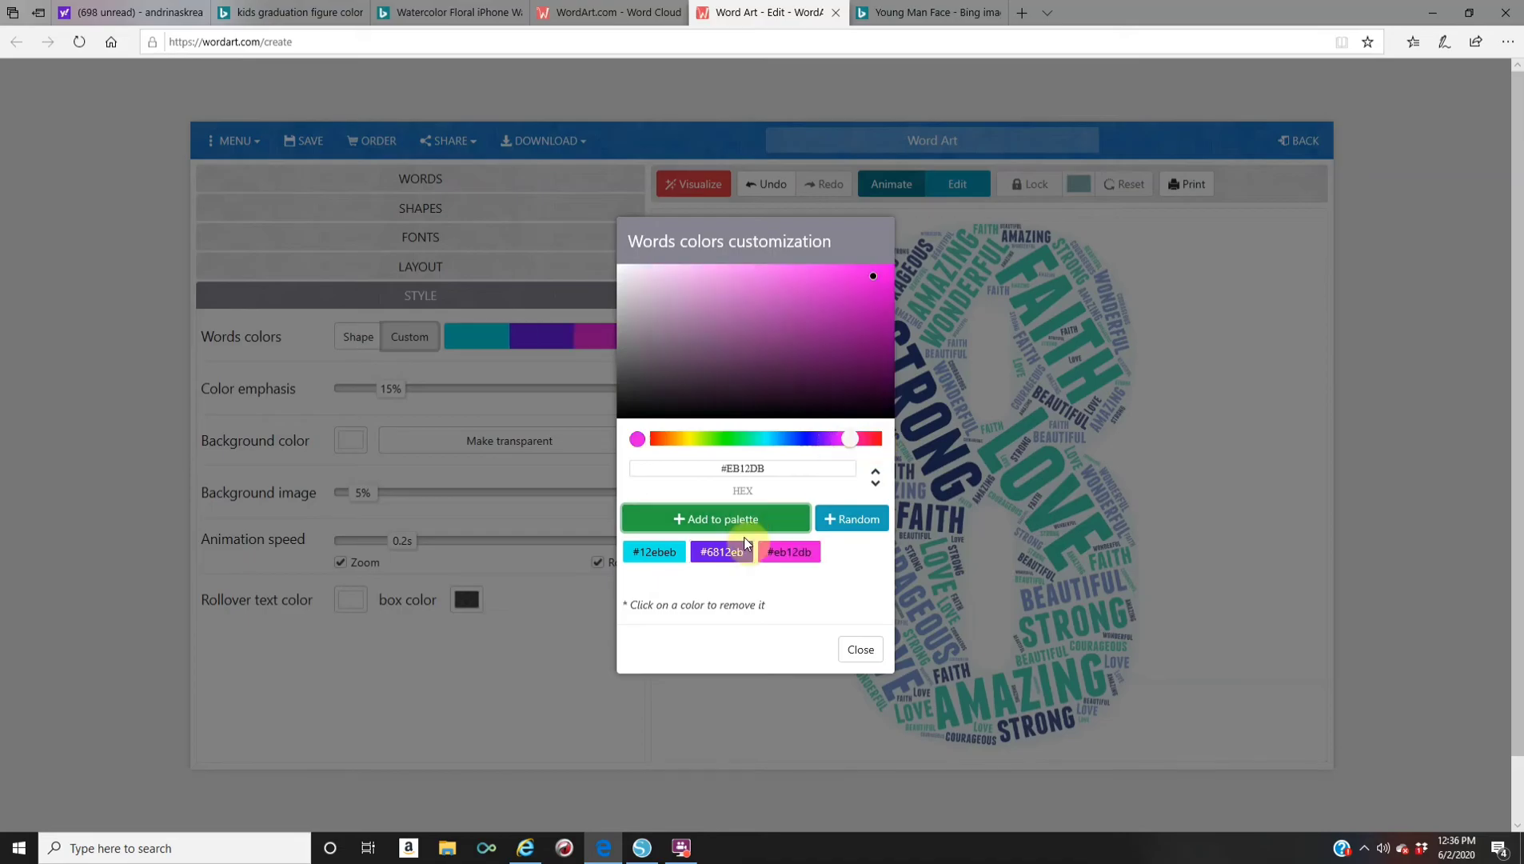
click(857, 651)
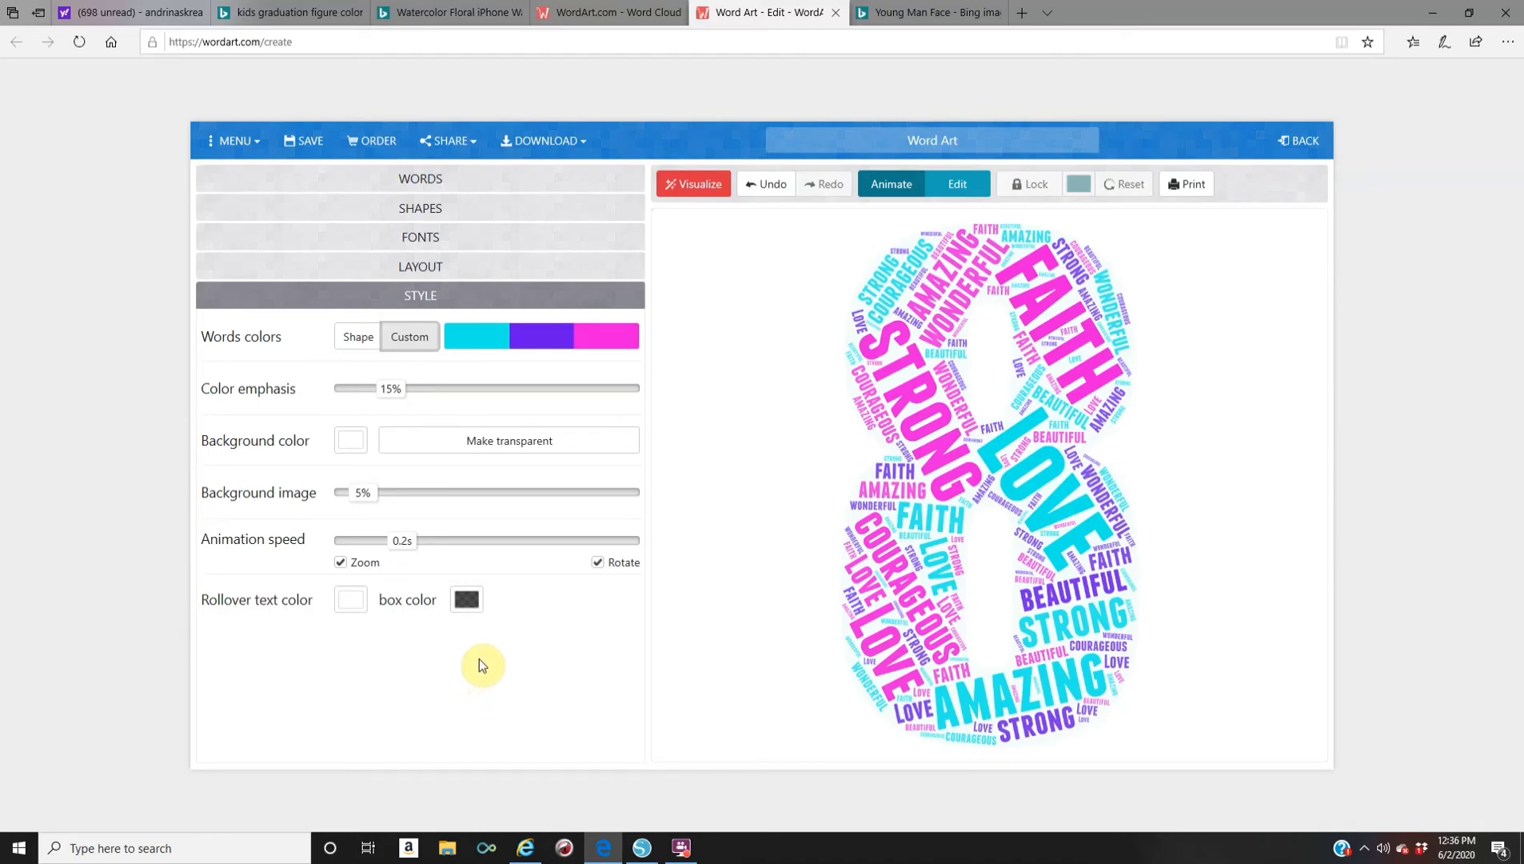
Browse the Animals category of the shapes library for alternative word cloud shapes
click(439, 213)
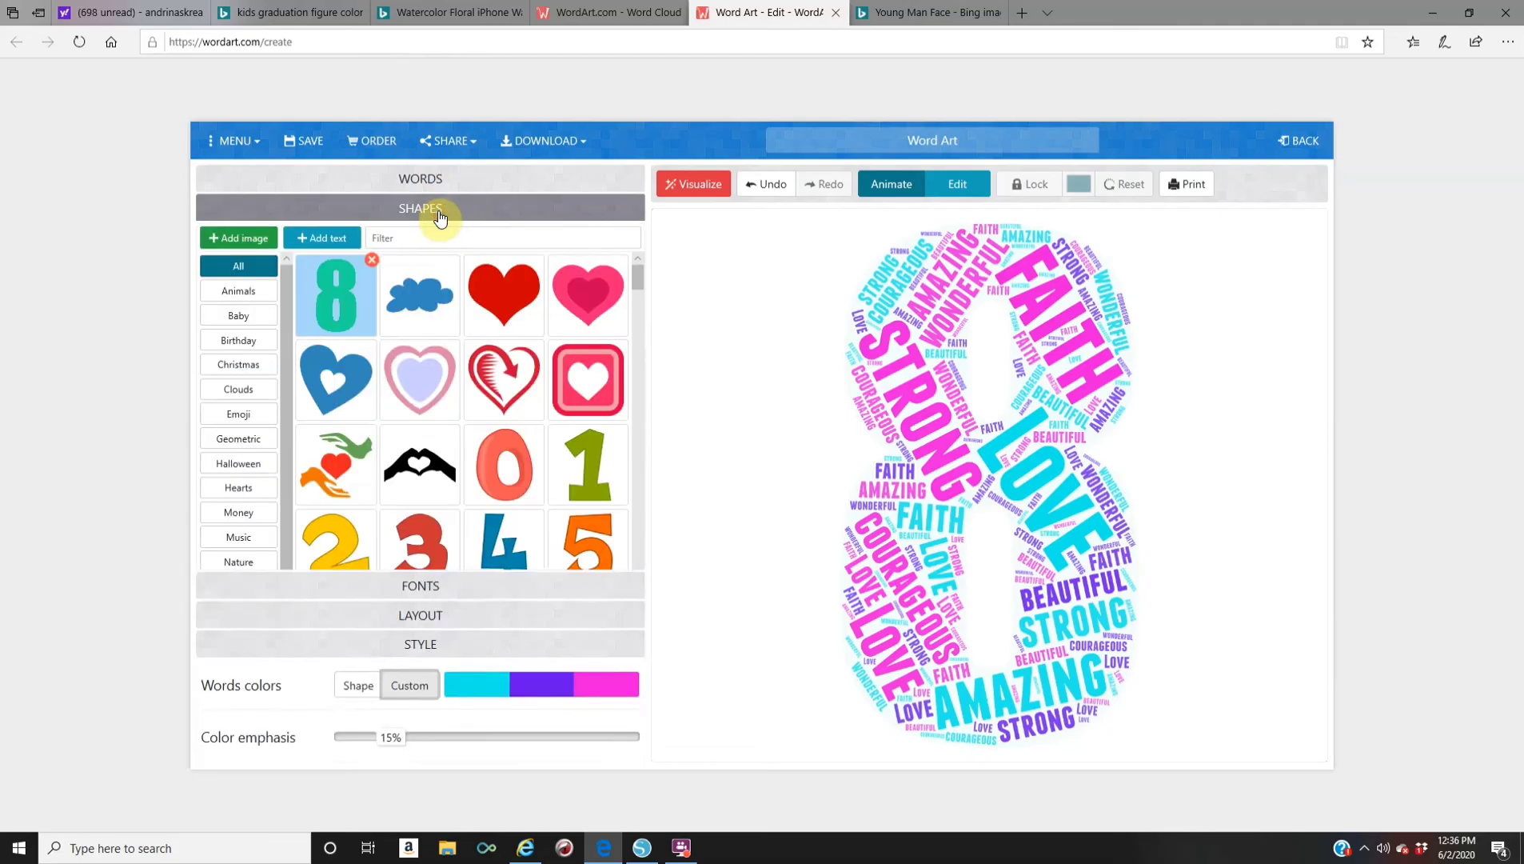
click(247, 294)
scroll(415, 450, down, 4)
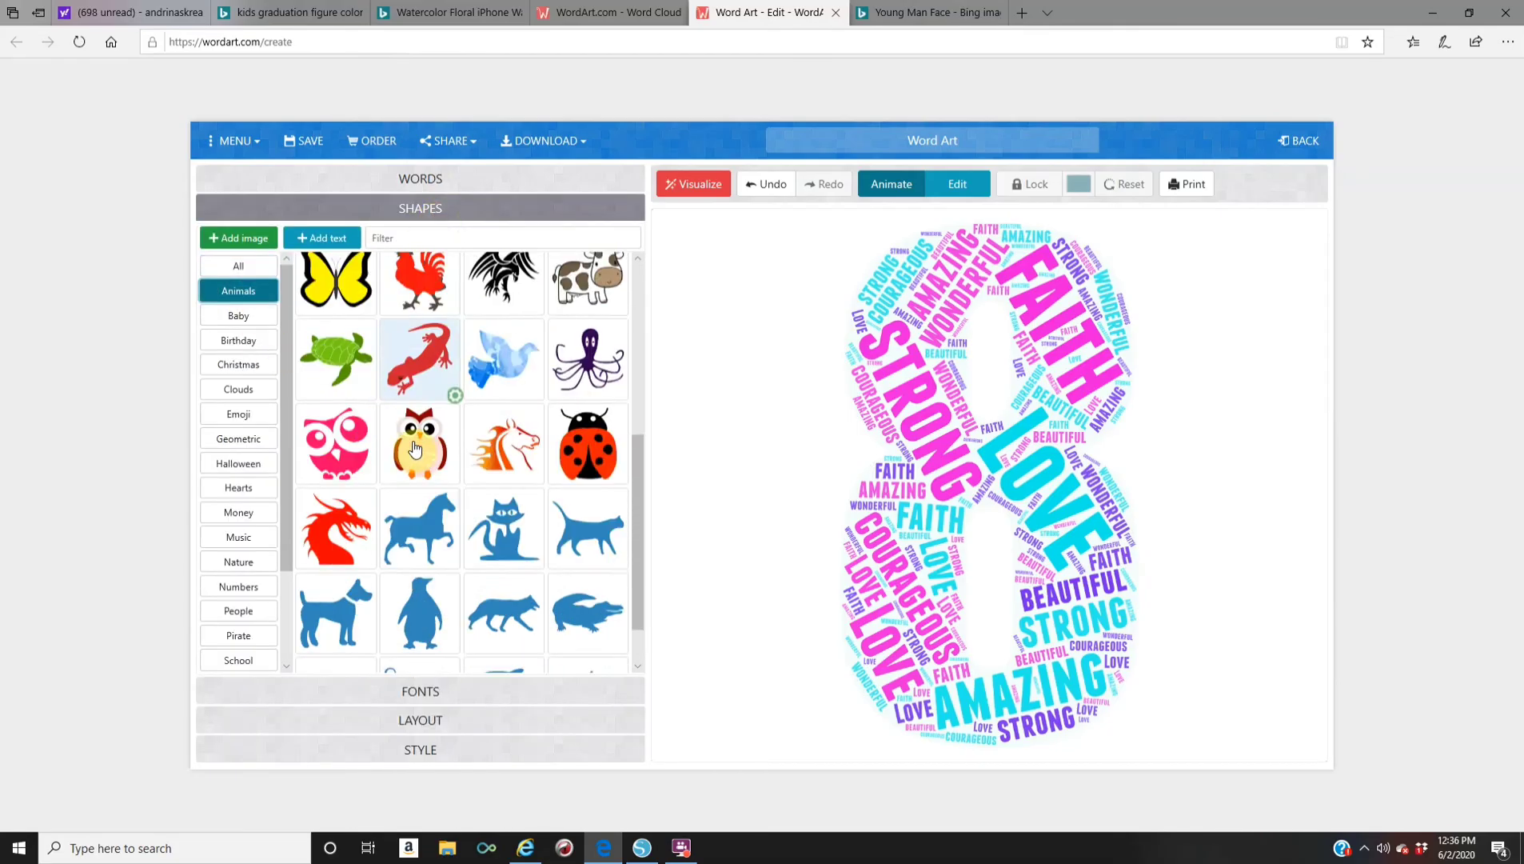
scroll(415, 444, up, 5)
scroll(415, 438, down, 3)
scroll(413, 432, up, 3)
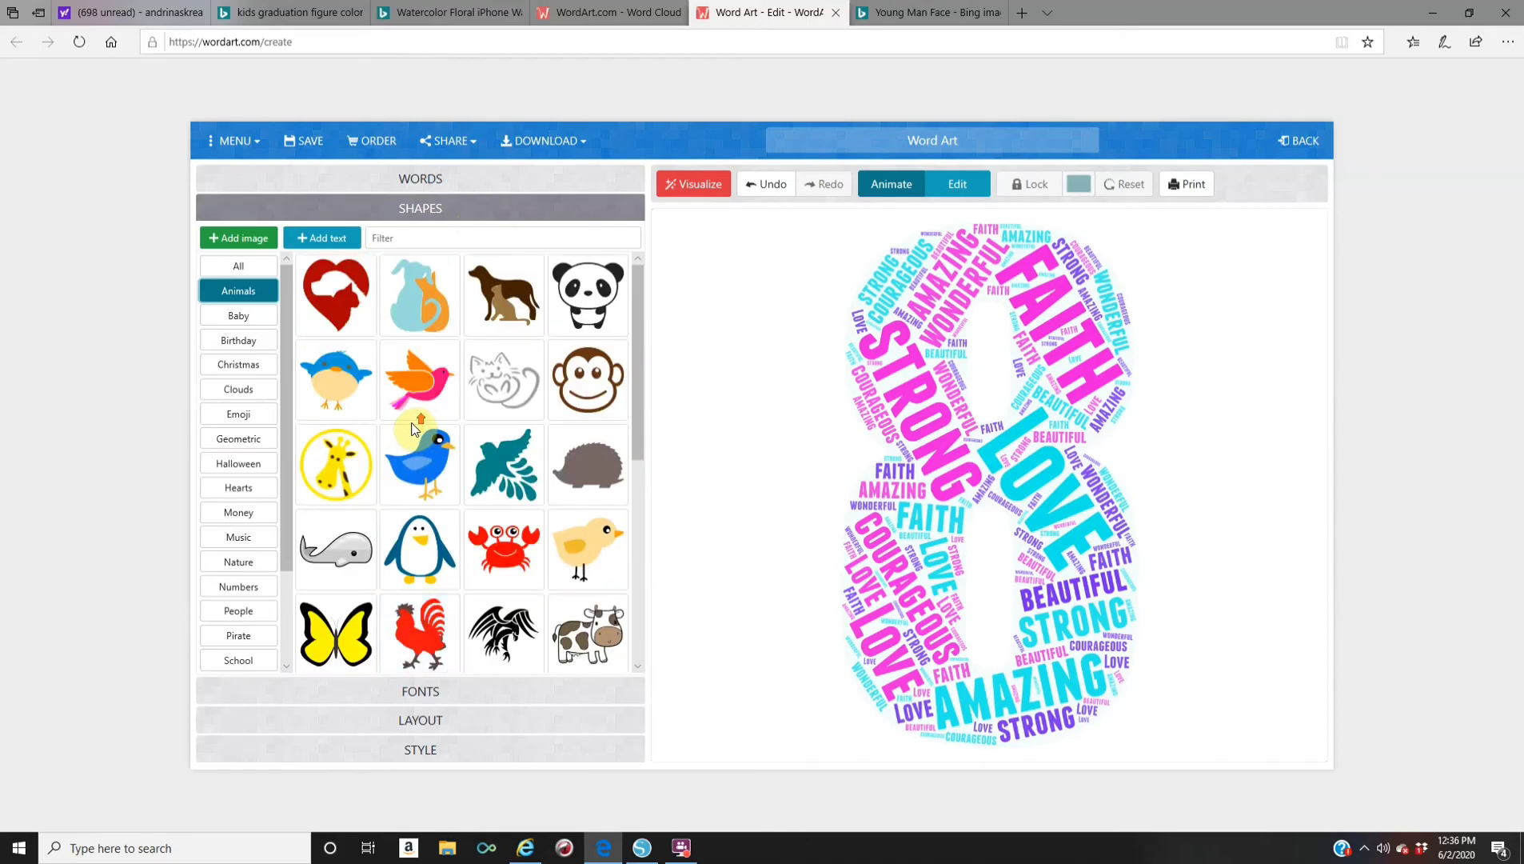
click(412, 429)
click(404, 391)
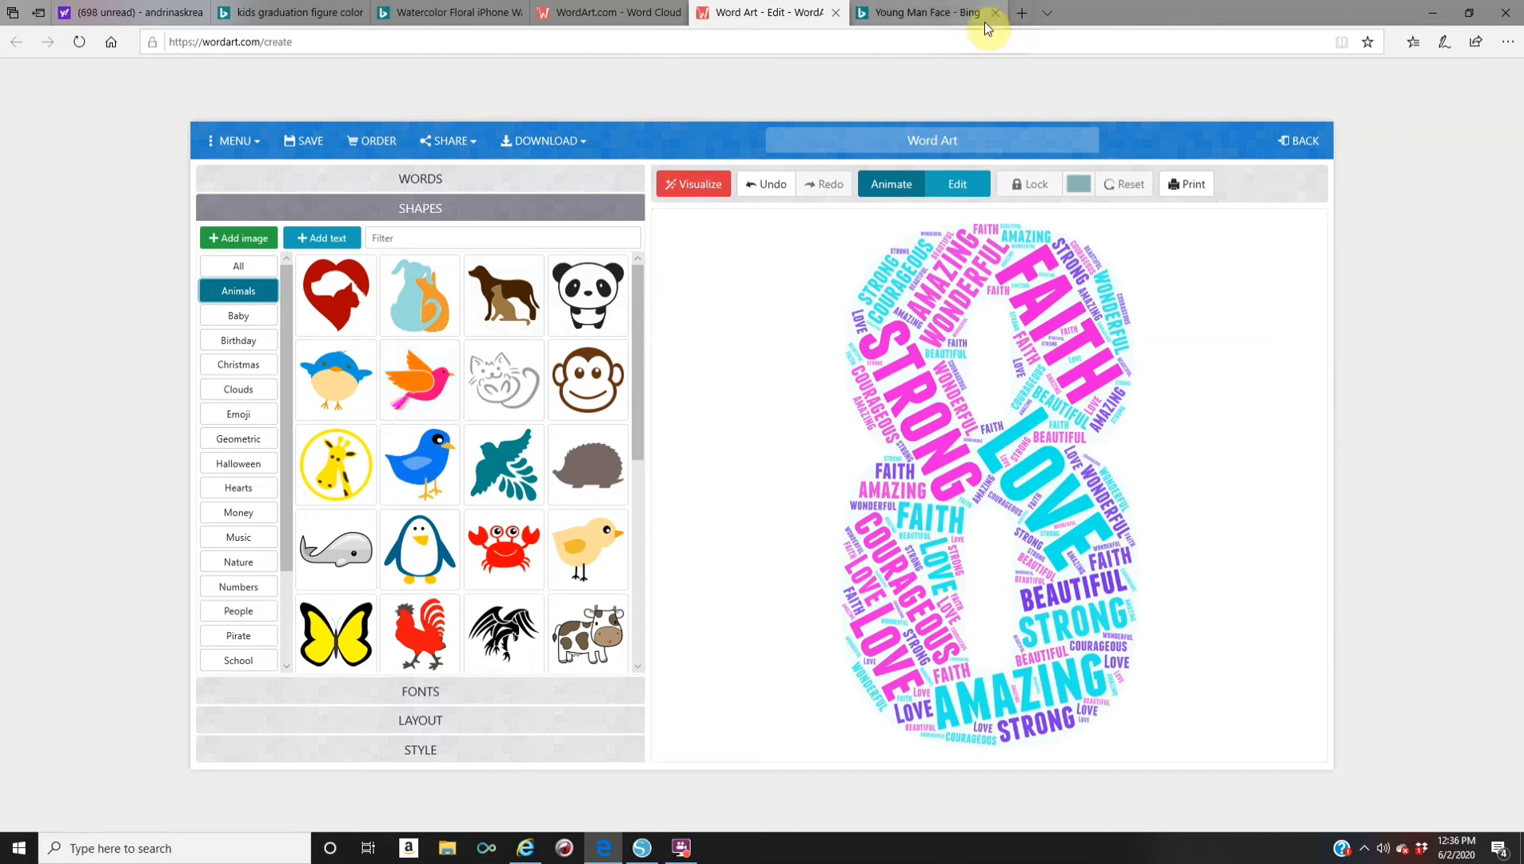
View the young man's face picture in the Bing results and load its saved copy from the computer as a custom shape image
click(942, 15)
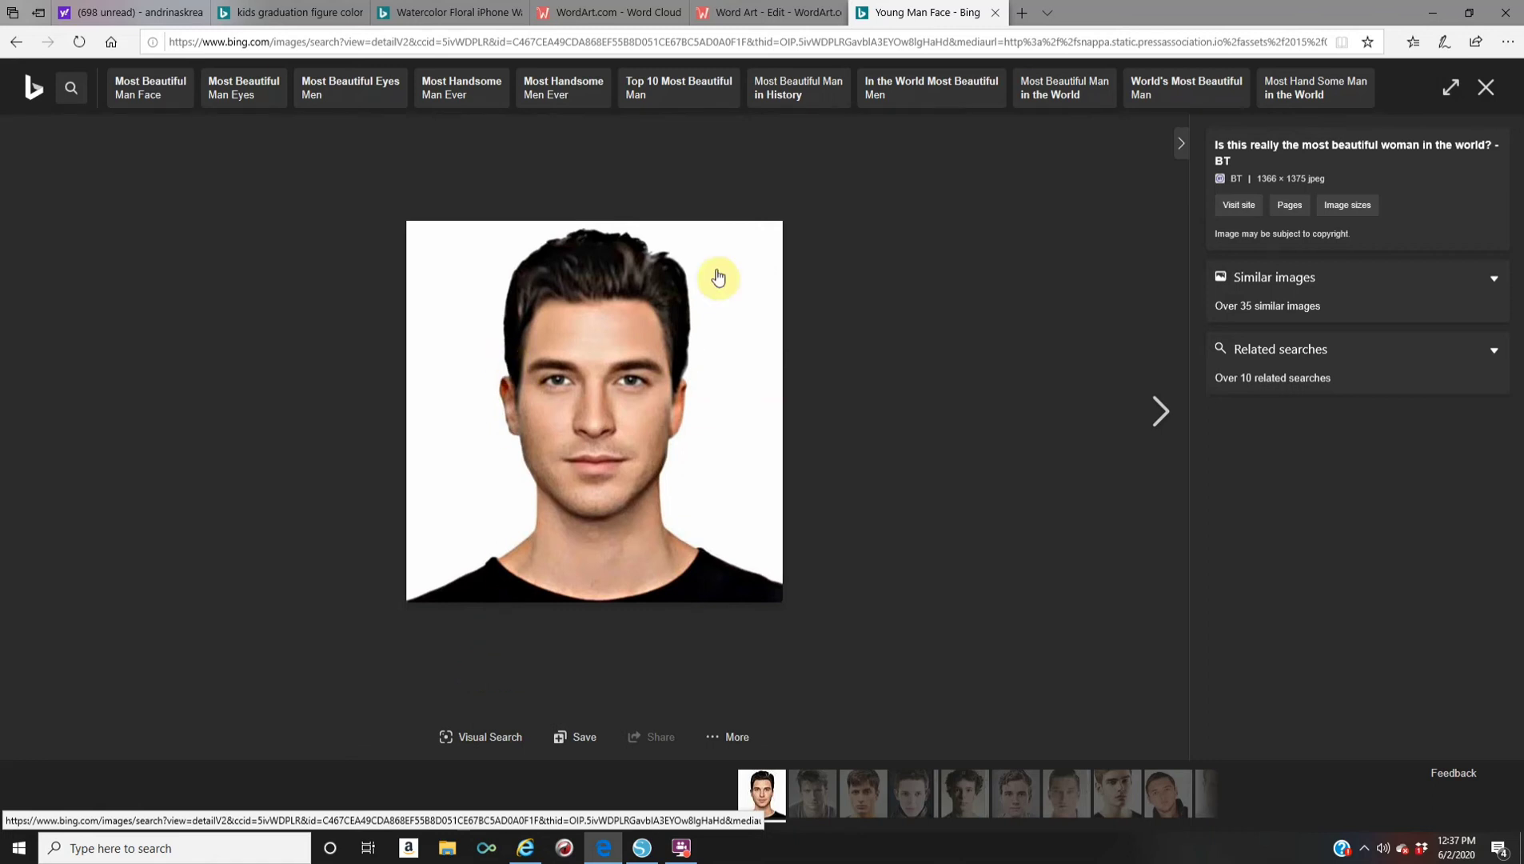
click(752, 12)
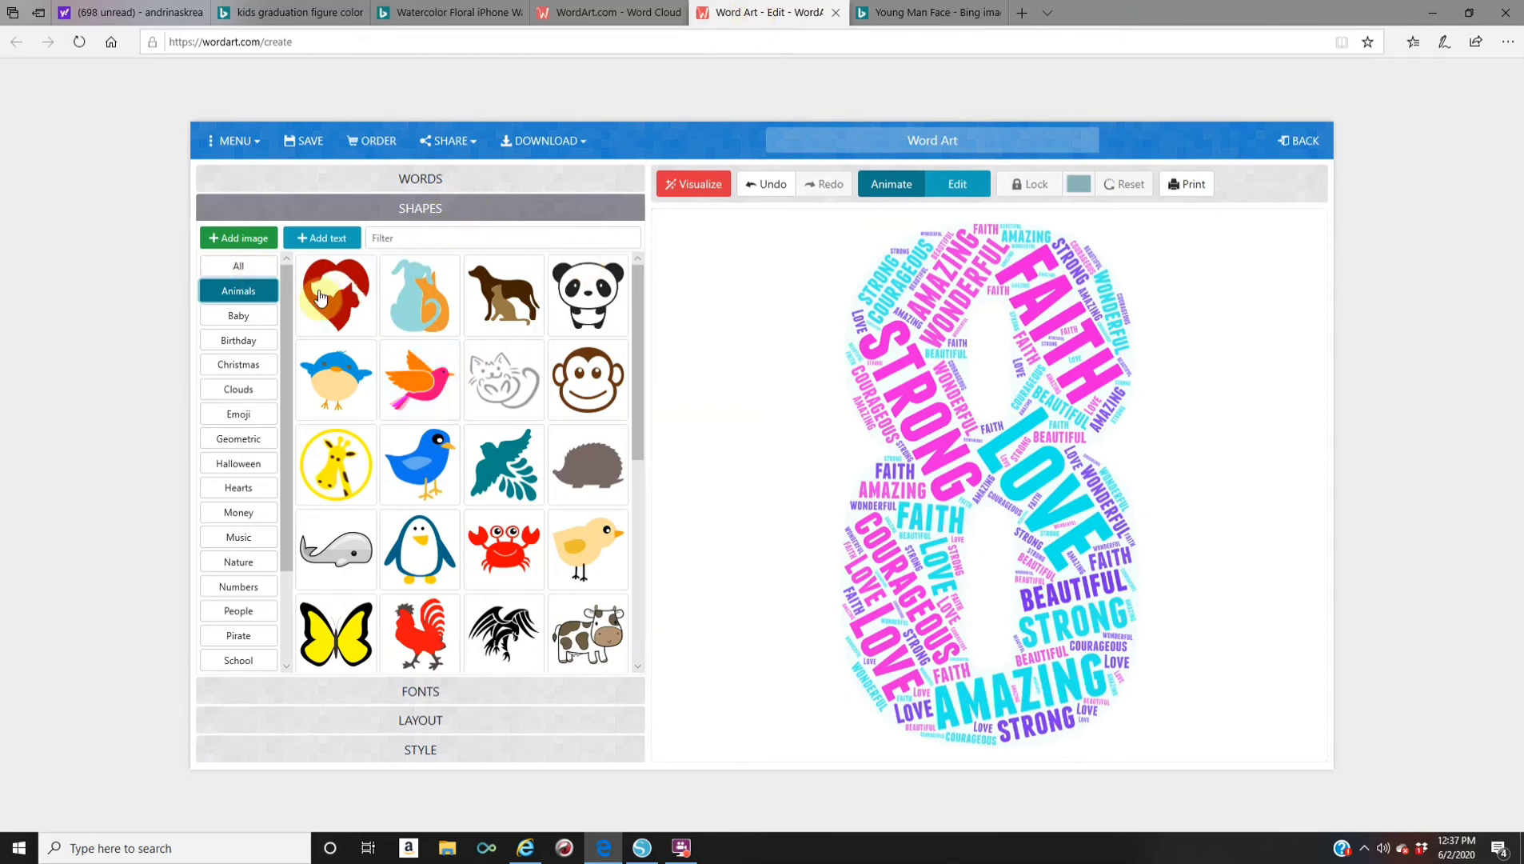
click(237, 242)
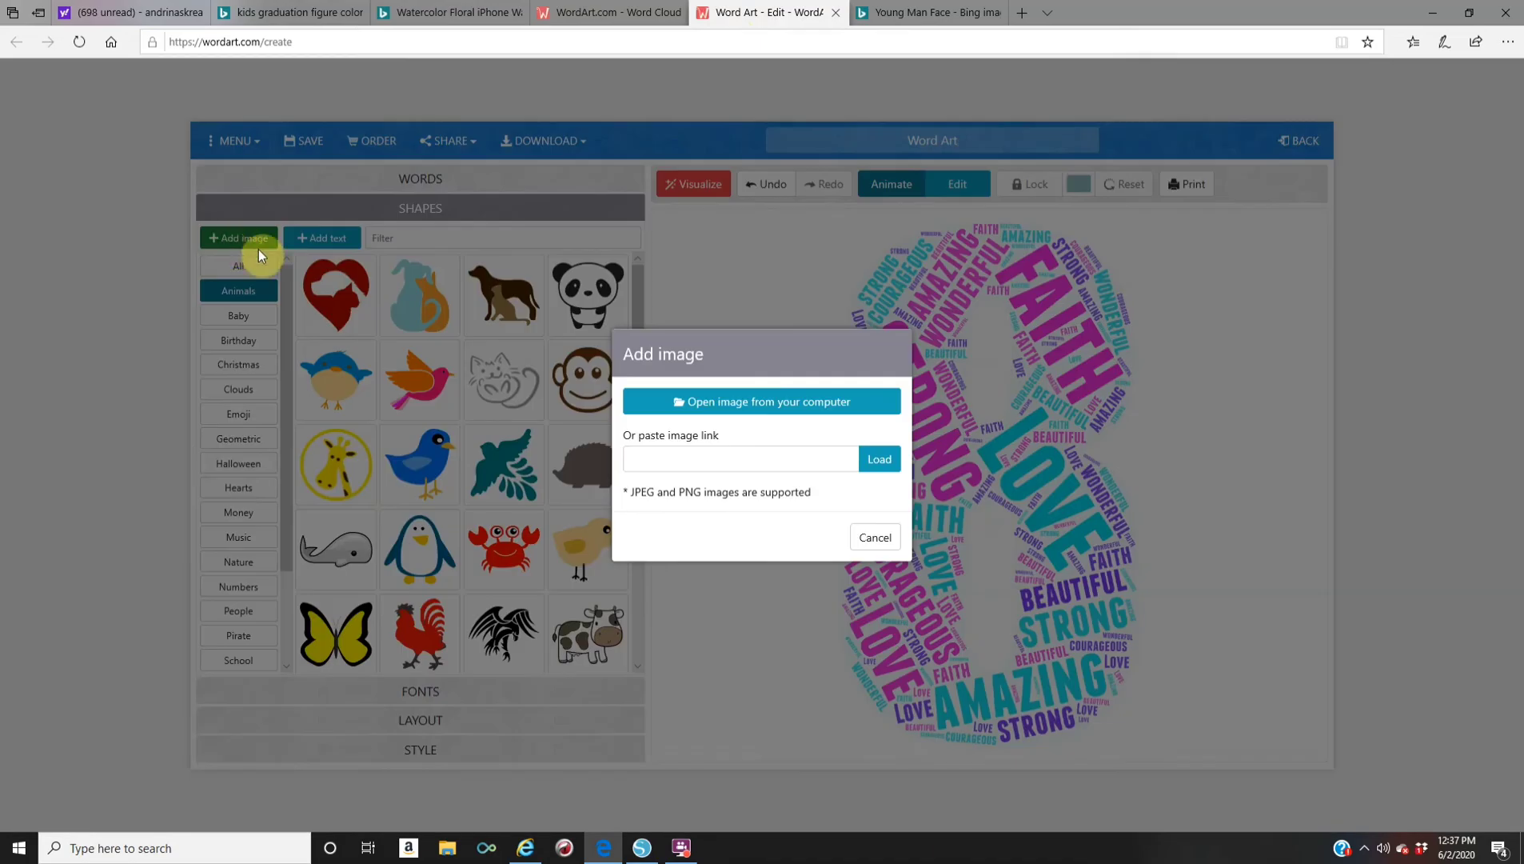
click(757, 410)
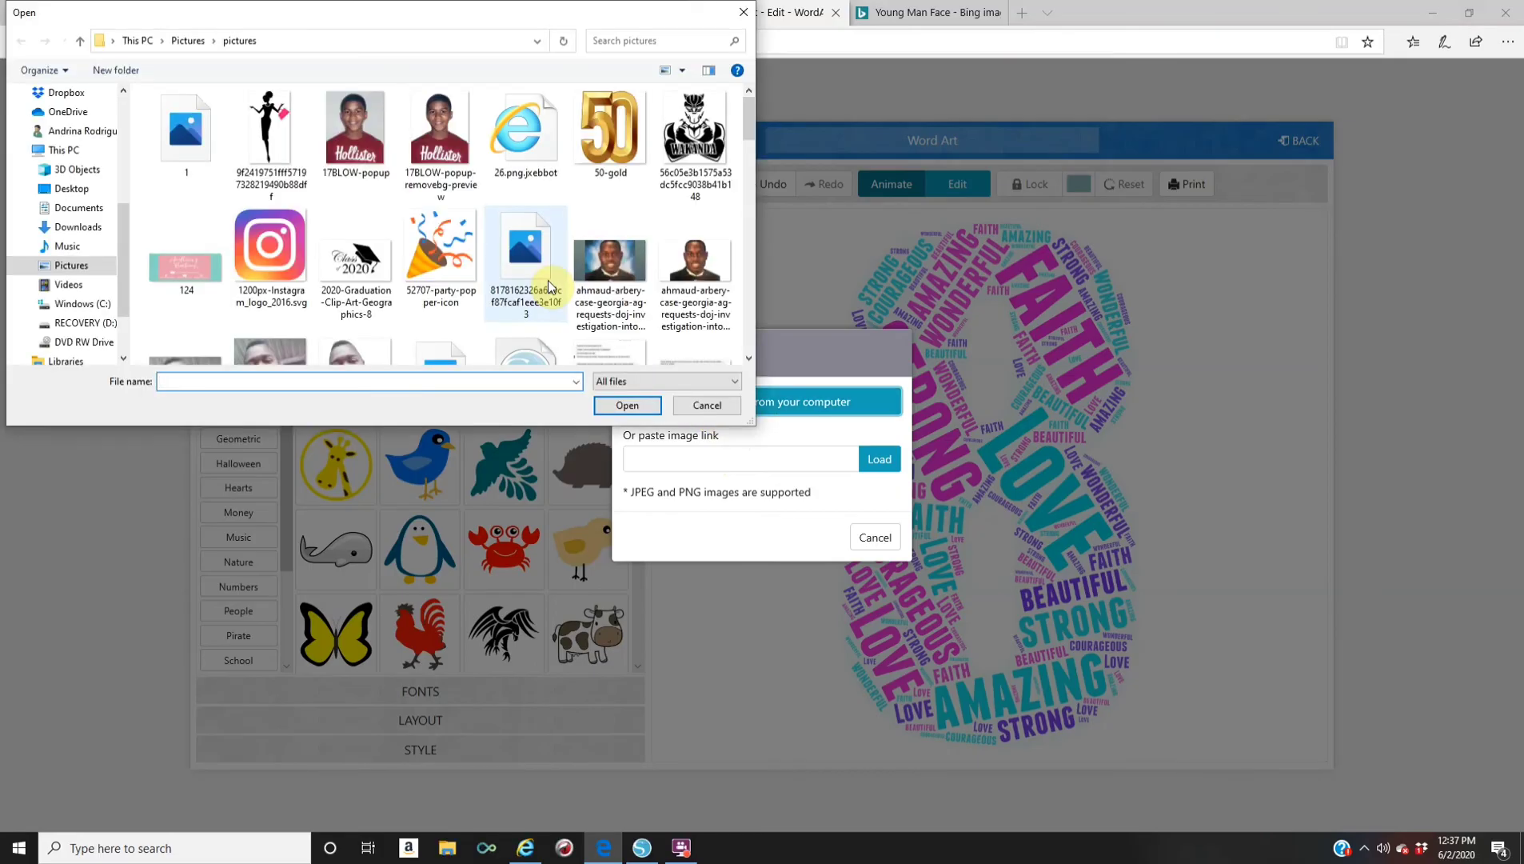
scroll(548, 286, down, 1)
scroll(549, 286, down, 5)
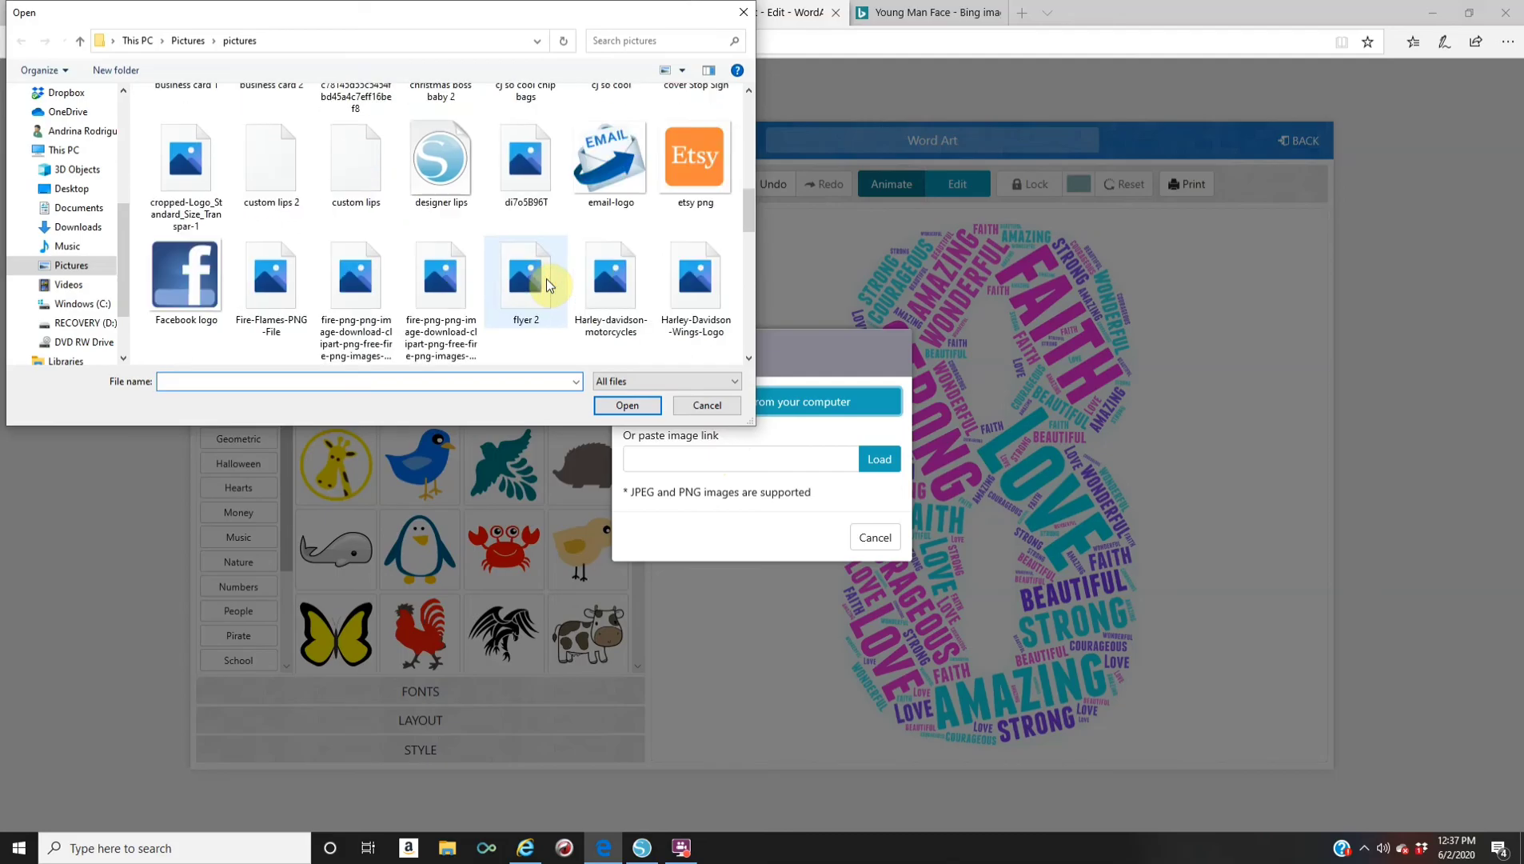
scroll(546, 279, down, 1)
click(268, 280)
click(627, 407)
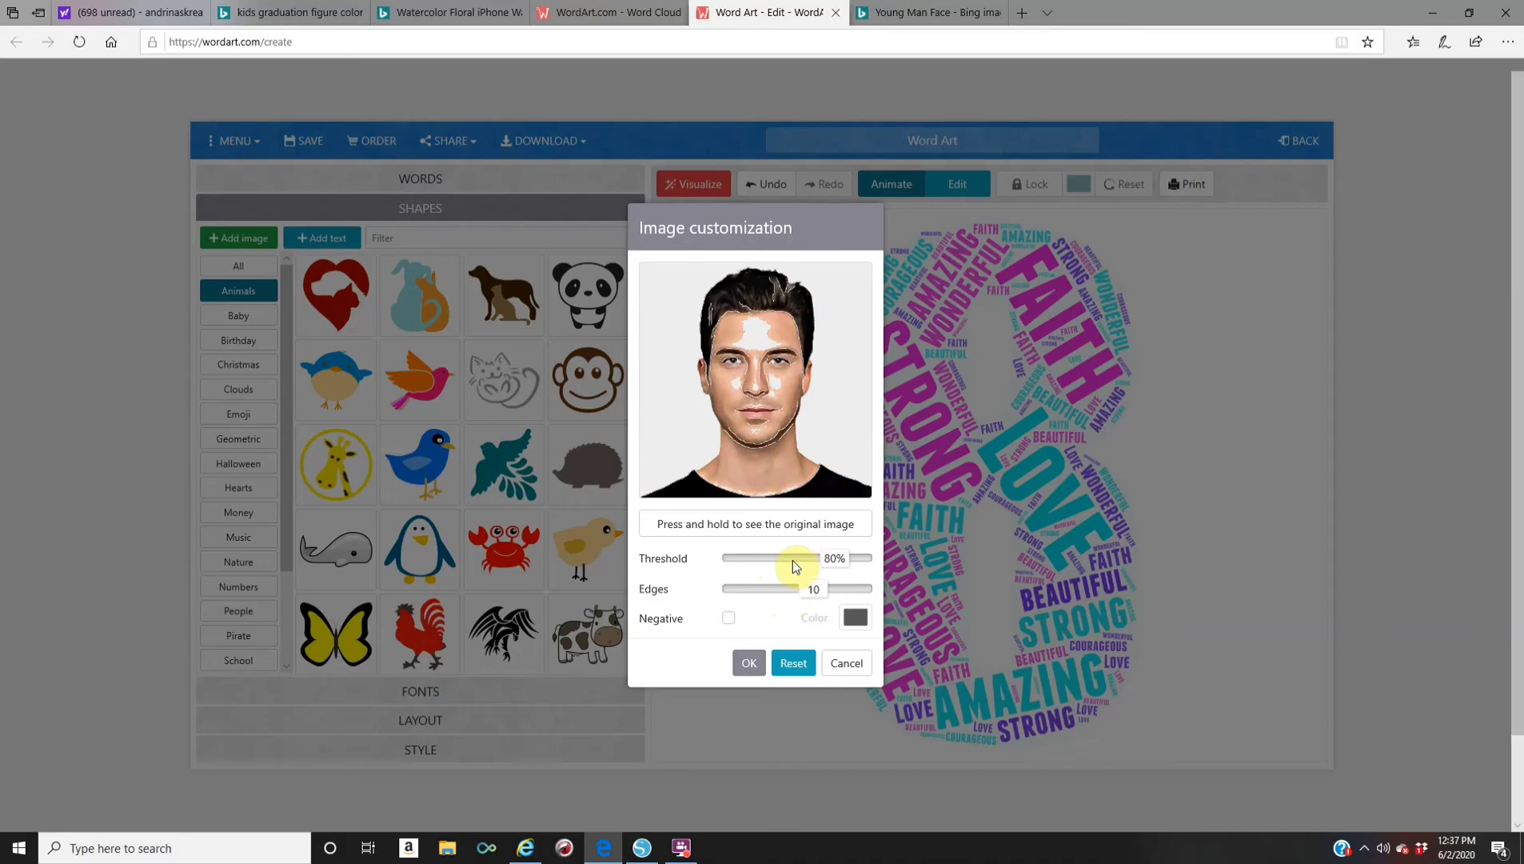
Set the face image's threshold to 46%, accept the customization and visualize the word cloud
drag(793, 560, 752, 558)
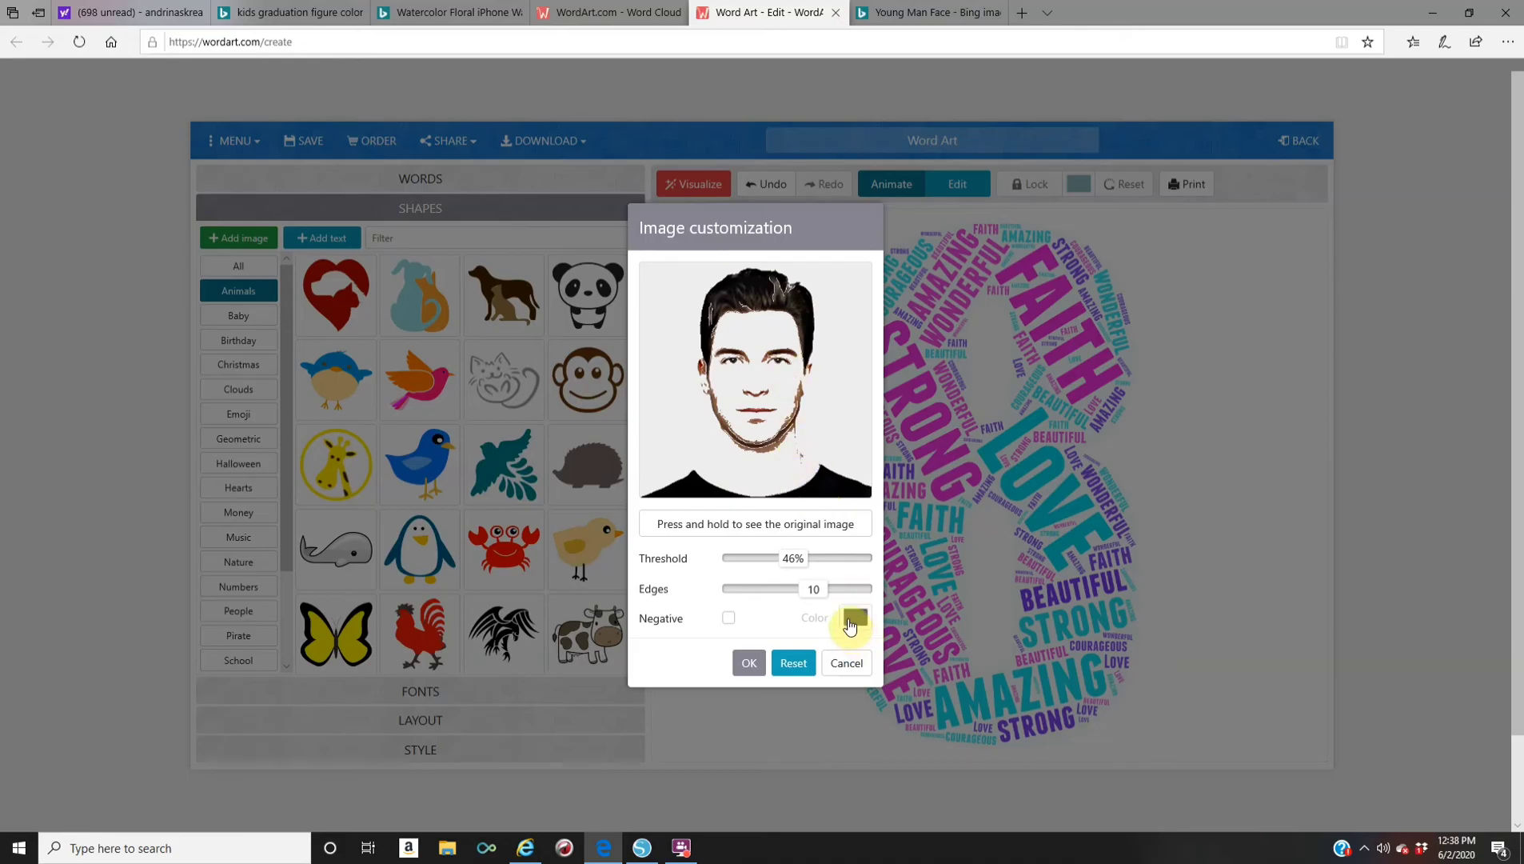
click(750, 663)
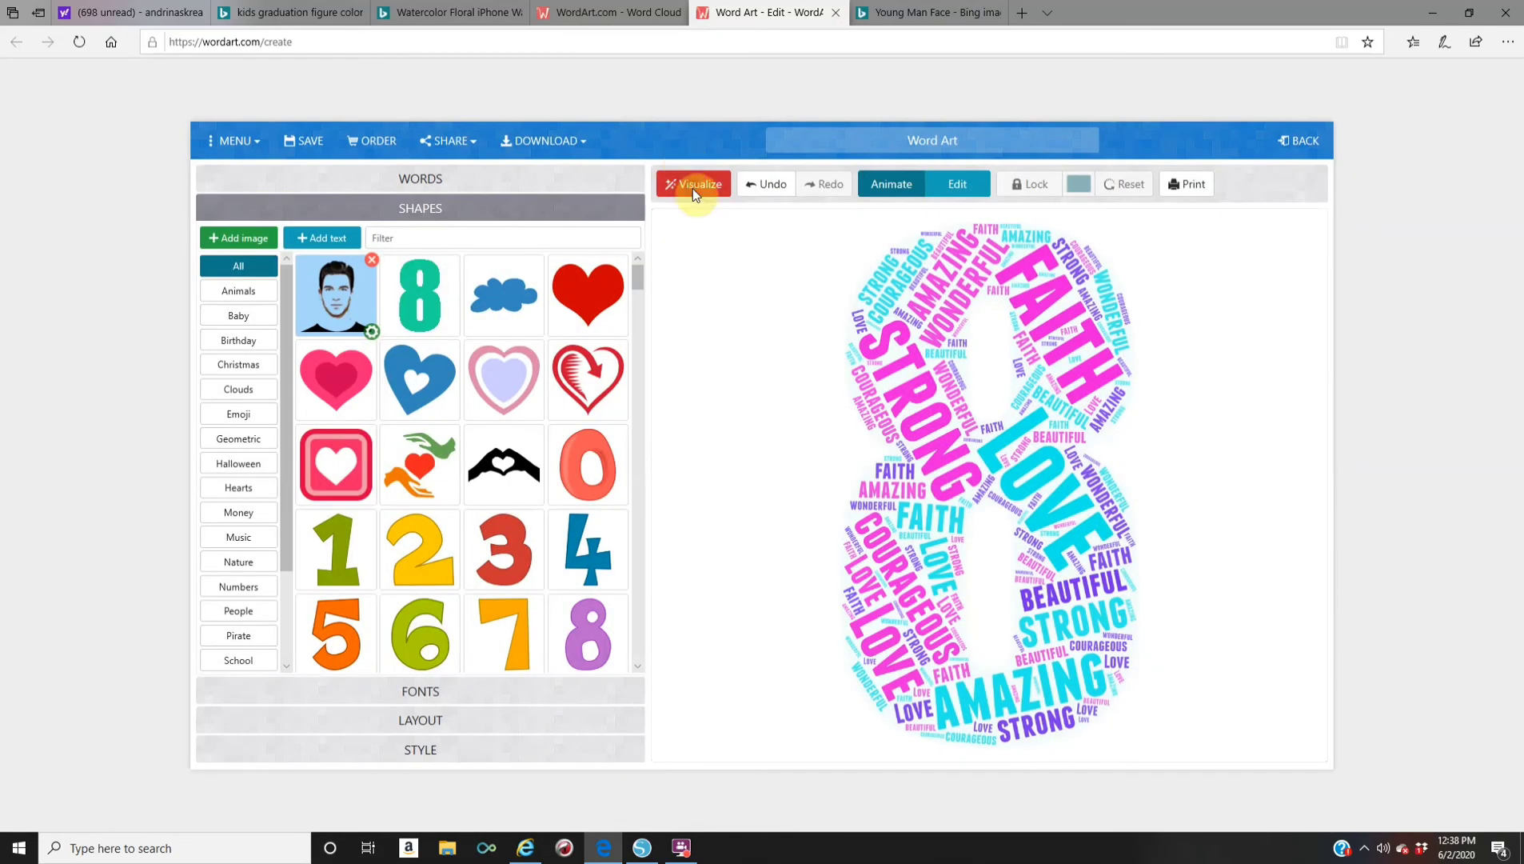
click(694, 186)
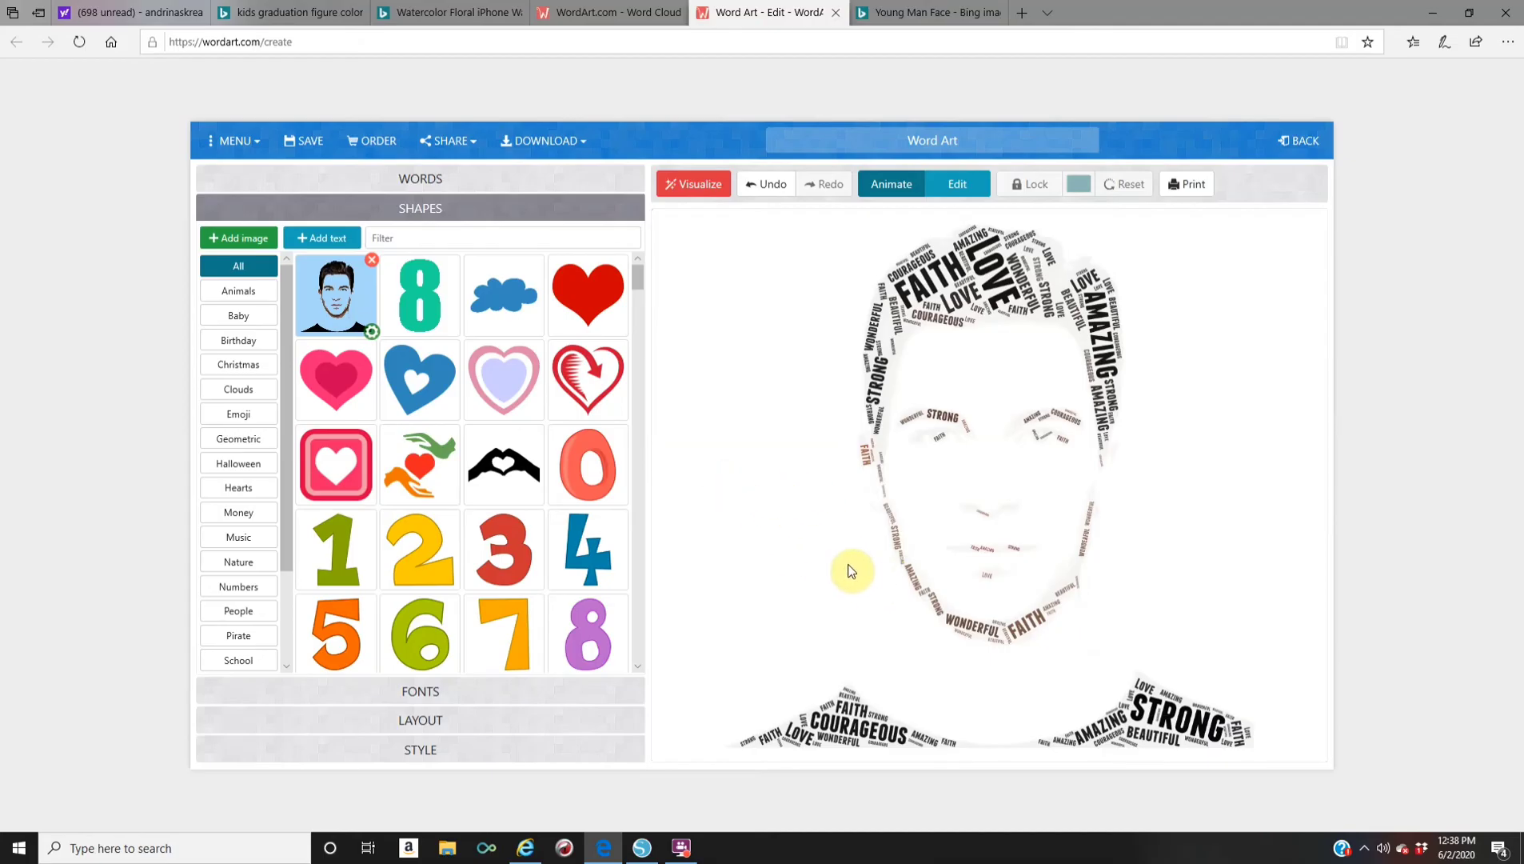
Reopen the face image's customization, set the edges to 0 and visualize the word cloud again
click(372, 330)
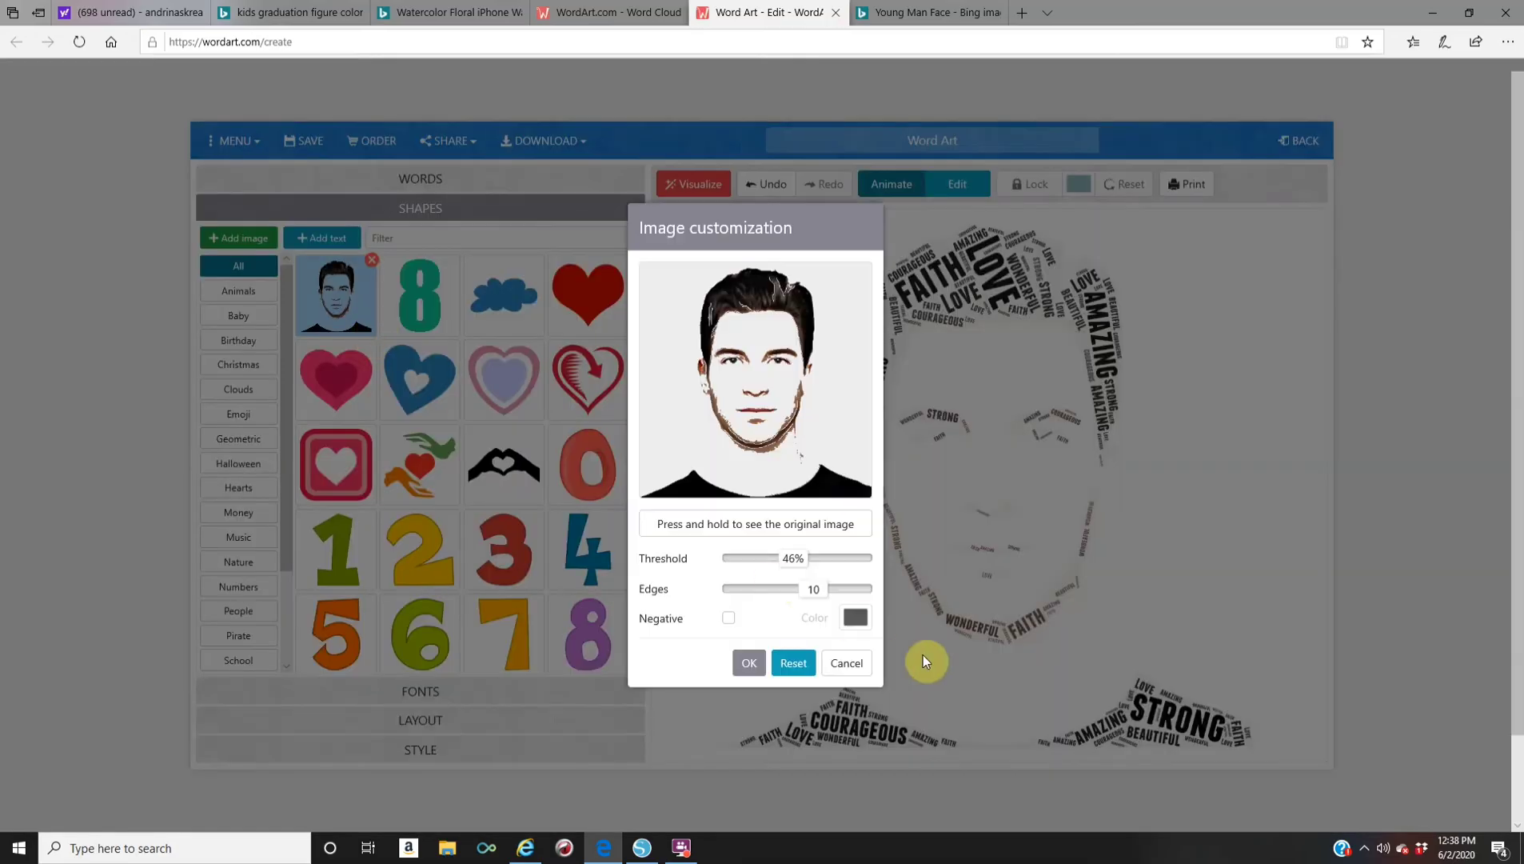
drag(783, 591, 733, 595)
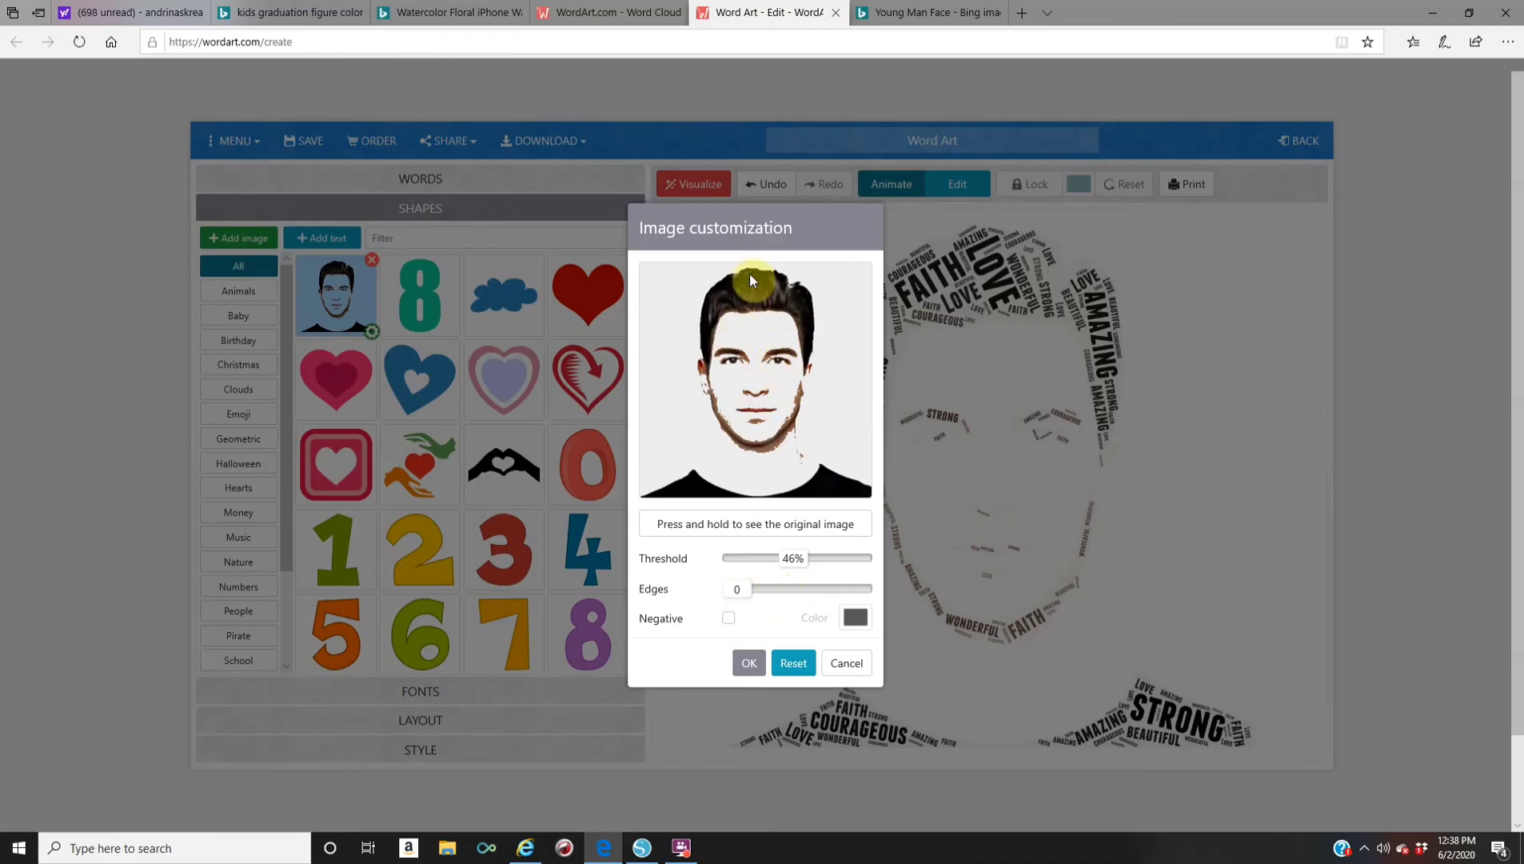
click(747, 663)
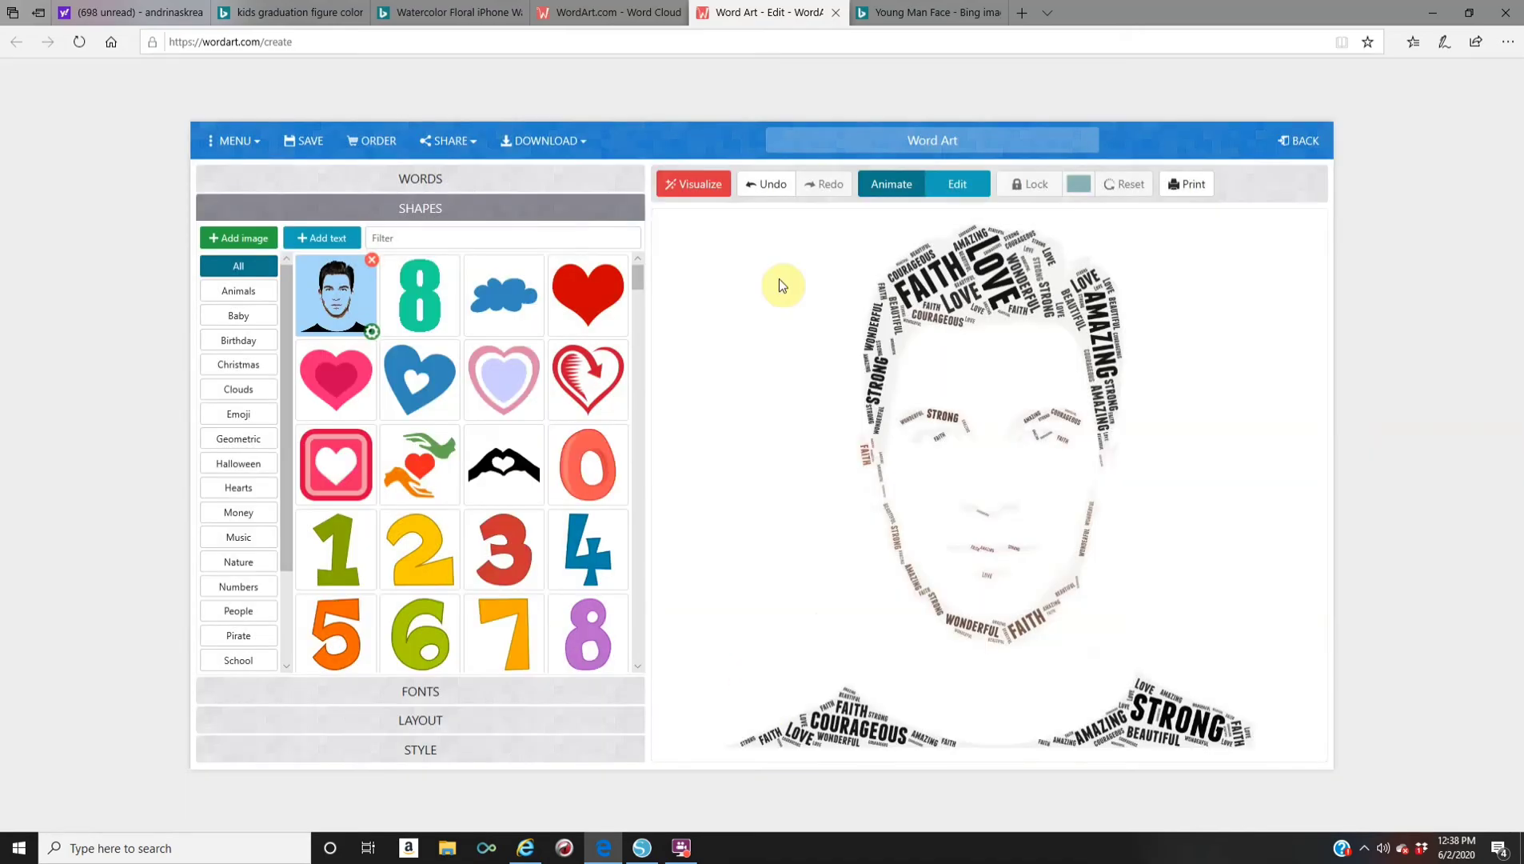
click(704, 184)
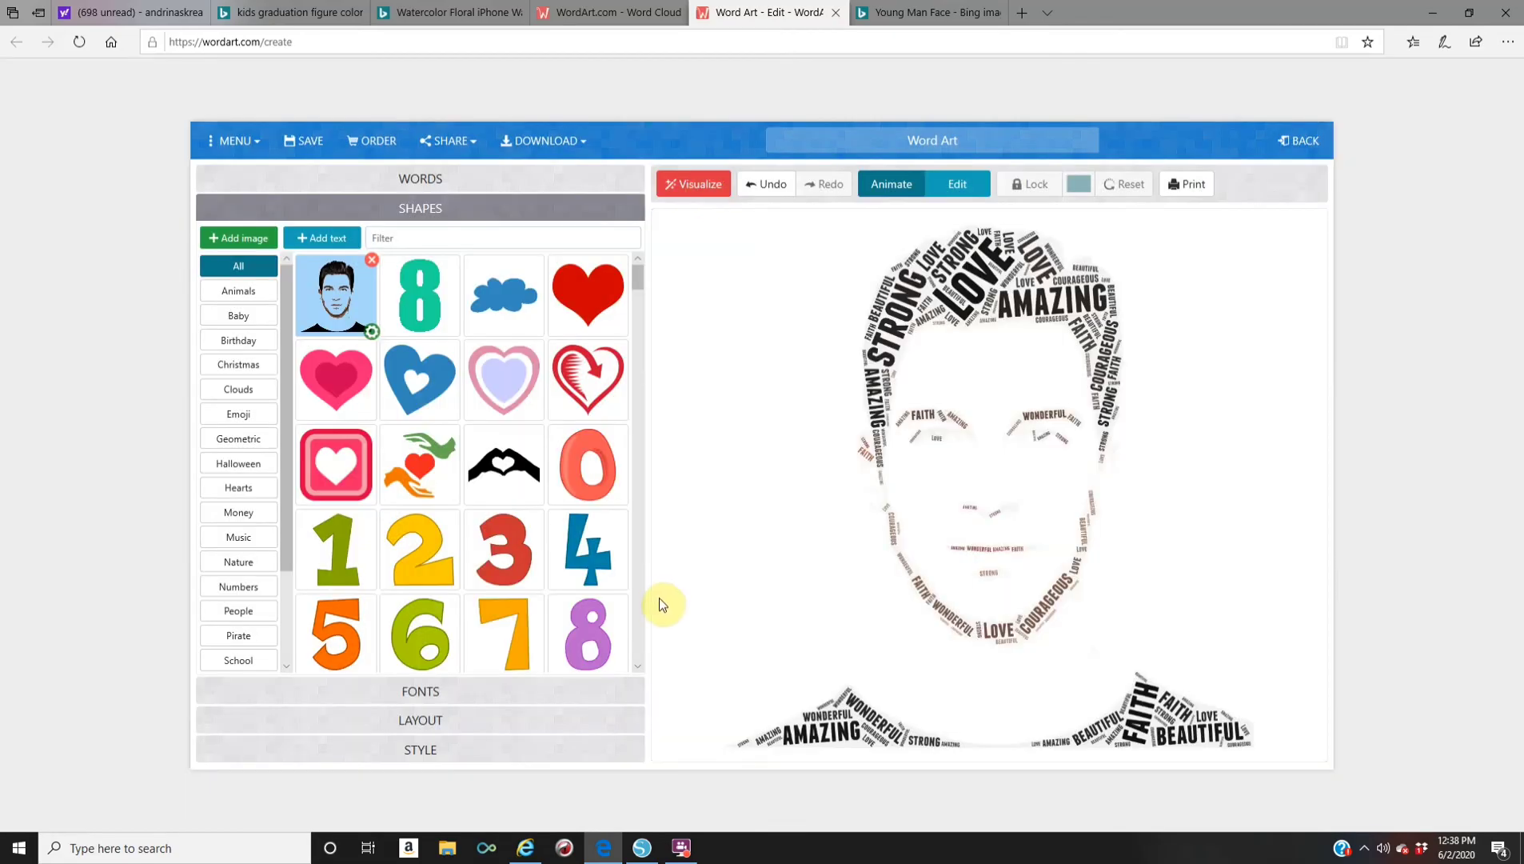
Try different thresholds on the face image, settle on 44% and regenerate the word cloud
click(369, 329)
drag(769, 554, 804, 562)
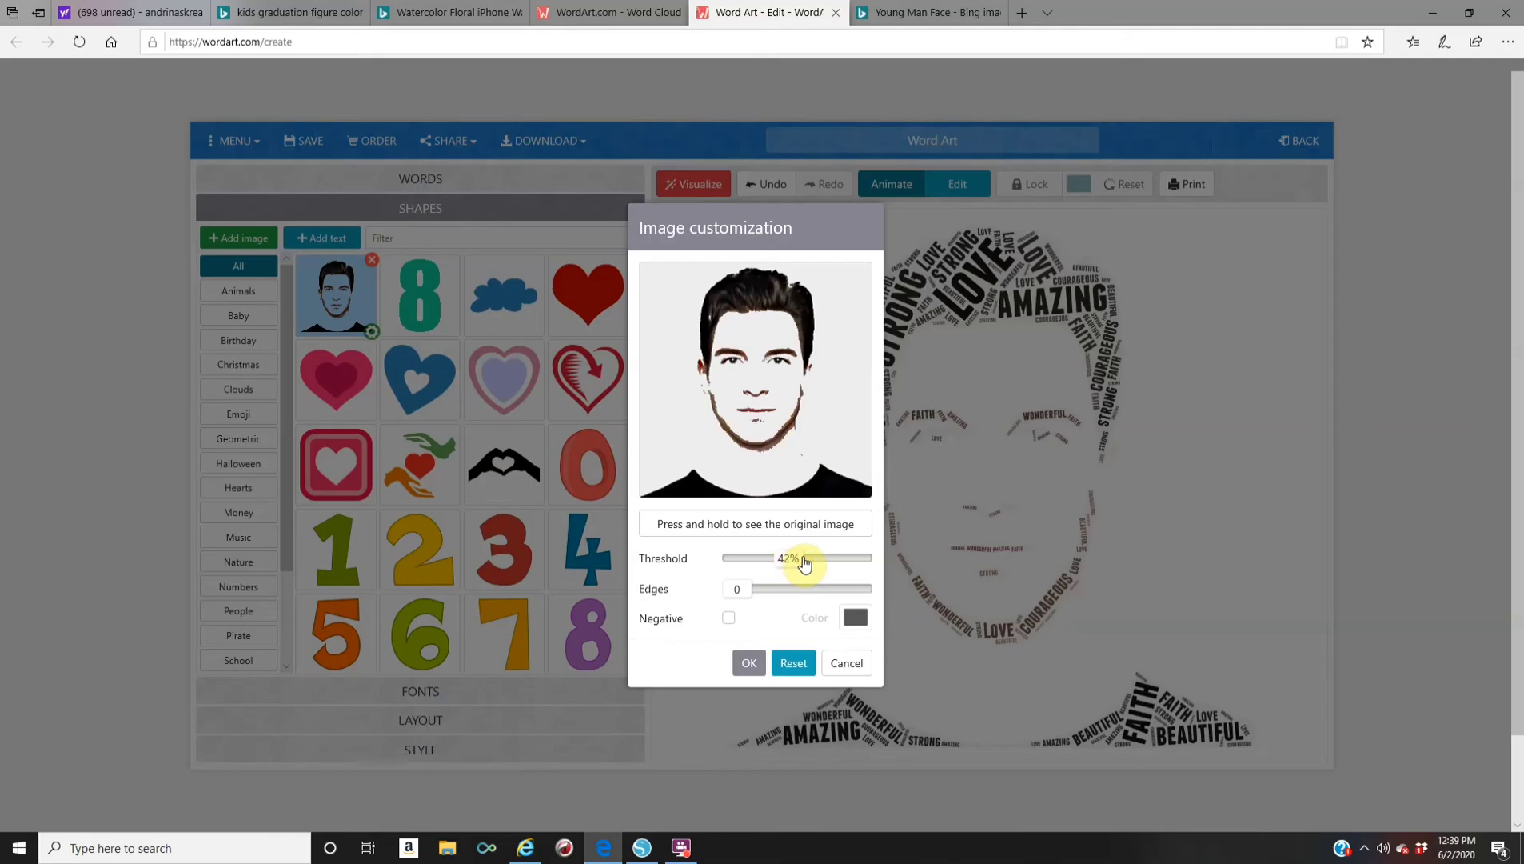
click(810, 558)
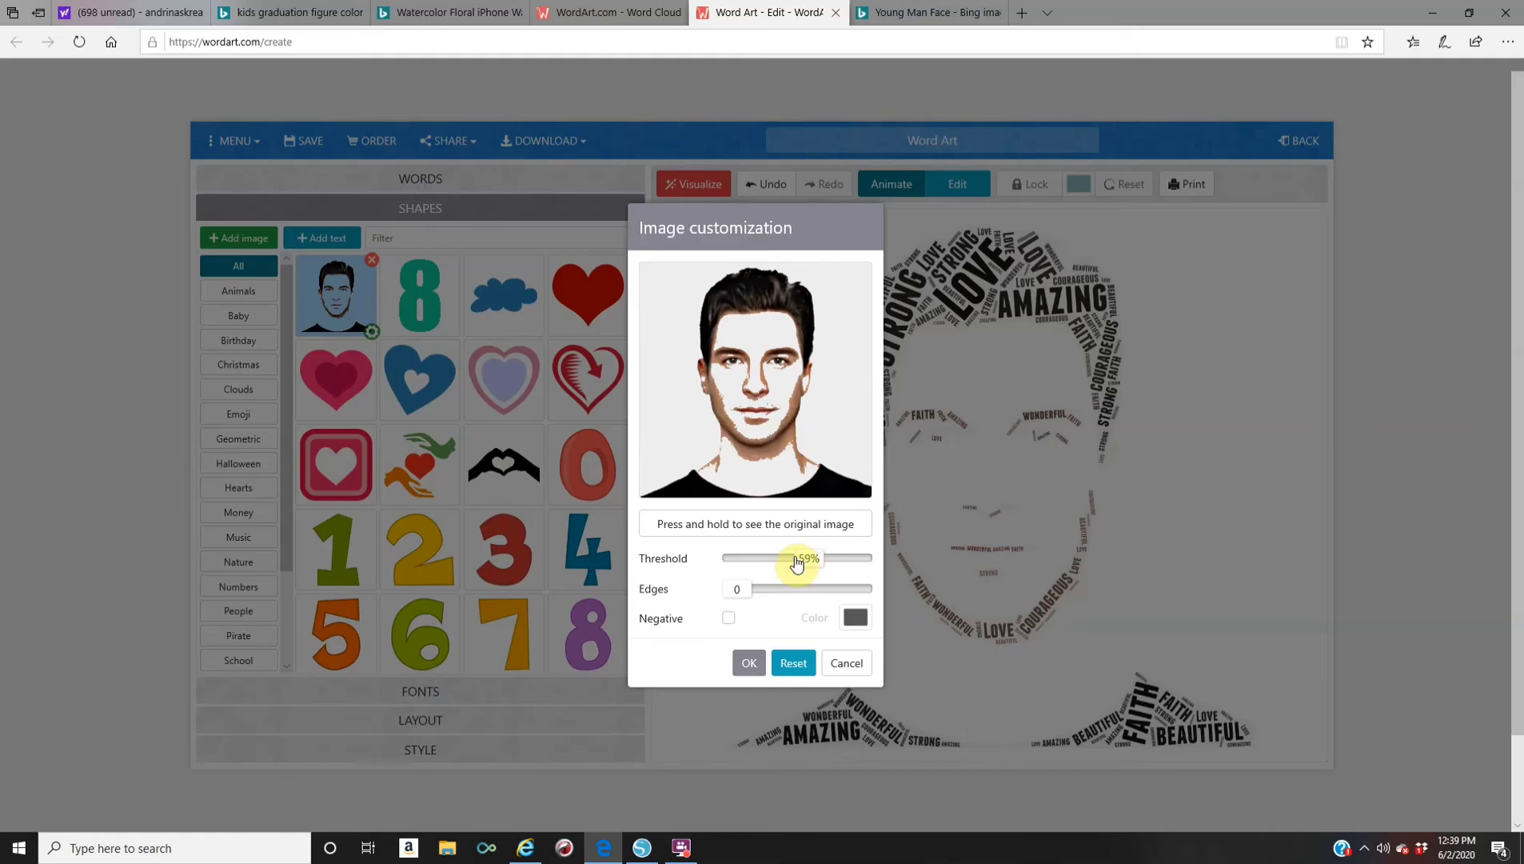
click(791, 558)
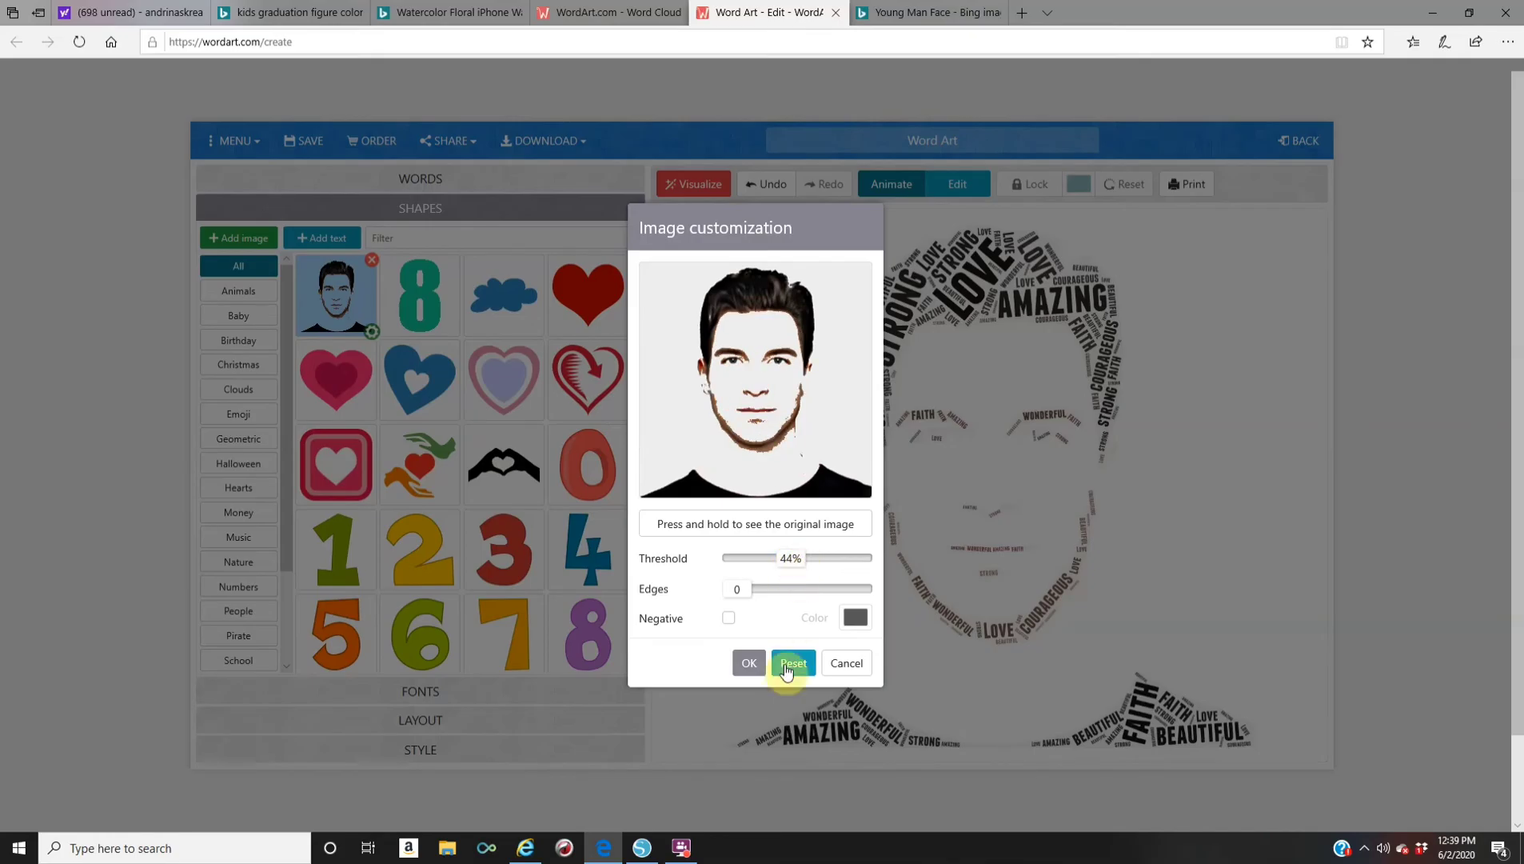
click(748, 663)
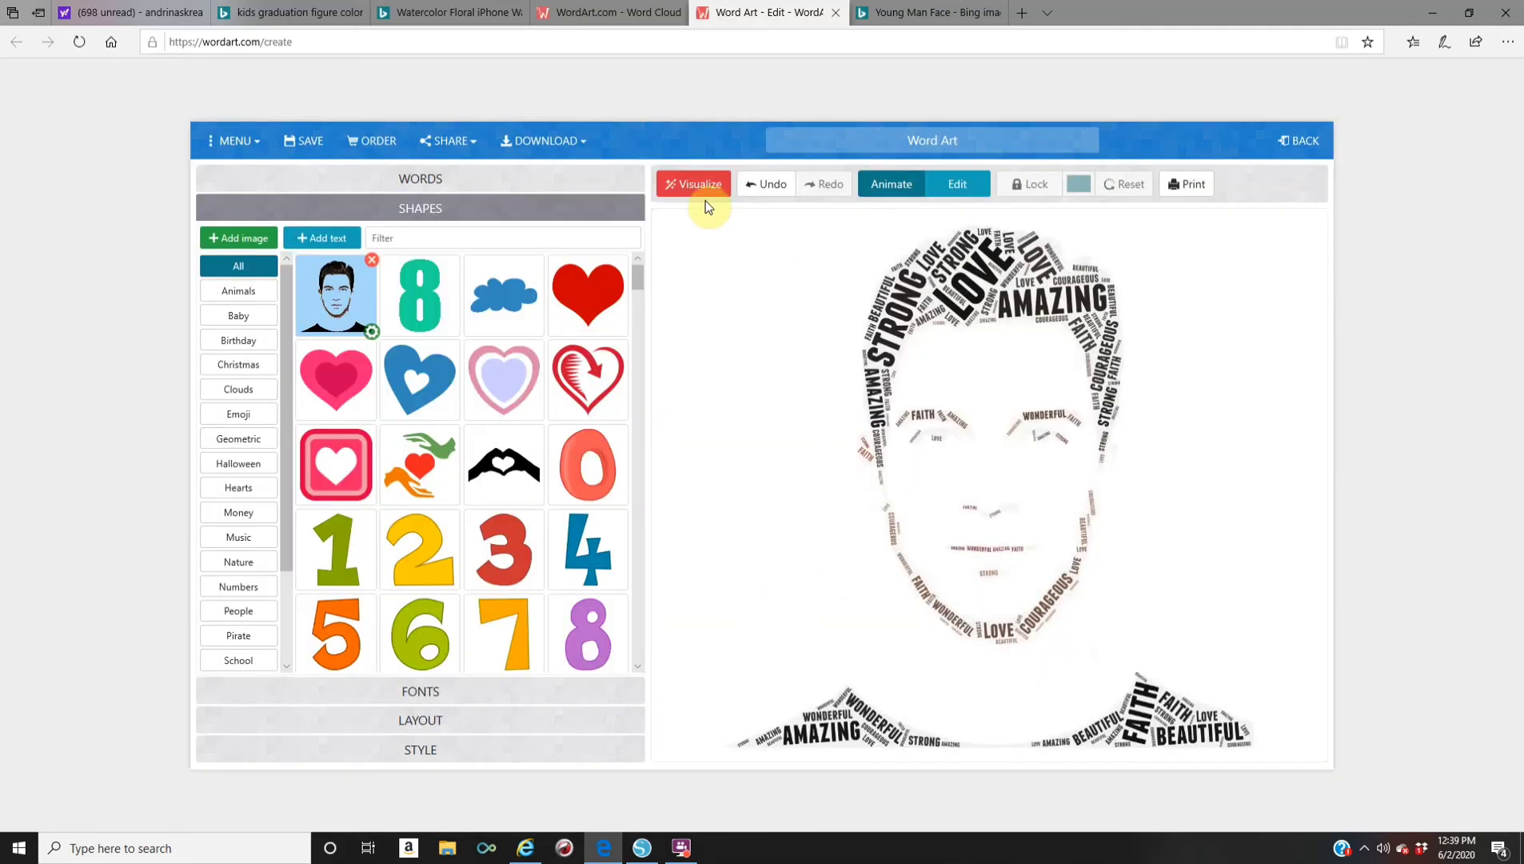
click(686, 209)
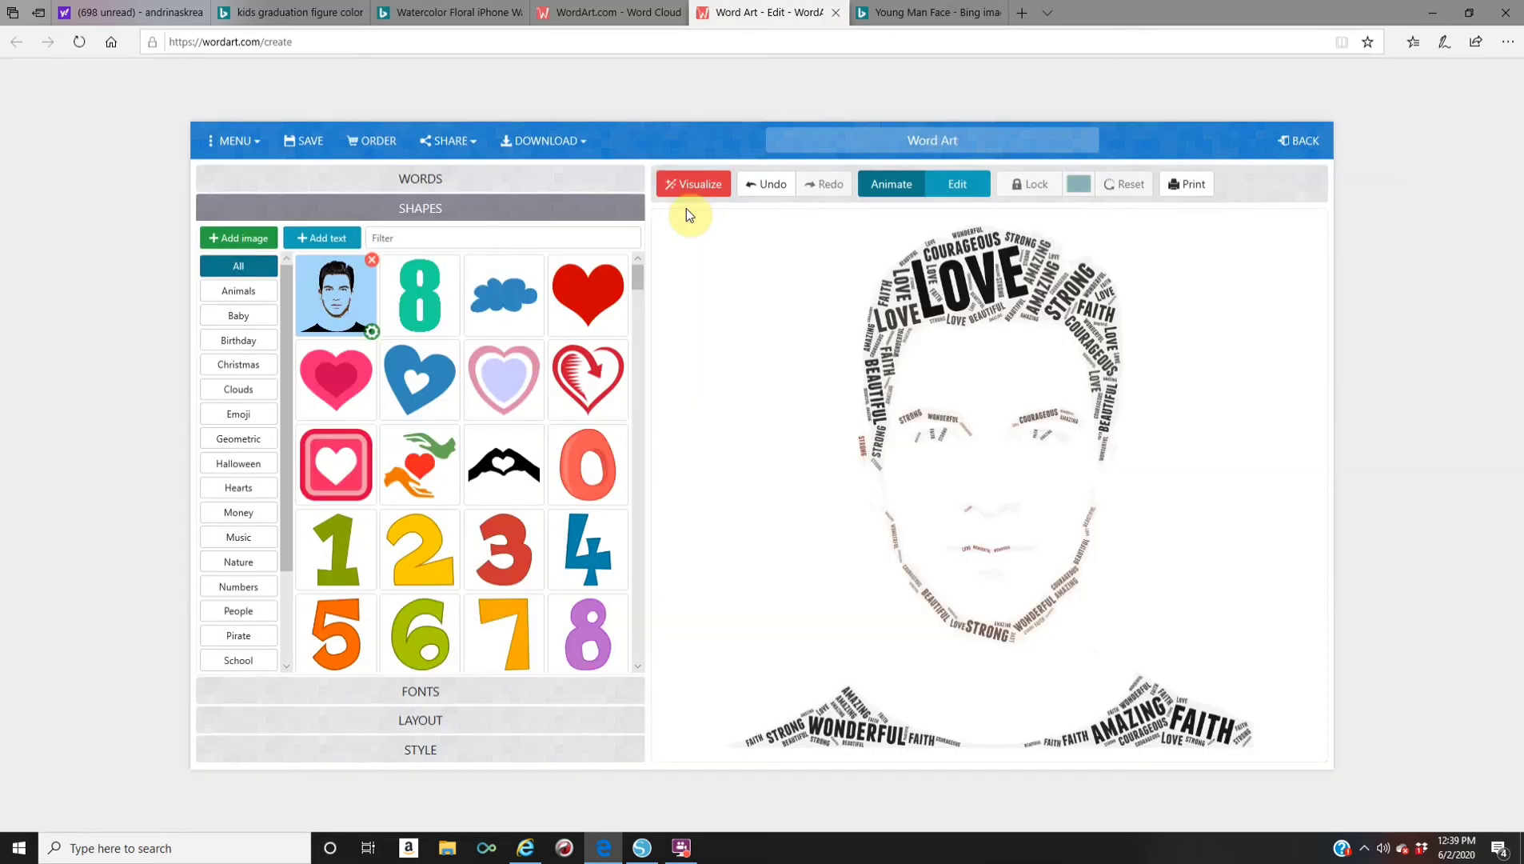
Compare the Custom words colors with the Shape colors on the face, and set the background image to 21%
click(421, 750)
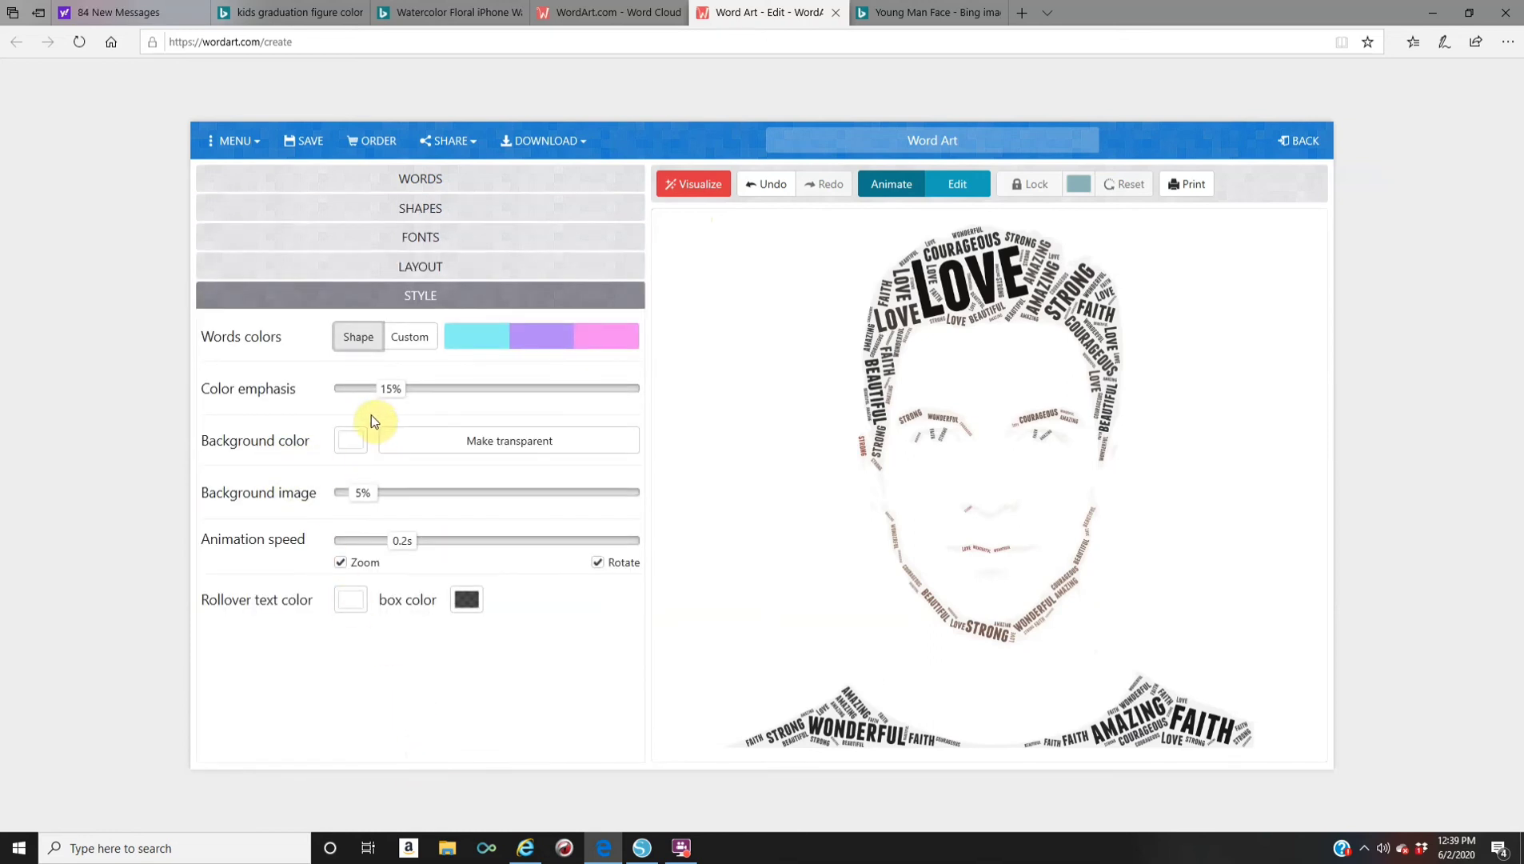
click(413, 339)
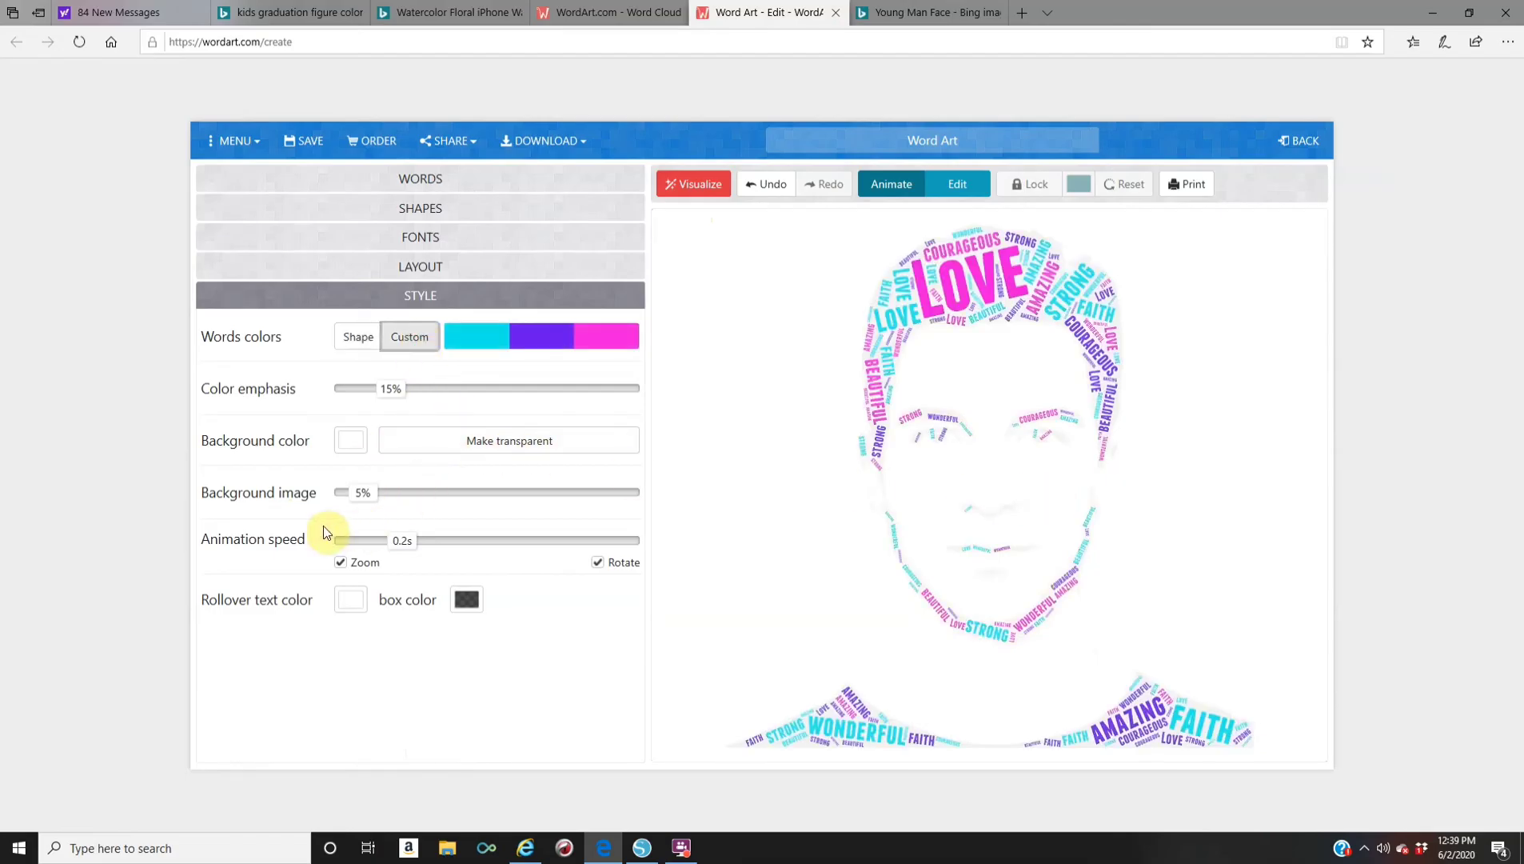
click(353, 337)
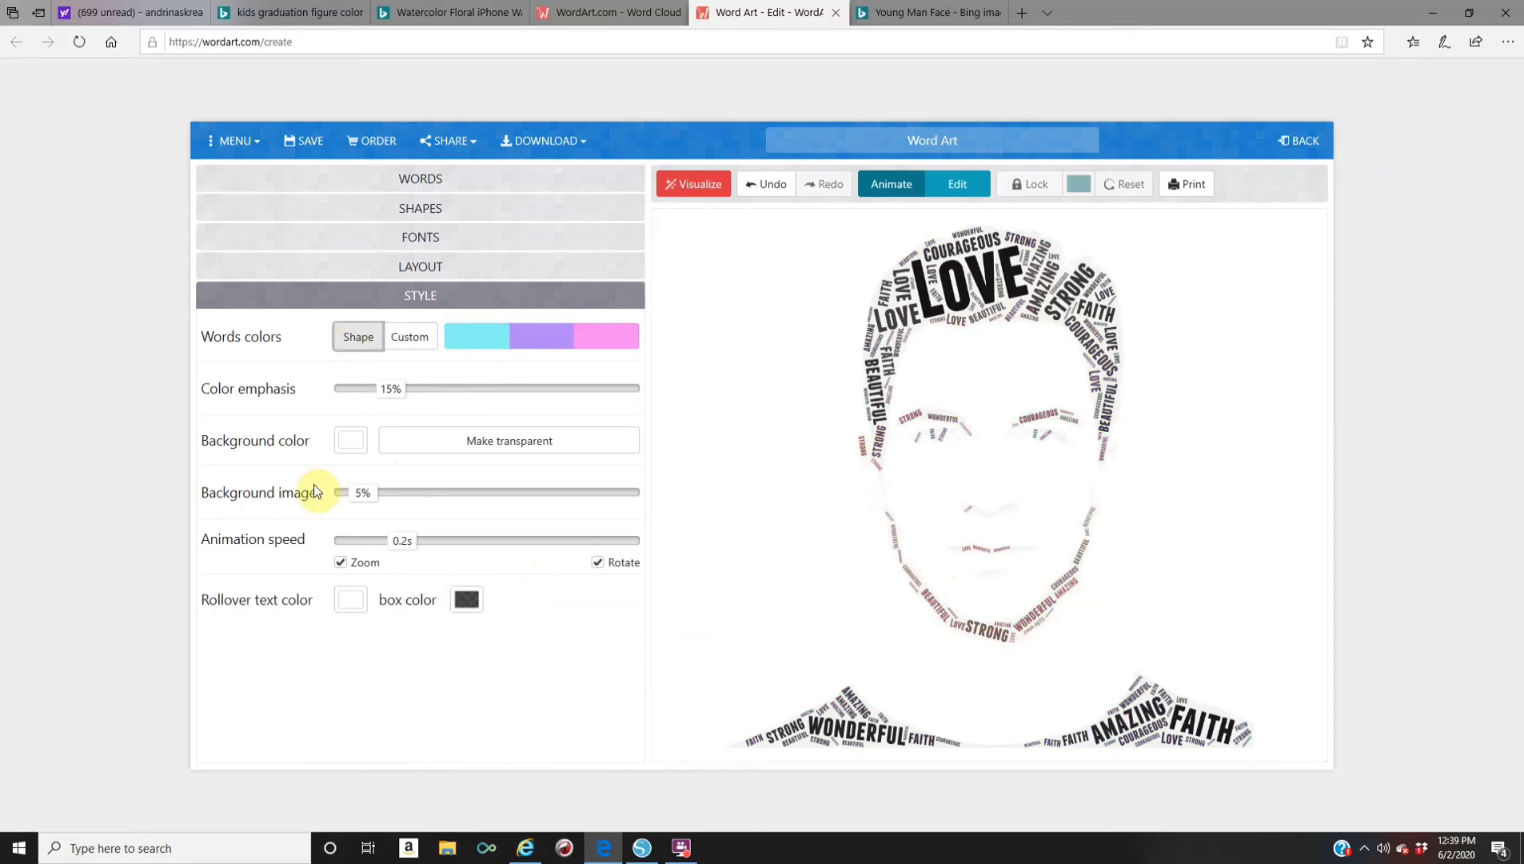
click(385, 494)
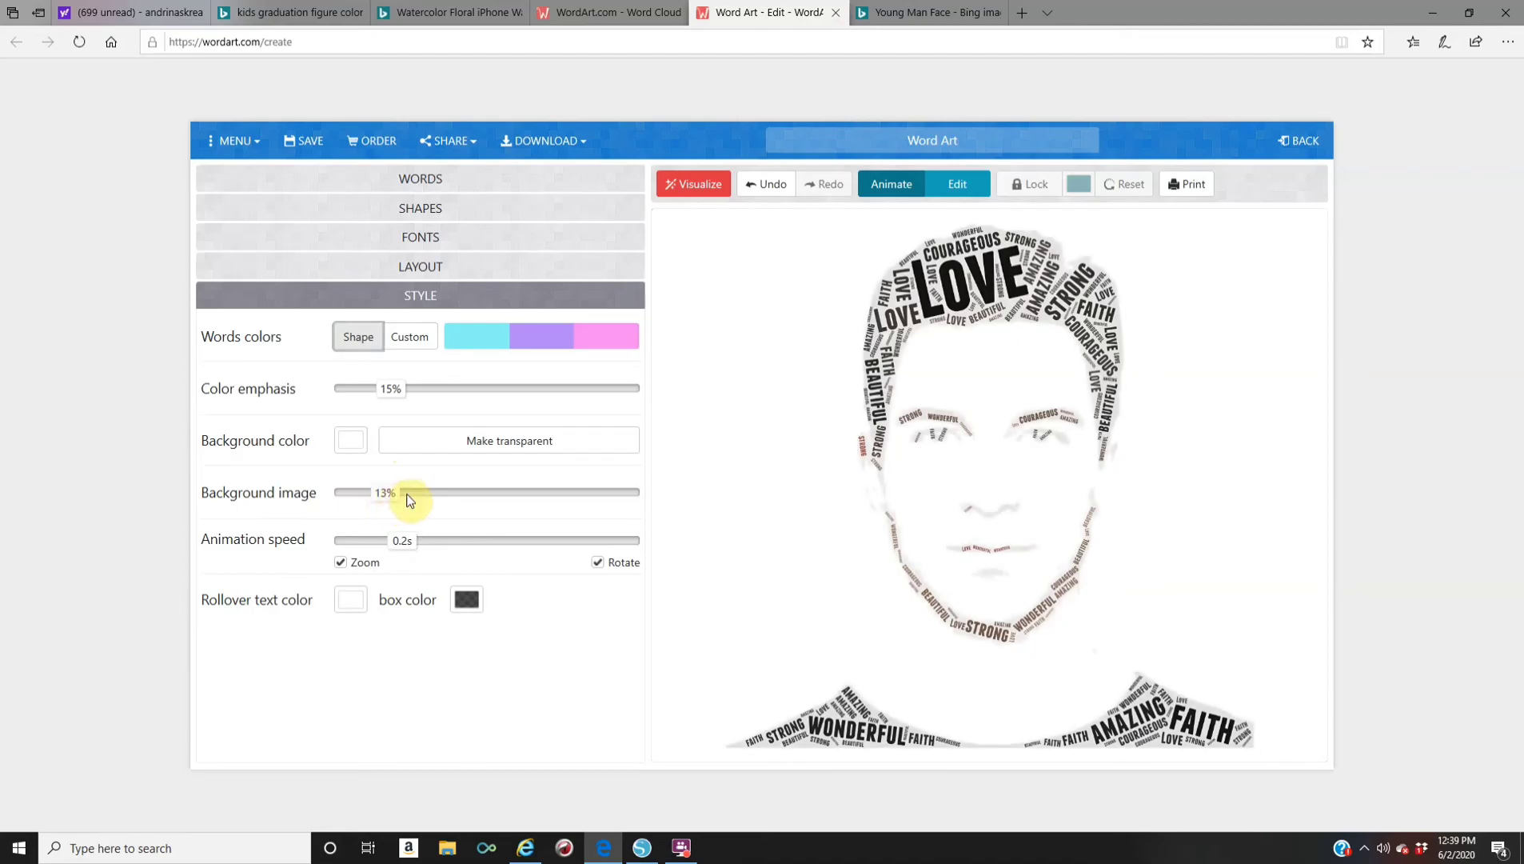
click(408, 498)
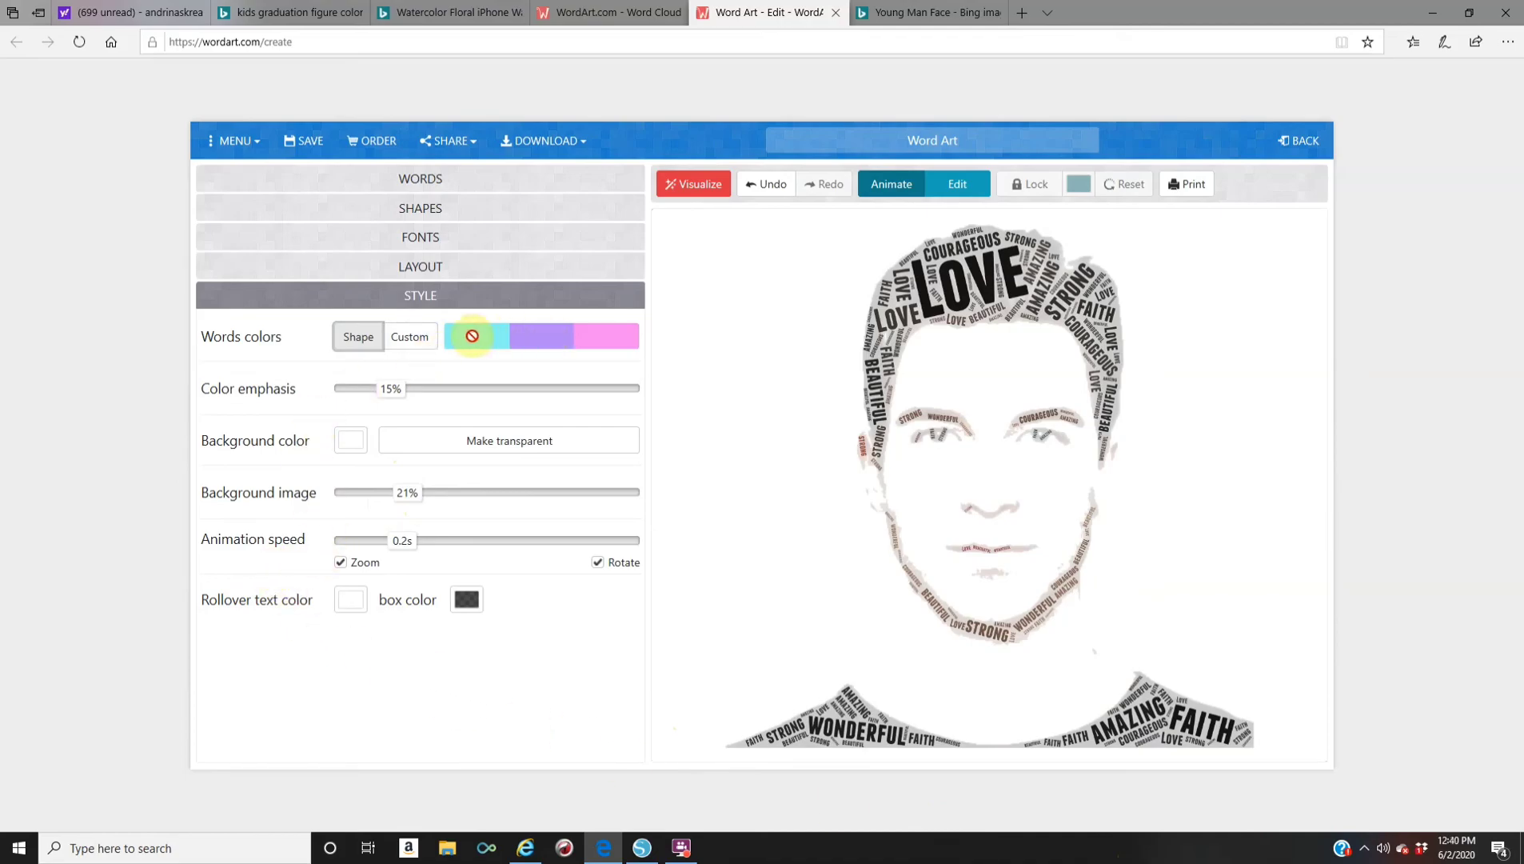
Switch the words colors to Custom, set the color emphasis to 25% and visualize the face word cloud
click(424, 342)
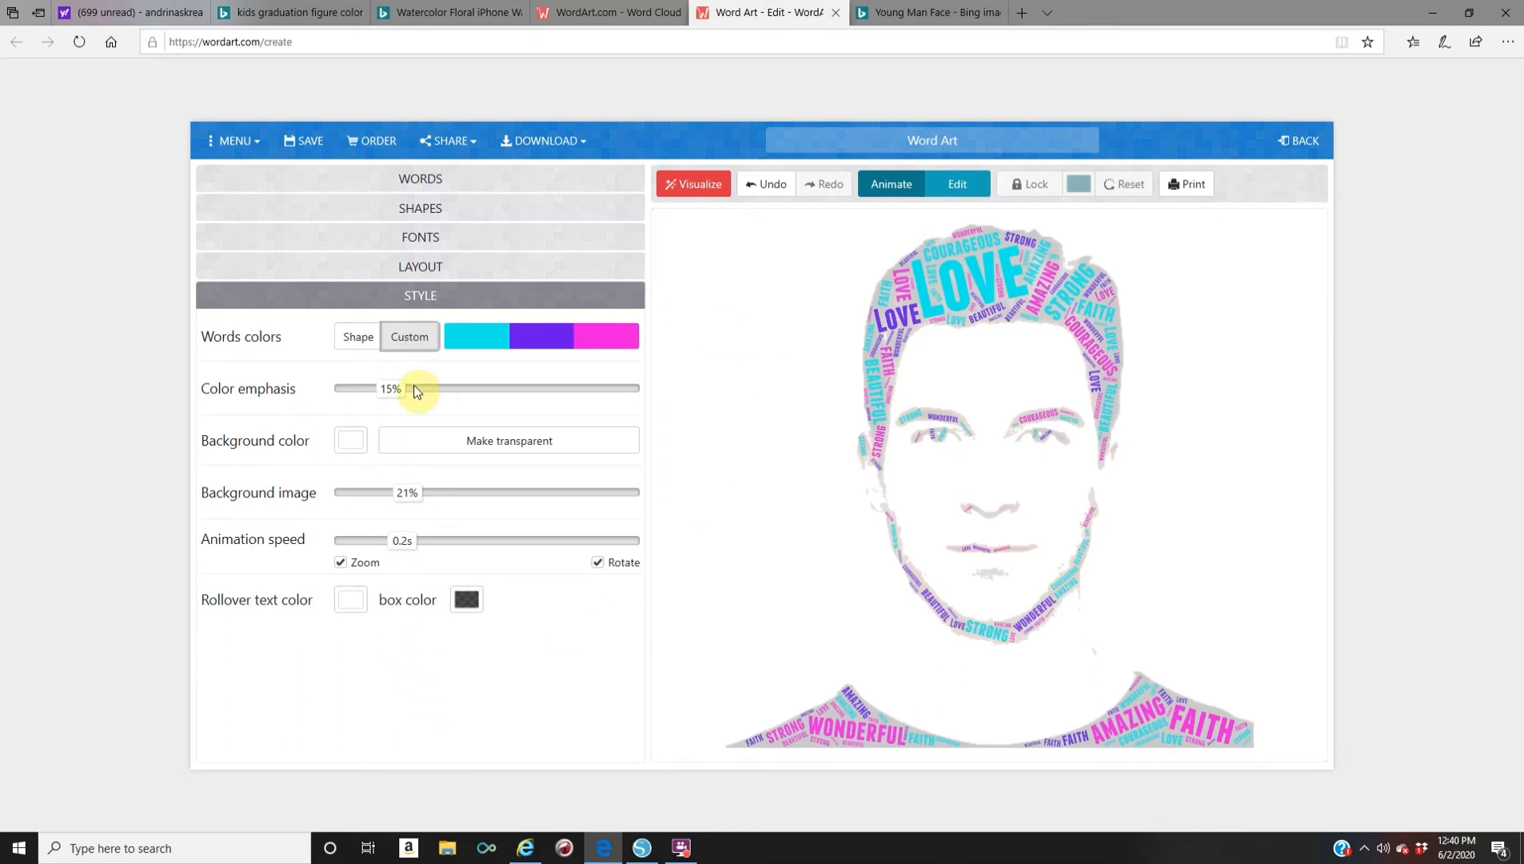
mouse_move(413, 388)
mouse_down()
mouse_move(455, 395)
mouse_move(419, 393)
mouse_up()
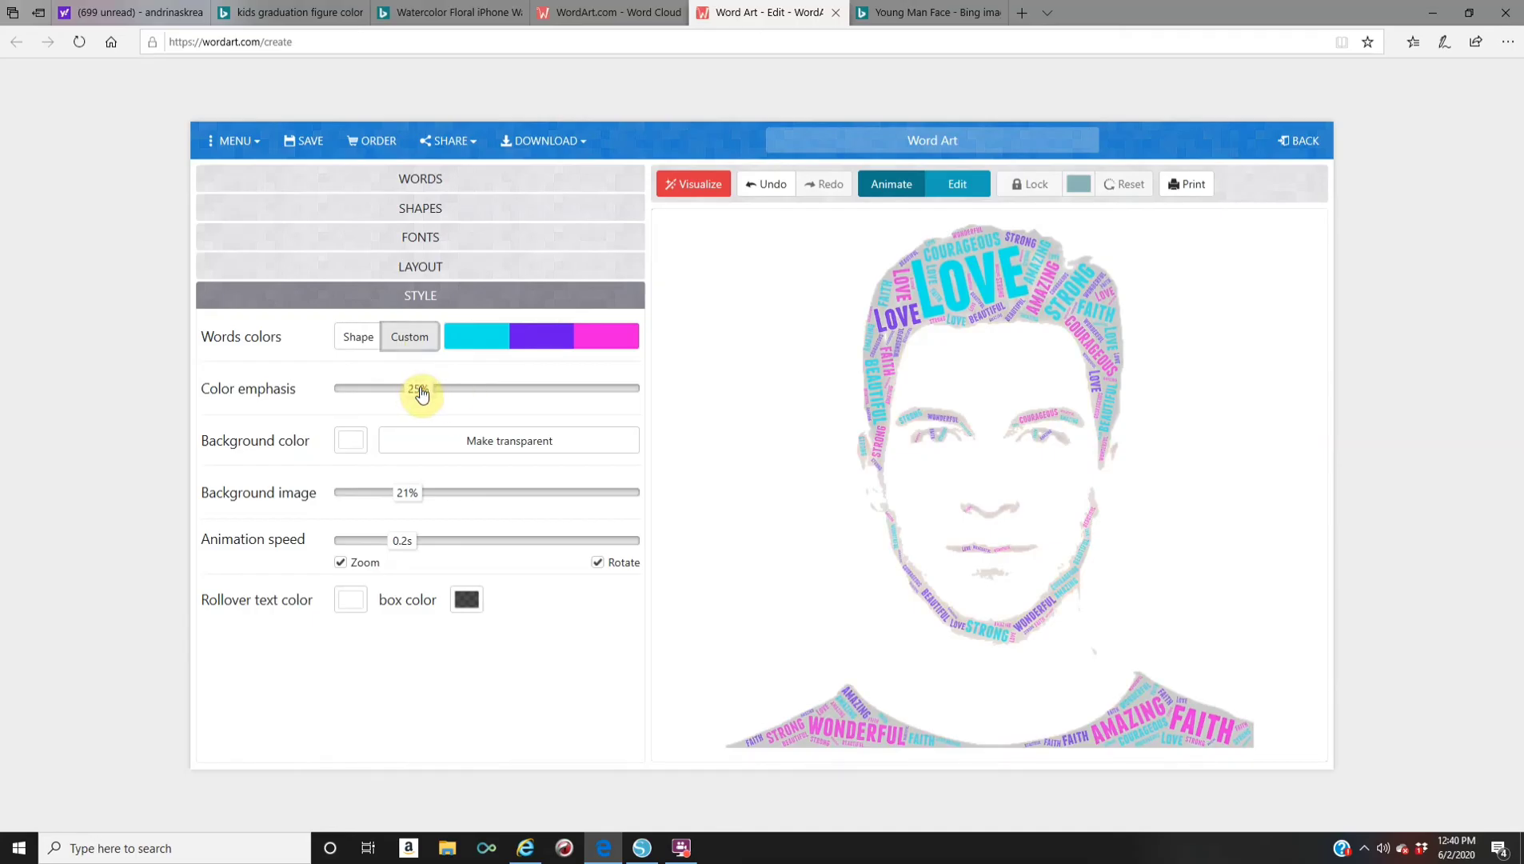
click(709, 184)
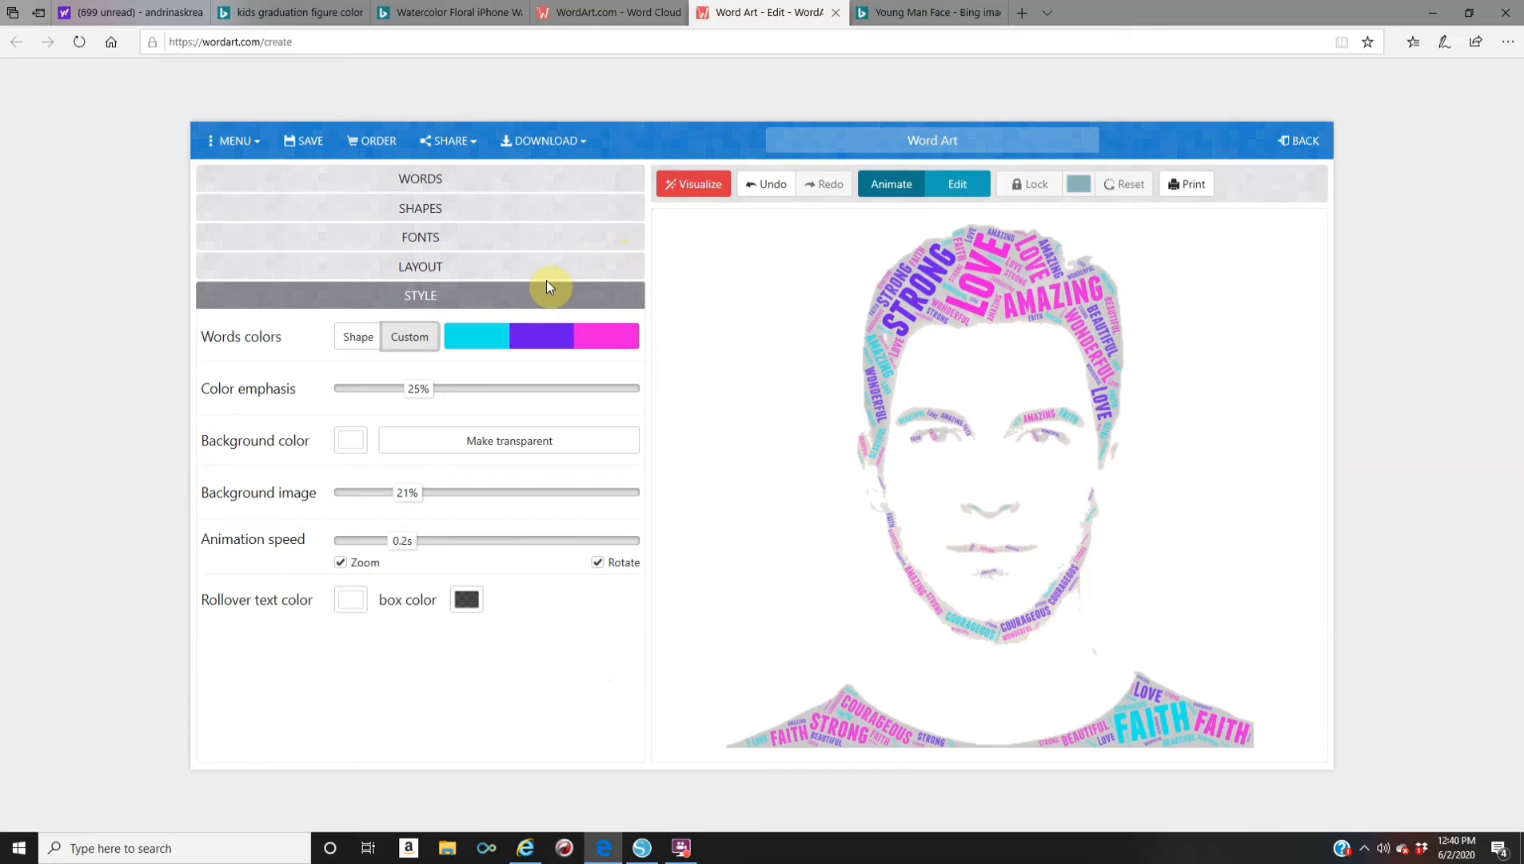
Return to the shapes library, then search the web for "art" in a new browser tab
click(453, 221)
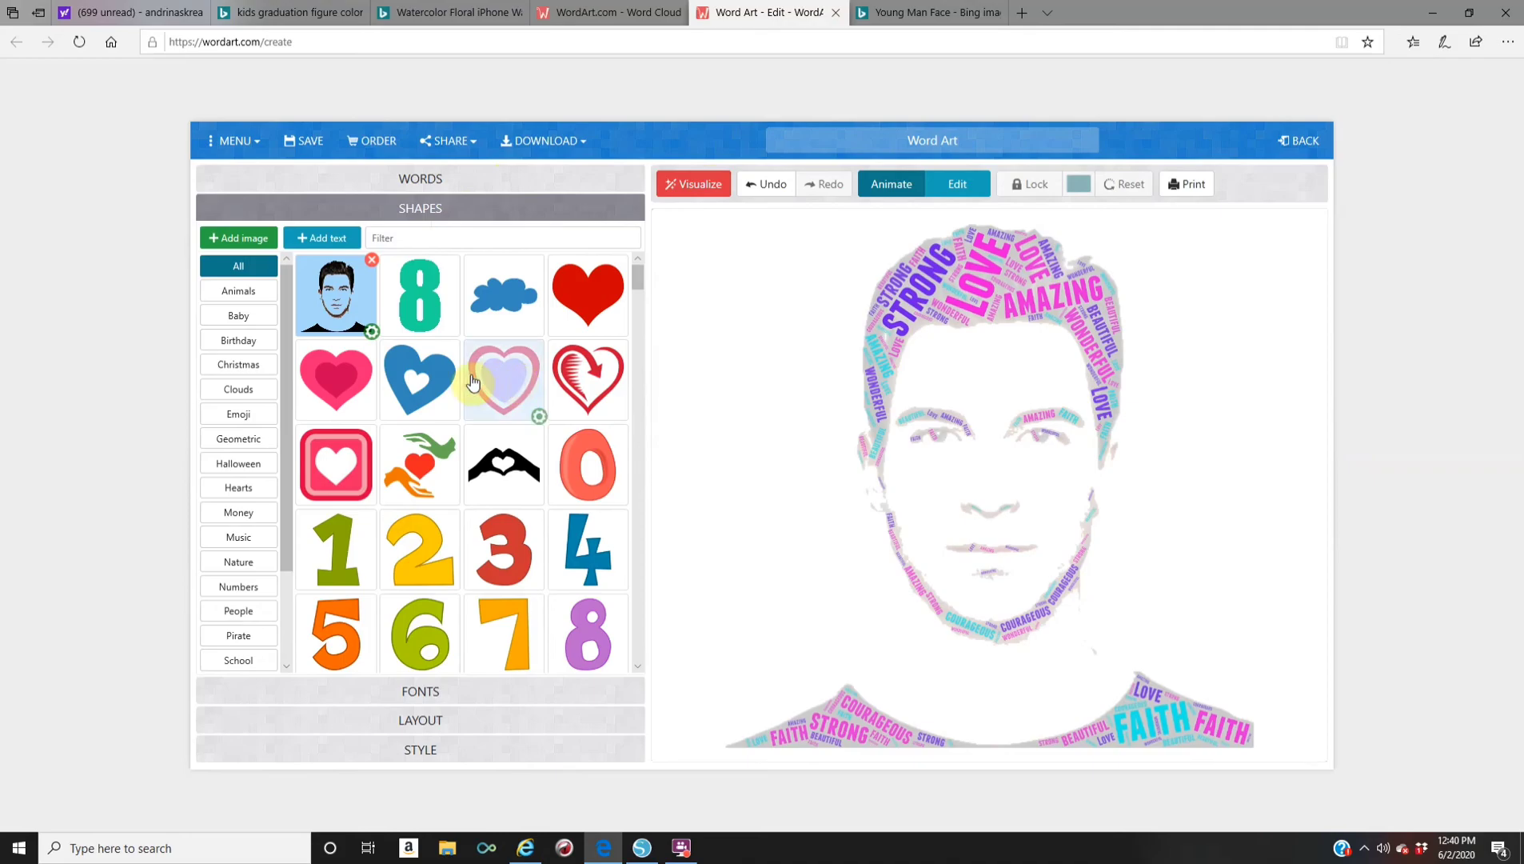
click(1021, 12)
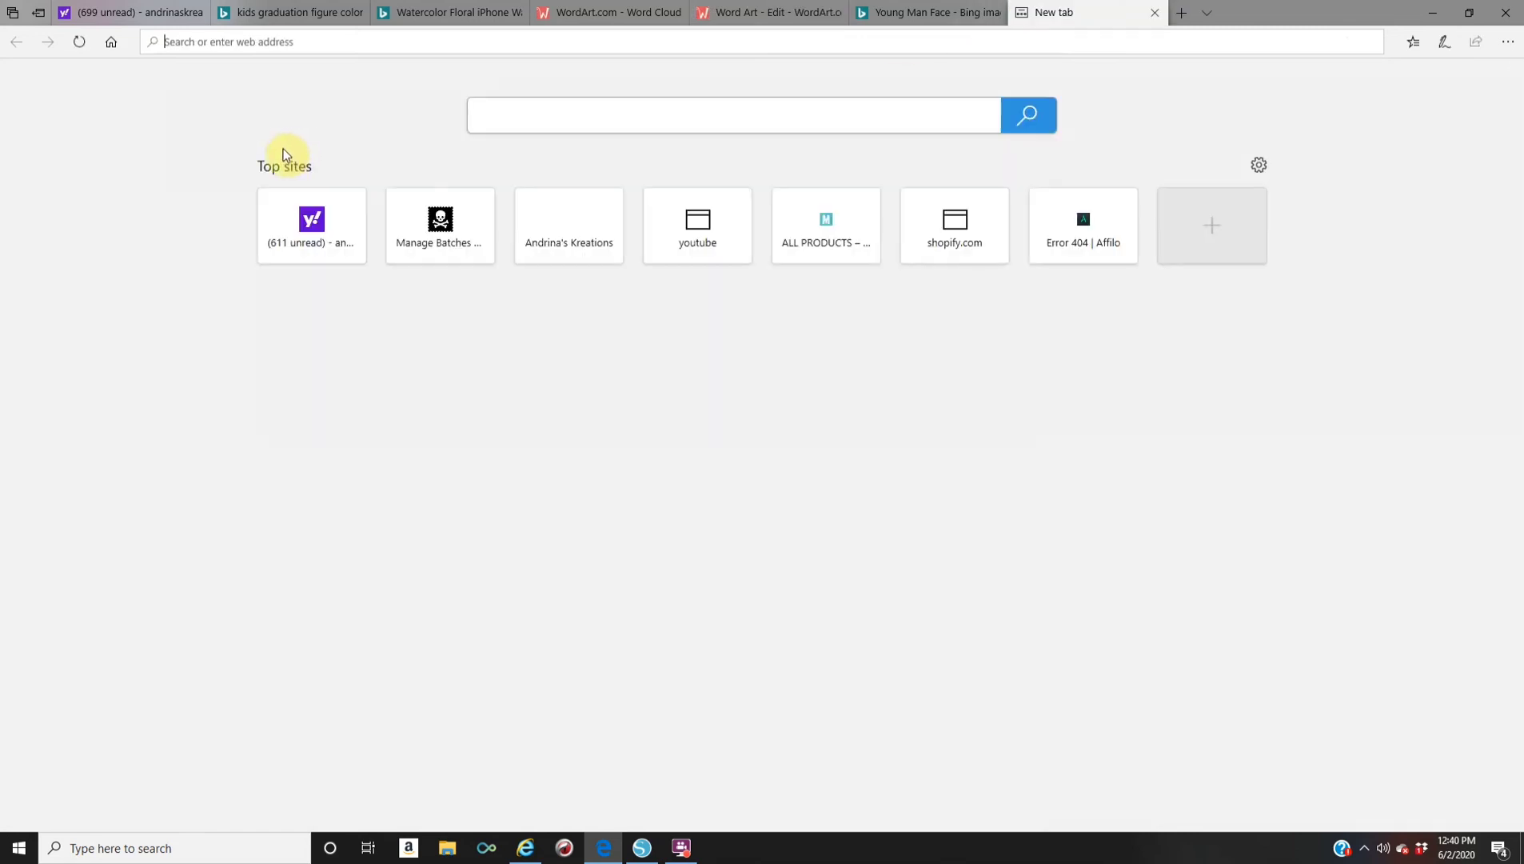
click(547, 116)
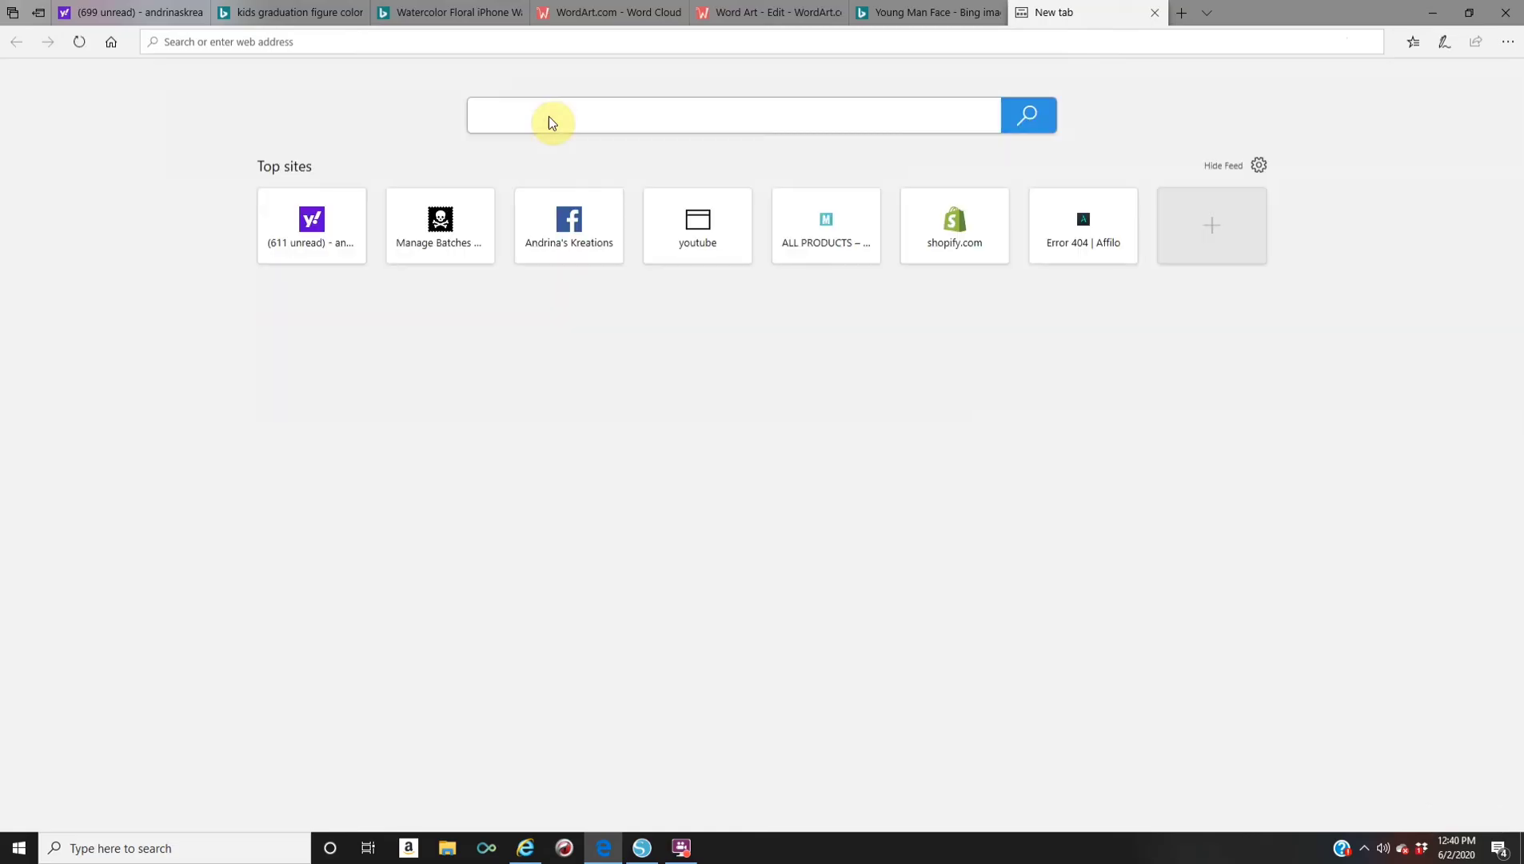
text(art)
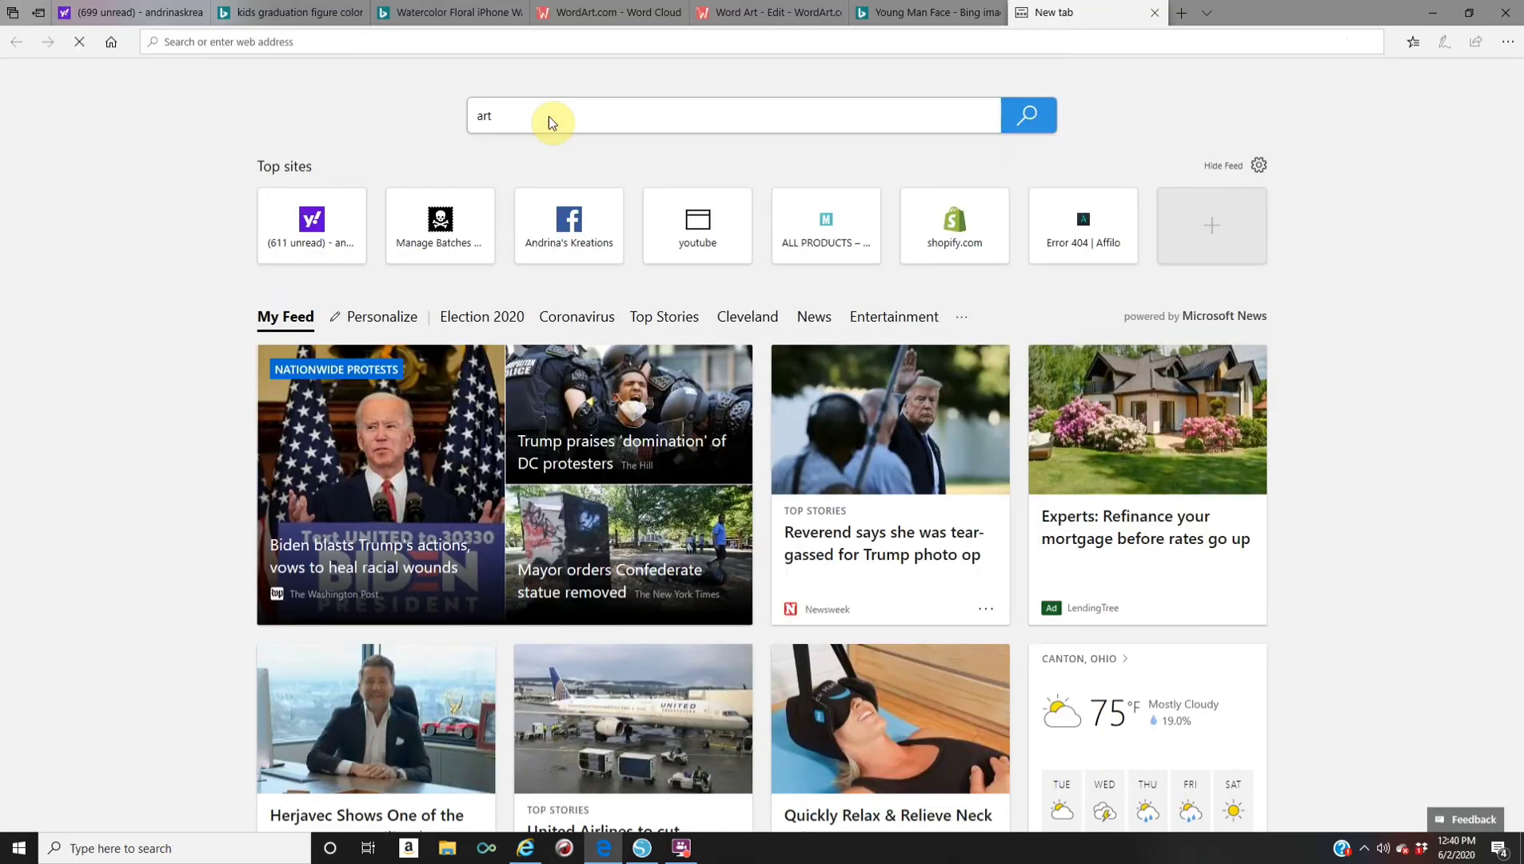
drag(510, 112, 453, 128)
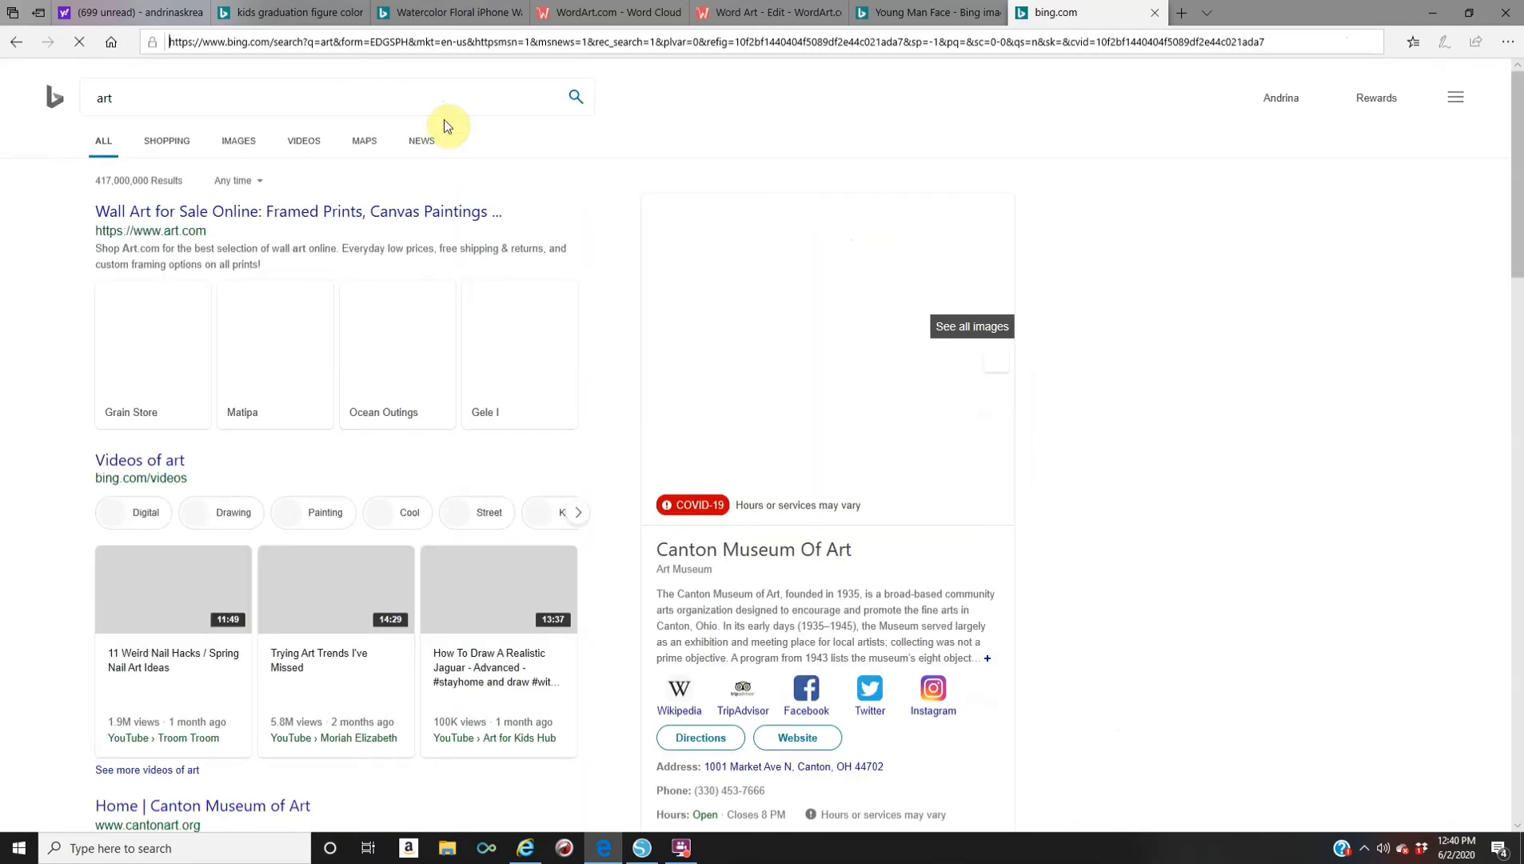
Search the web for "fist clipart" and browse the image results
click(154, 113)
text(fis)
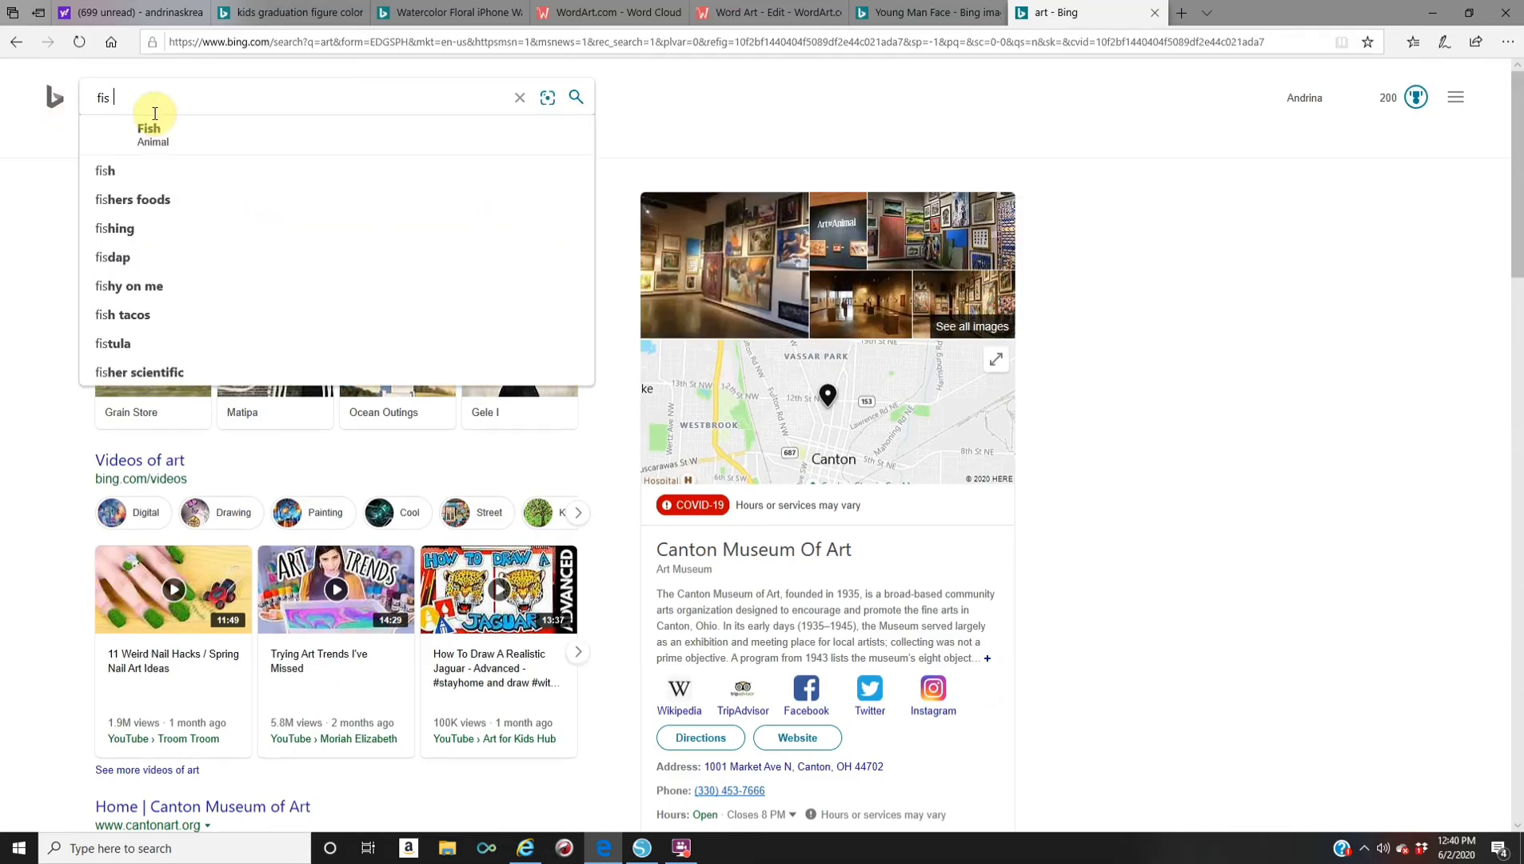
text(t clip)
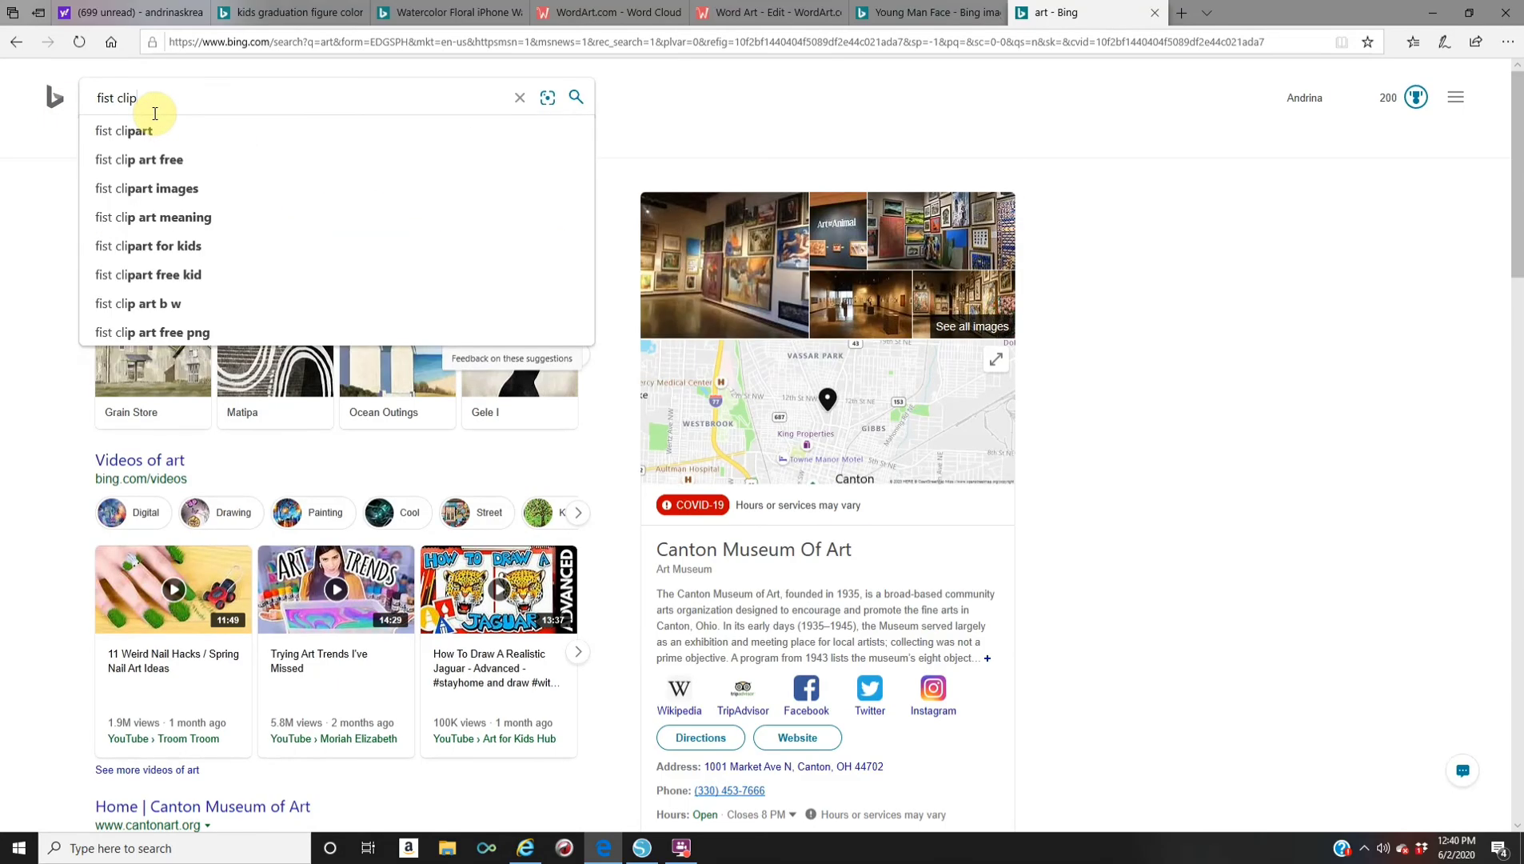
text(art)
key(Return)
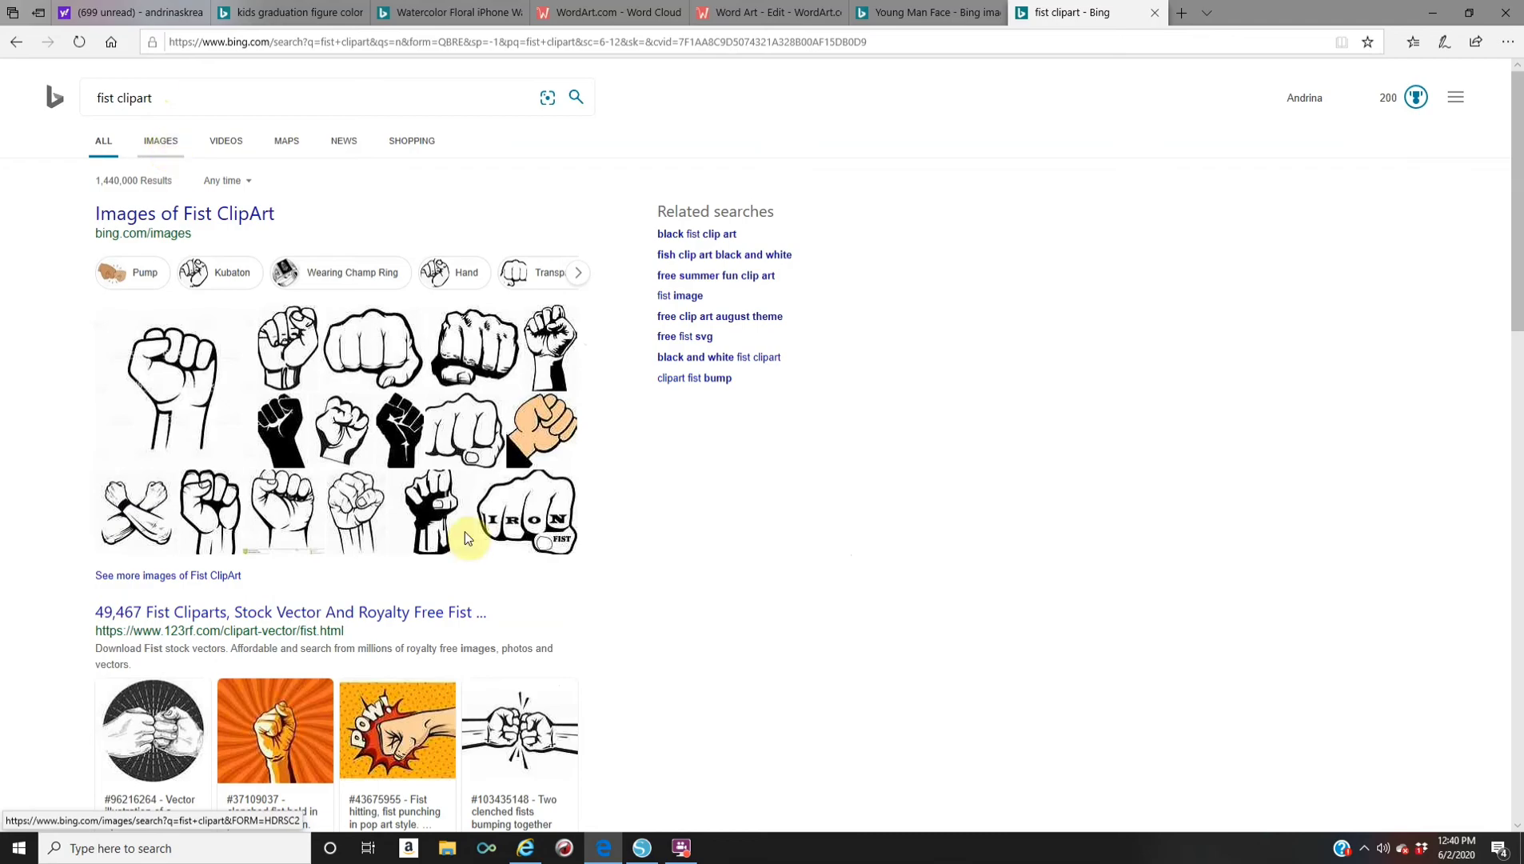
click(747, 581)
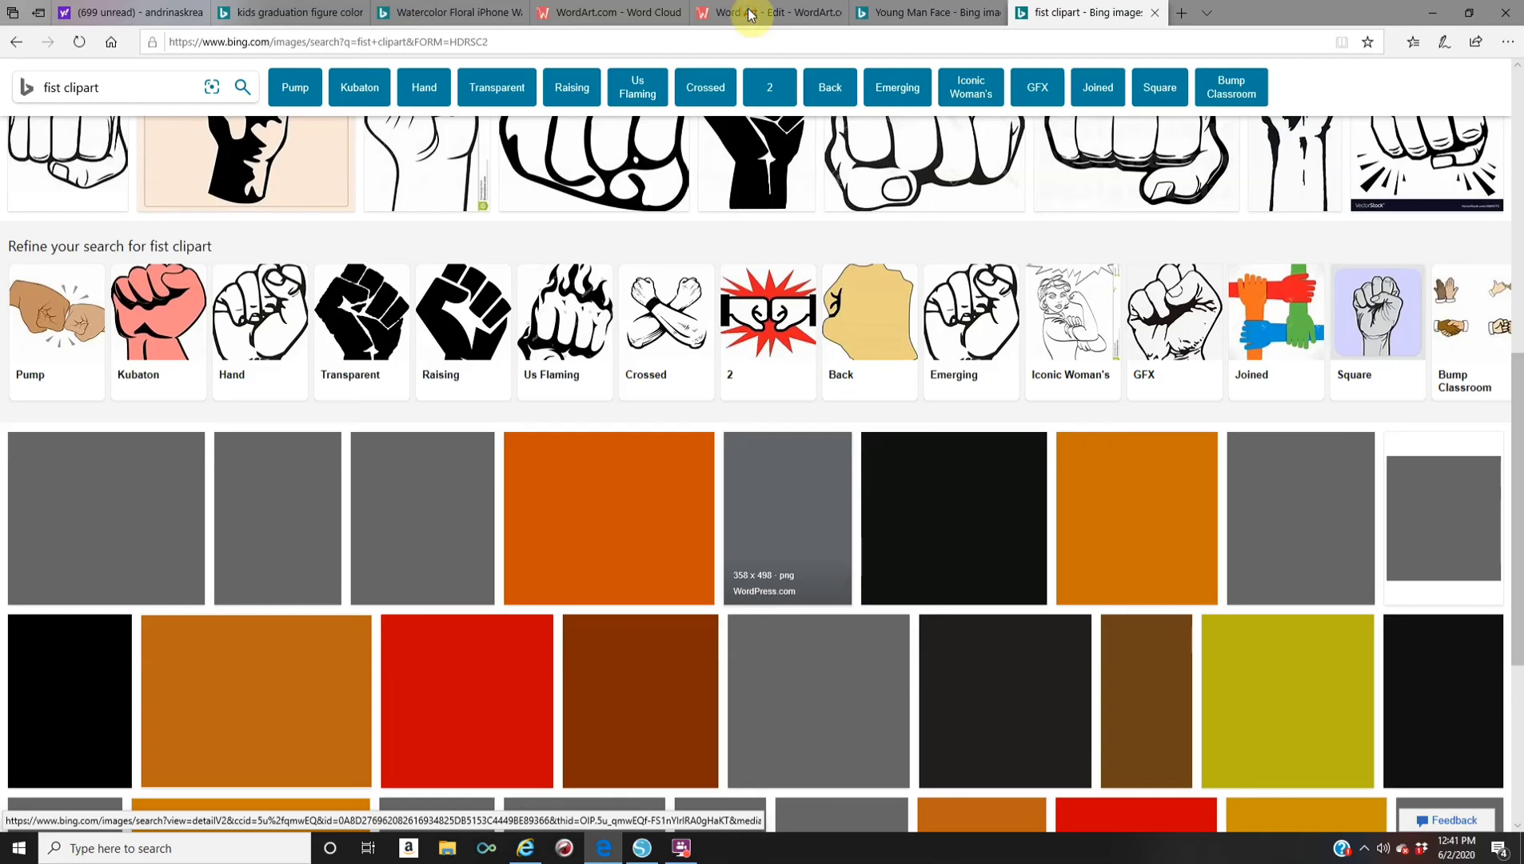
Switch back to the WordArt editor, add the RiGERRXLT fist image from the computer as a shape, and visualize its word cloud
key(ctrl+shift+Tab)
key(ctrl+shift+Tab)
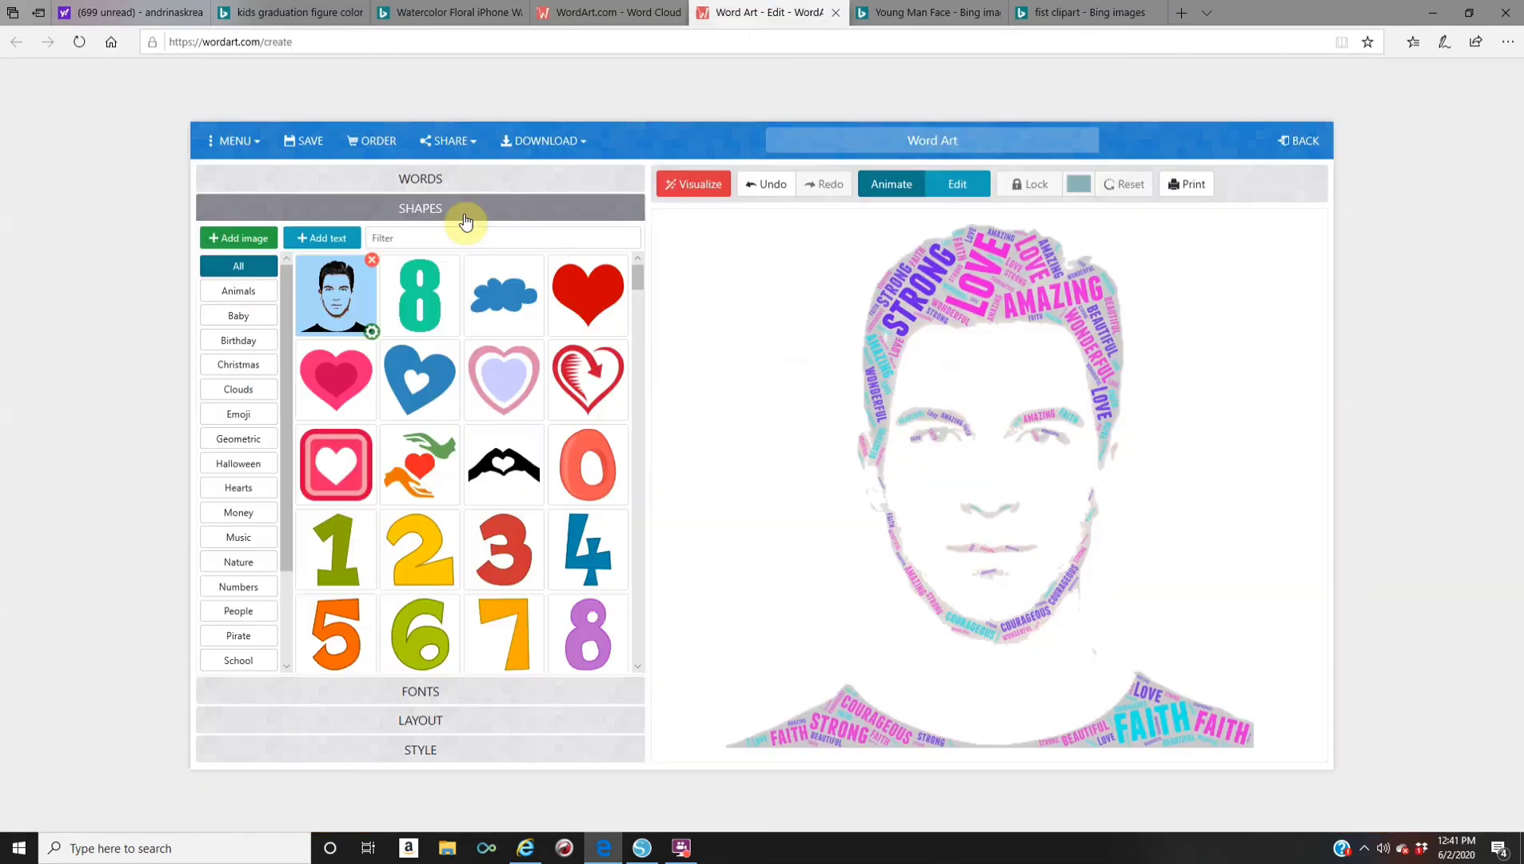
click(262, 243)
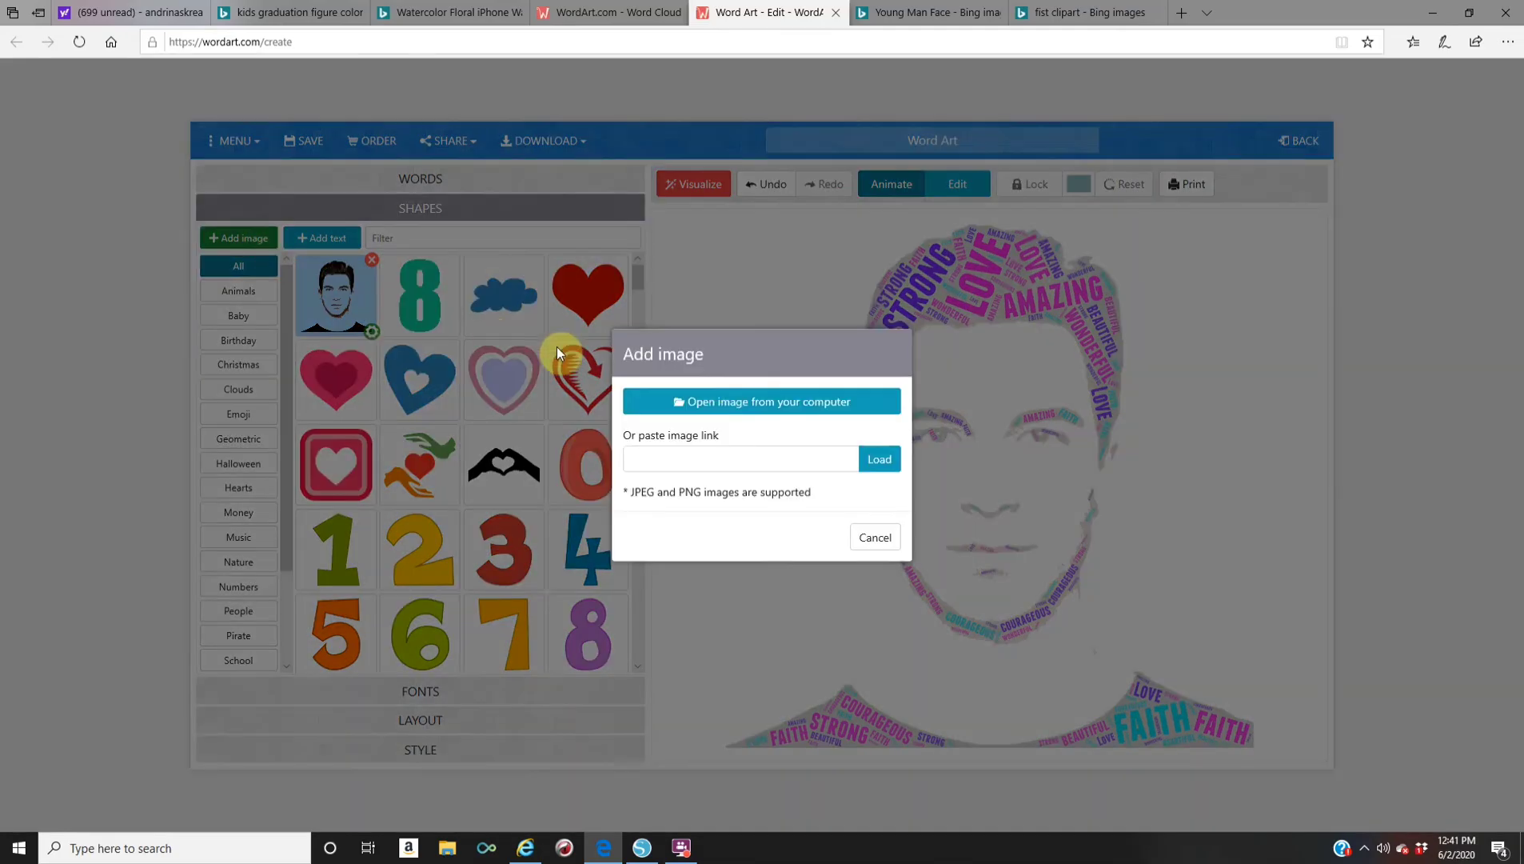
click(740, 410)
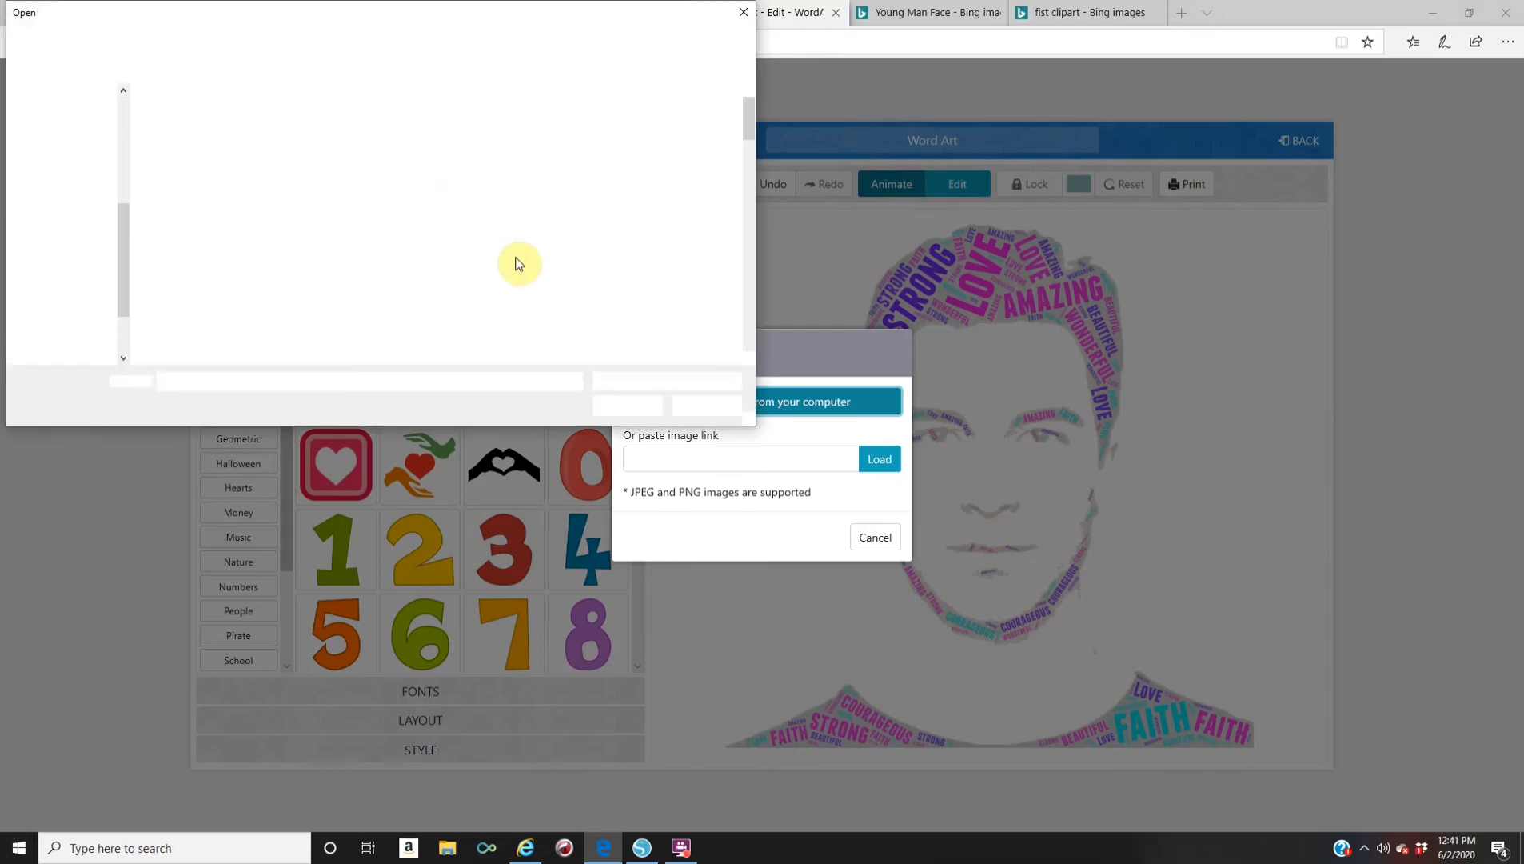
scroll(524, 267, down, 3)
scroll(525, 262, down, 10)
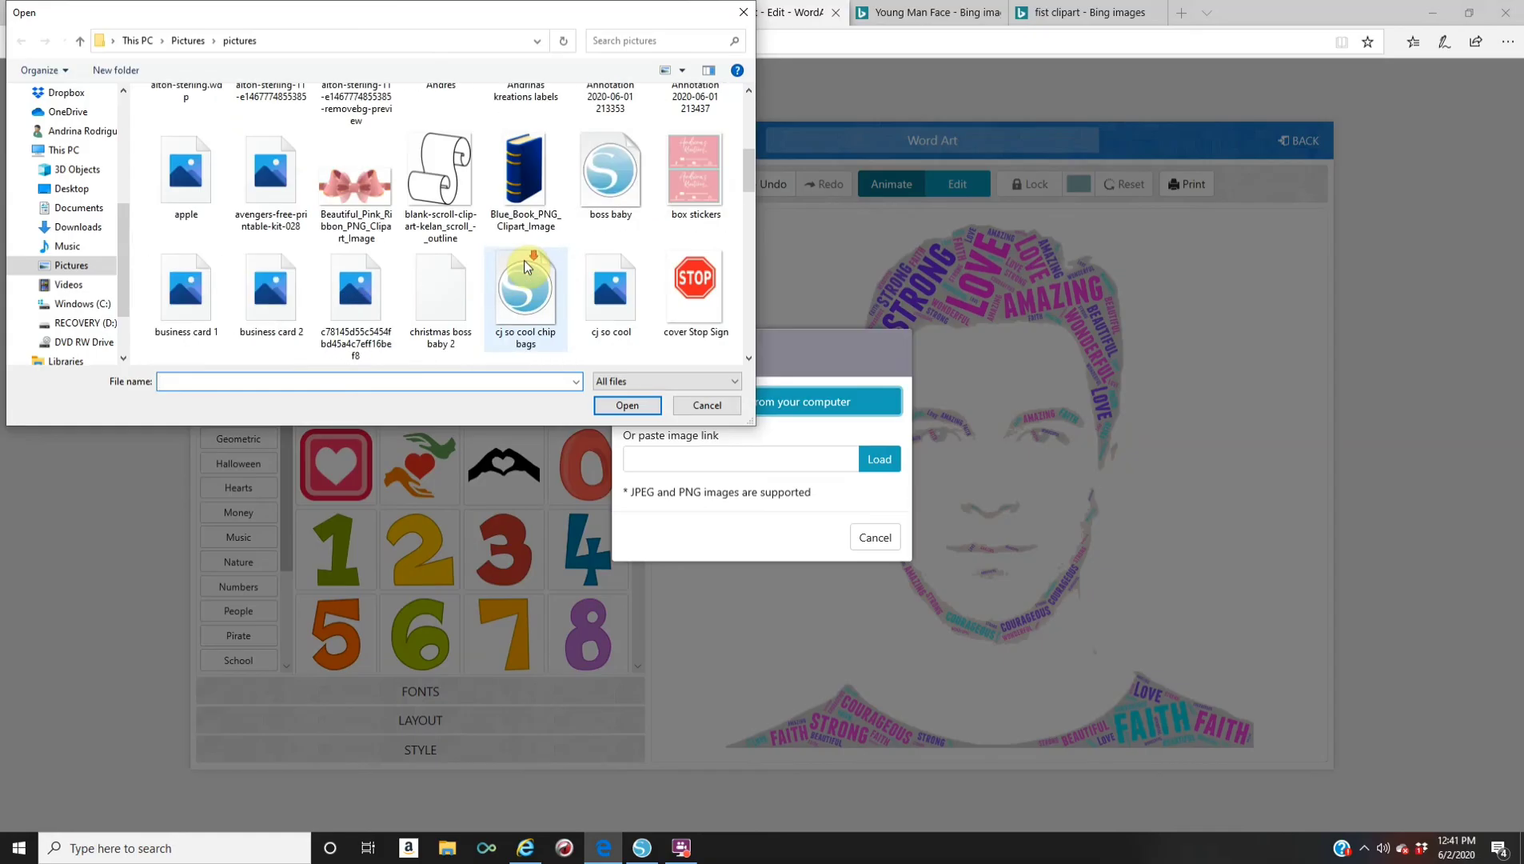
scroll(524, 260, down, 4)
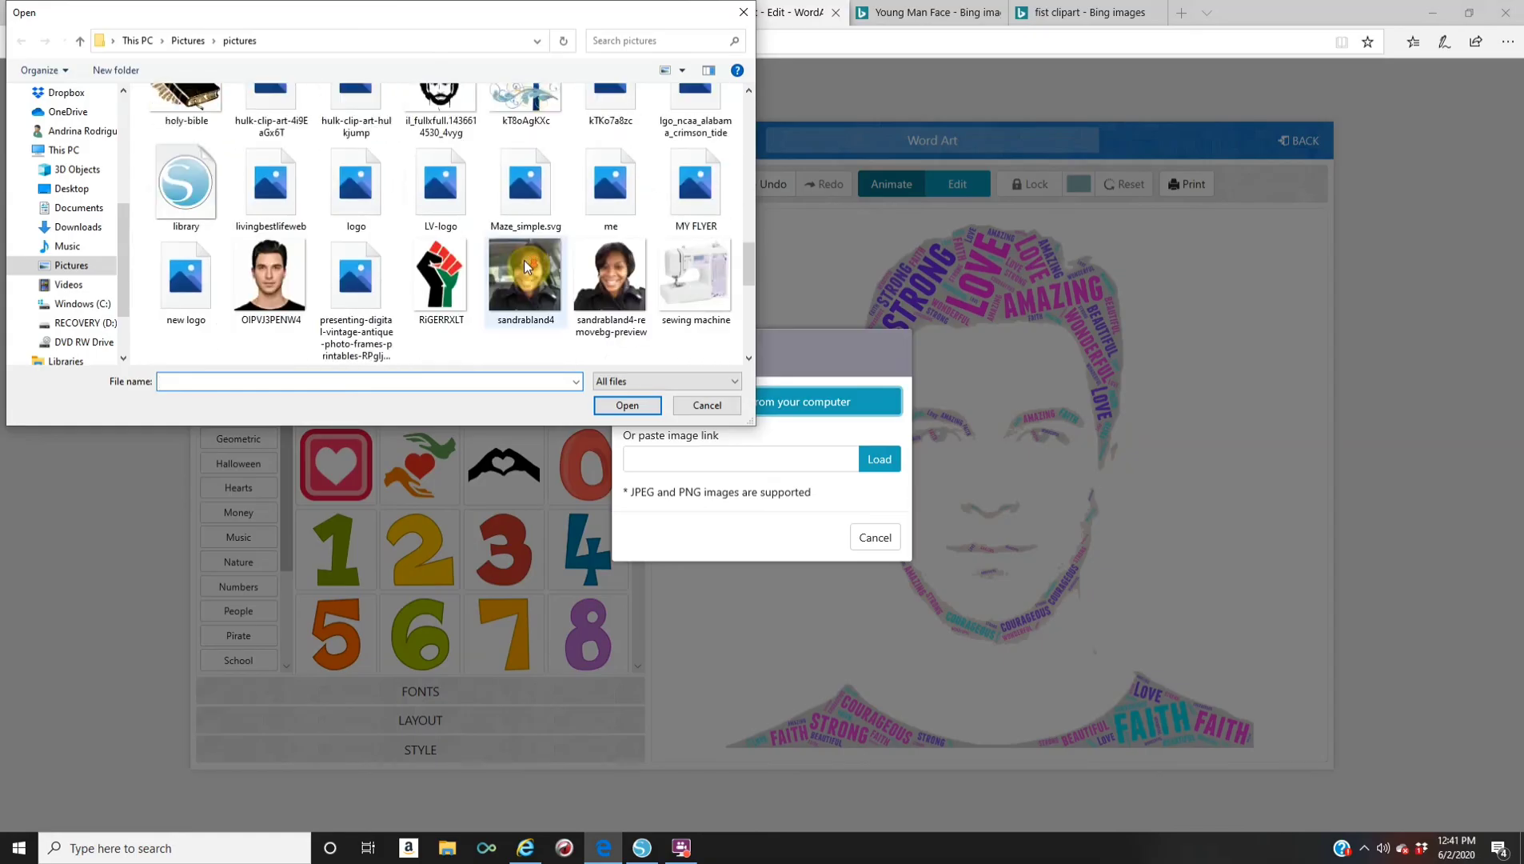
click(439, 187)
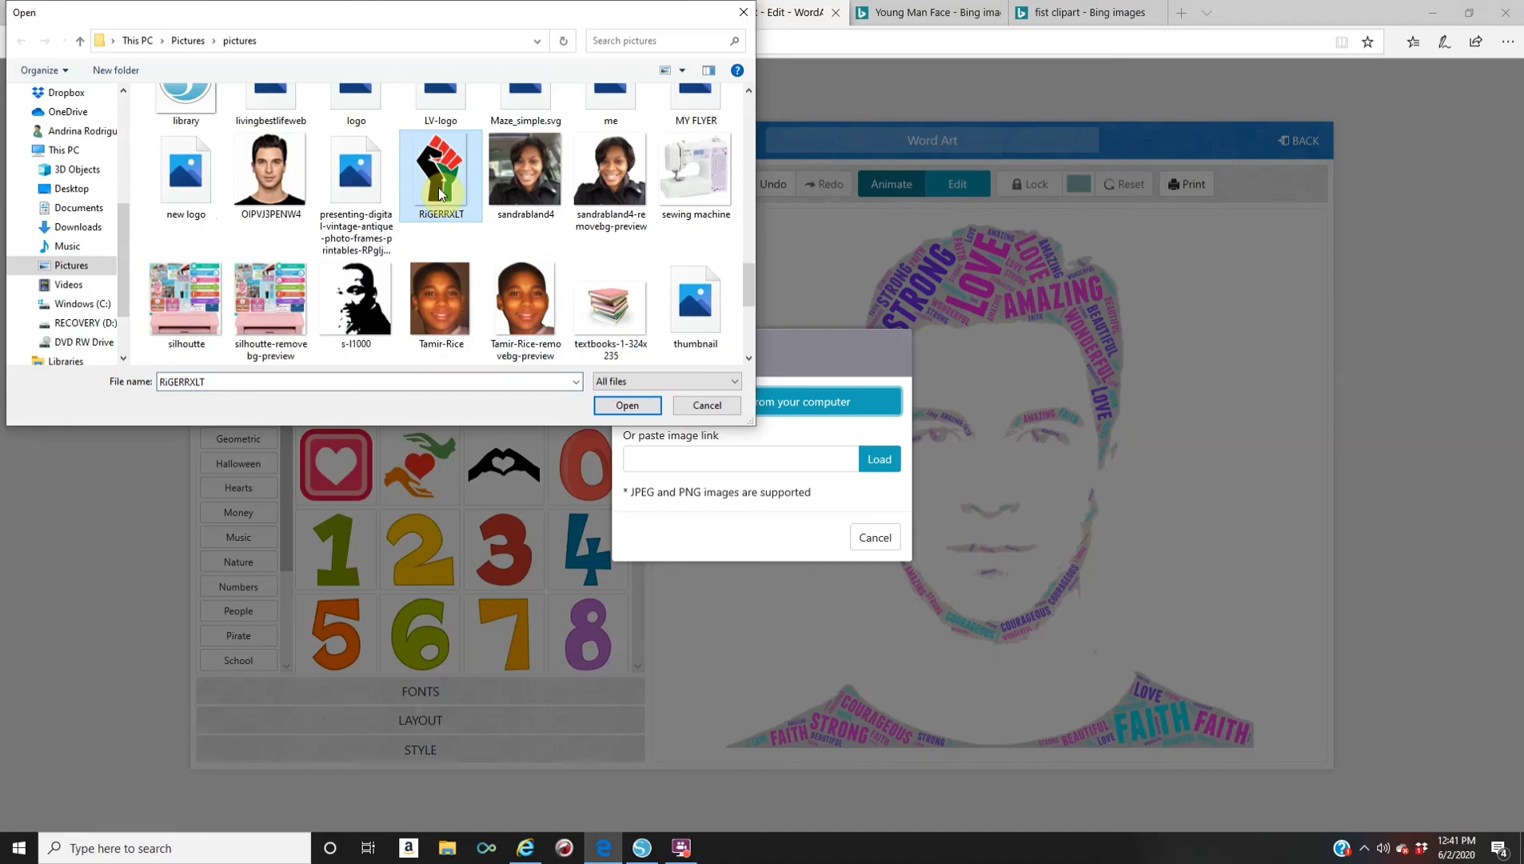
click(642, 407)
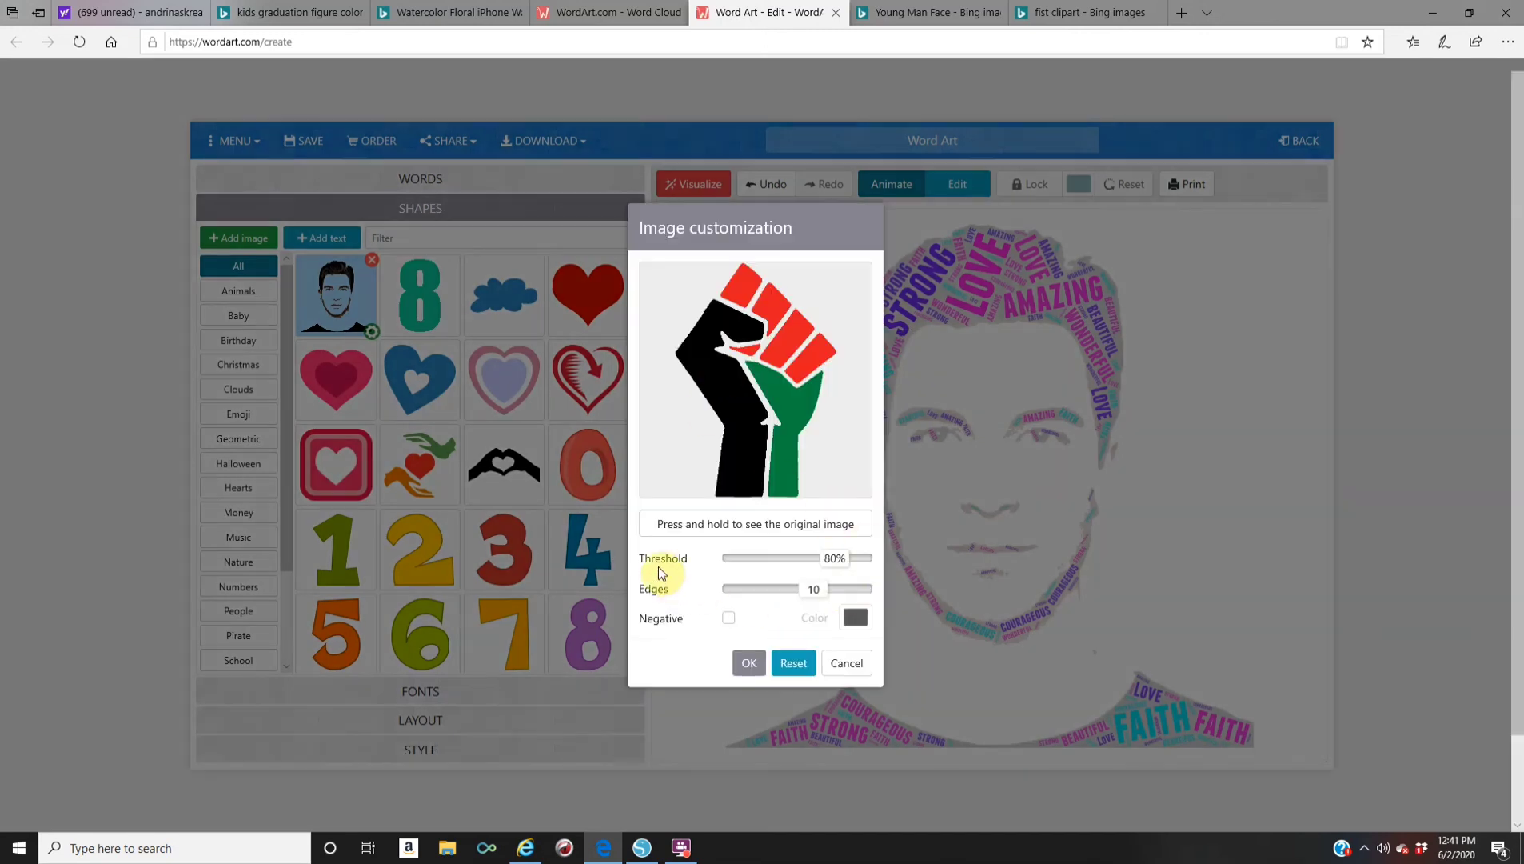
click(750, 664)
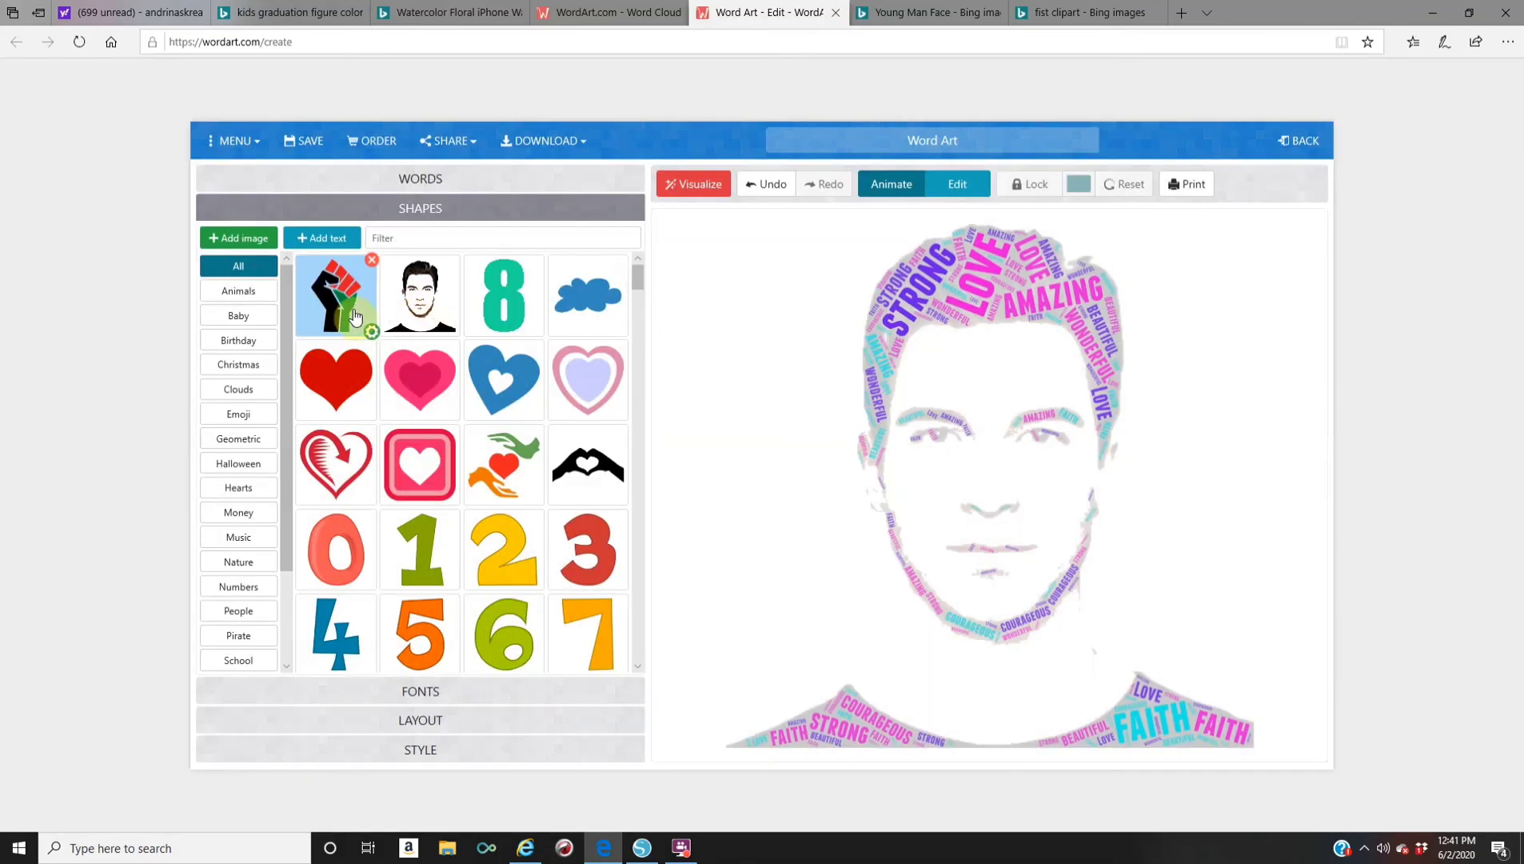
click(693, 183)
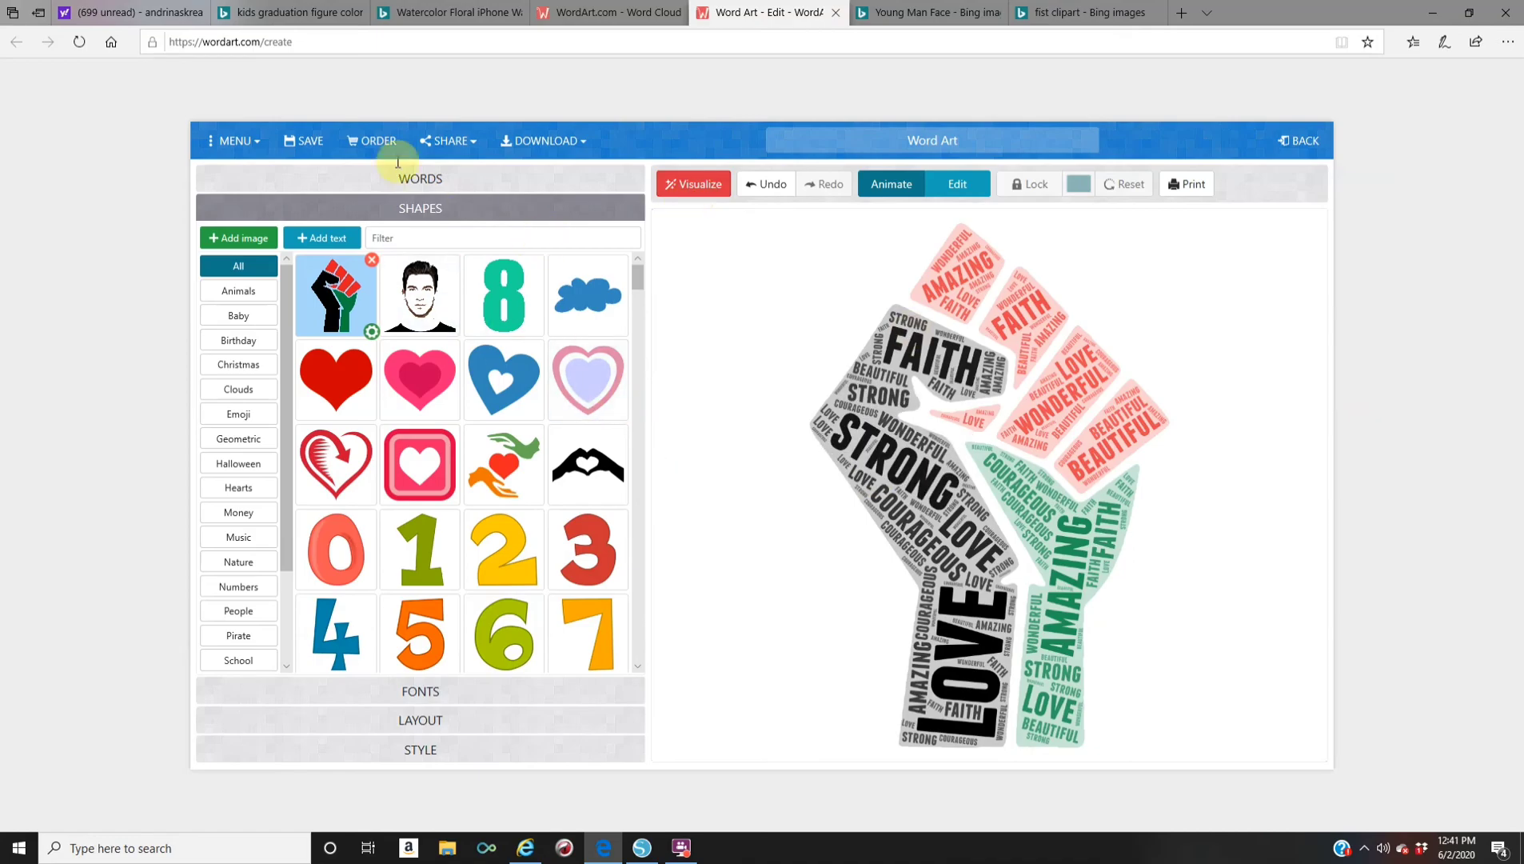
Upload the il_fullxfull.1436614530_4vyg image of the bearded man from the pictures folder as a new shape
click(453, 179)
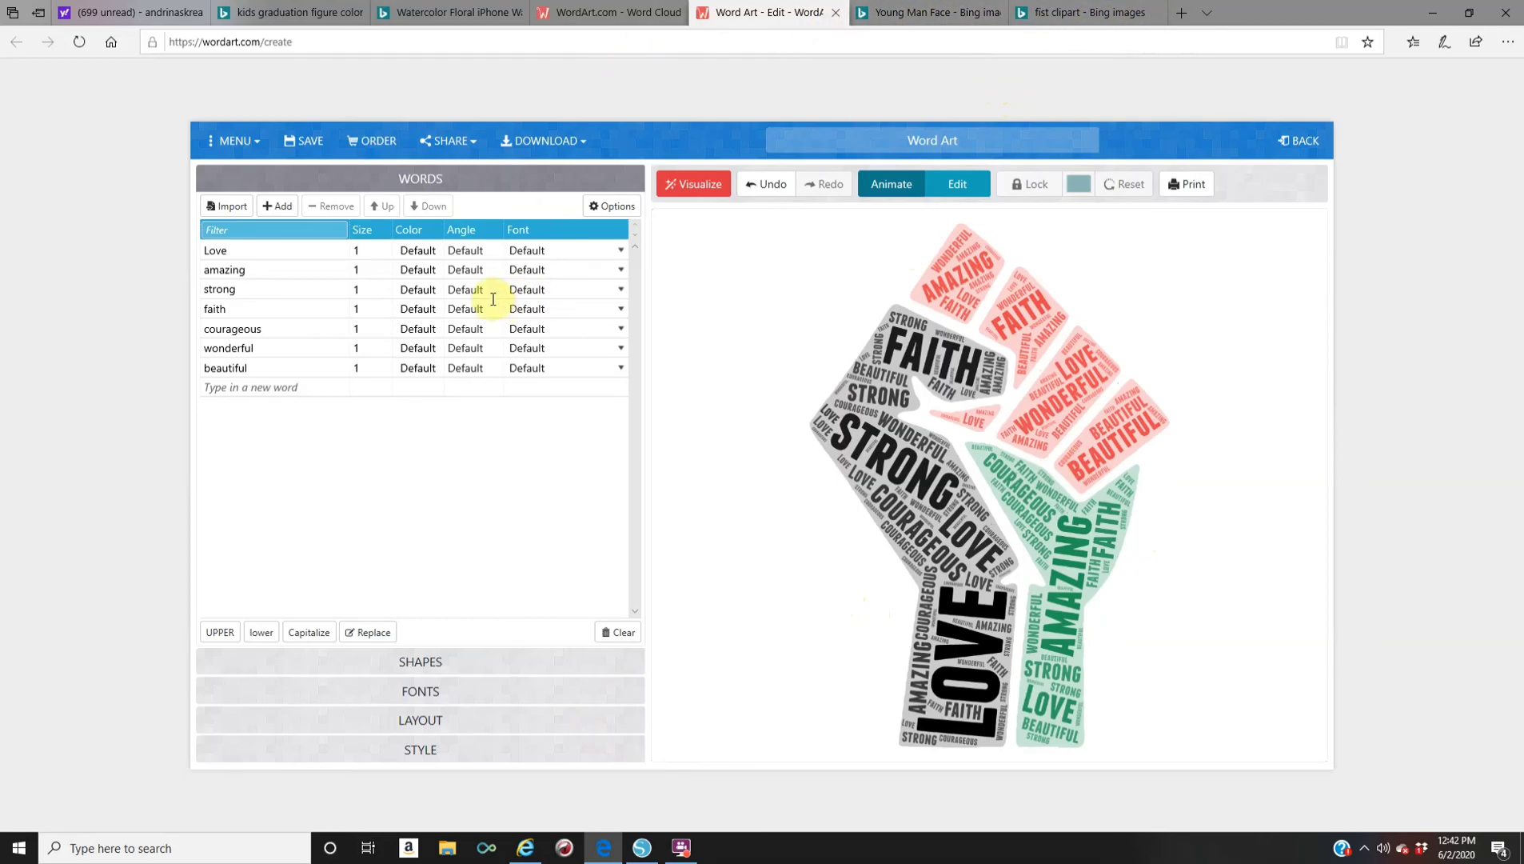
click(443, 663)
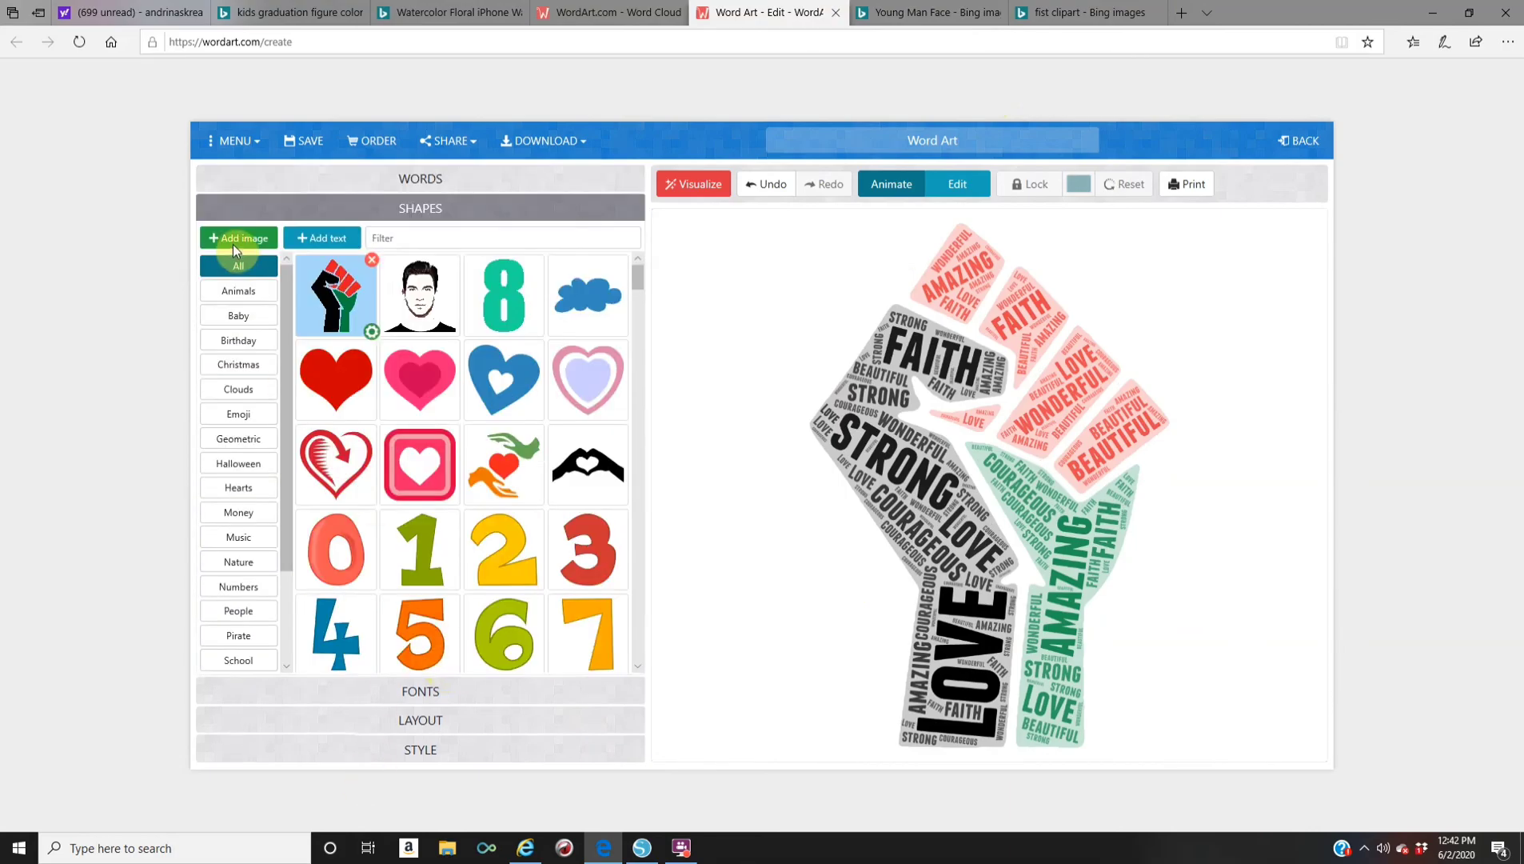
click(232, 238)
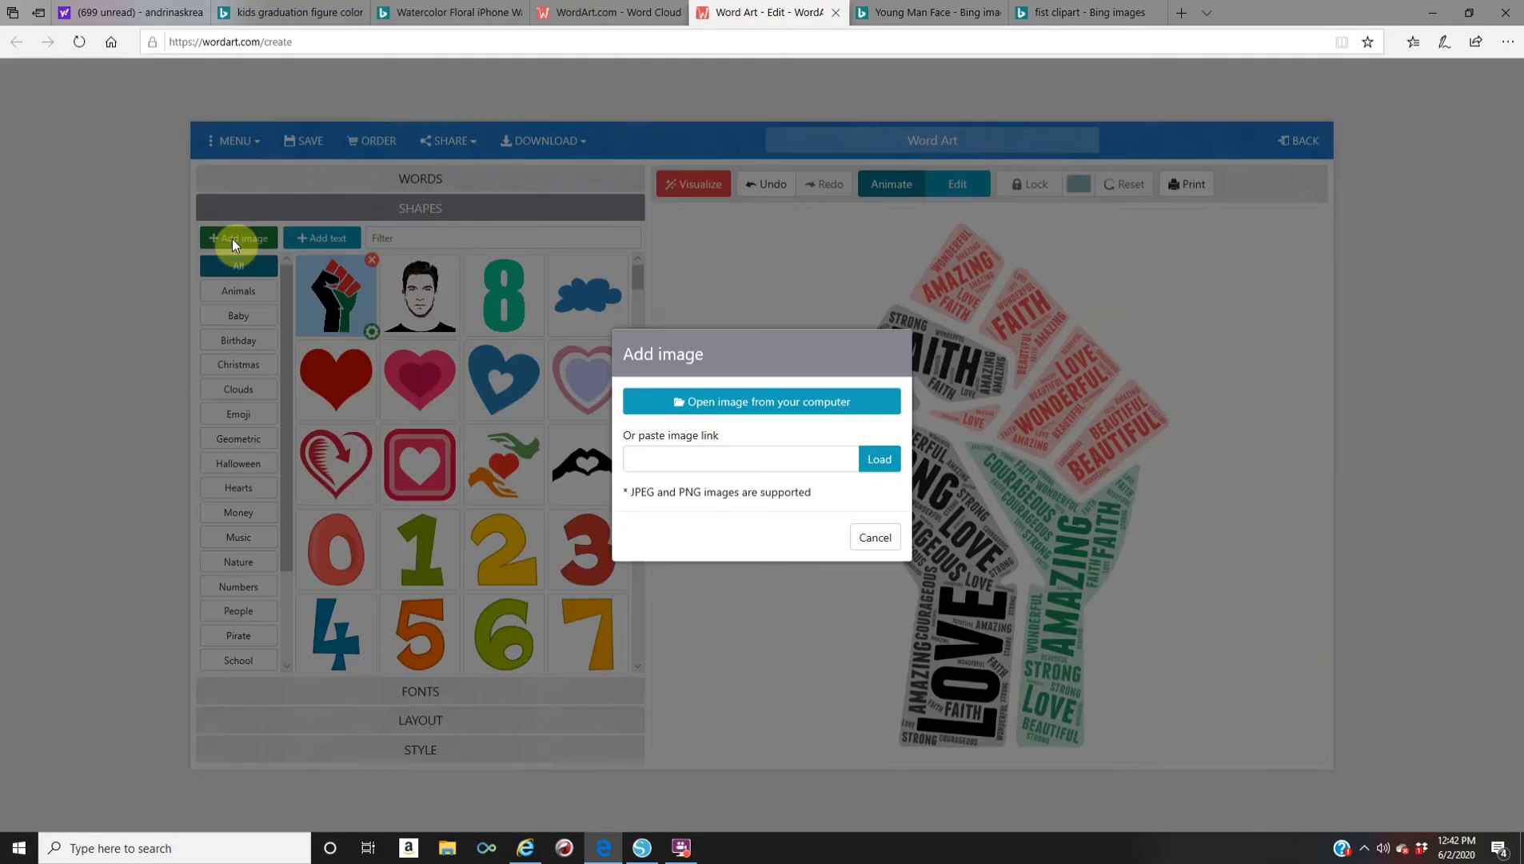
click(765, 407)
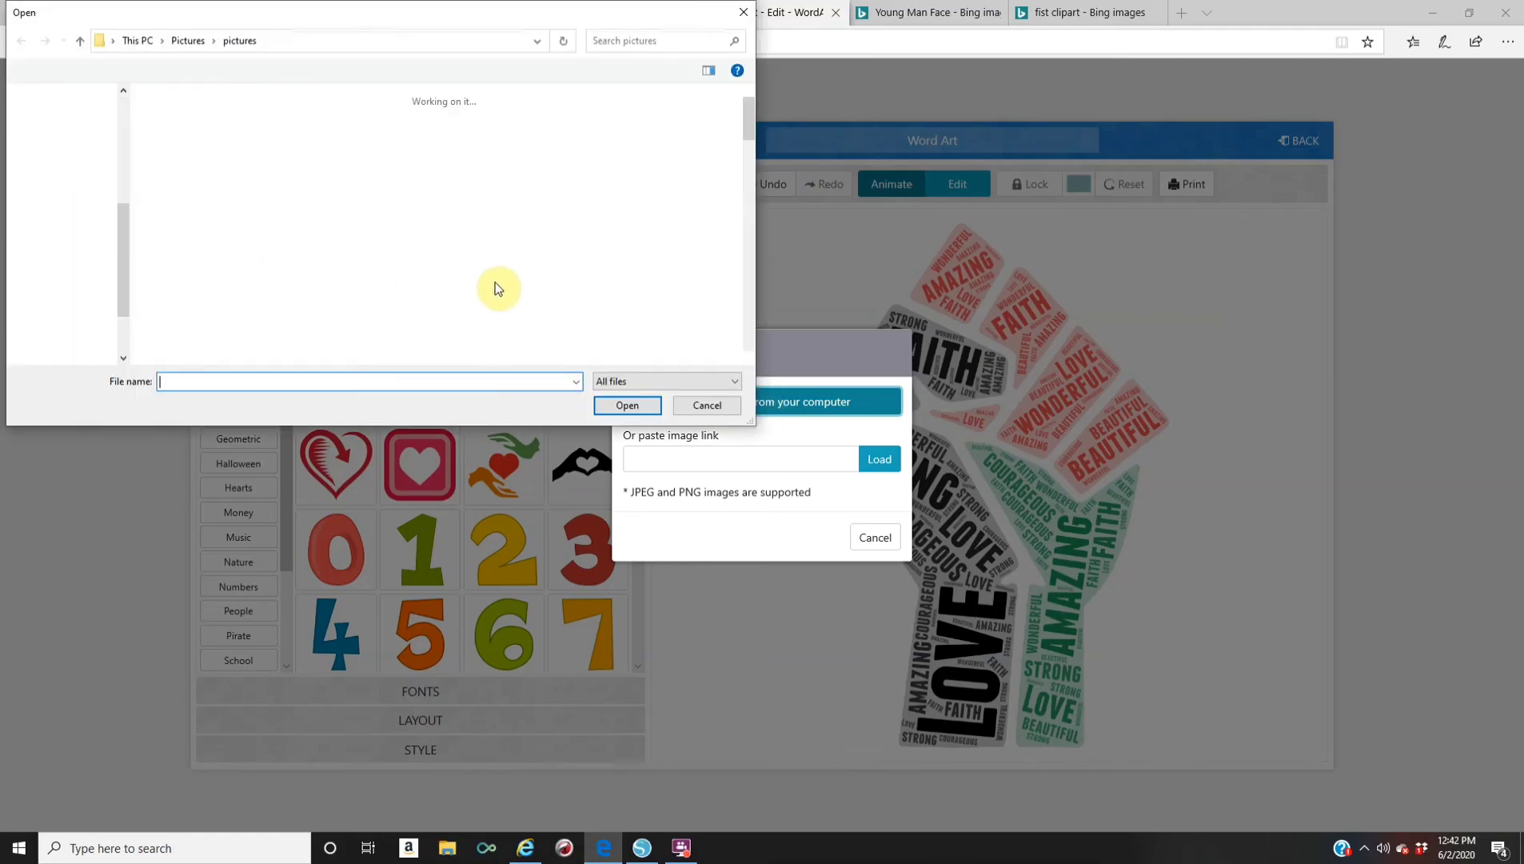
scroll(496, 288, down, 3)
scroll(496, 288, down, 8)
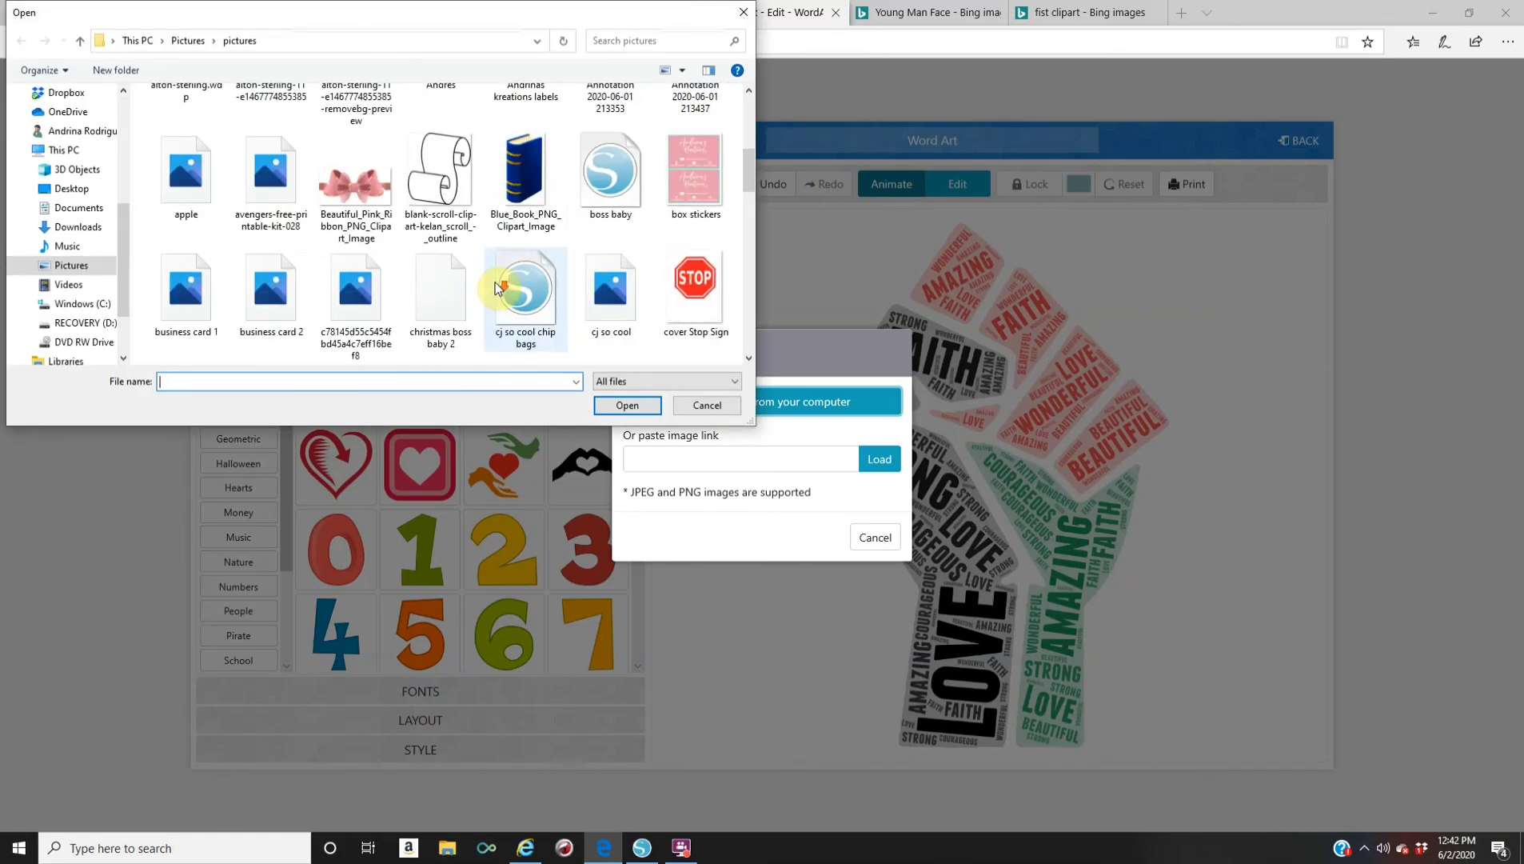
scroll(495, 288, down, 3)
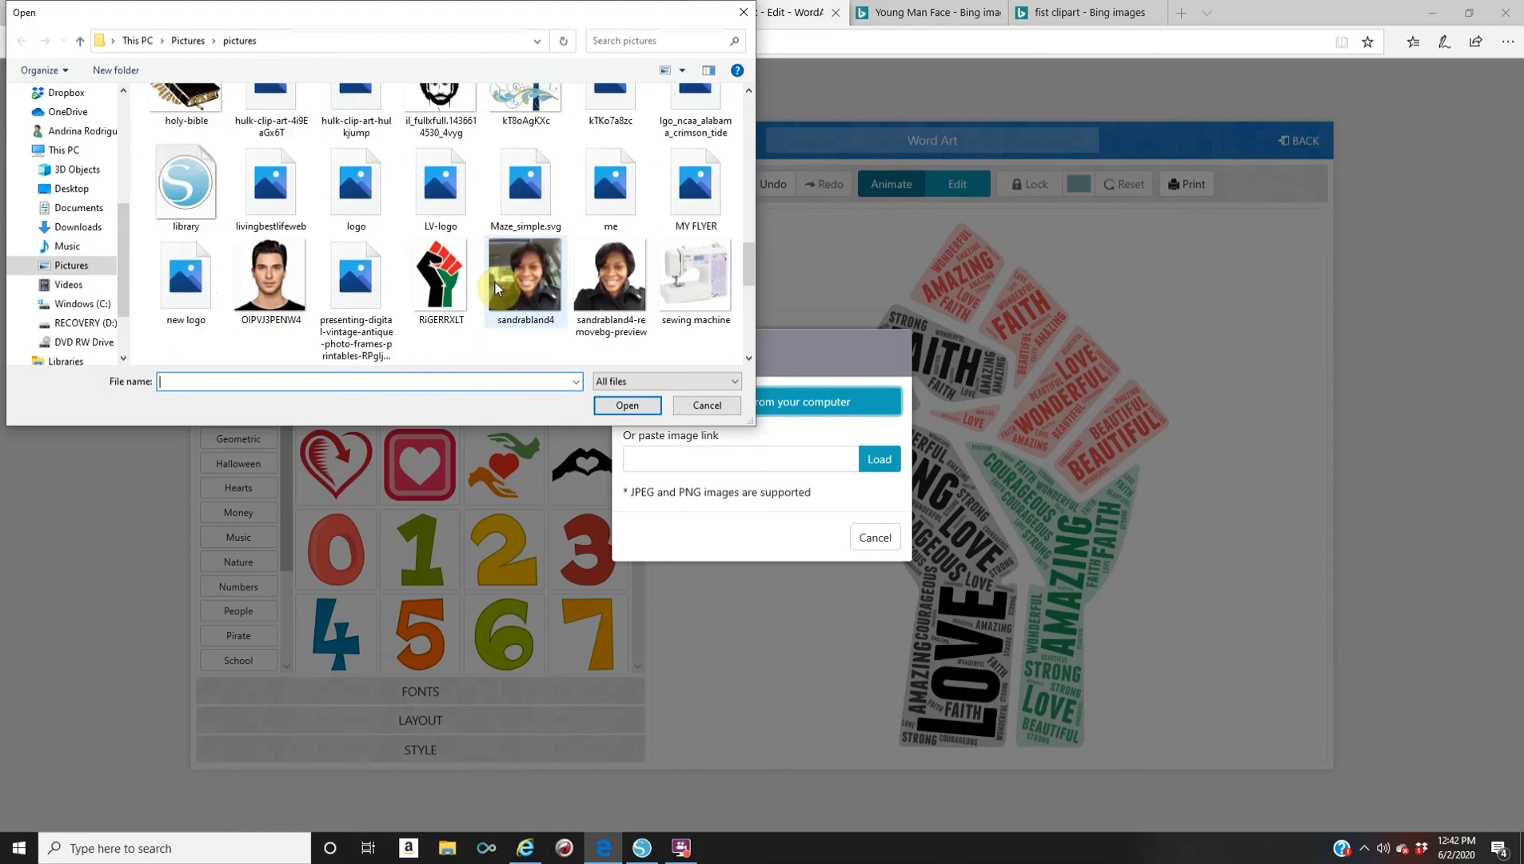
scroll(452, 169, up, 1)
click(451, 151)
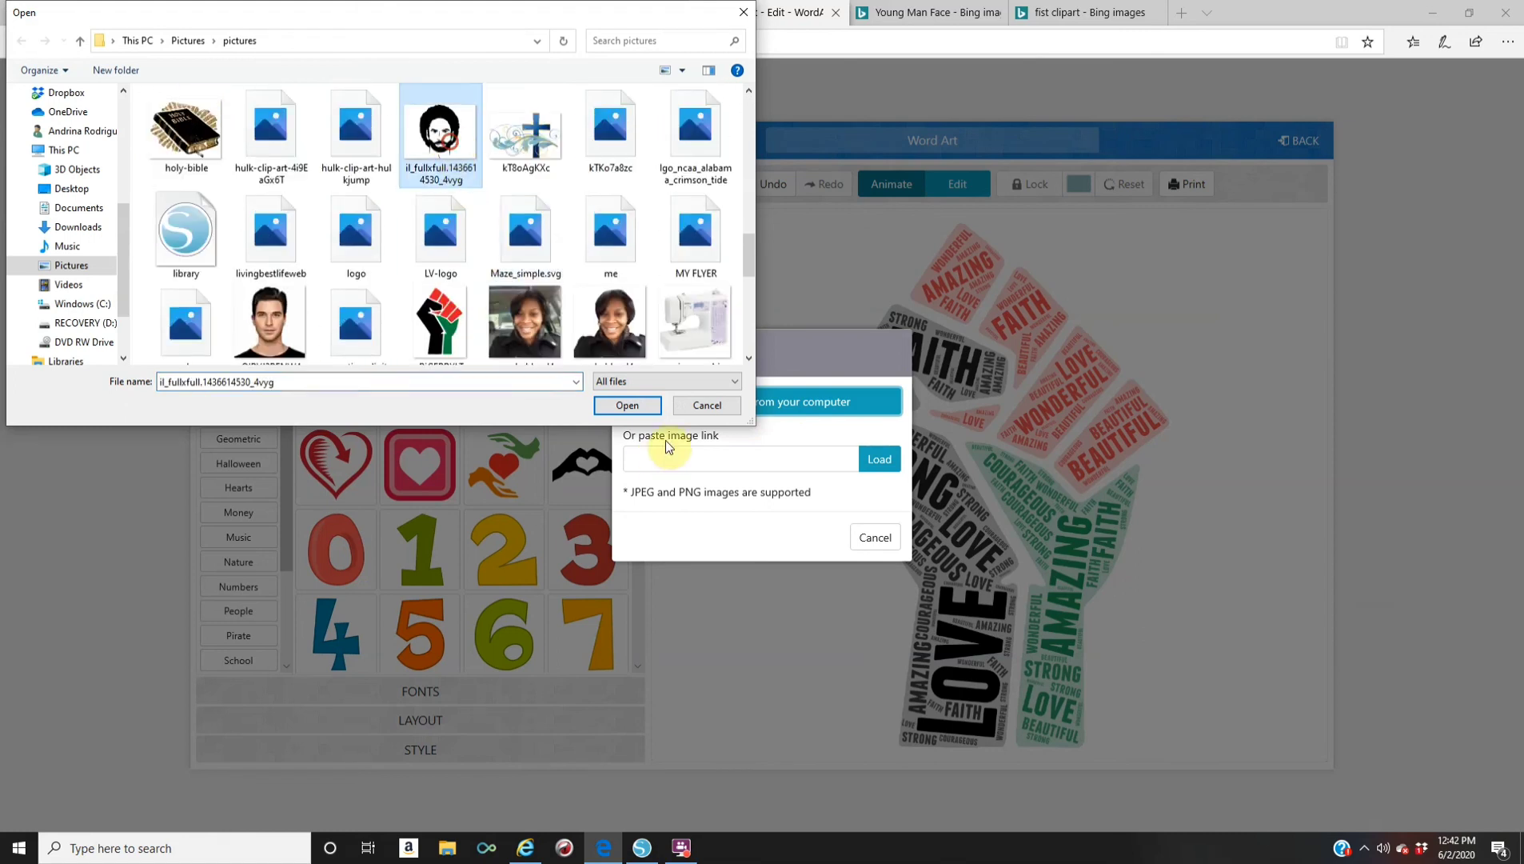
click(624, 406)
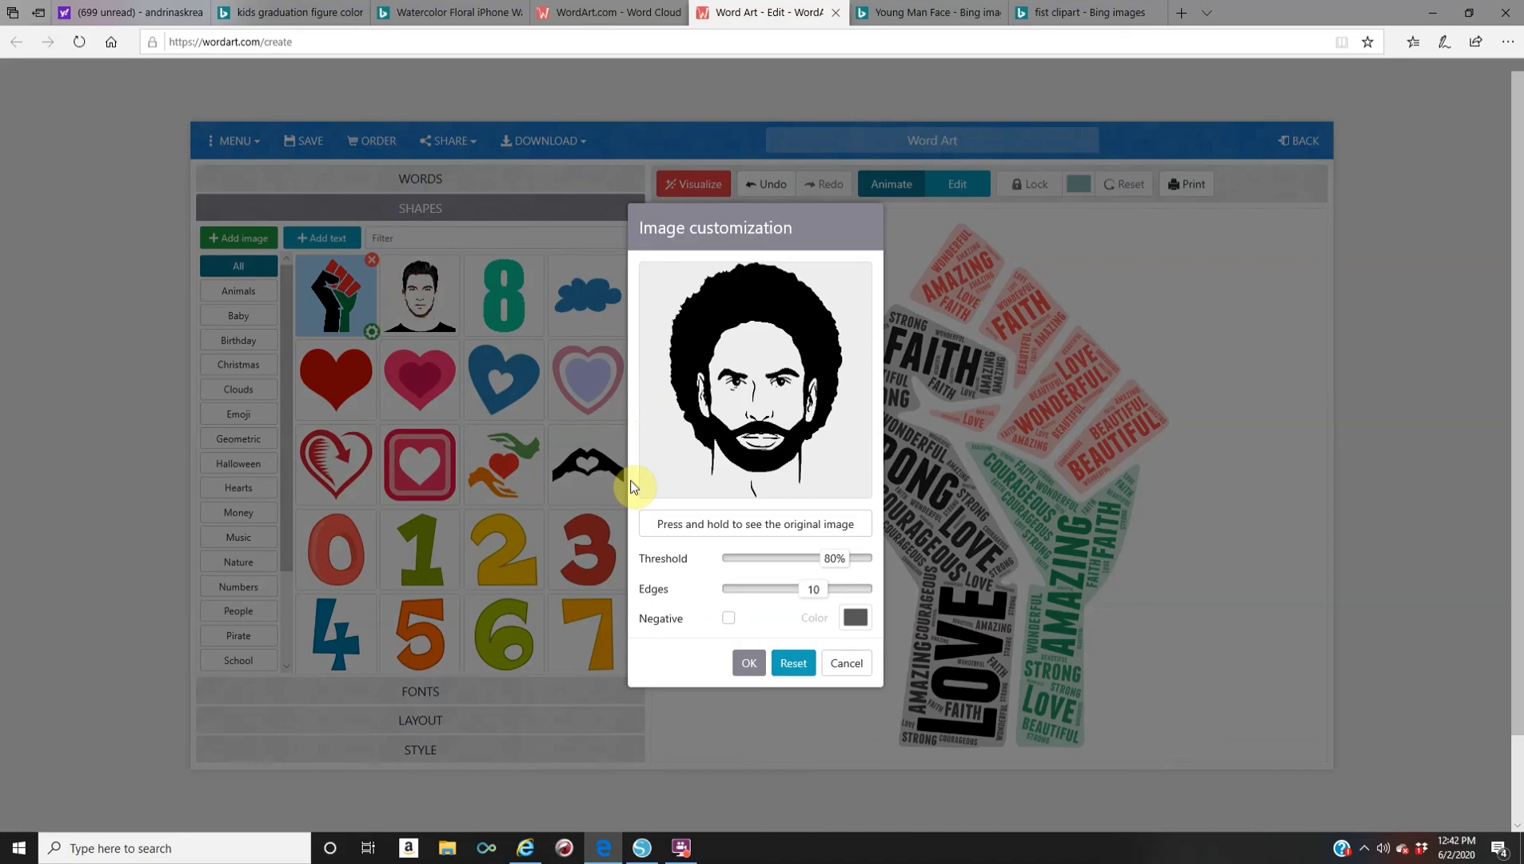
Set the bearded man image's edges to 2 and its threshold to about 30%, and visualize the word cloud
click(750, 588)
click(772, 558)
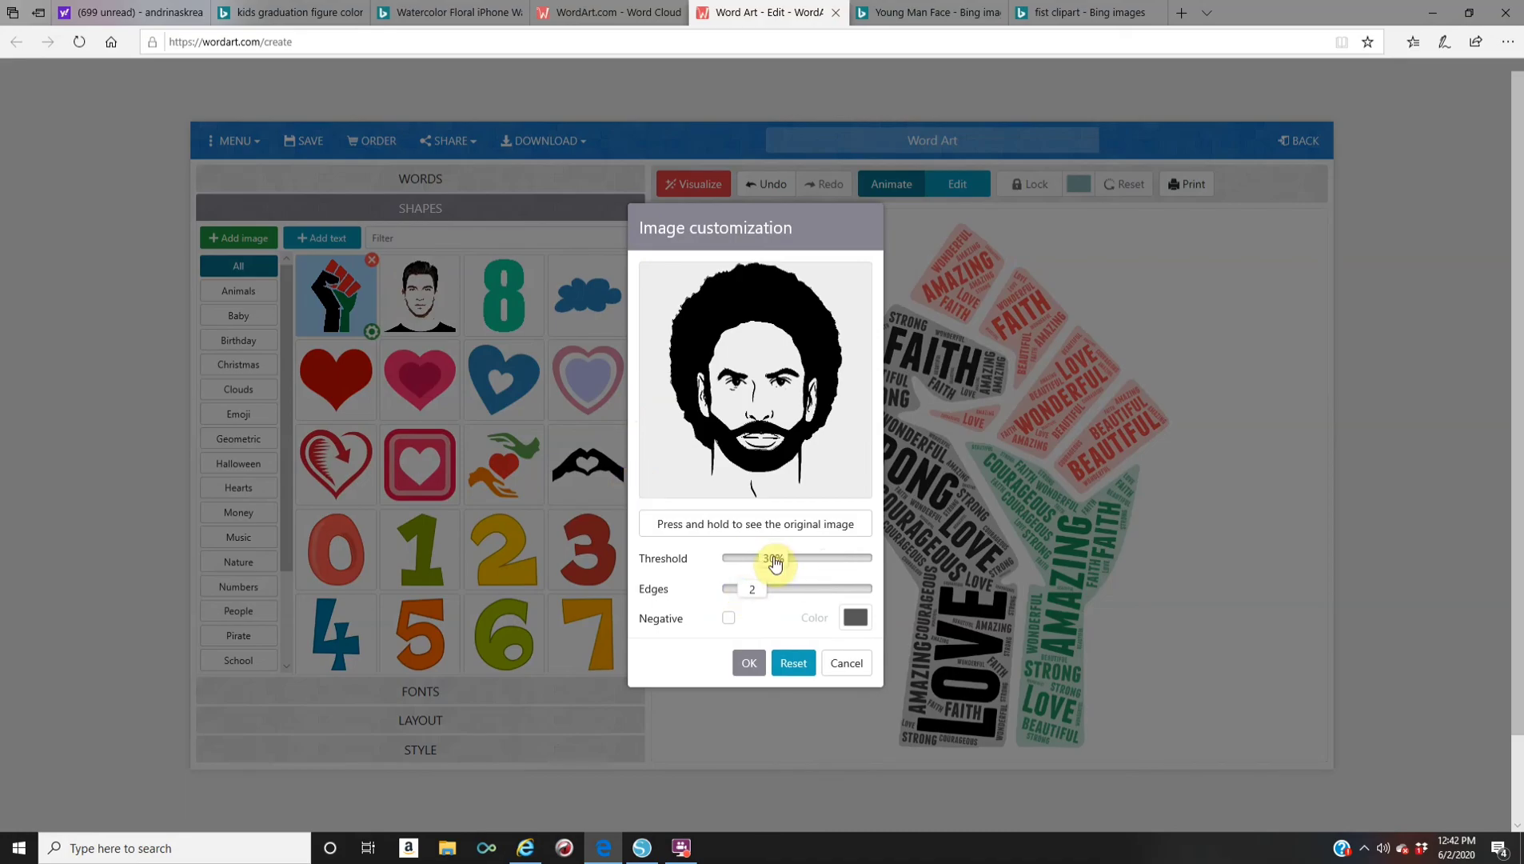
click(753, 669)
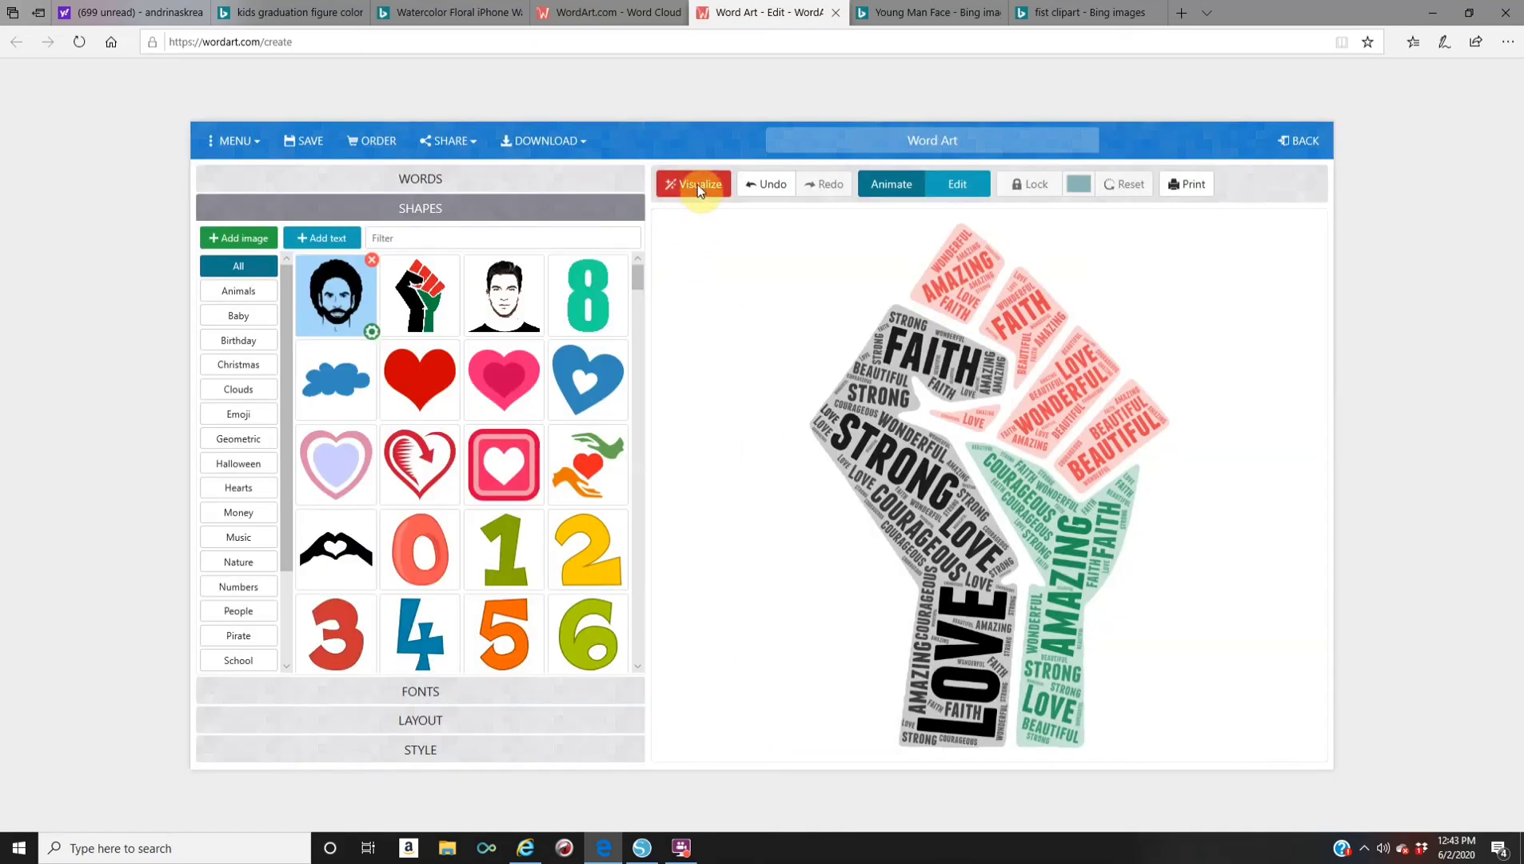
click(698, 184)
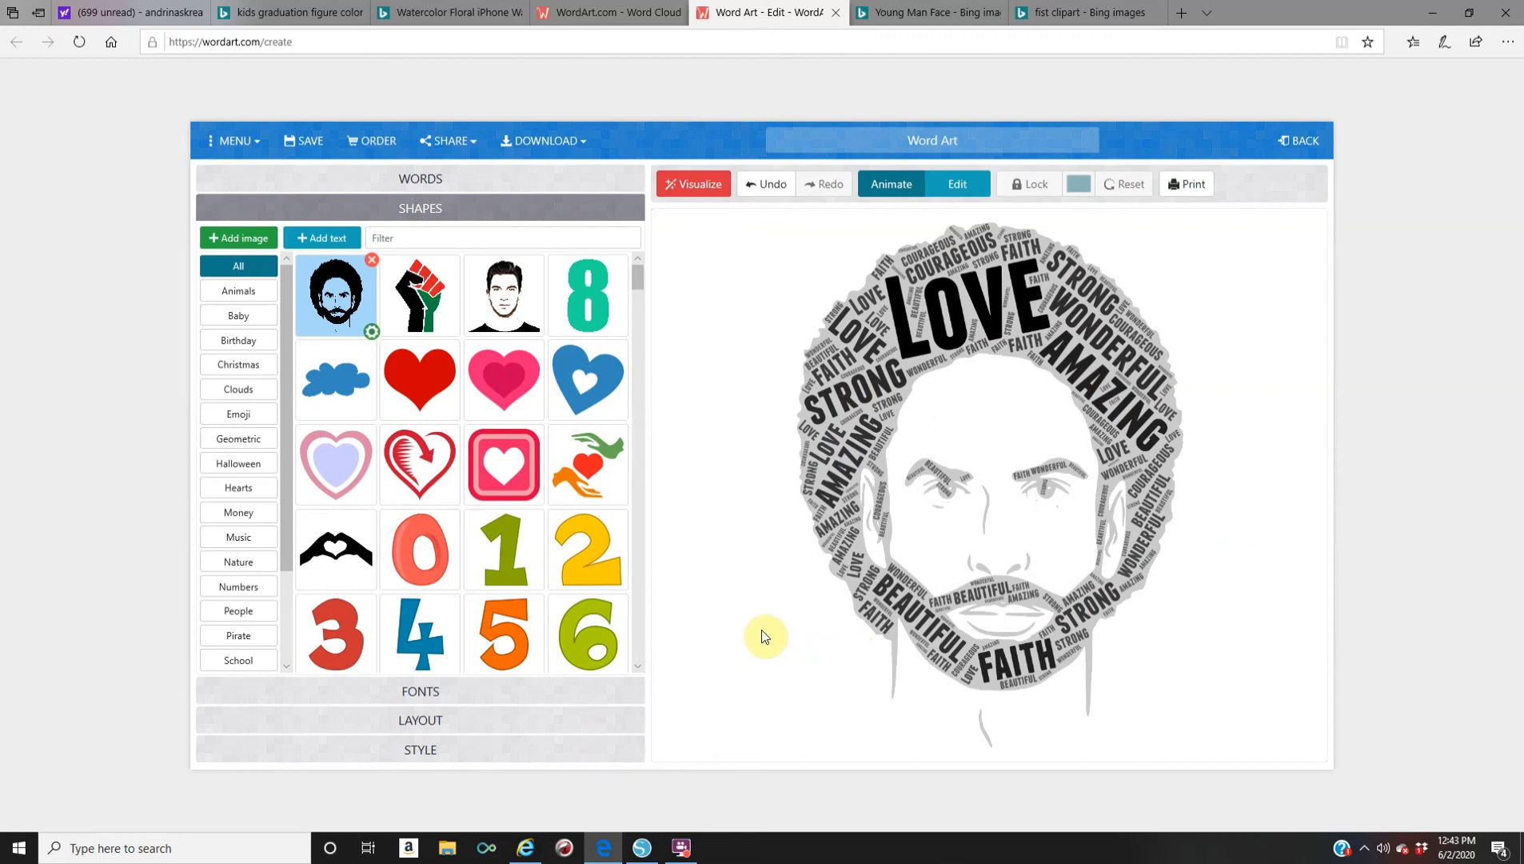
Try the background image at 0%, set it to 16%, and switch the words colors to Custom
click(435, 752)
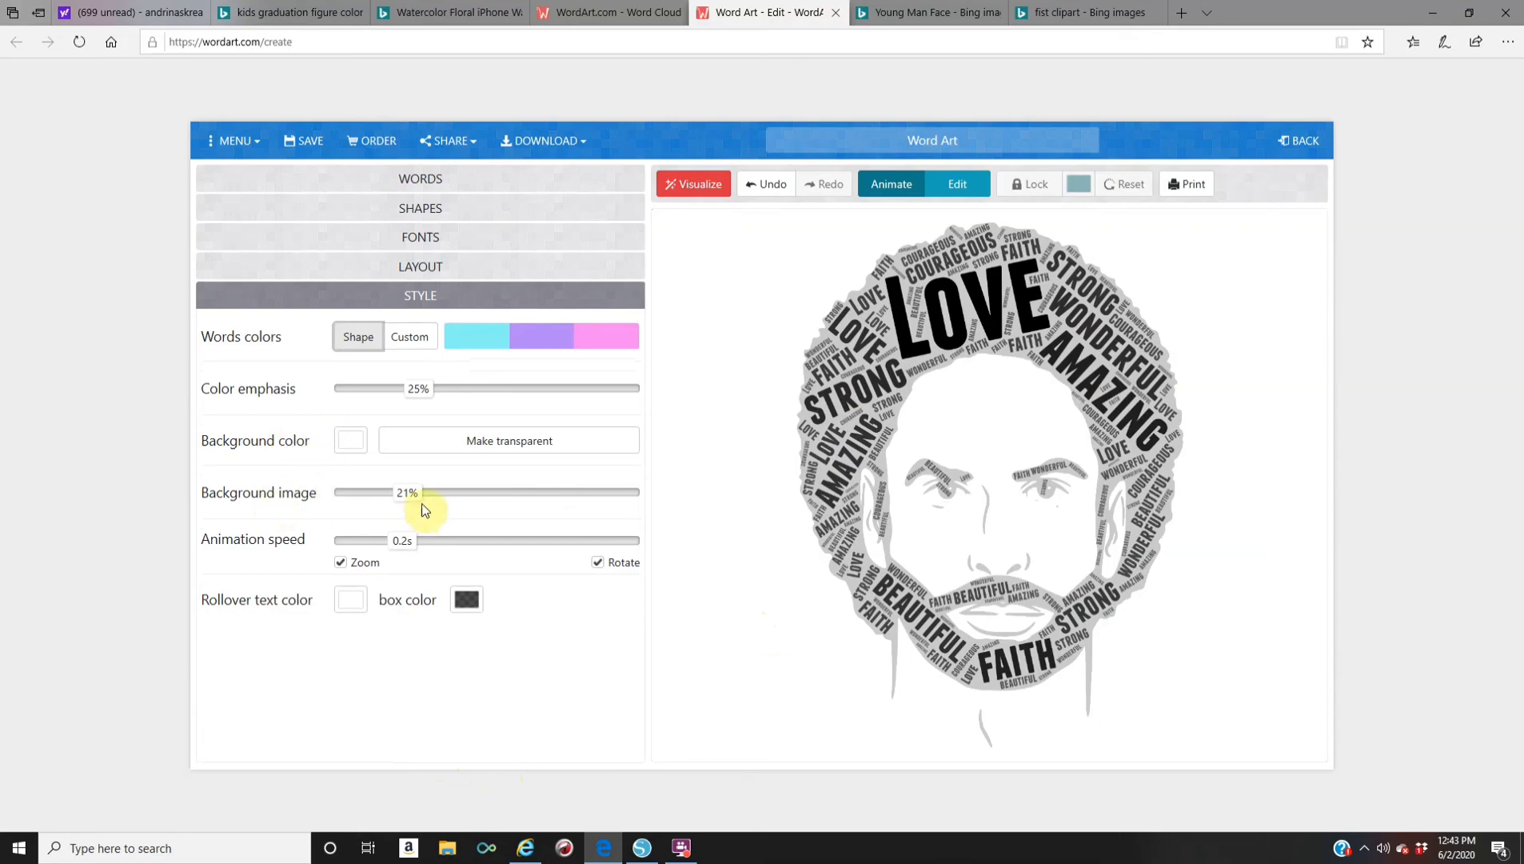
drag(370, 493, 355, 498)
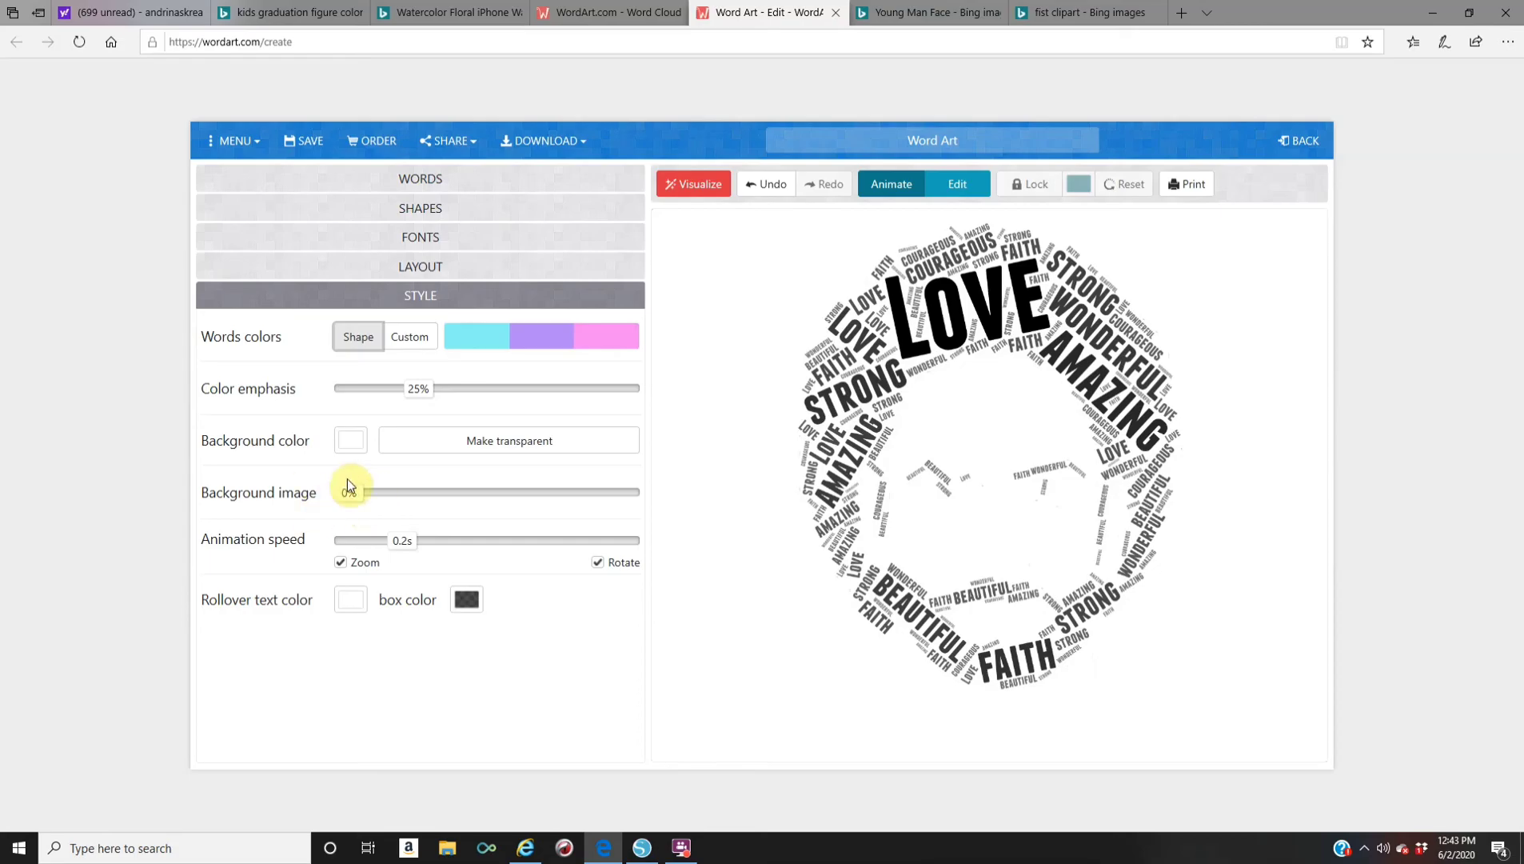
drag(368, 491, 395, 500)
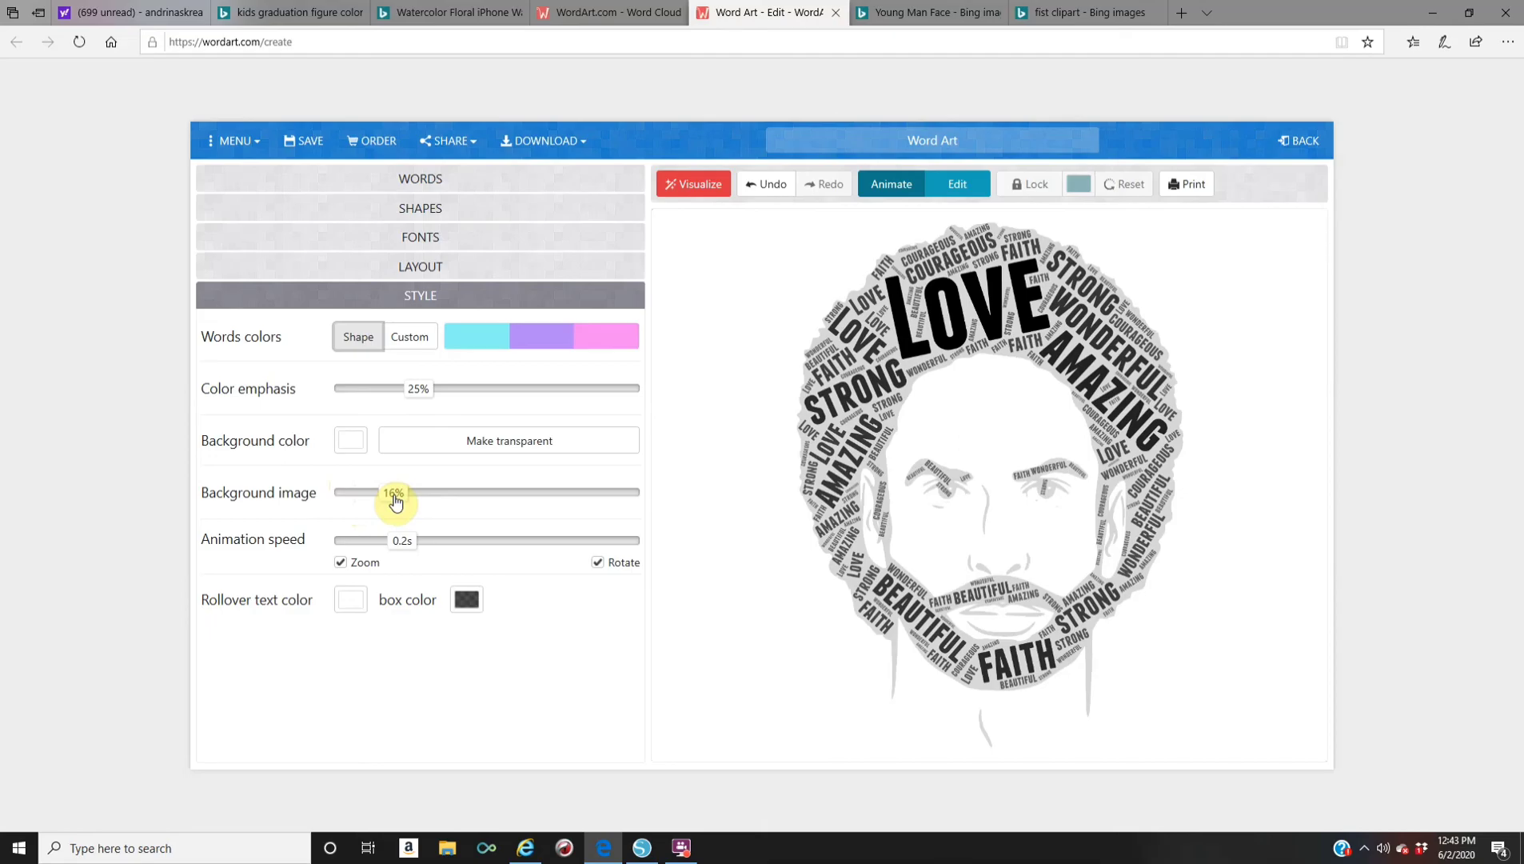
click(418, 348)
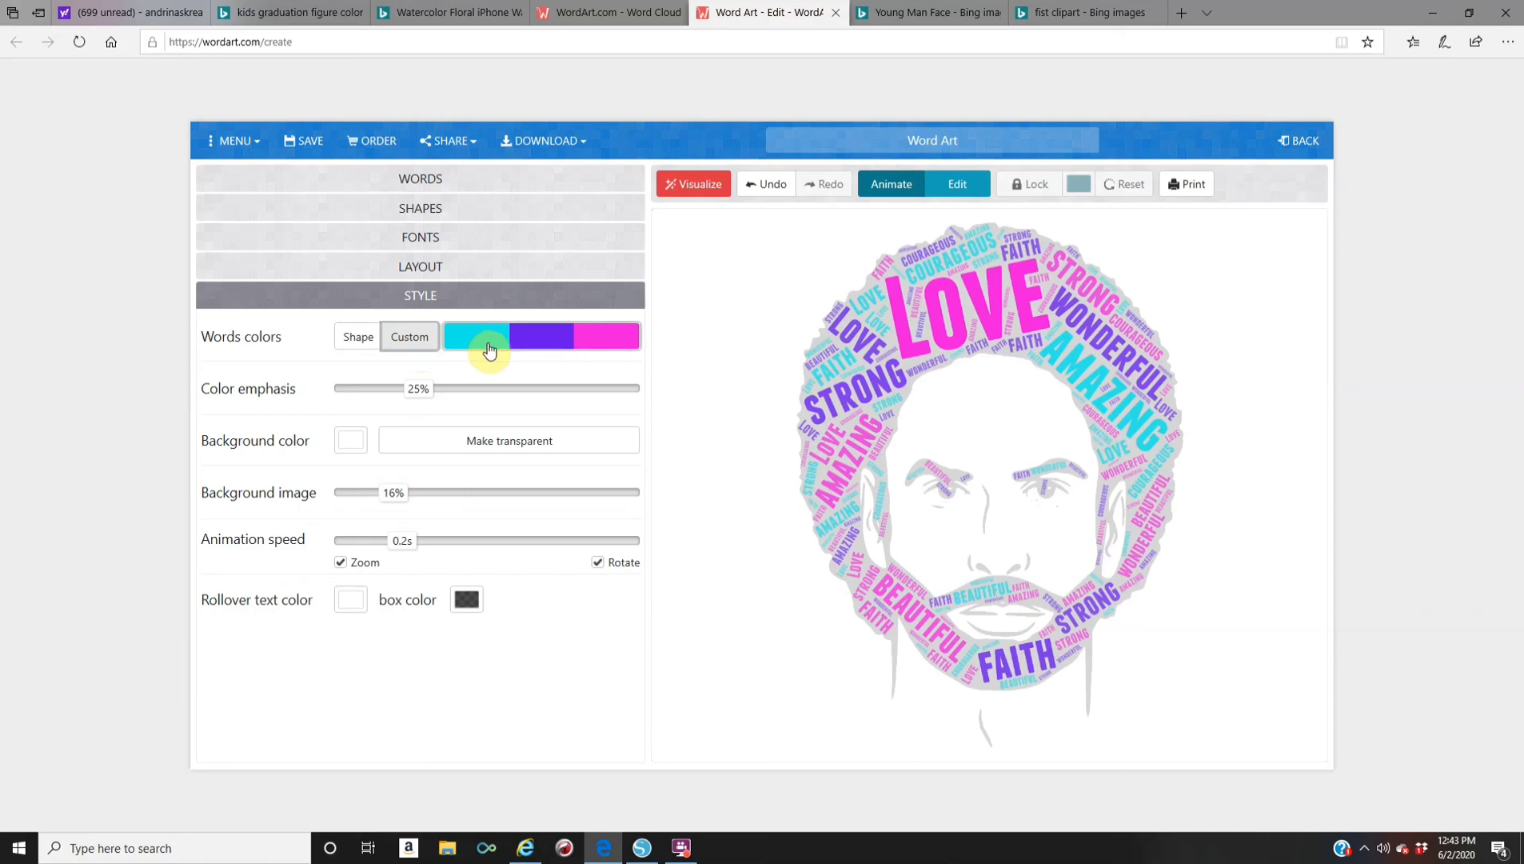
Change the word layout to Horizontal and regenerate the bearded man's word cloud
click(444, 270)
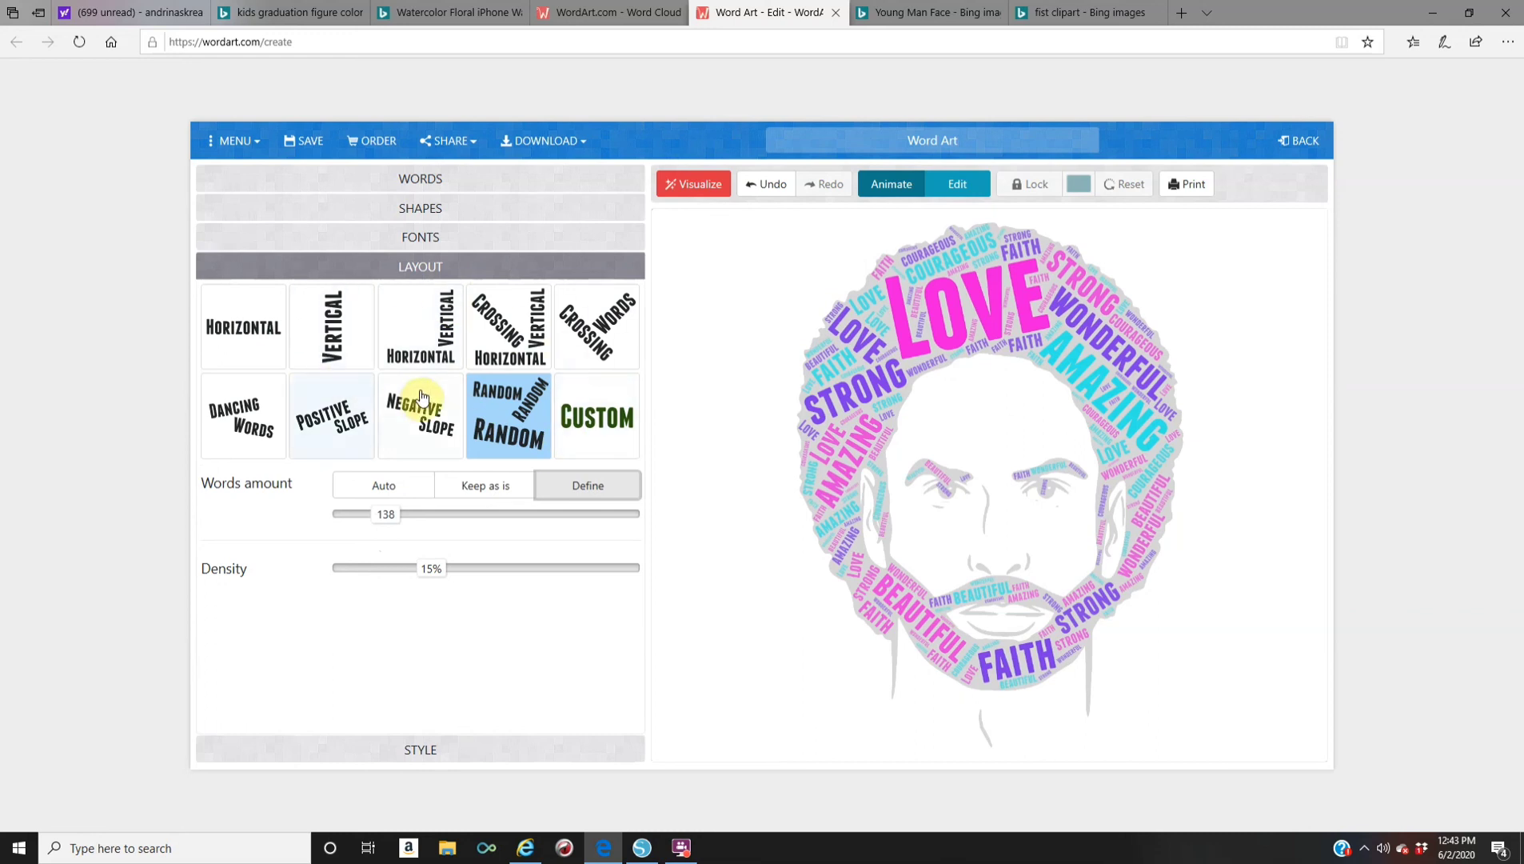
click(263, 358)
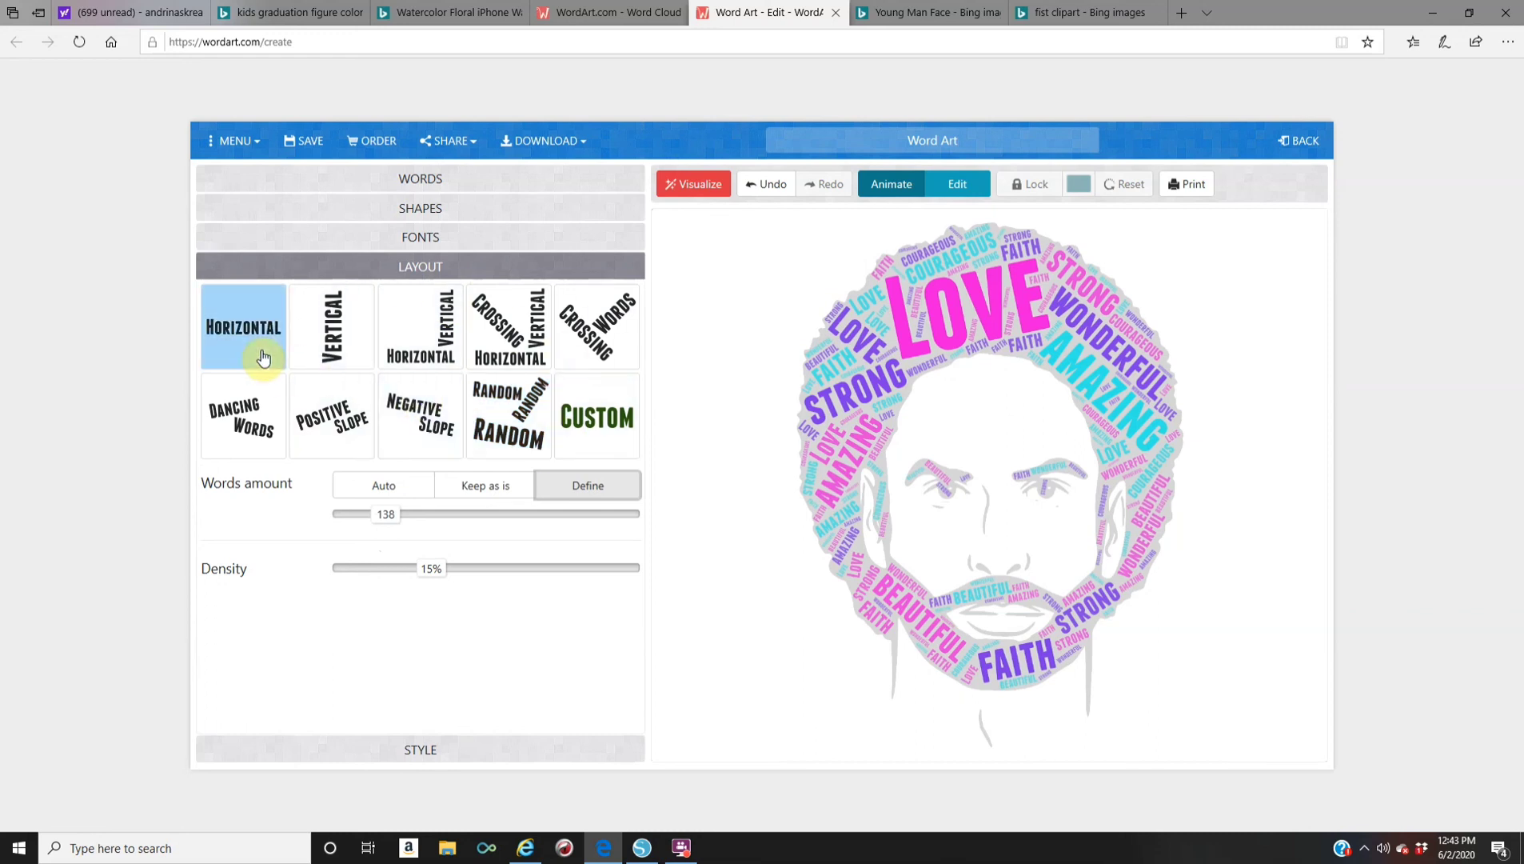
click(719, 188)
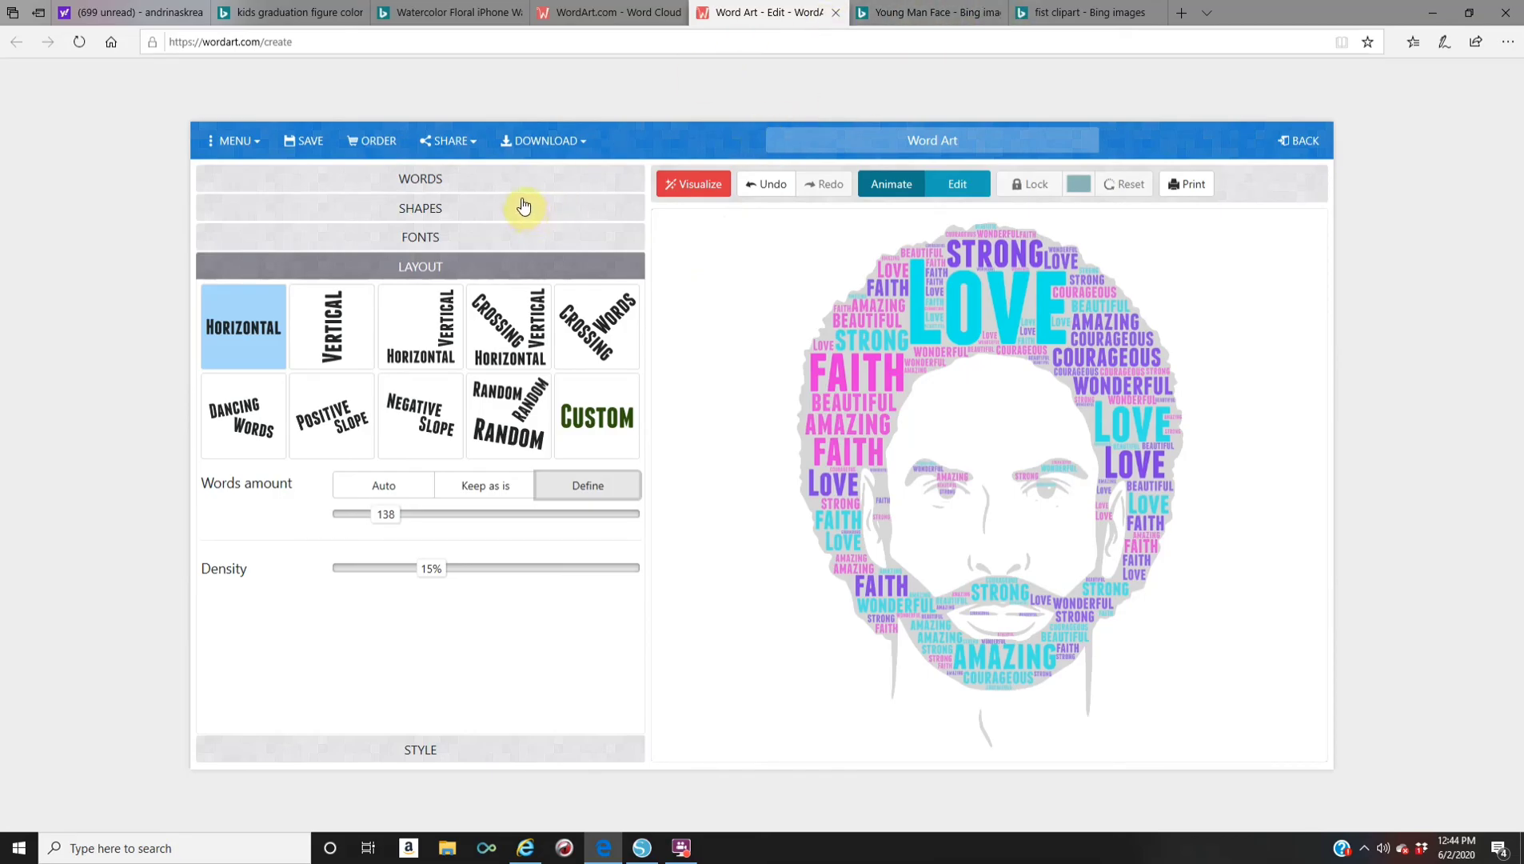
Upload the cover Stop Sign image from the pictures folder as a new shape
click(465, 190)
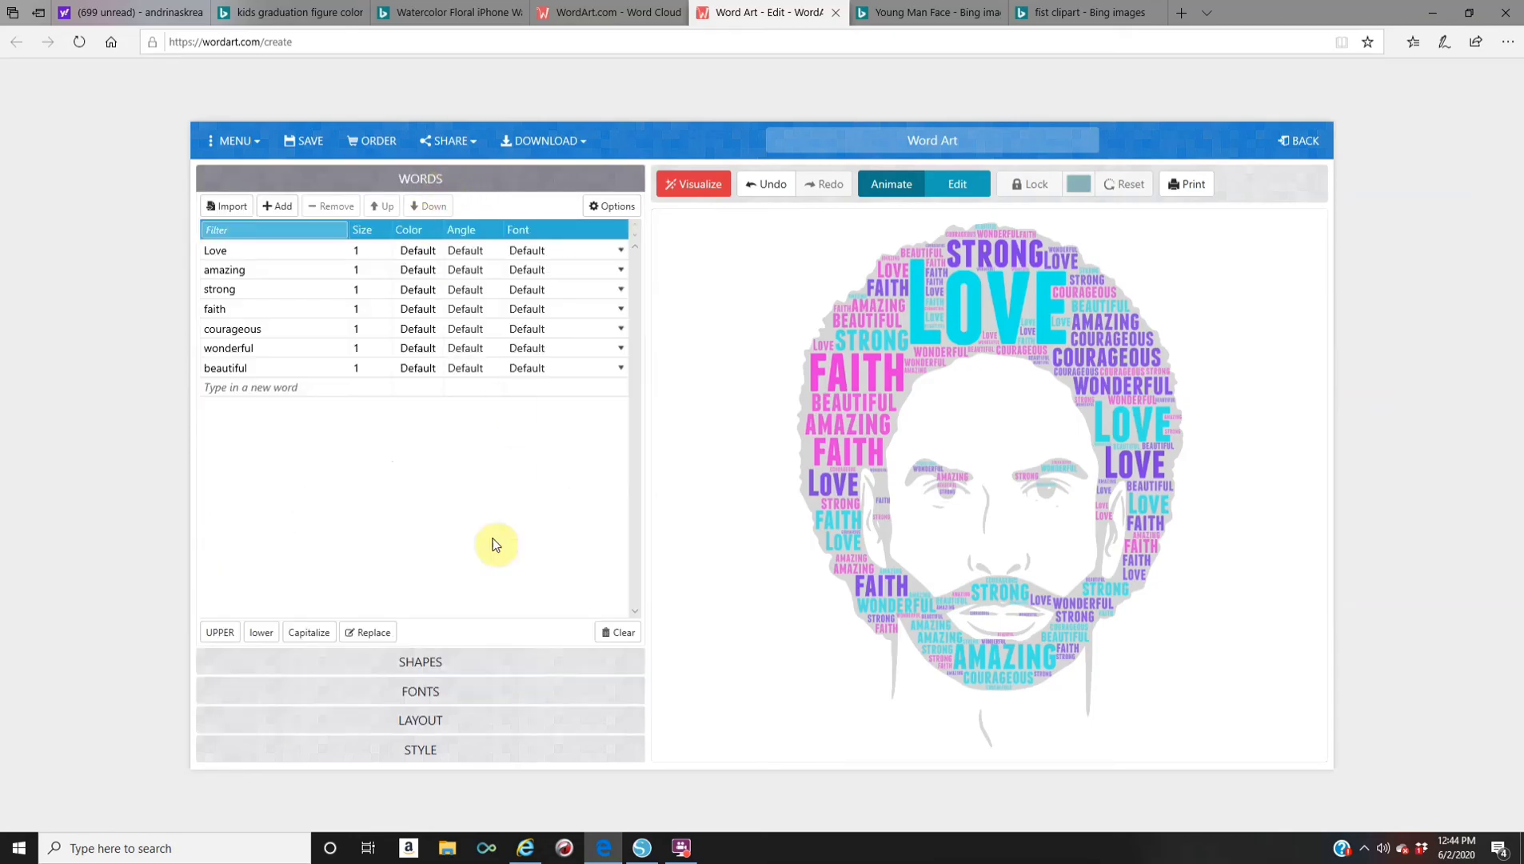
click(421, 666)
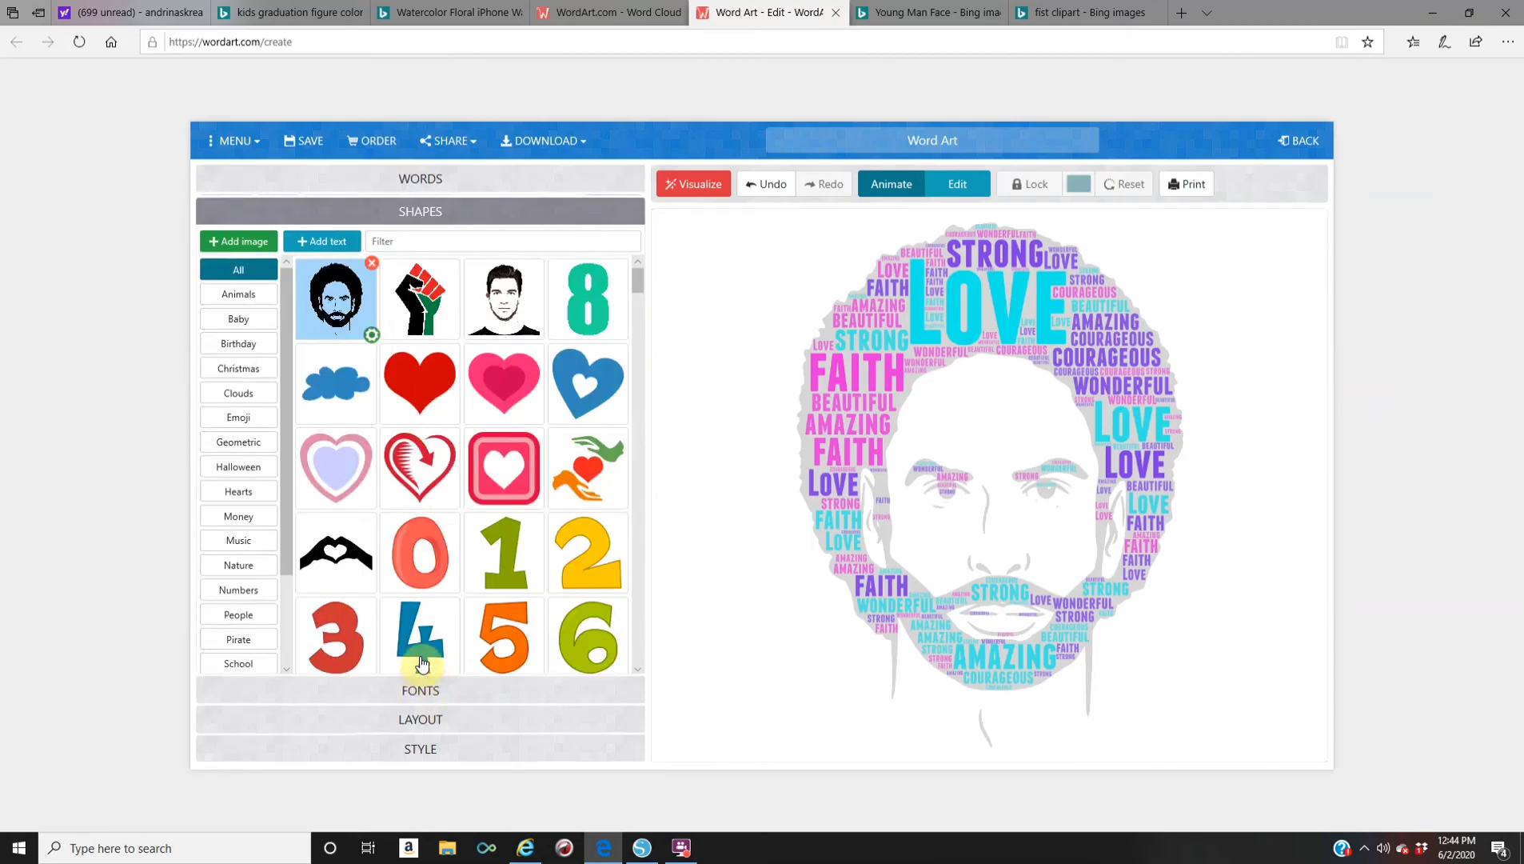
scroll(446, 506, down, 8)
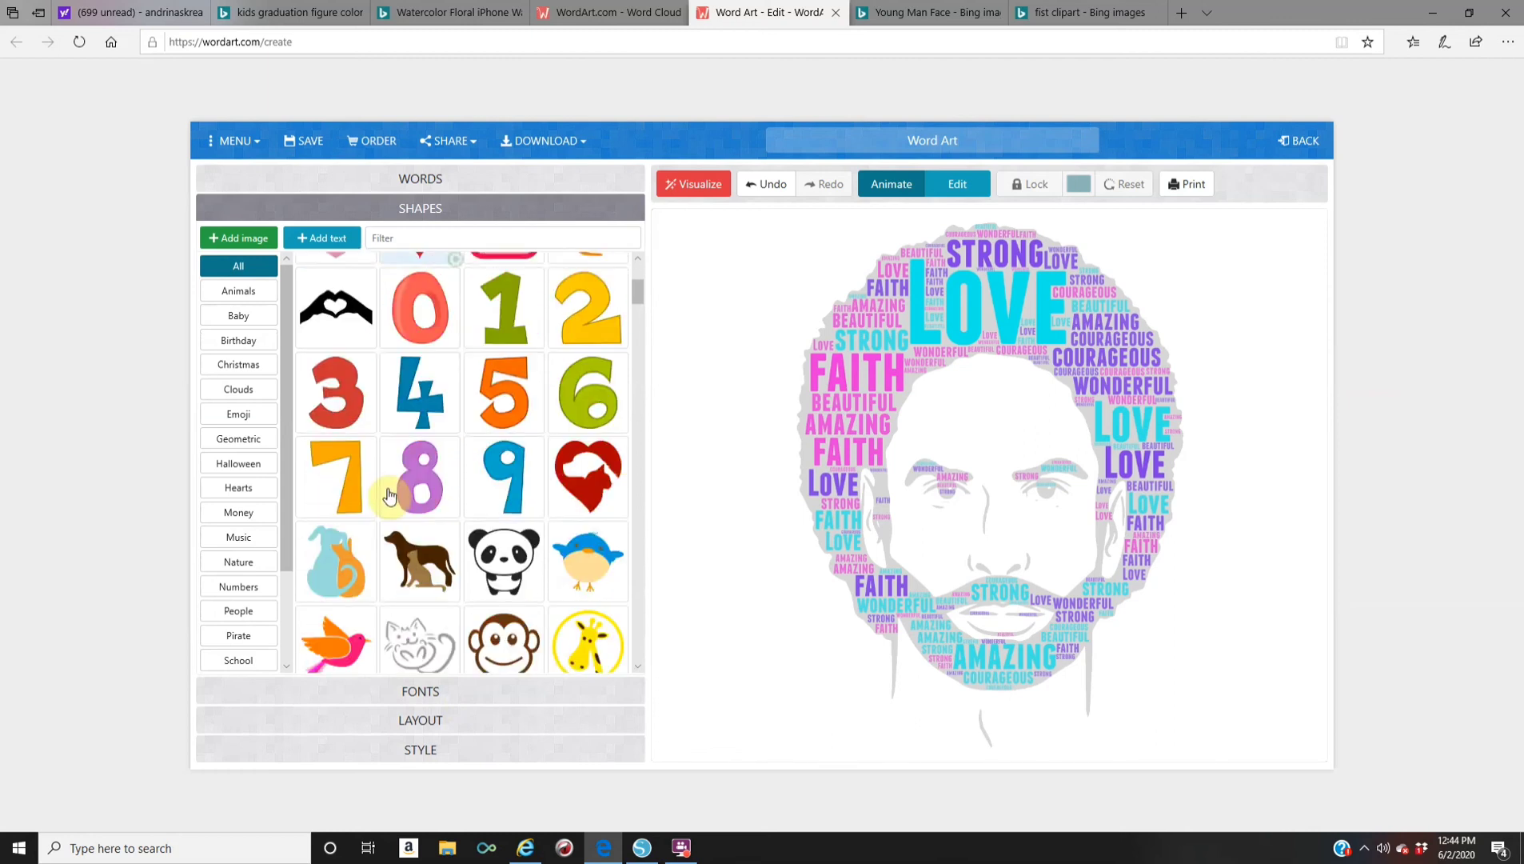
scroll(387, 496, down, 7)
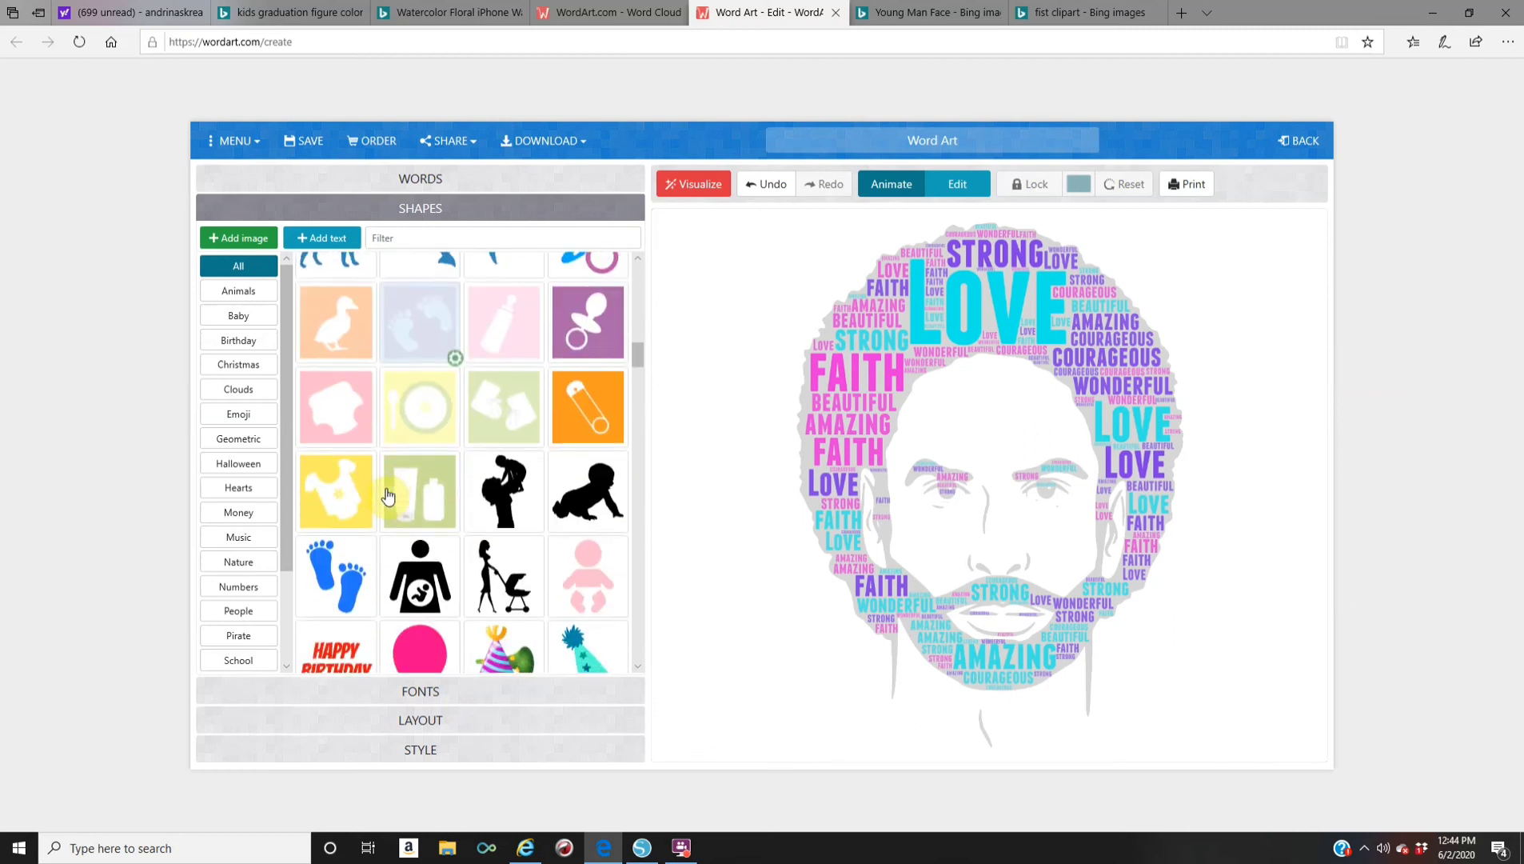
scroll(387, 496, up, 2)
scroll(387, 496, up, 9)
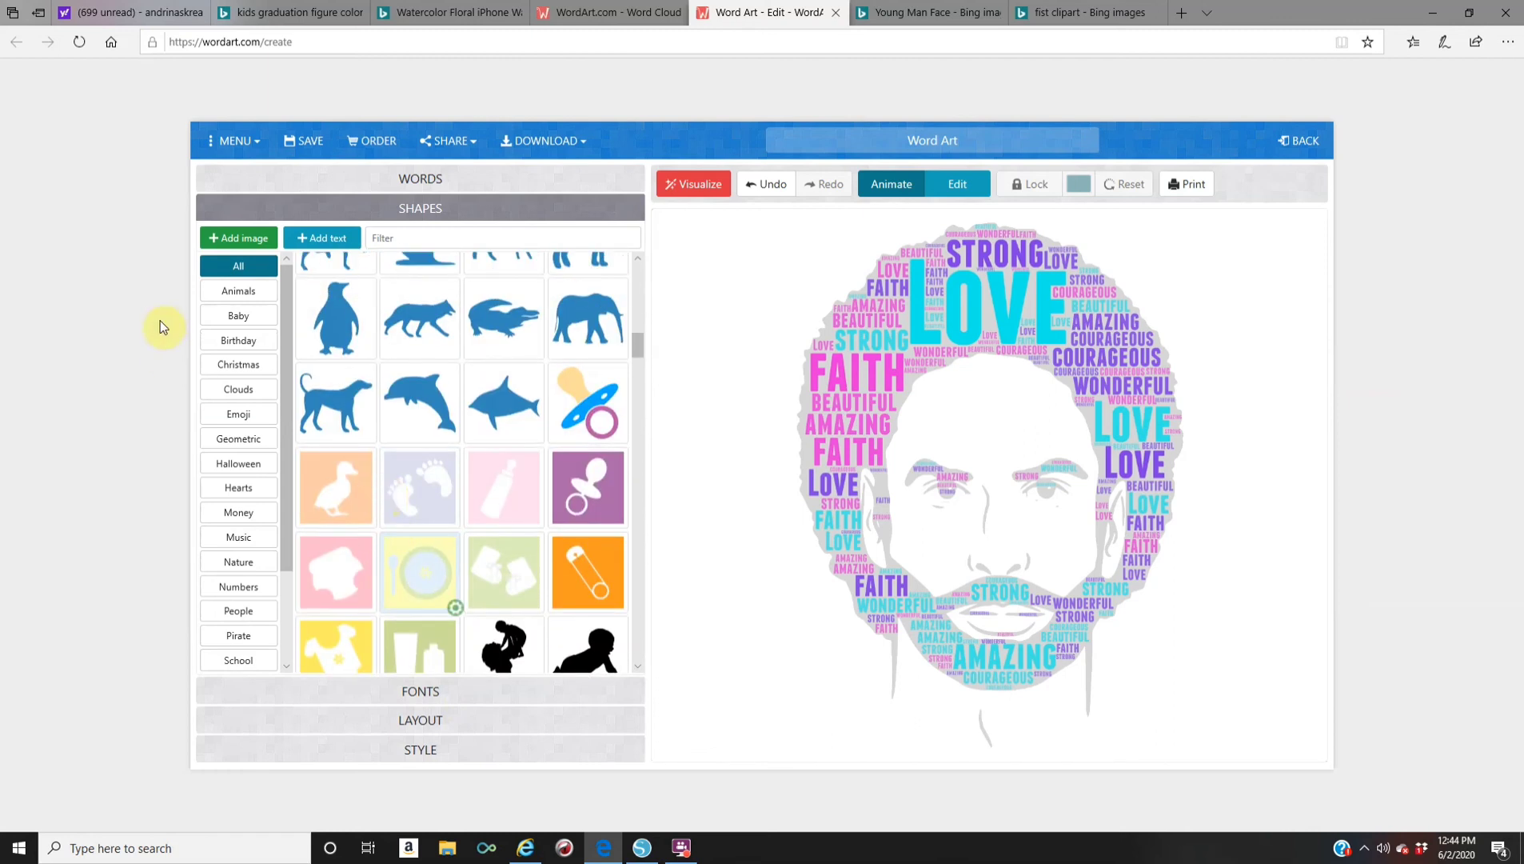
click(237, 239)
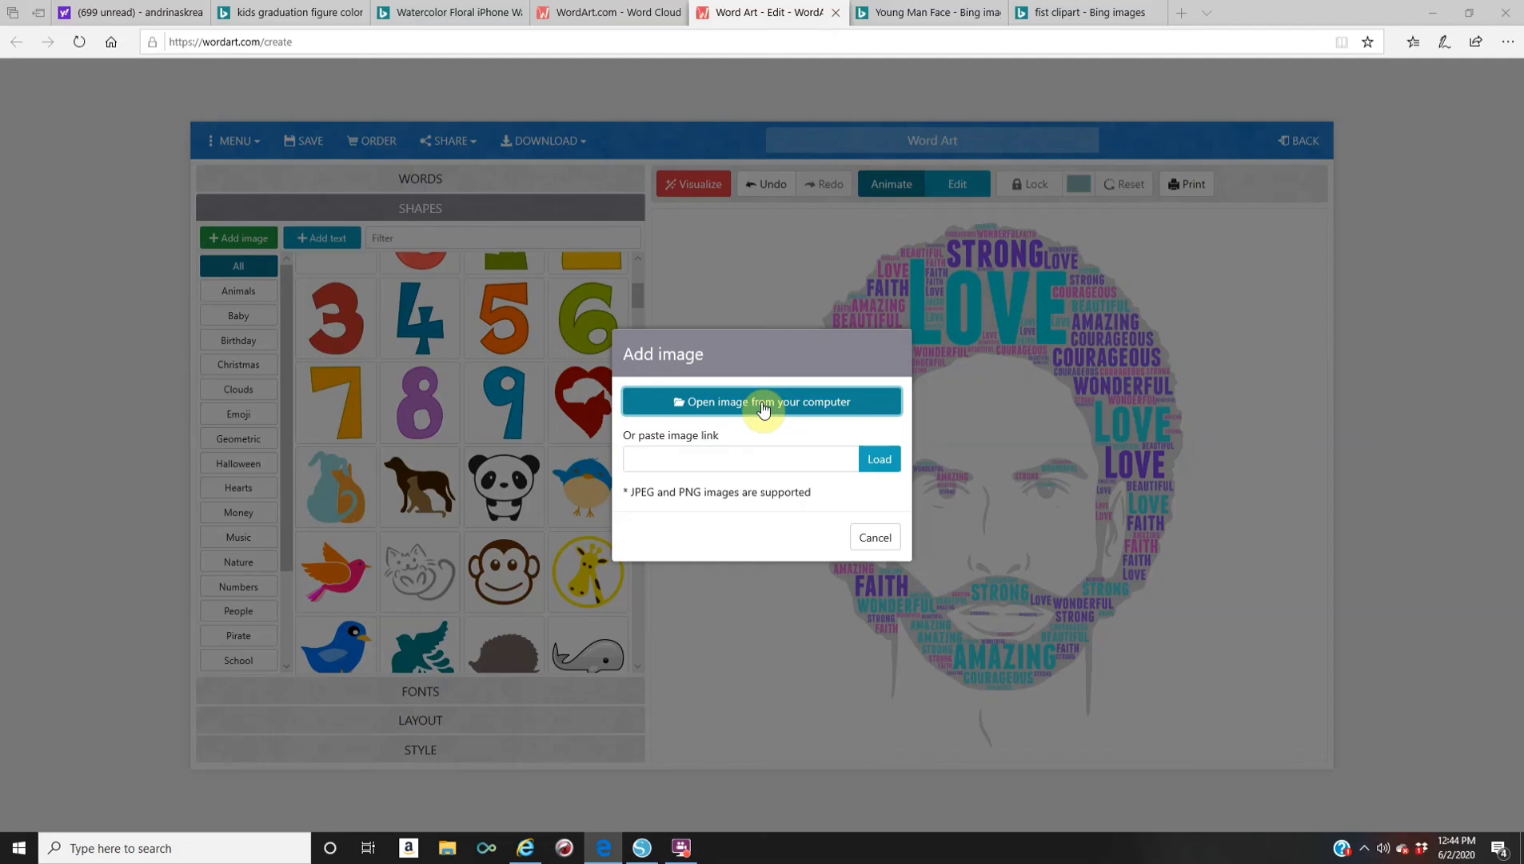
click(763, 406)
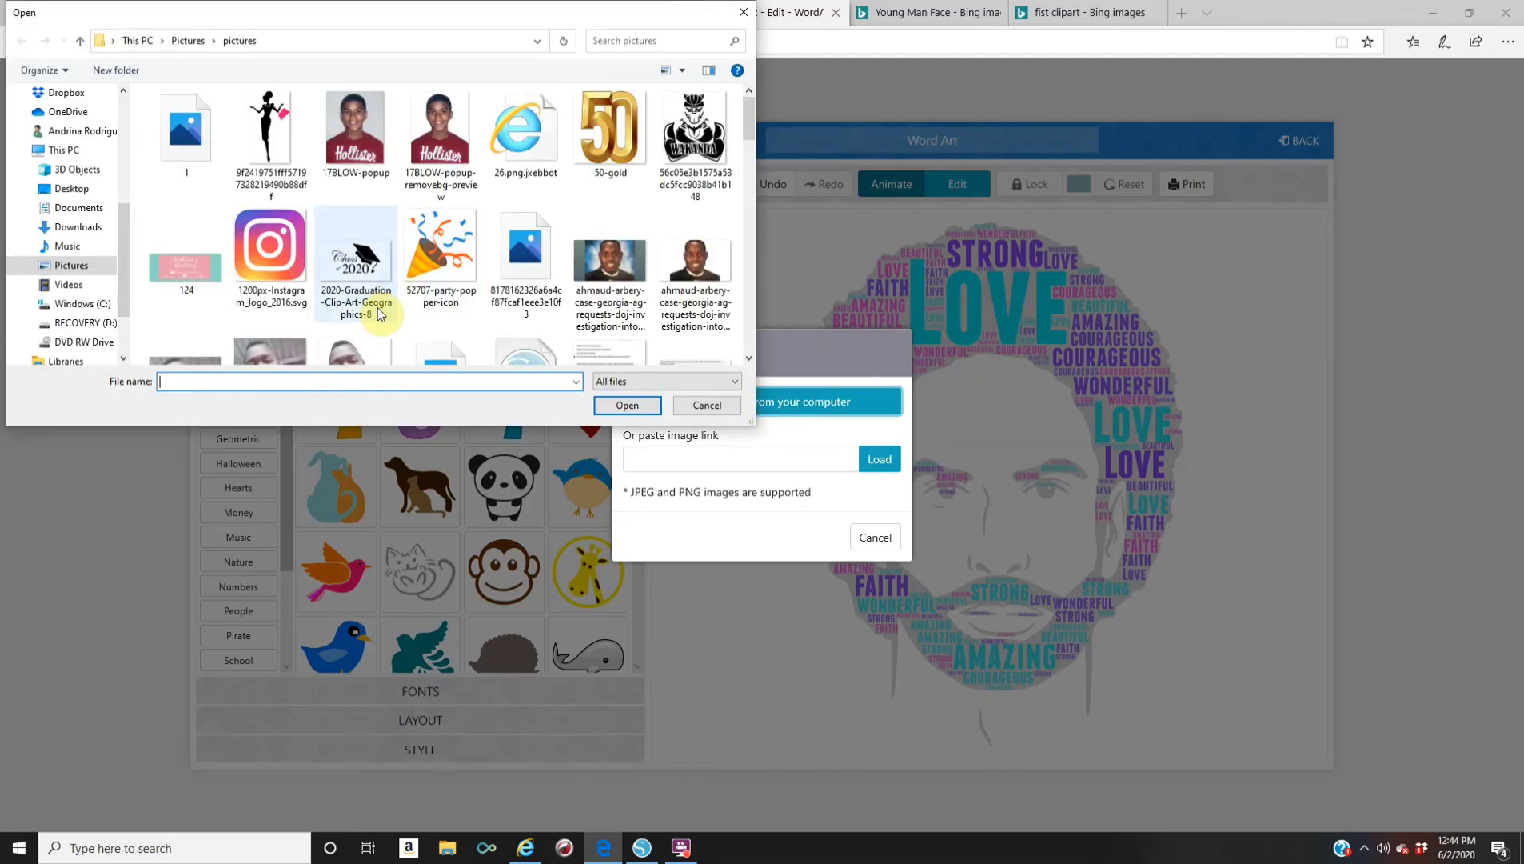
scroll(380, 314, down, 1)
scroll(378, 309, down, 5)
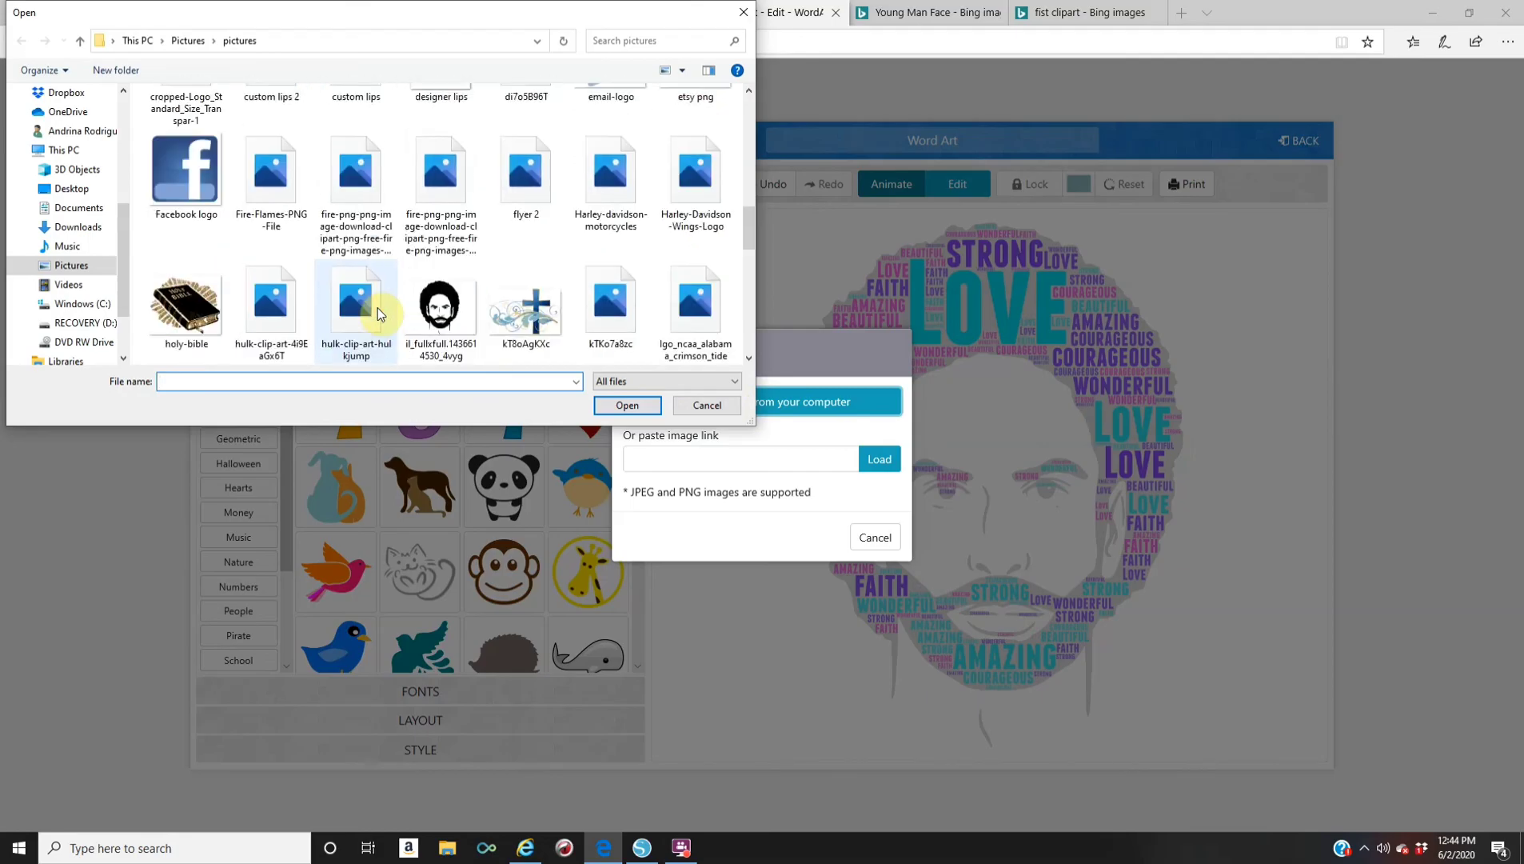
scroll(378, 308, down, 5)
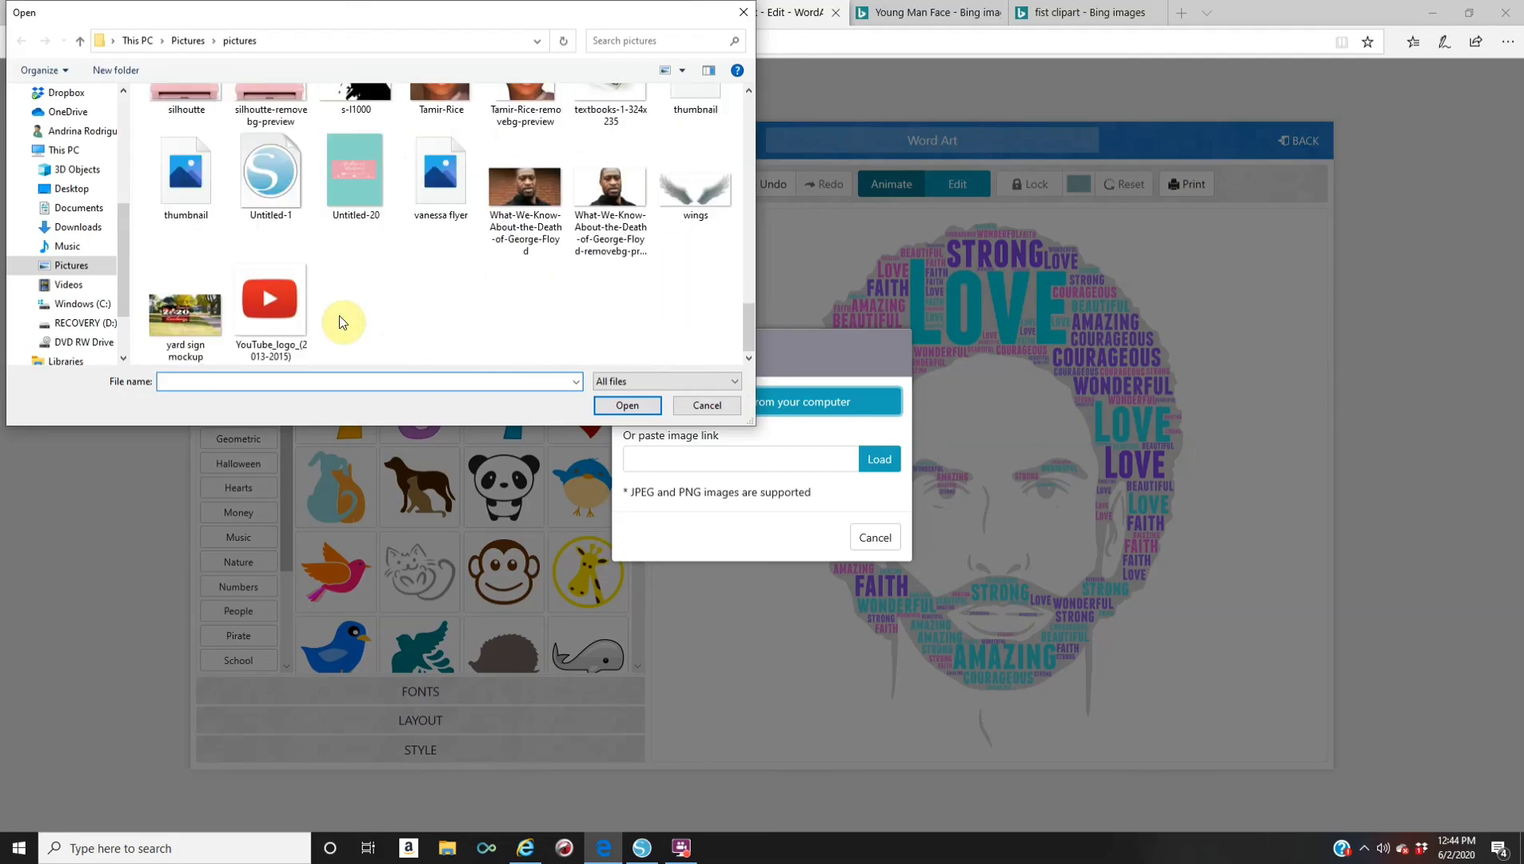
scroll(339, 316, up, 10)
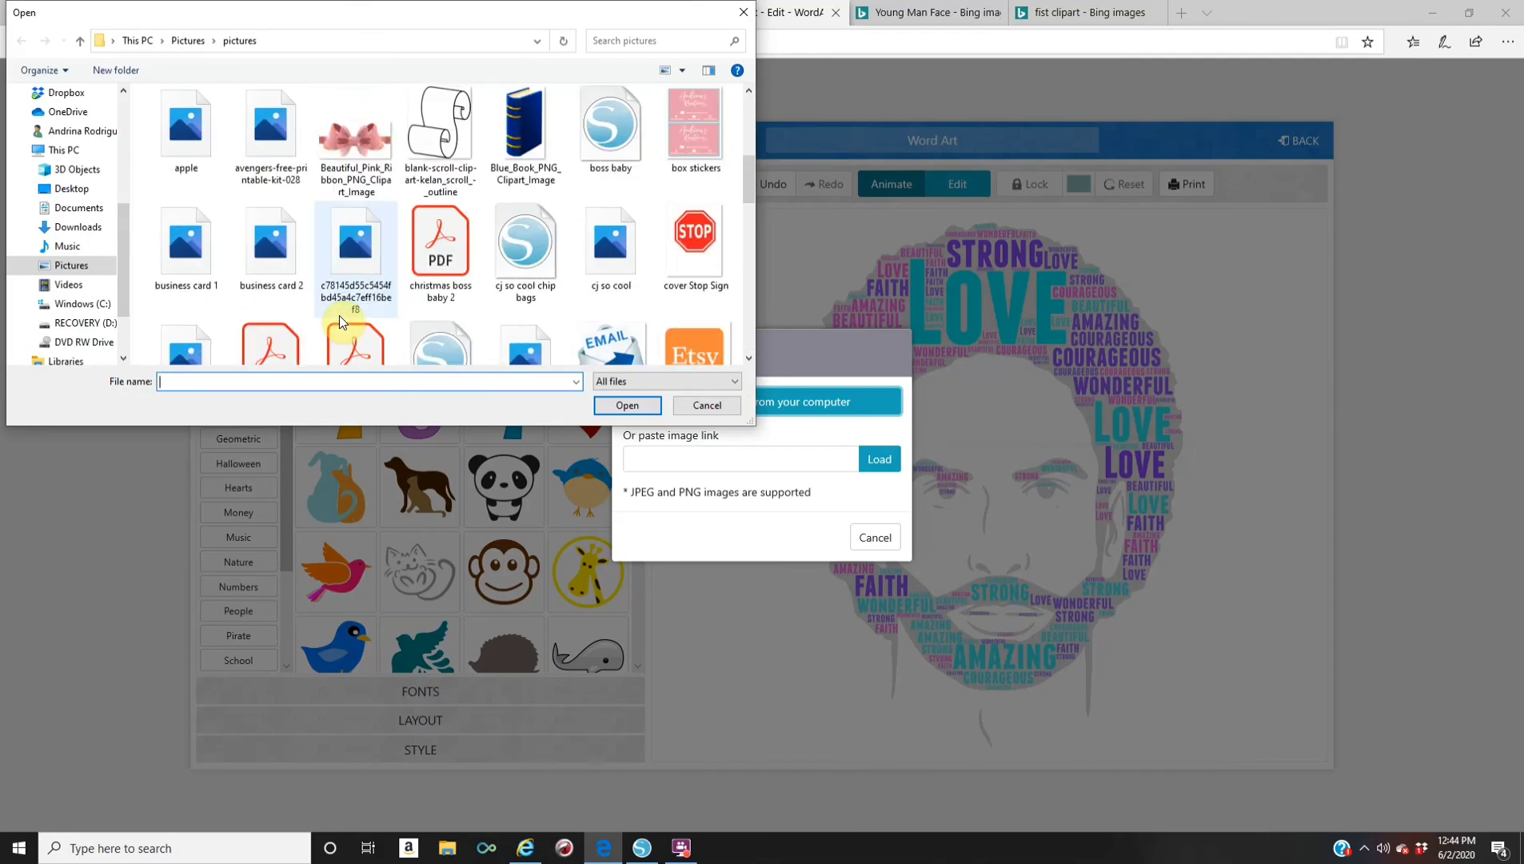
click(693, 244)
click(627, 406)
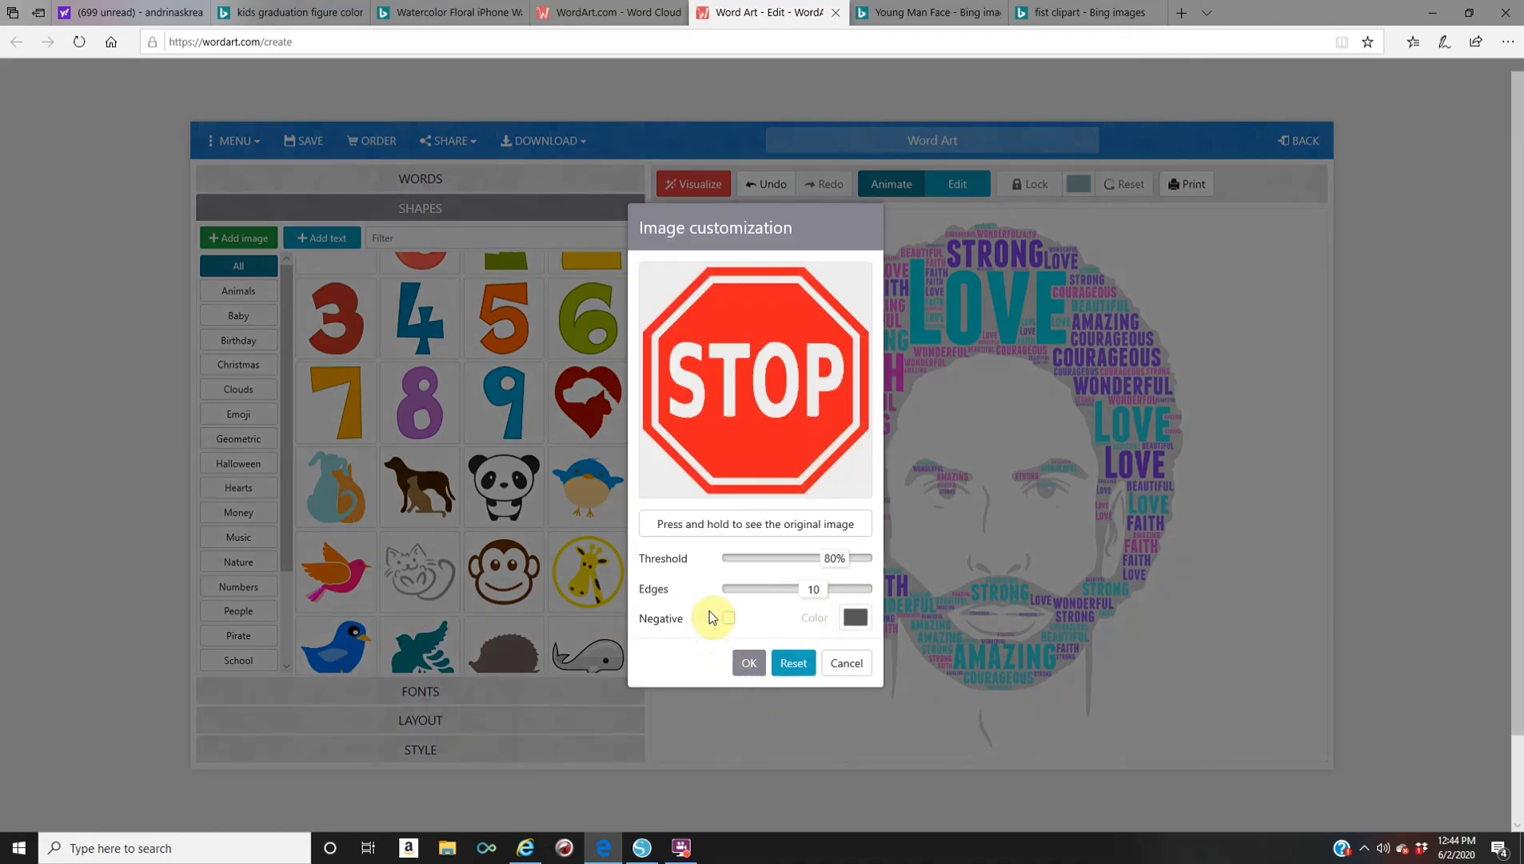
Accept the stop sign's default image customization and visualize its word cloud
click(748, 669)
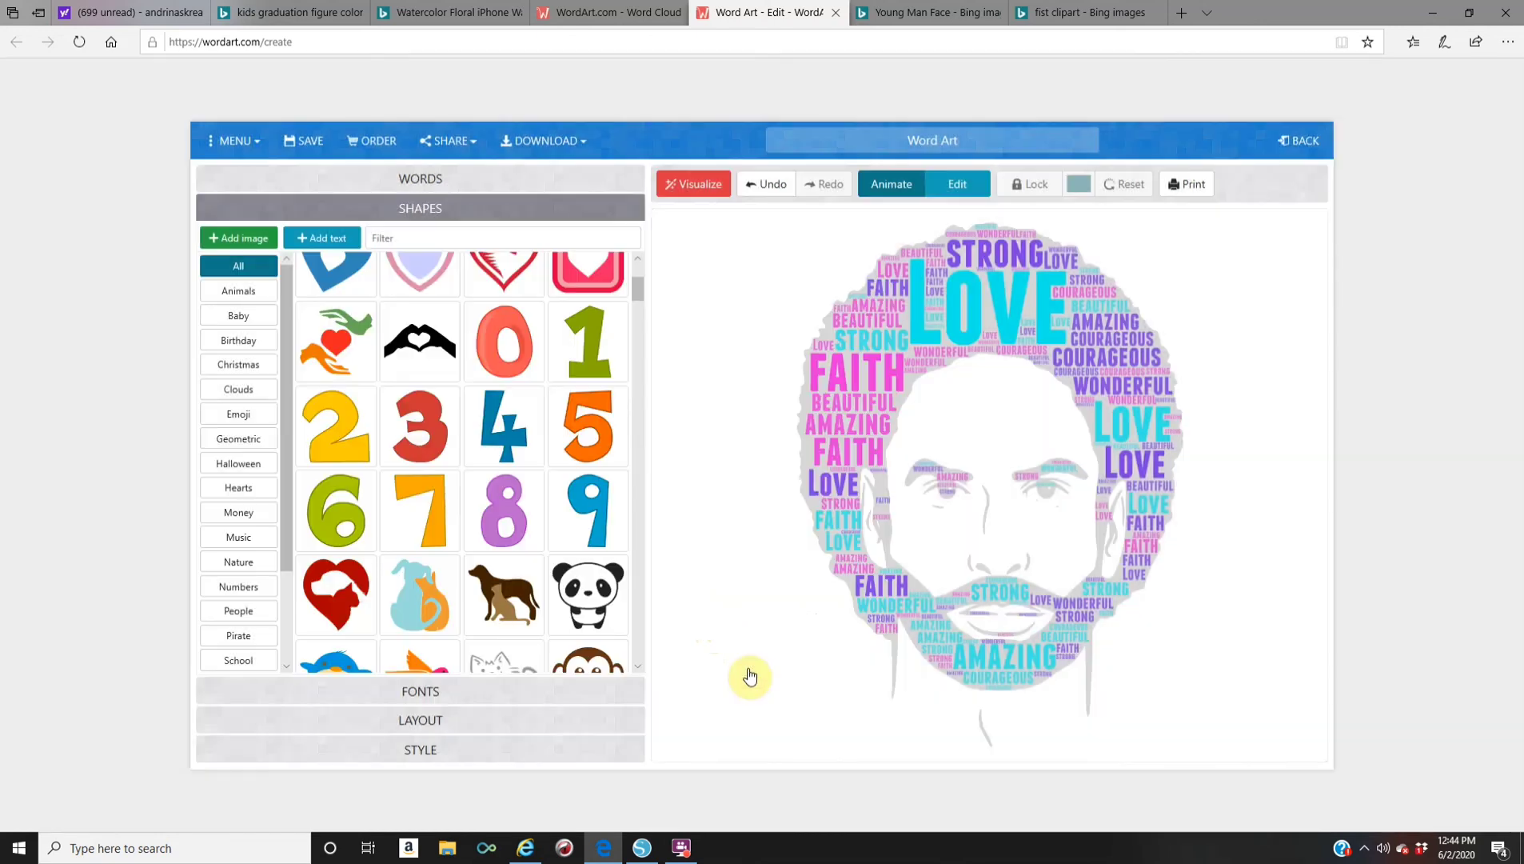
click(696, 190)
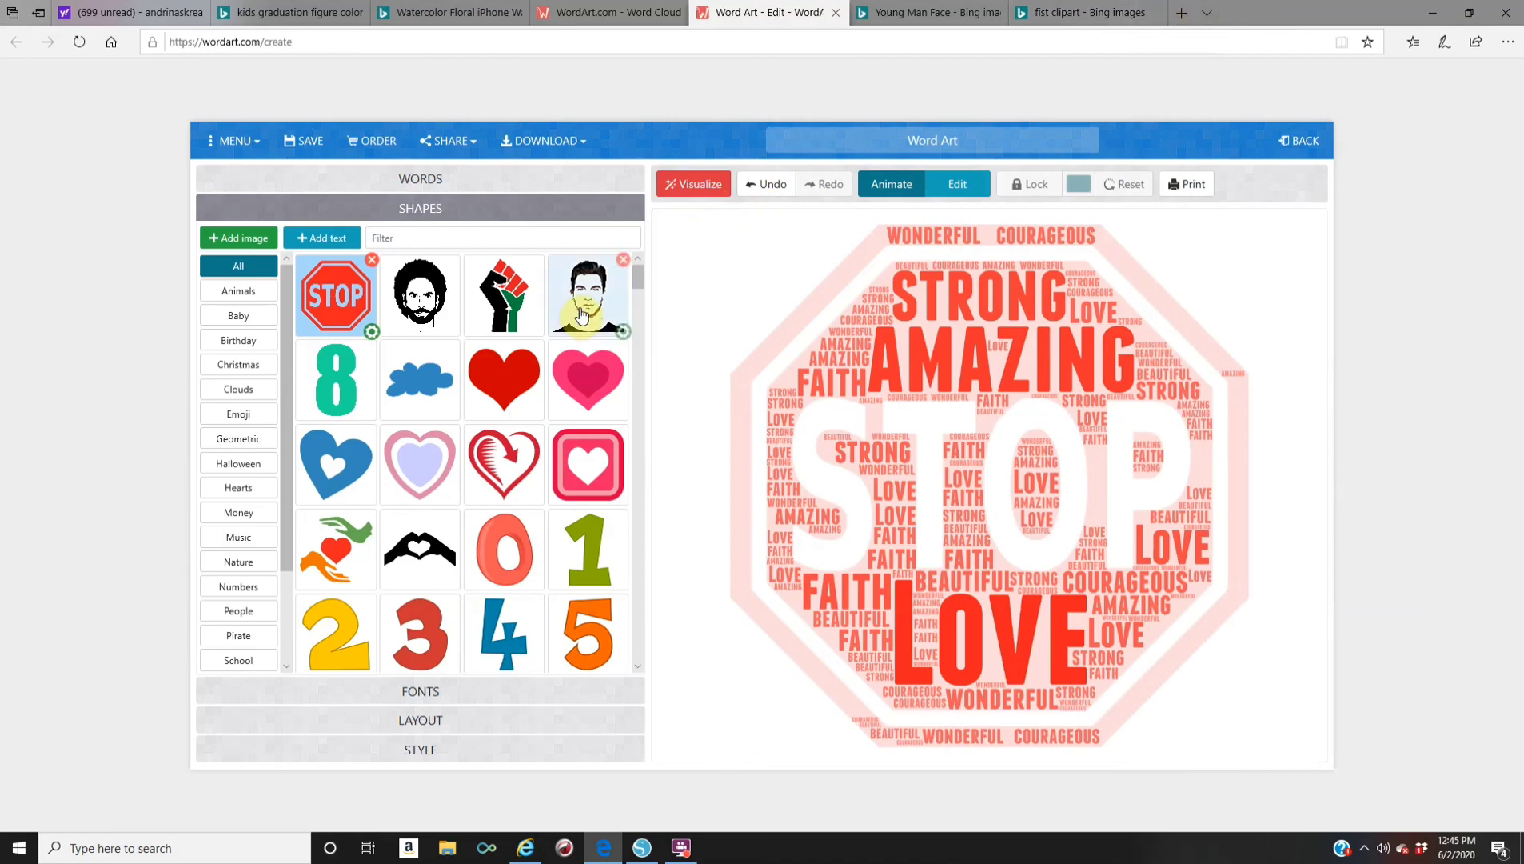
click(482, 328)
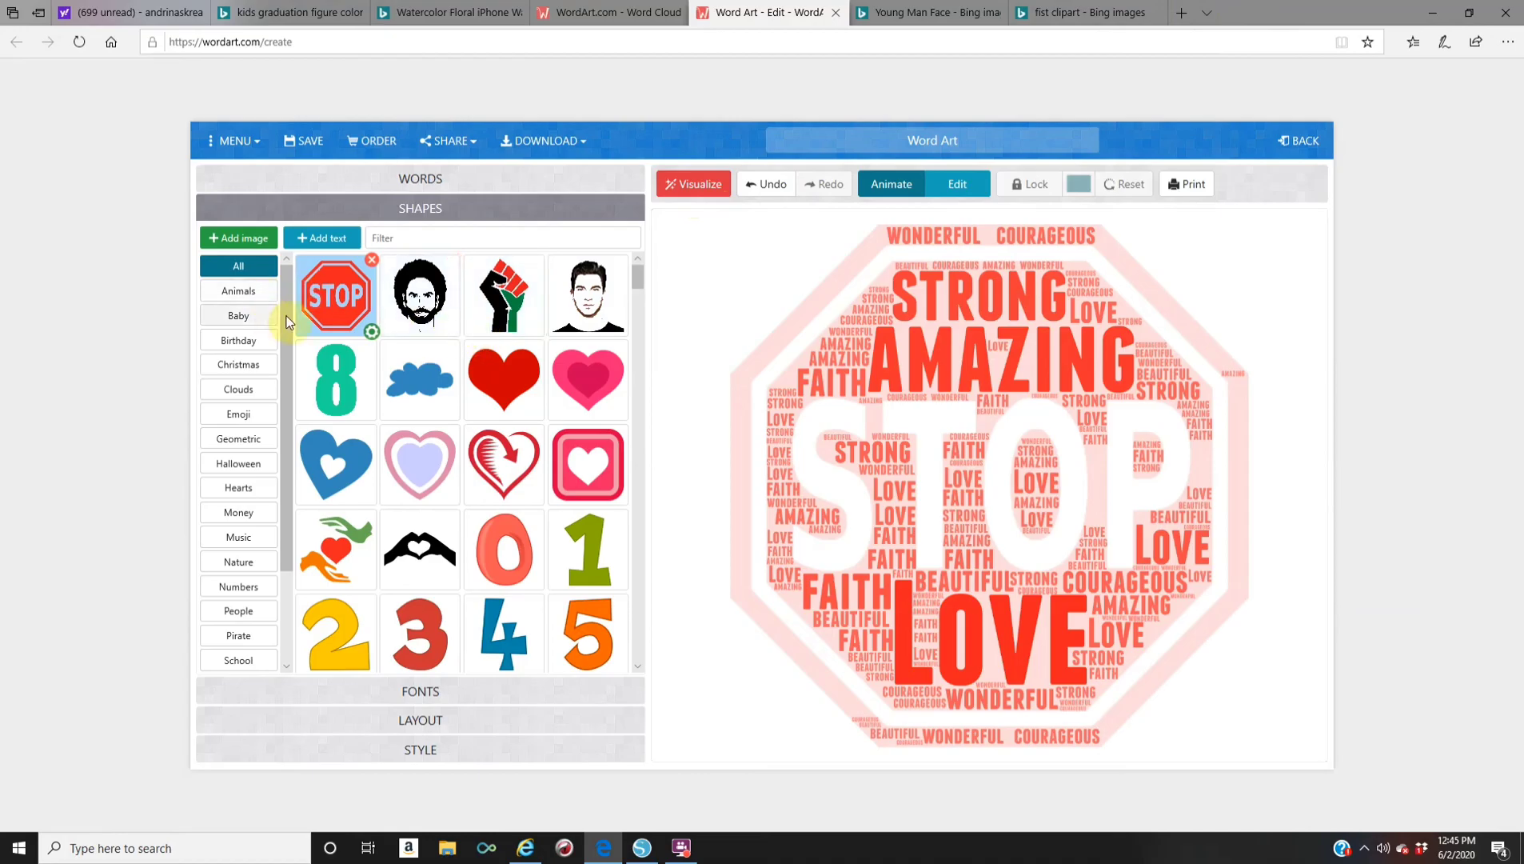
Add the creator's first name in capital letters as a new text shape and visualize its word cloud
click(324, 244)
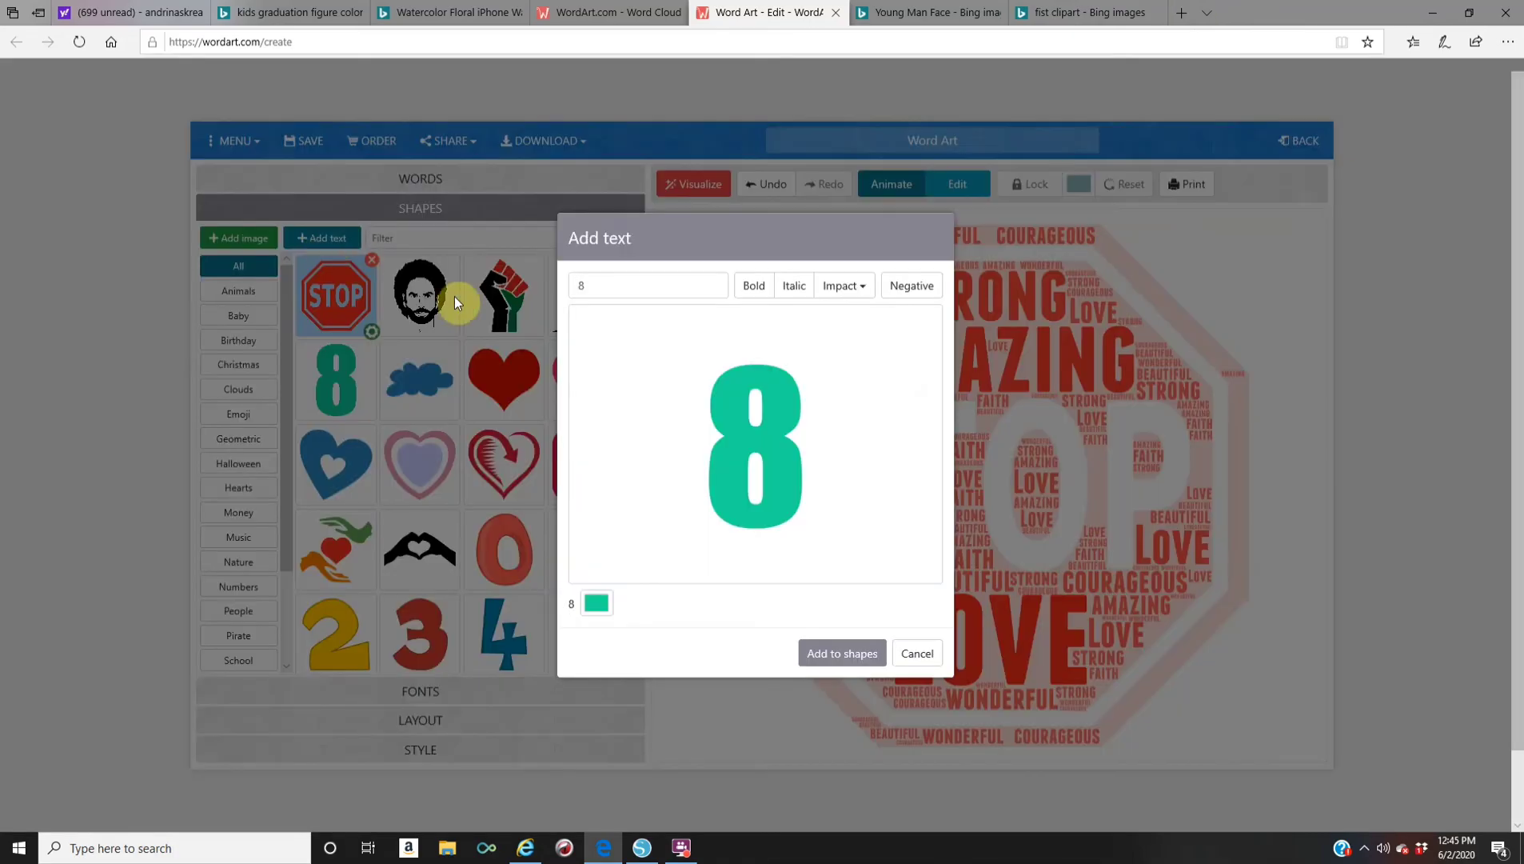
drag(618, 286, 580, 286)
text(Anm)
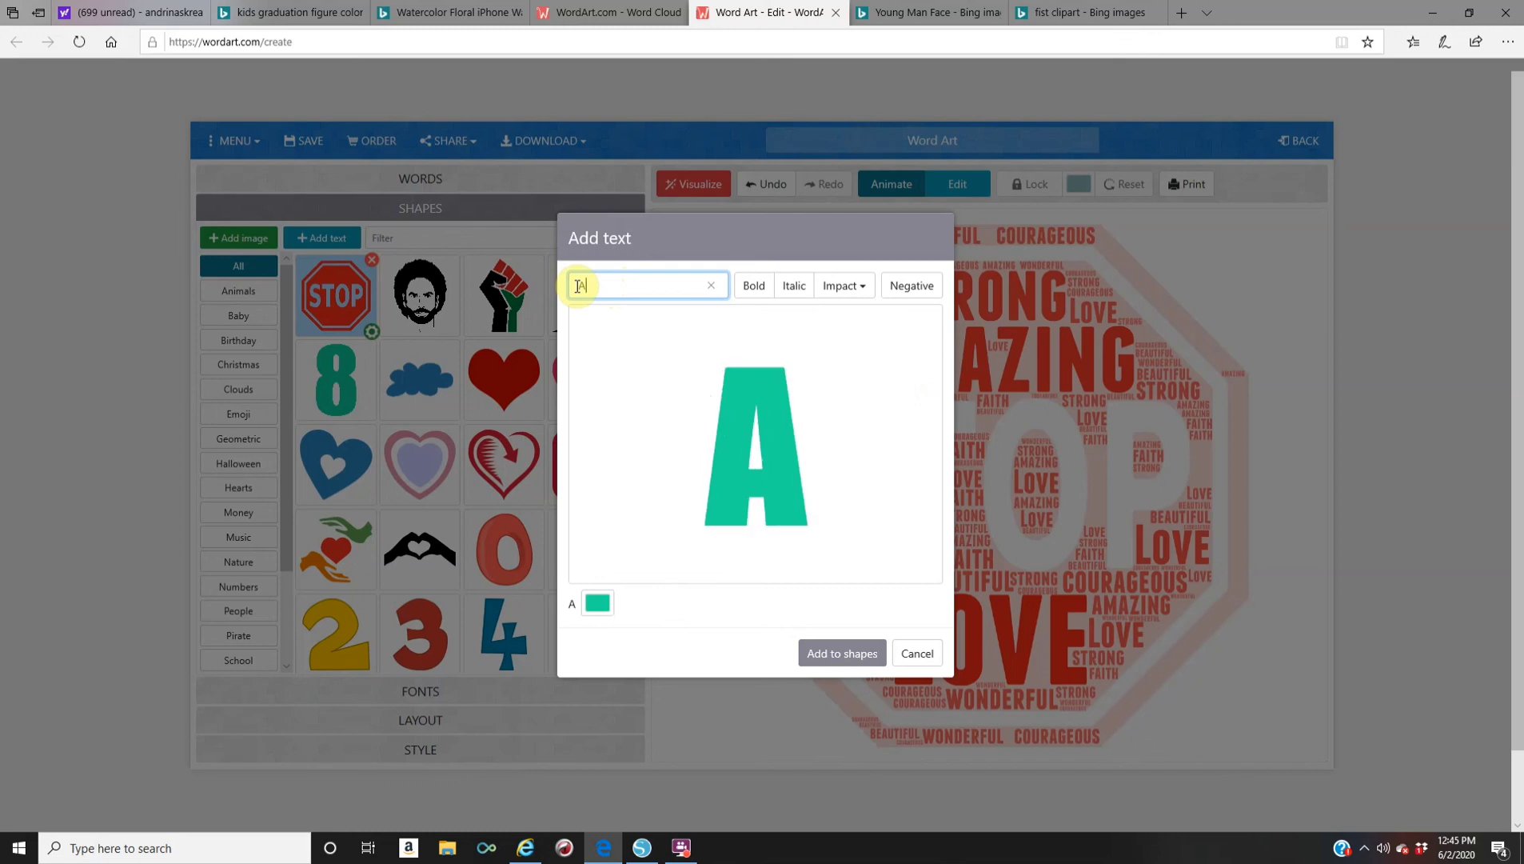
key(BackSpace)
key(BackSpace)
text(NDRINA)
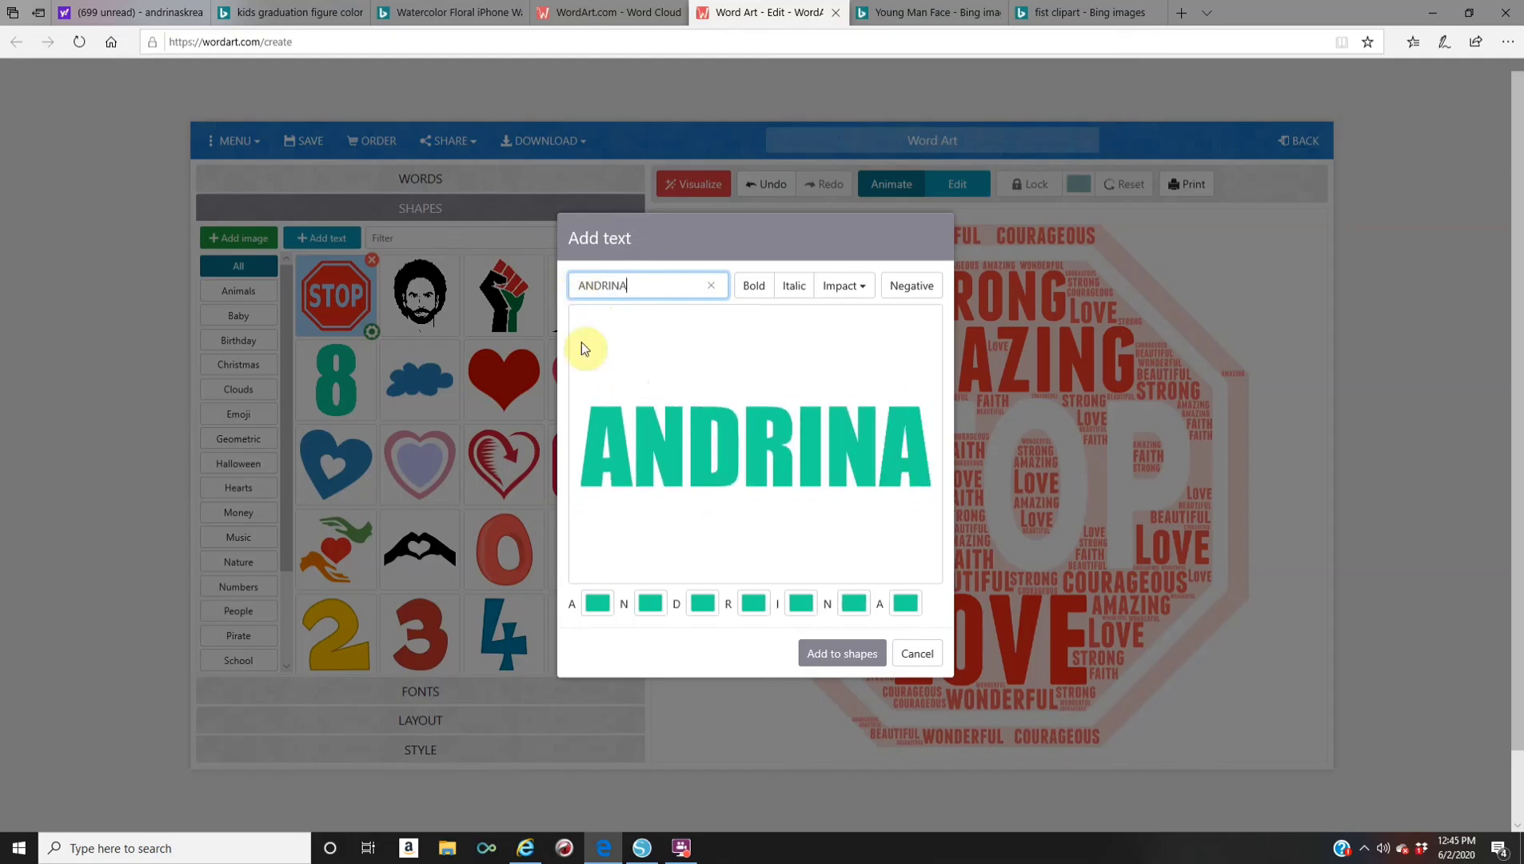
click(837, 662)
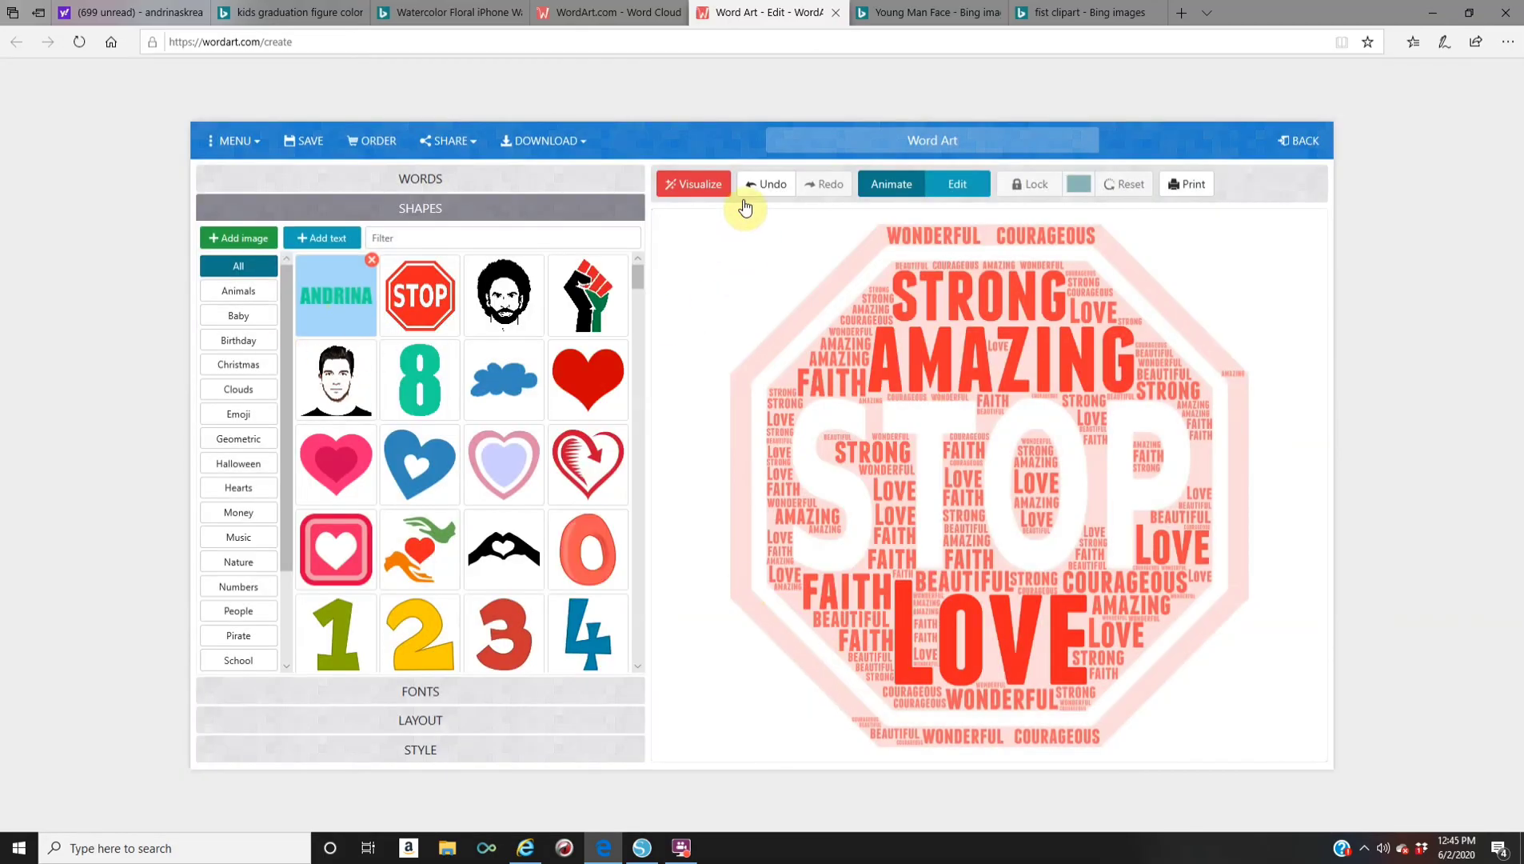
click(708, 191)
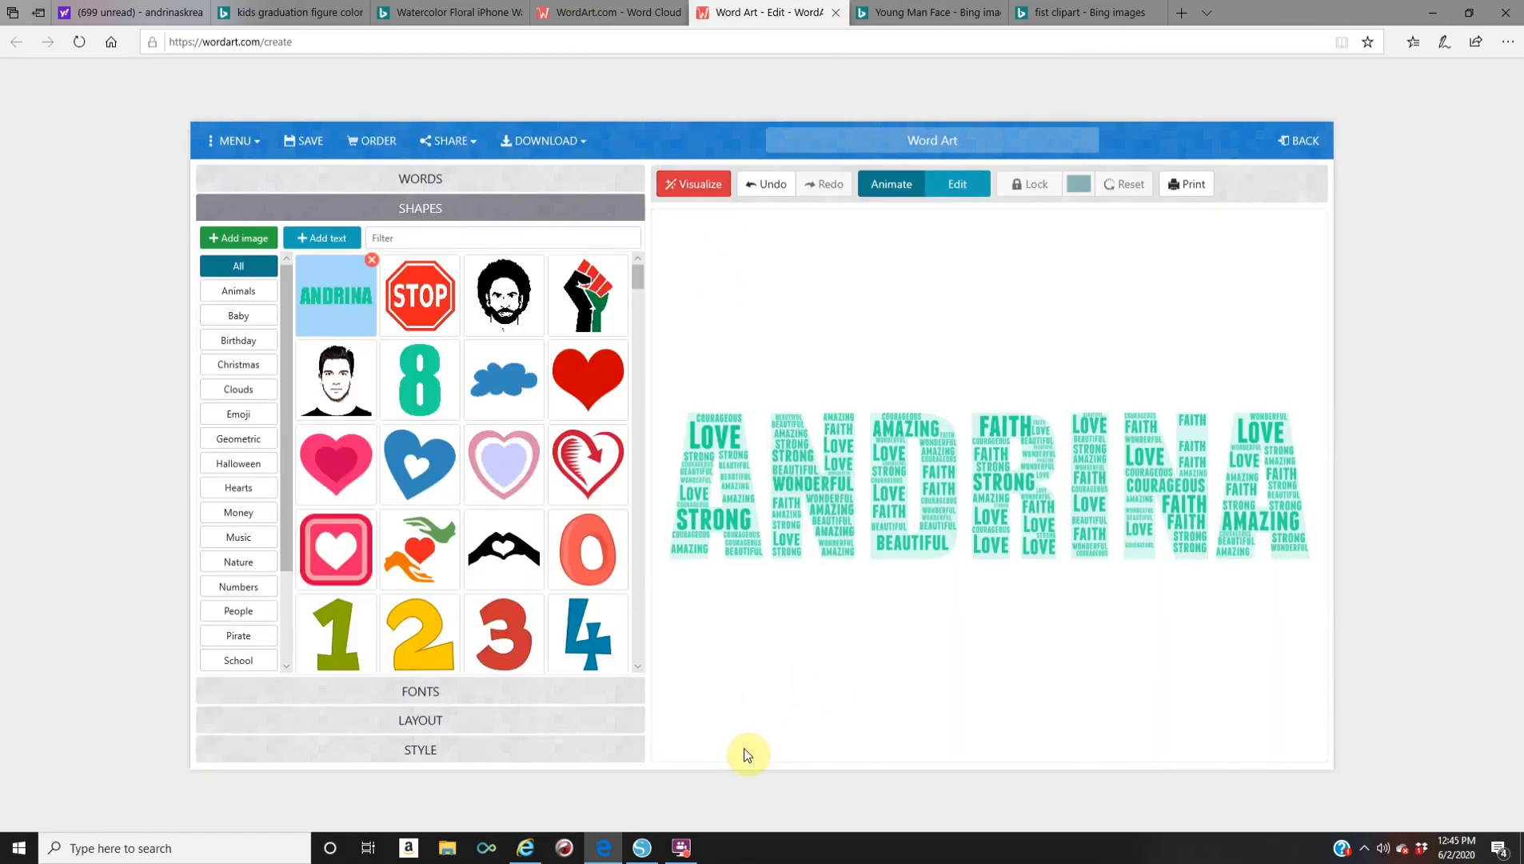
Switch the words colors of the name word cloud from Shape to Custom
click(425, 724)
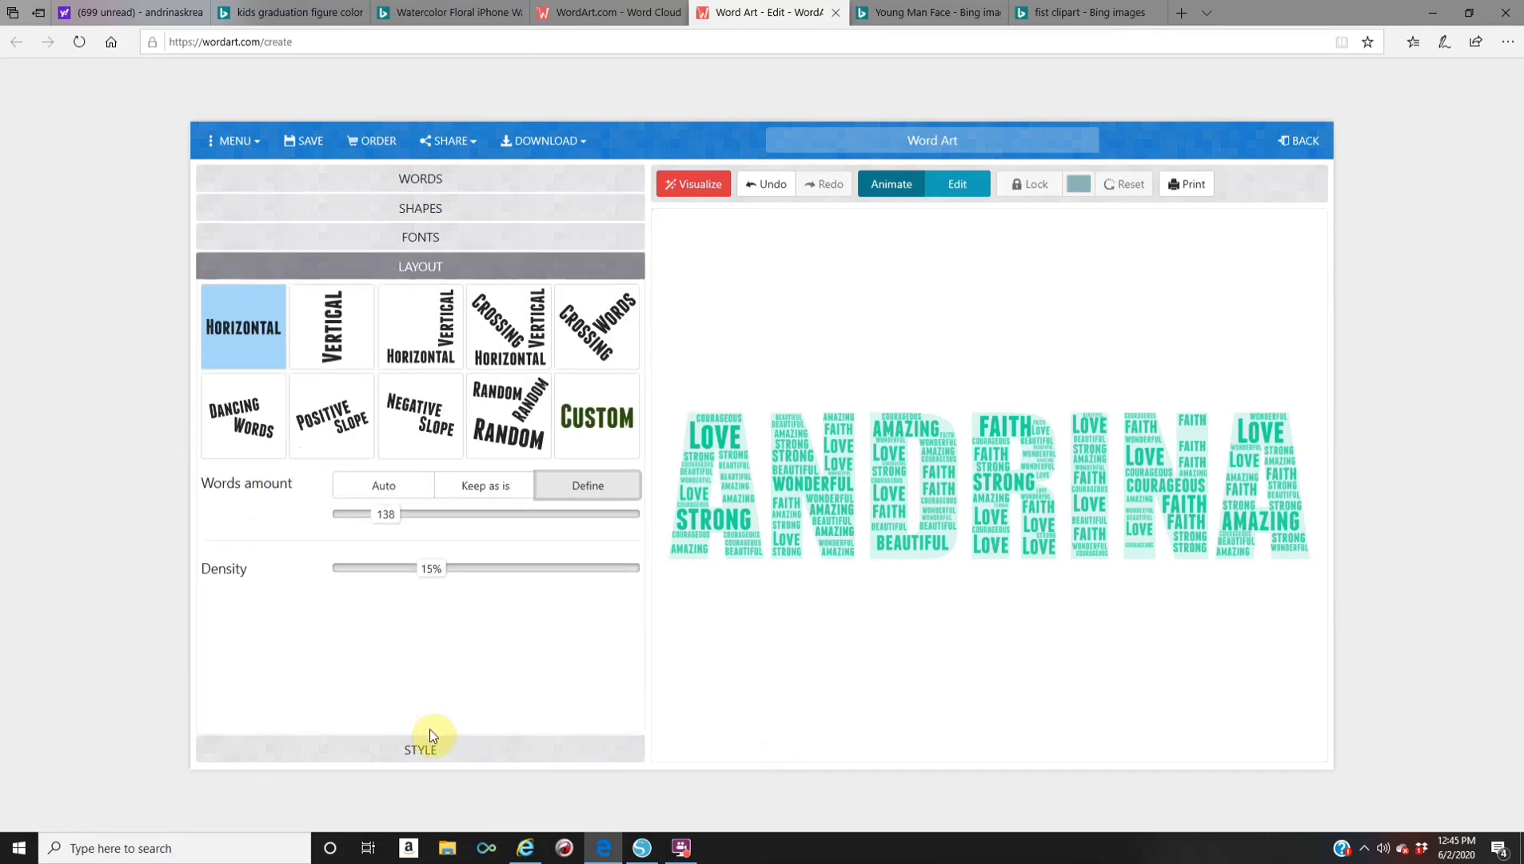
click(443, 754)
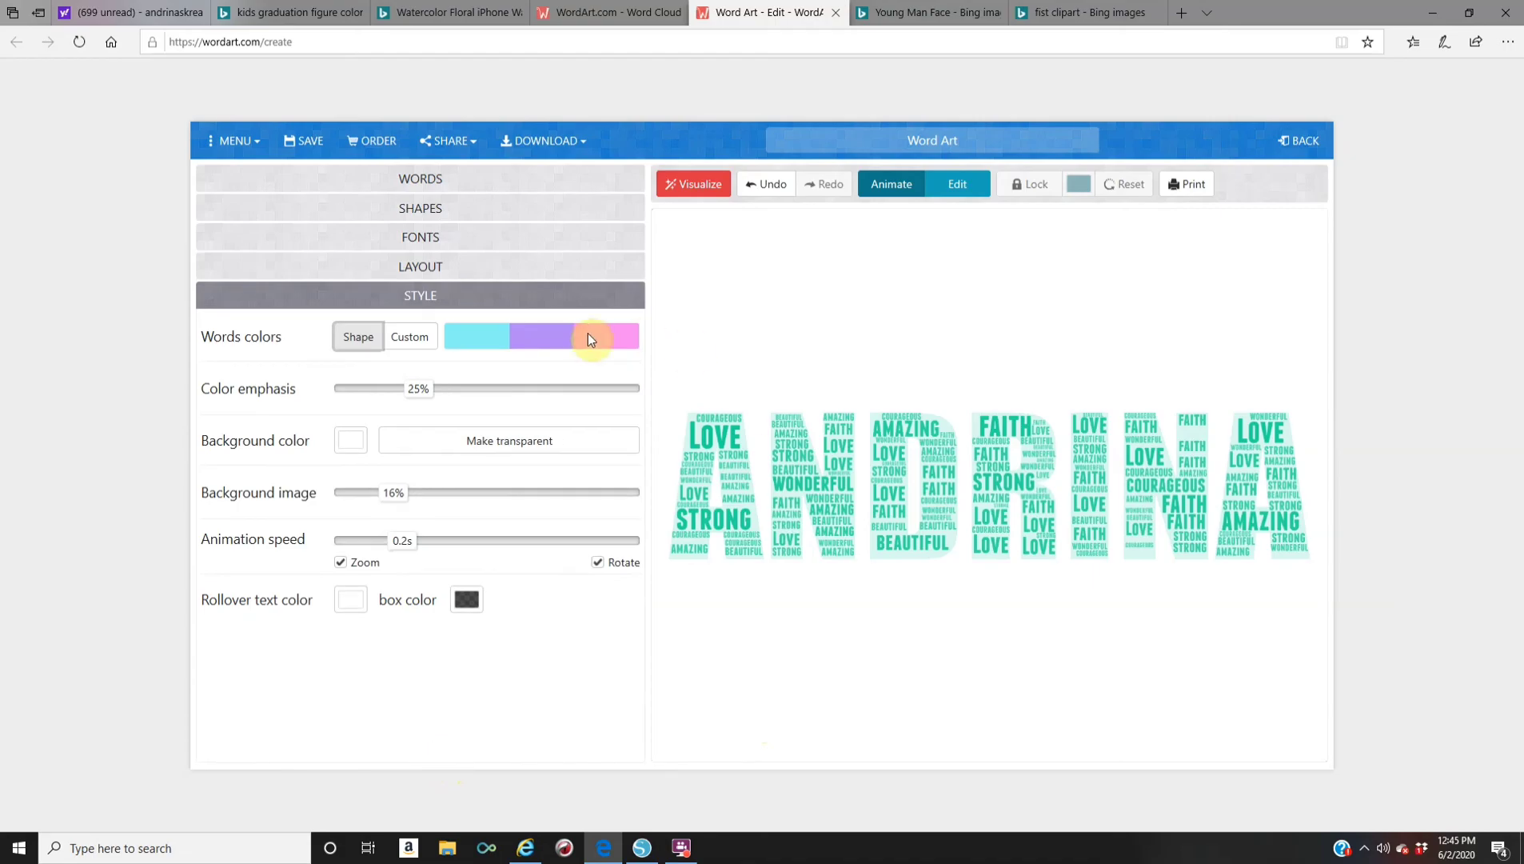
click(426, 342)
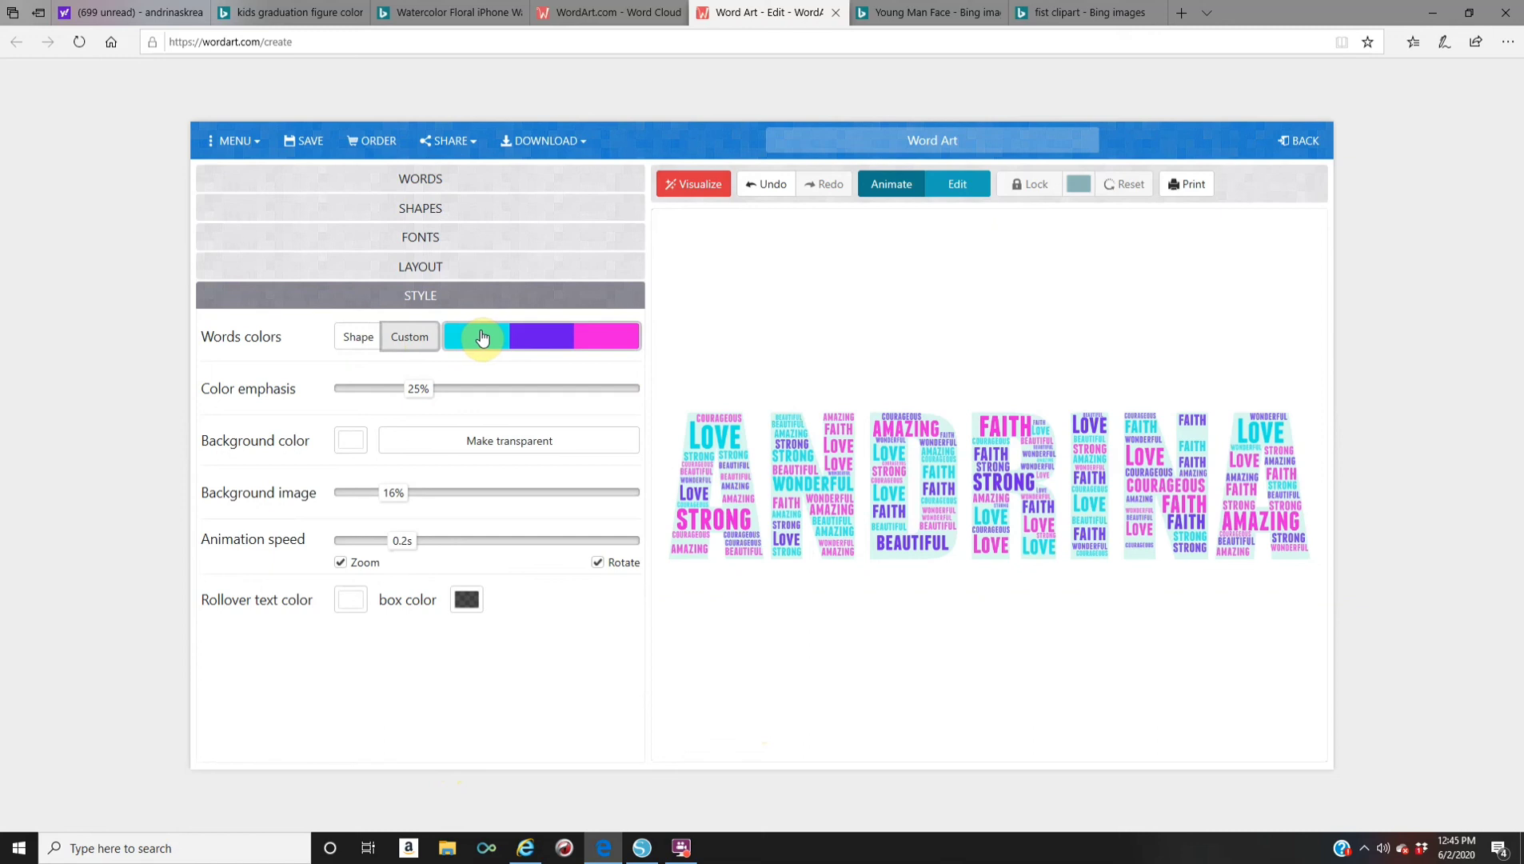
Select the uploaded red, black and green fist shape and visualize its word cloud
click(440, 207)
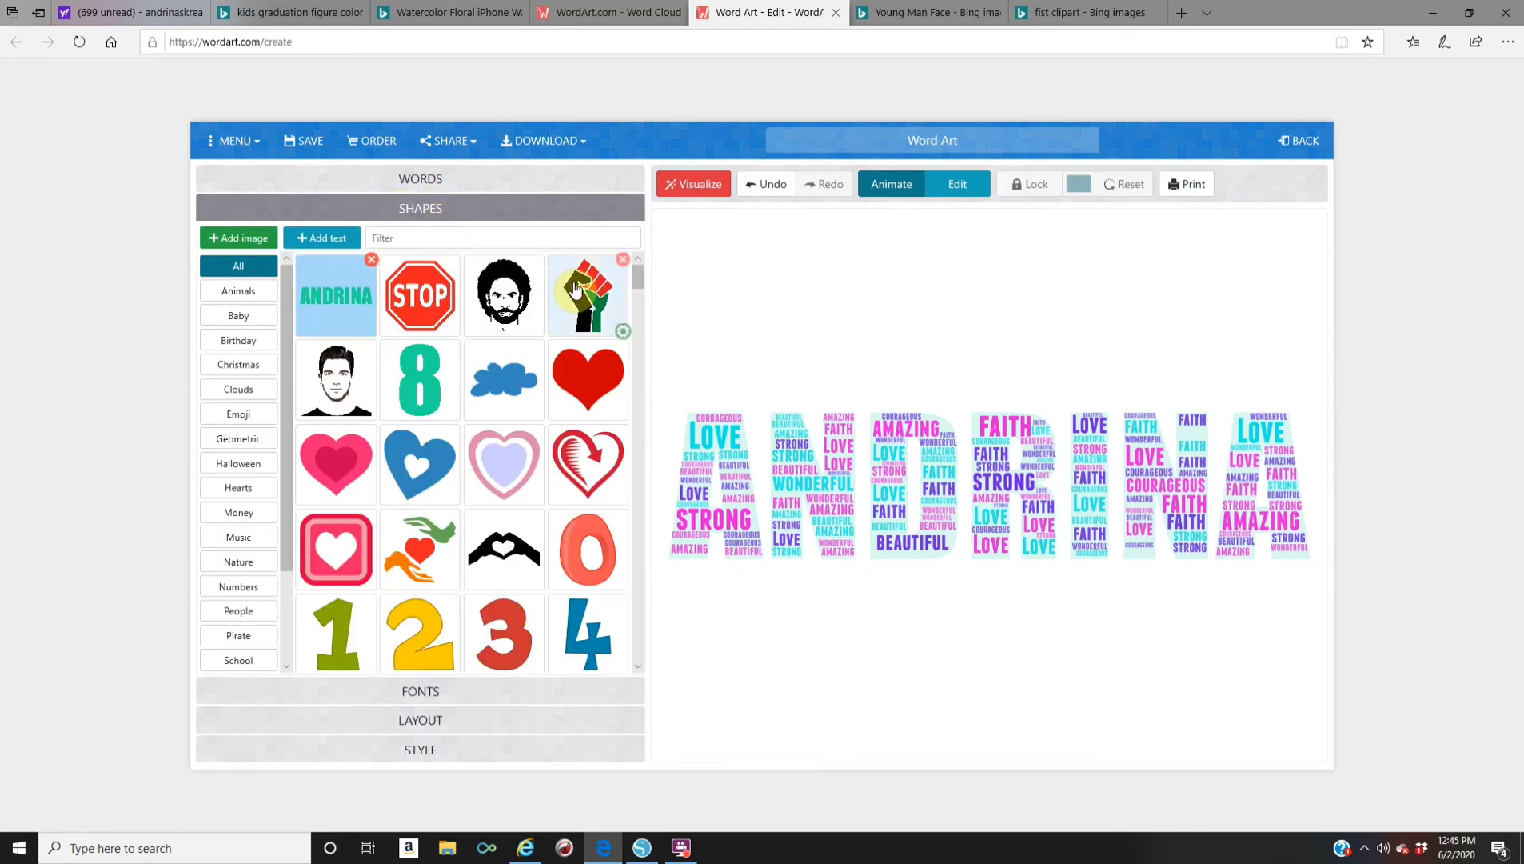
click(576, 290)
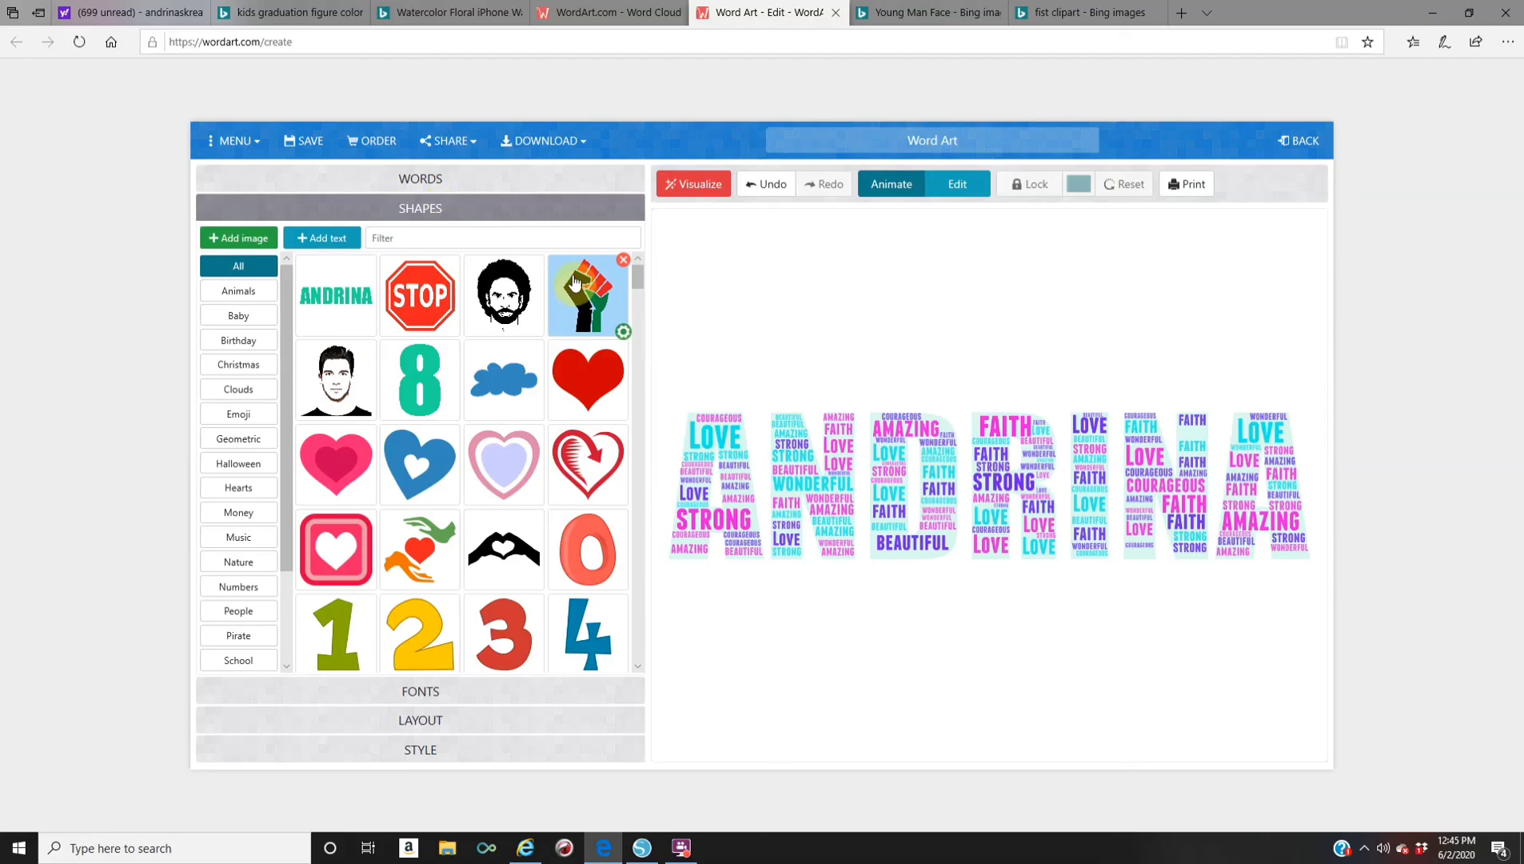
click(688, 185)
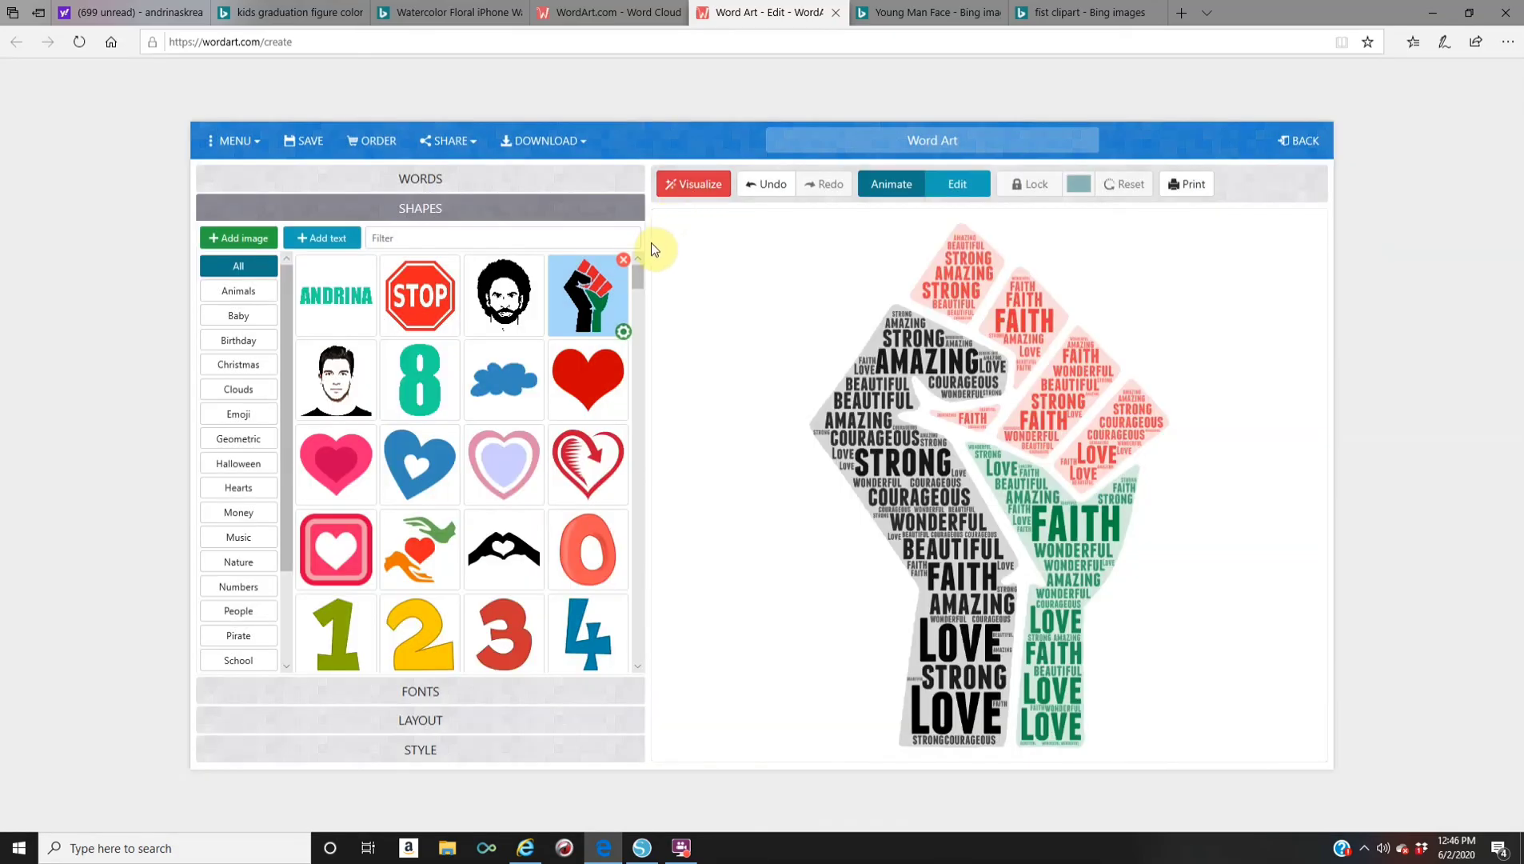
Download the fist word cloud as a Standard PNG and save it in the pictures folder as Word Art PNG FIST
click(569, 142)
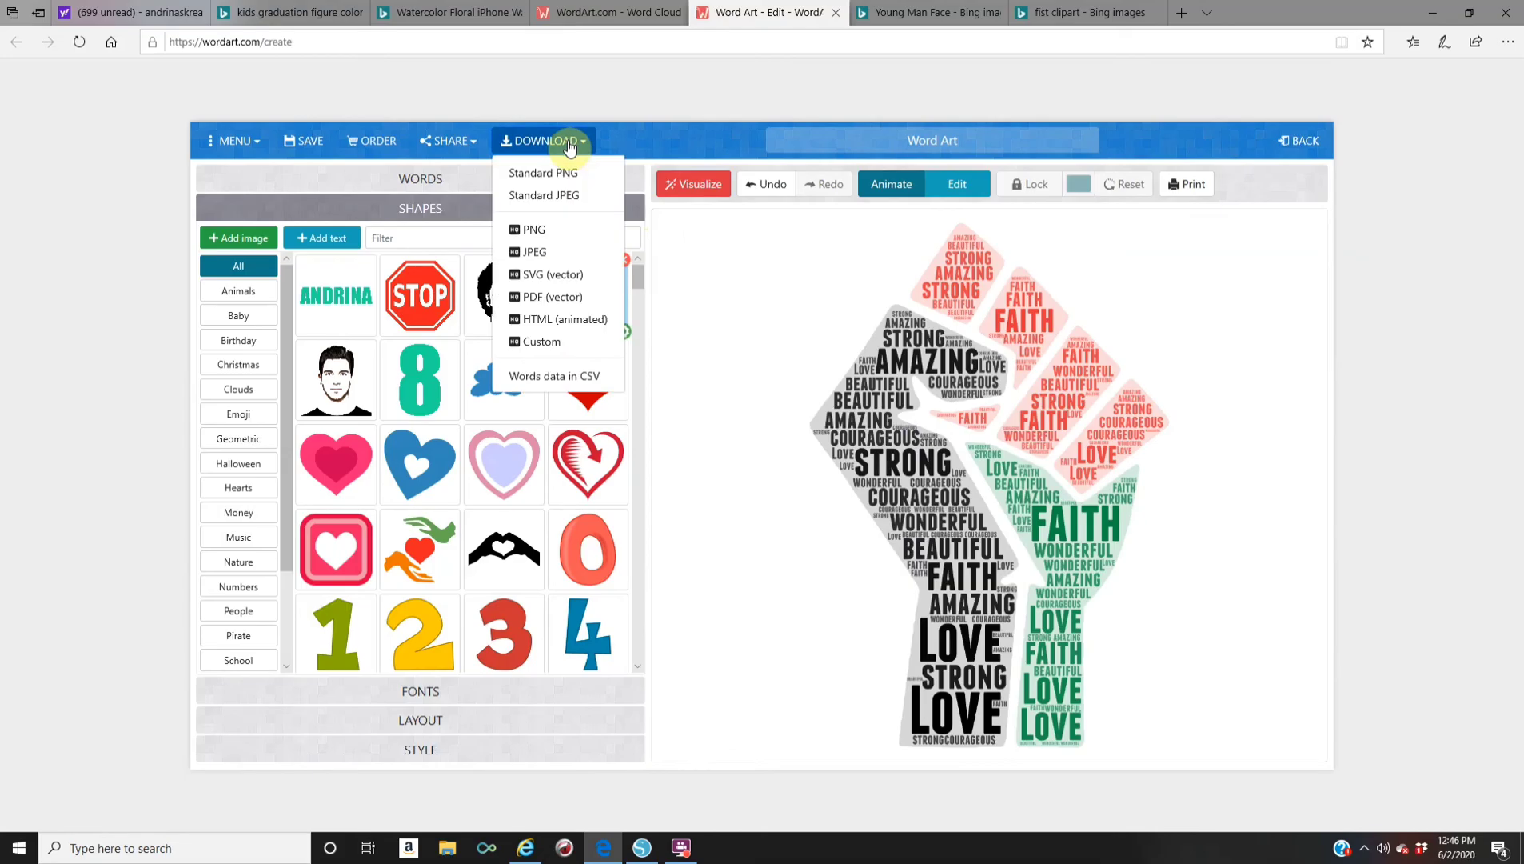
click(559, 174)
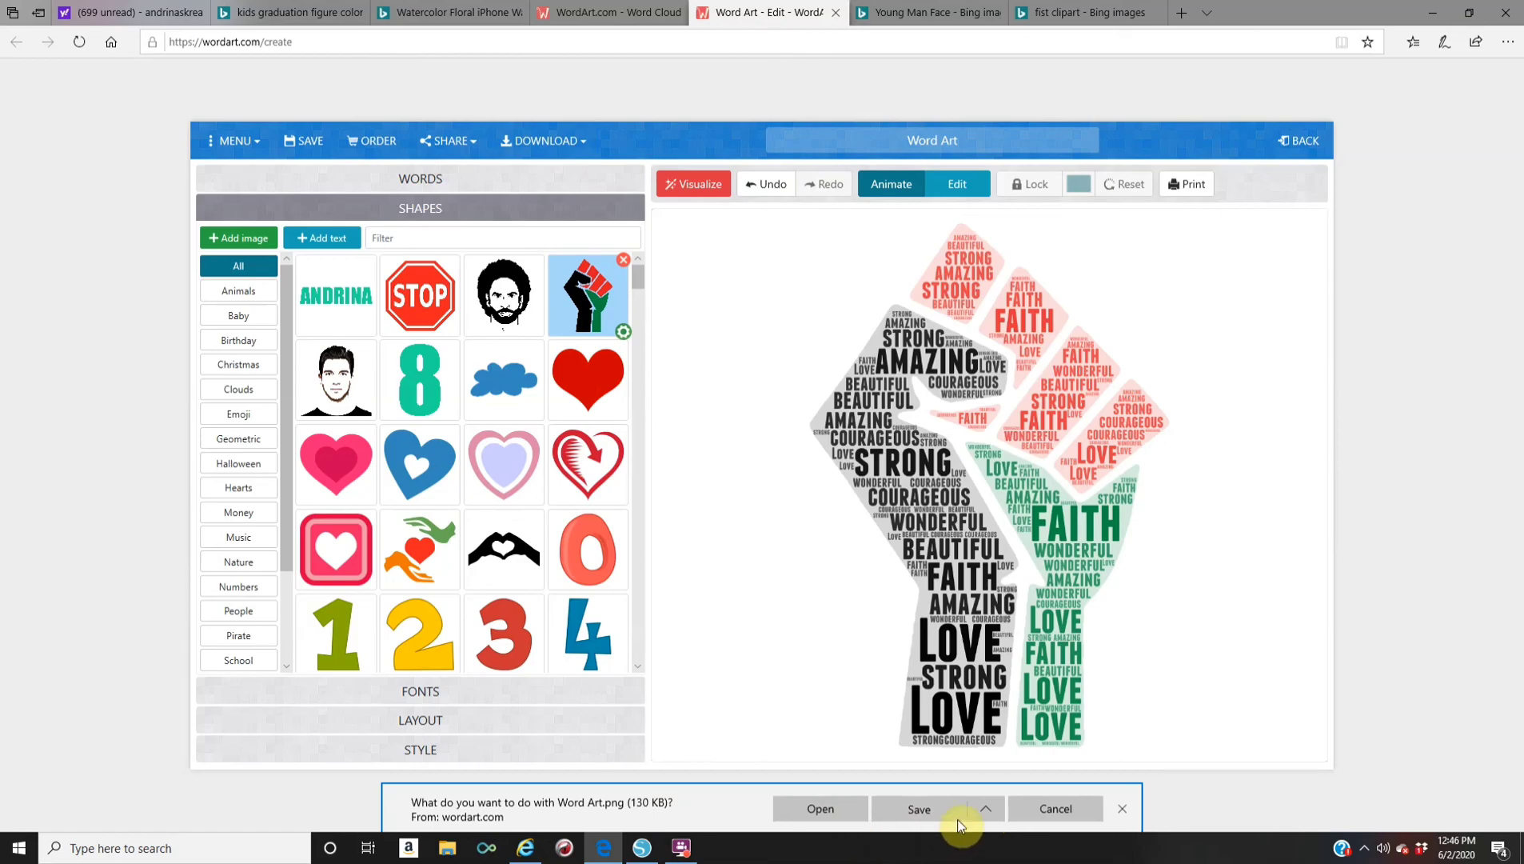
click(986, 805)
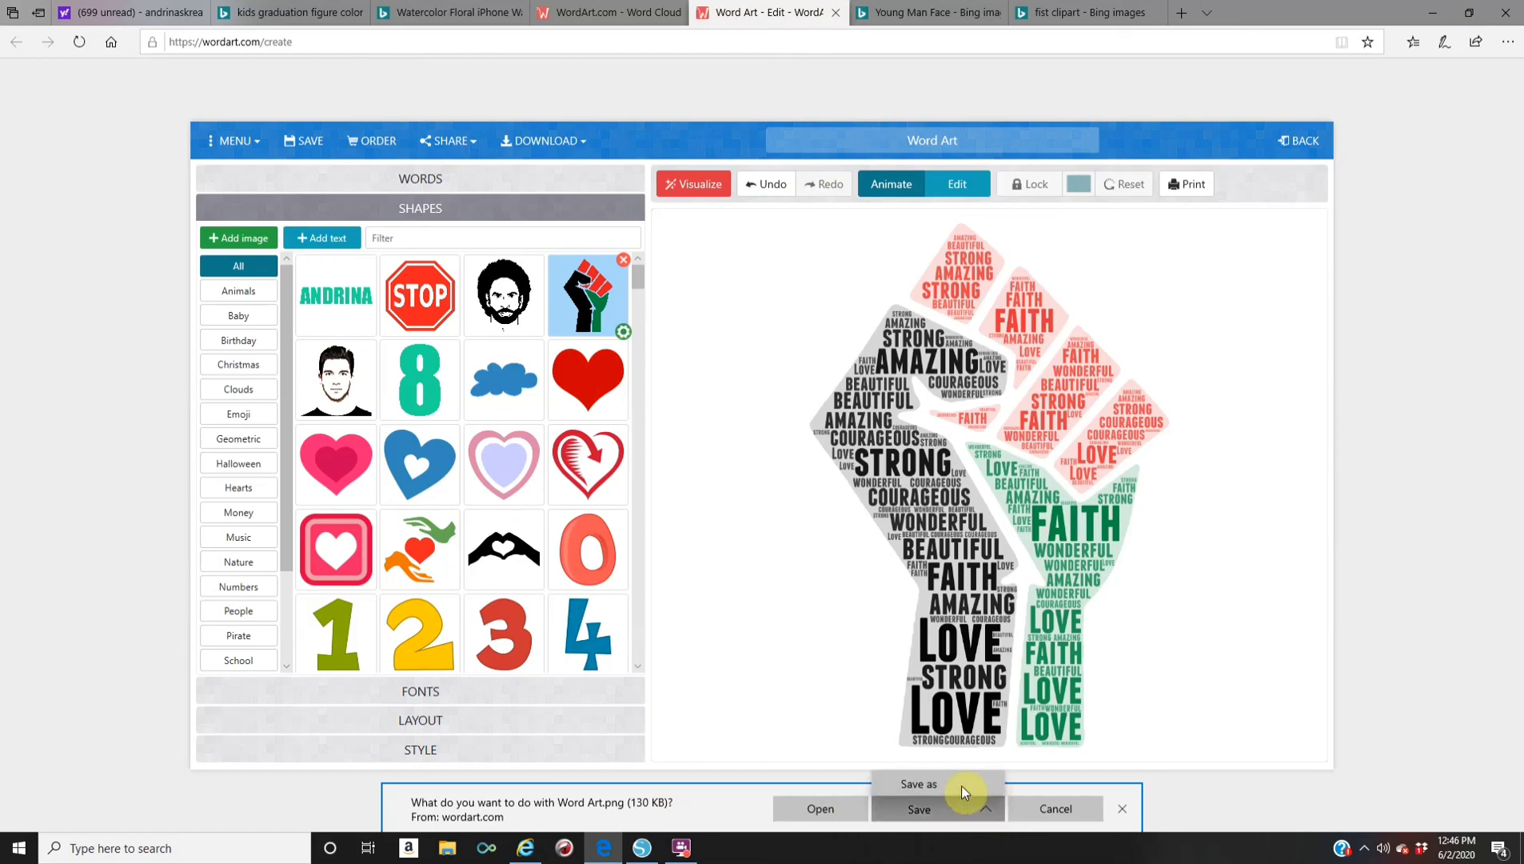
click(961, 784)
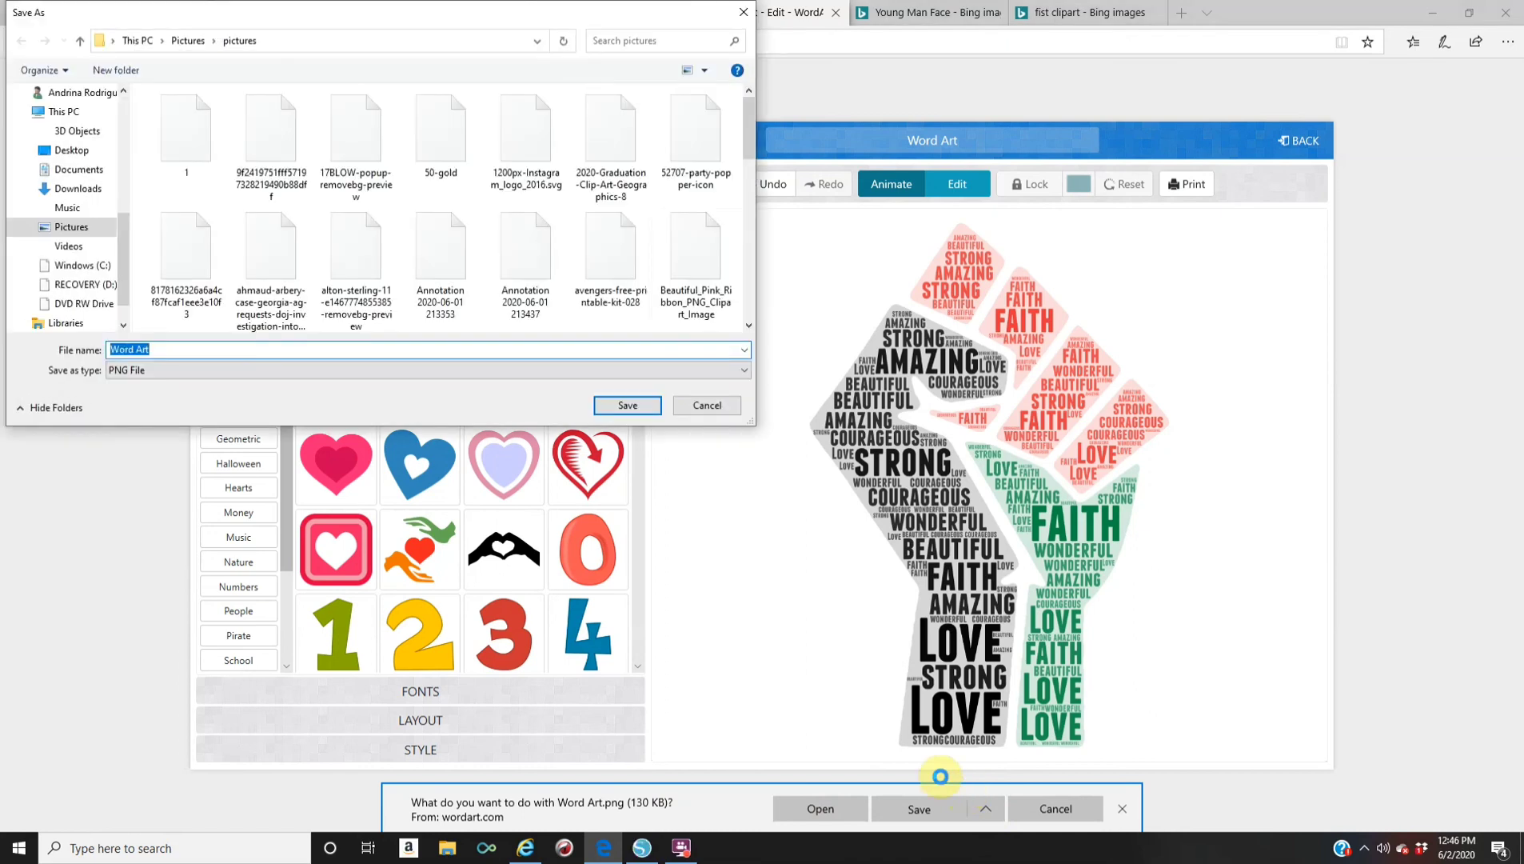
click(170, 349)
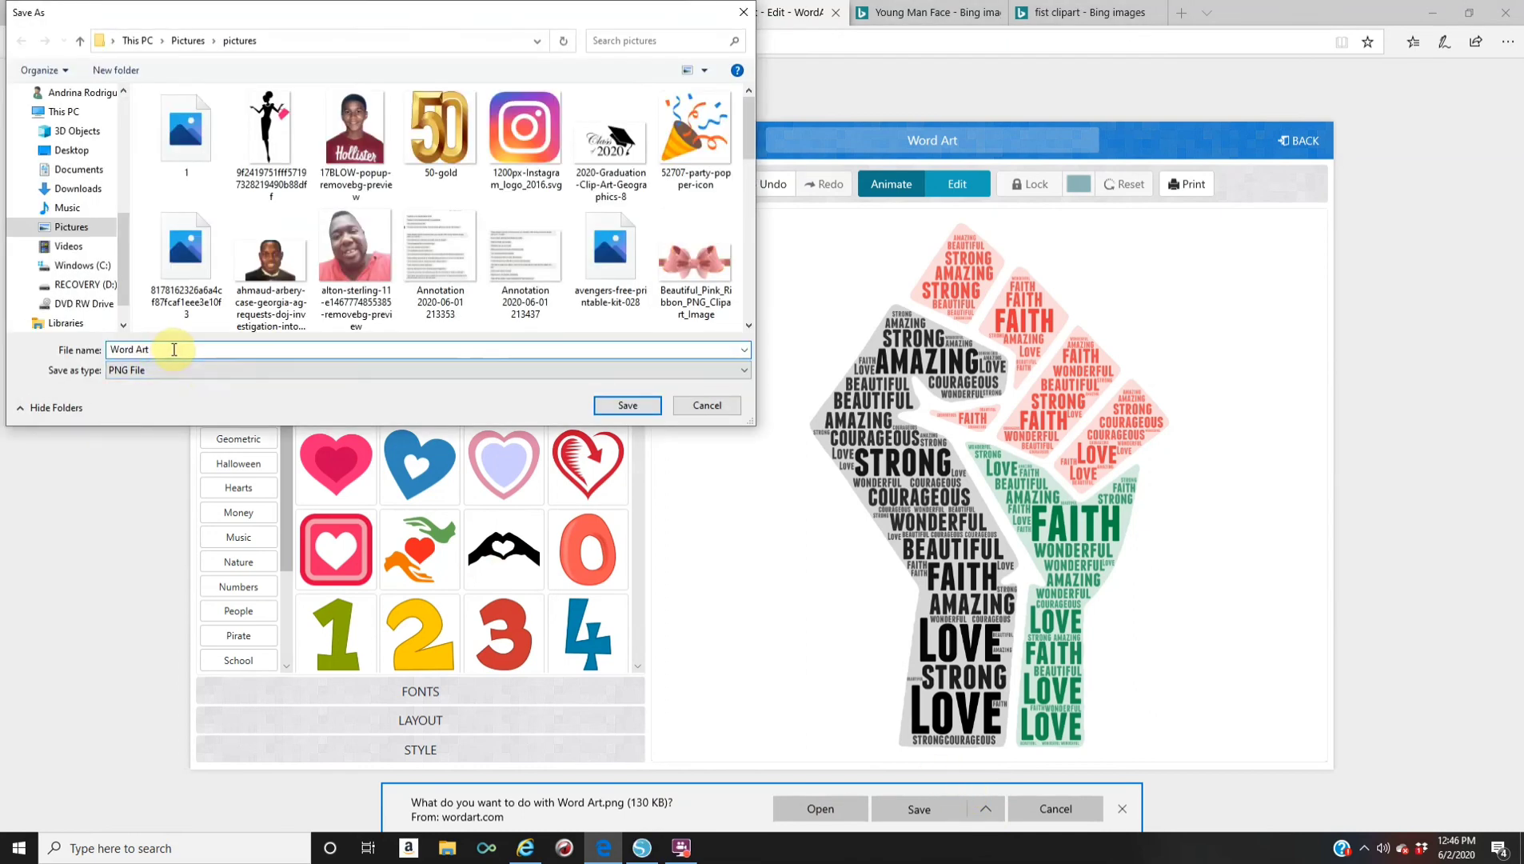
text(P)
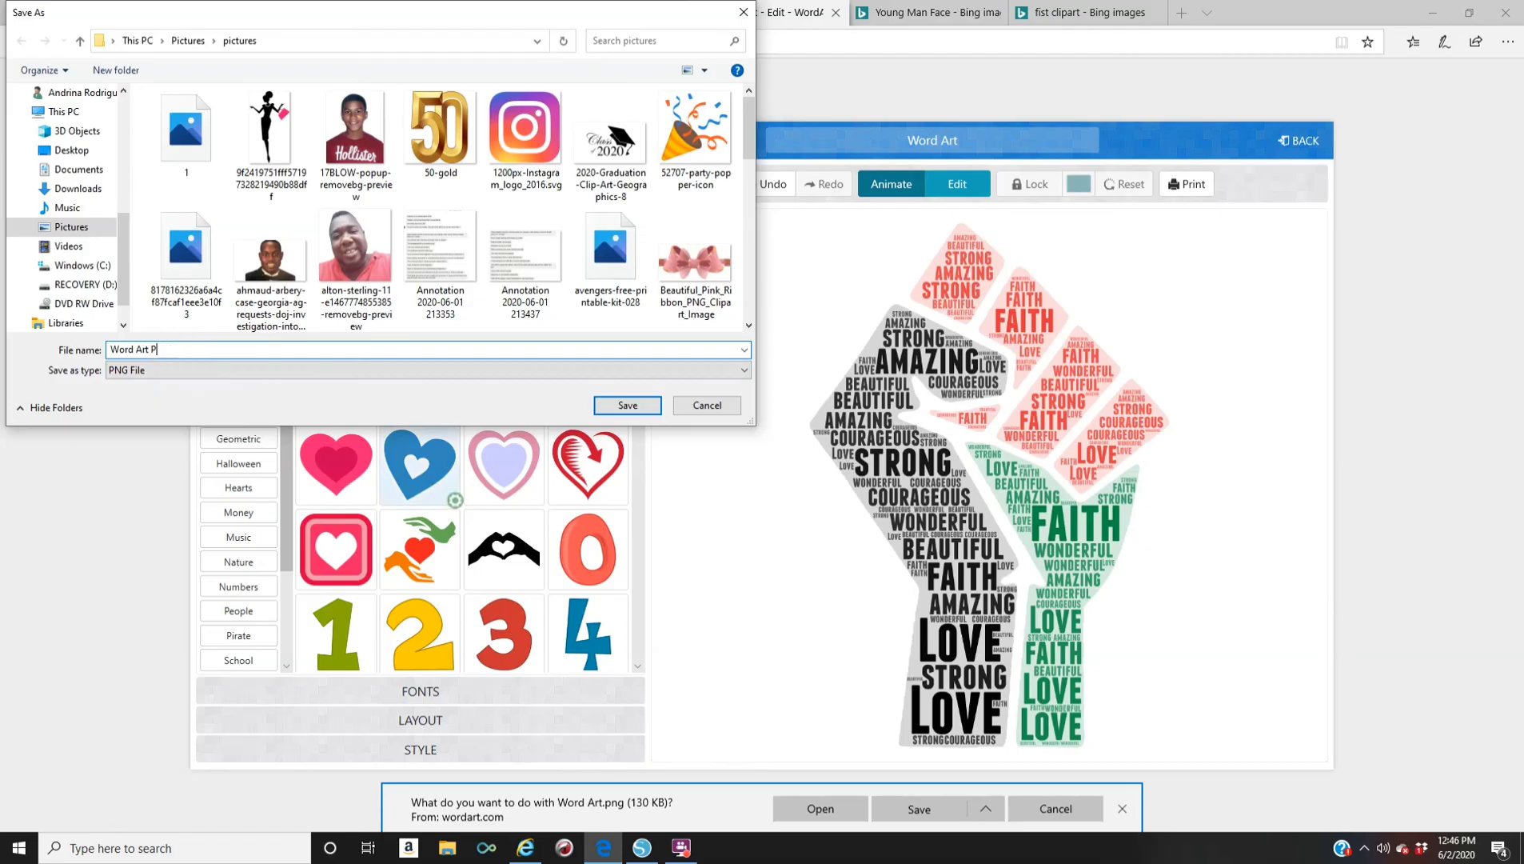
text(NG FIST)
click(646, 403)
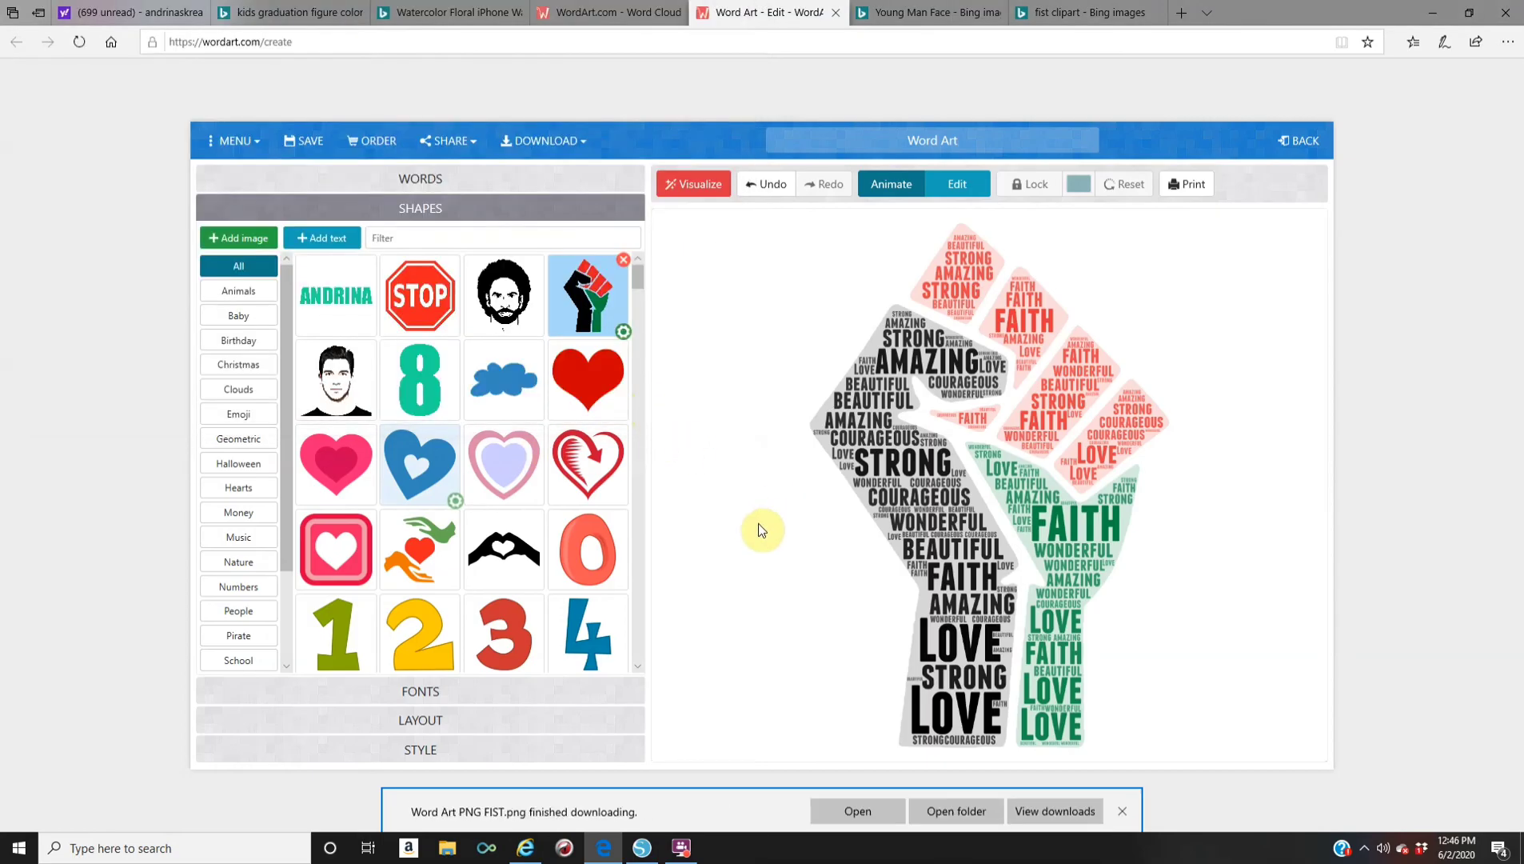
Switch to Silhouette Studio and merge the Word Art PNG FIST image from the pictures folder into the blank design
click(644, 850)
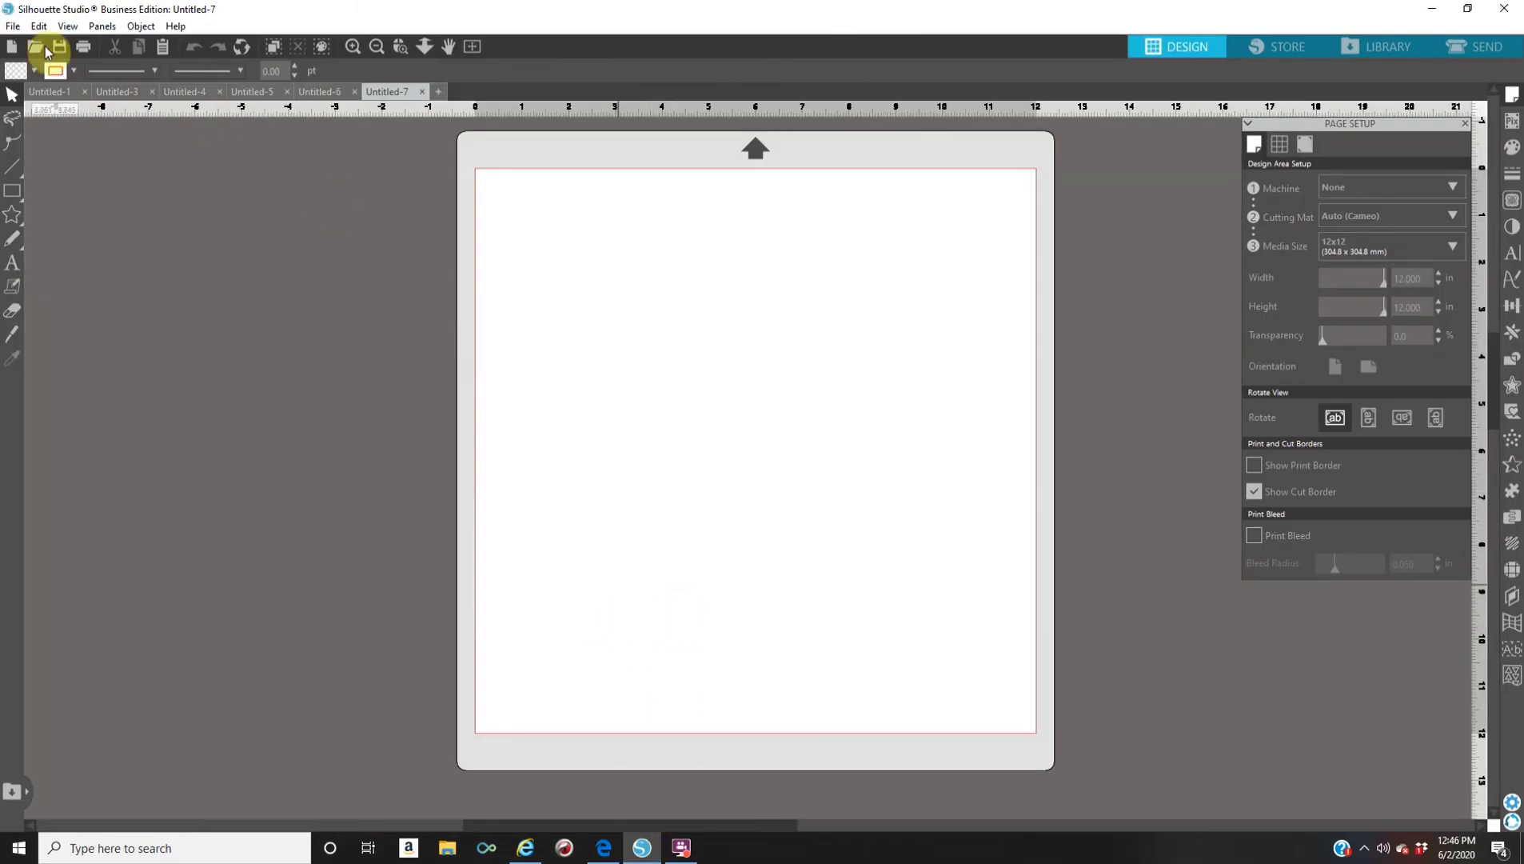
click(14, 27)
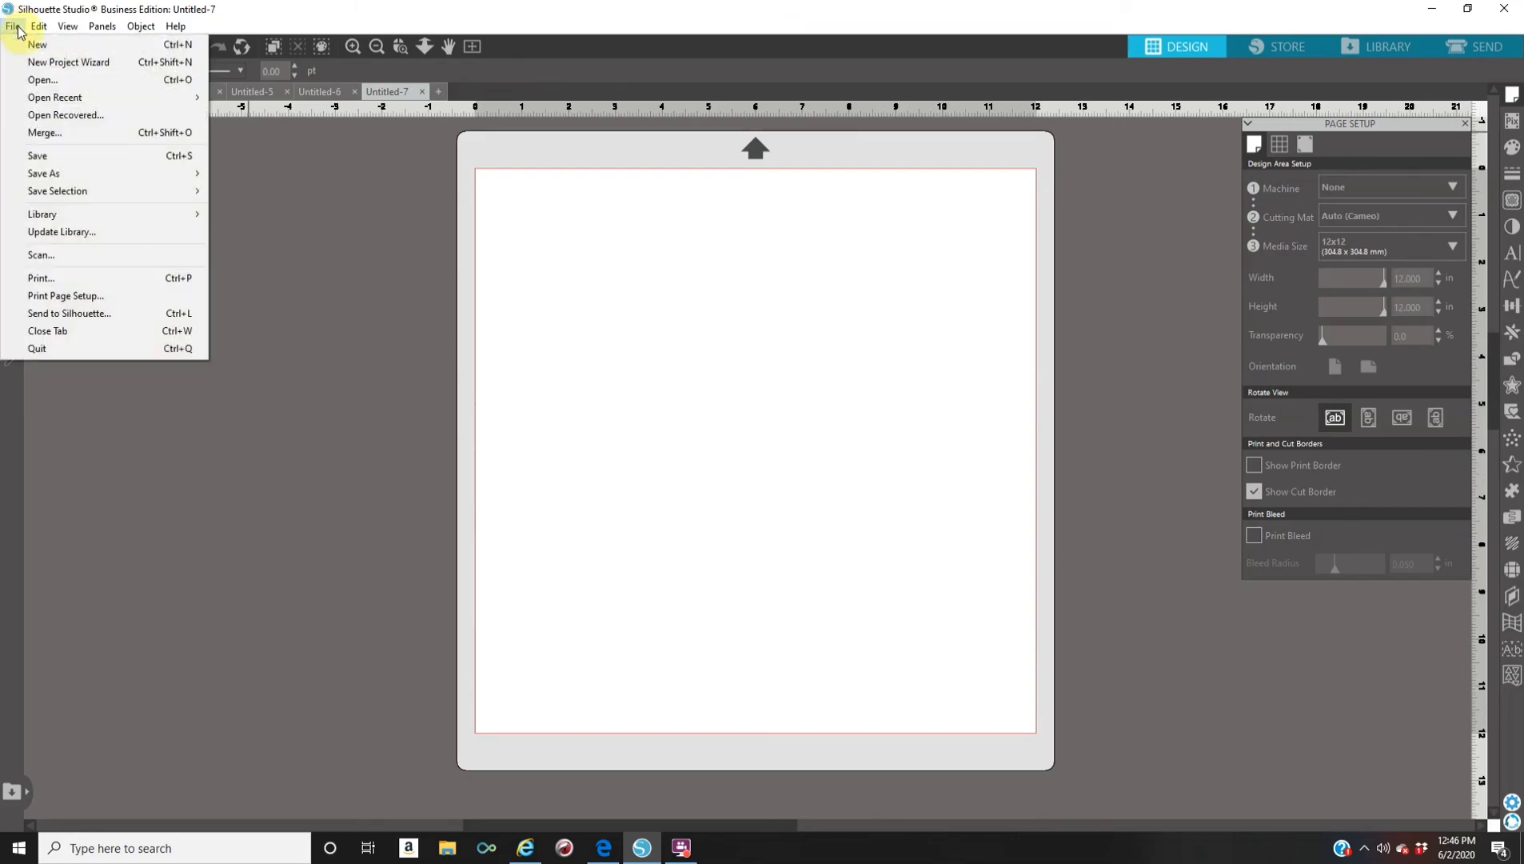
click(67, 132)
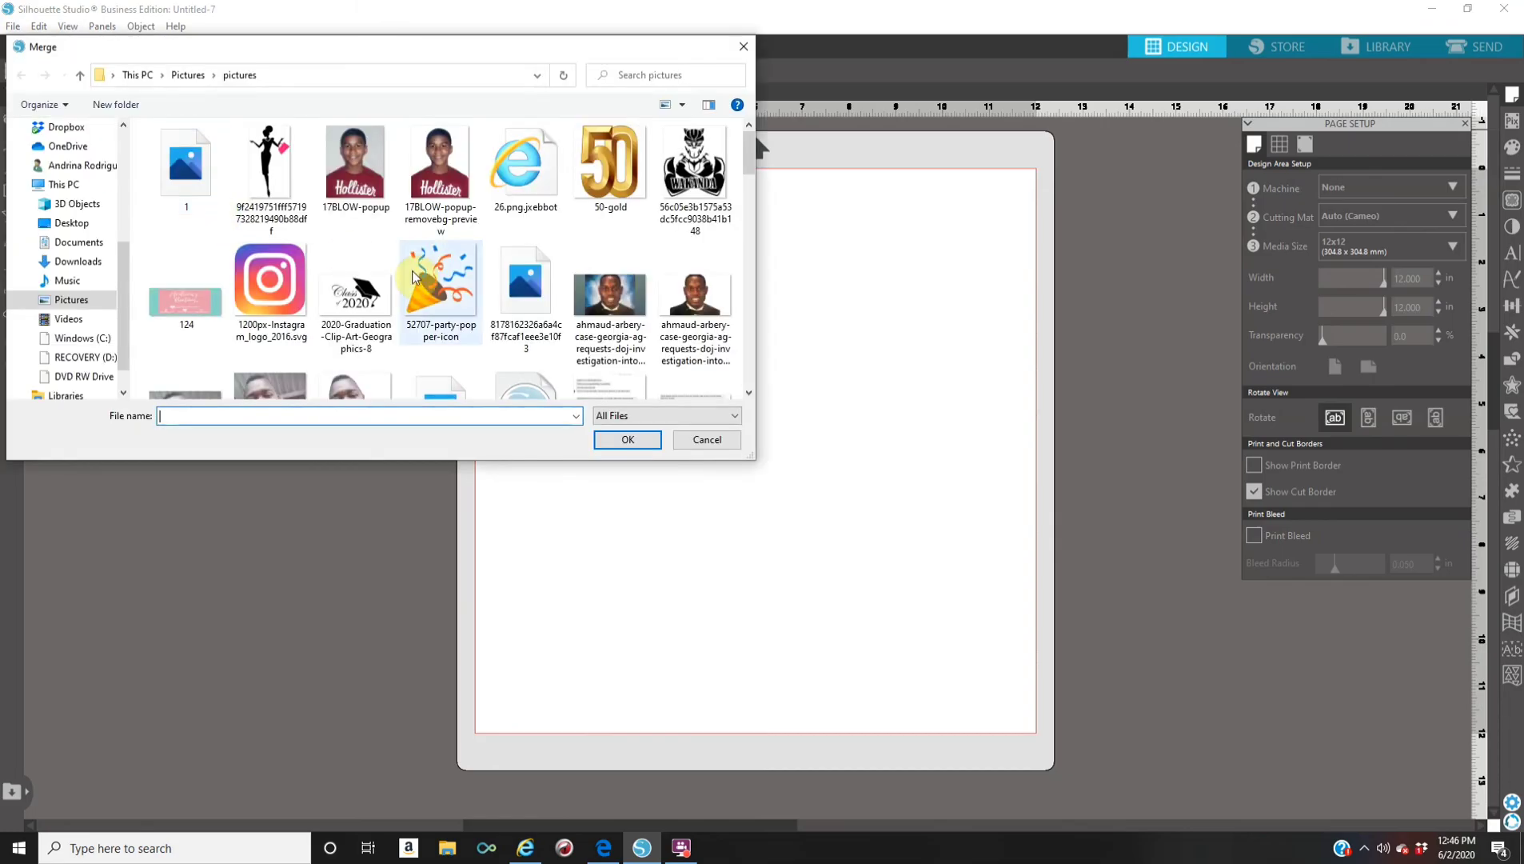
scroll(414, 279, down, 2)
scroll(414, 279, down, 10)
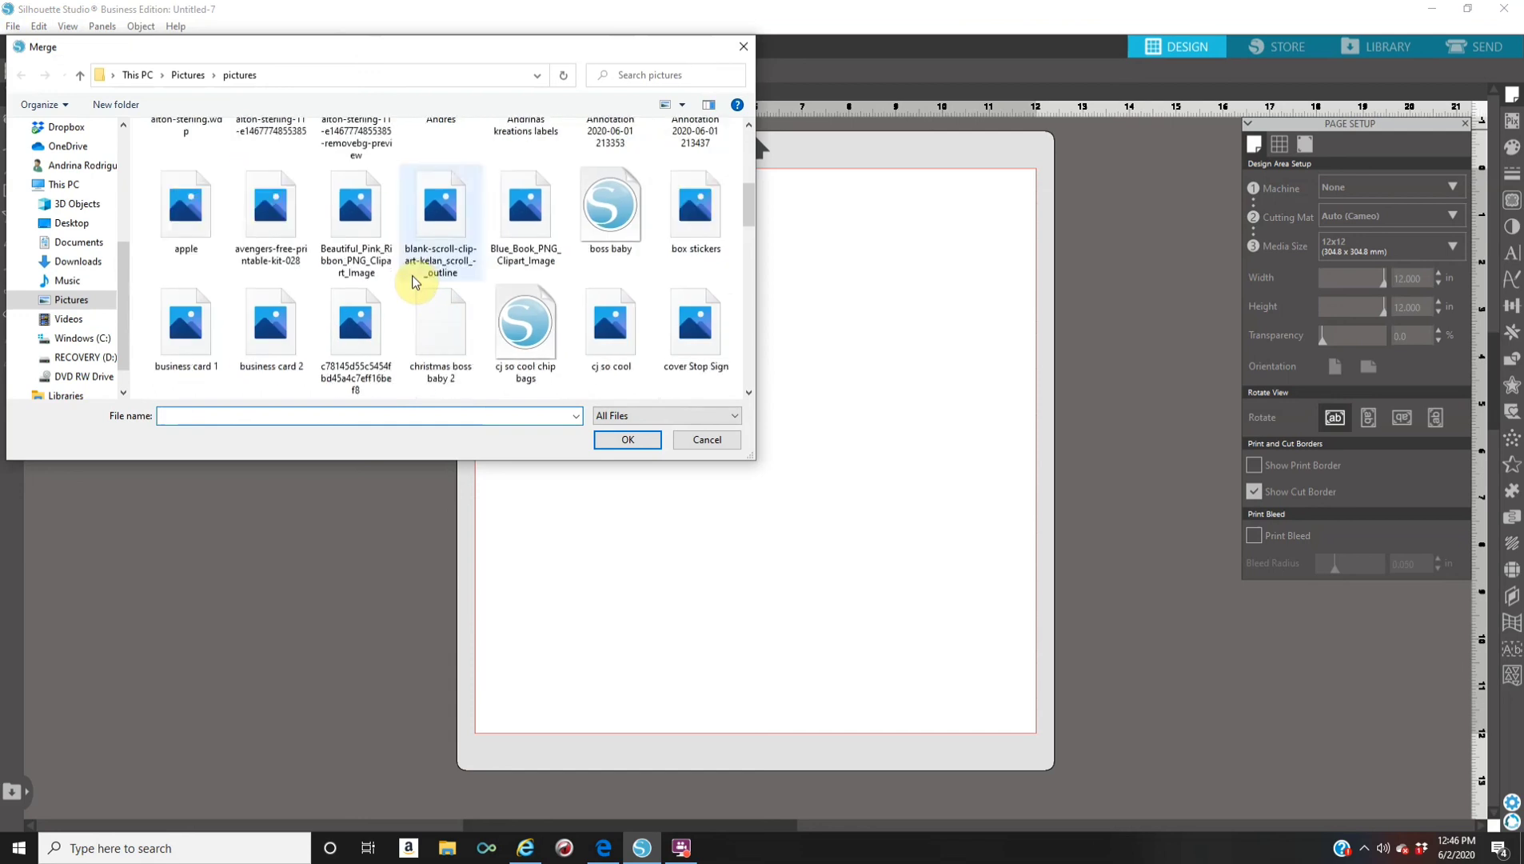
scroll(414, 280, down, 5)
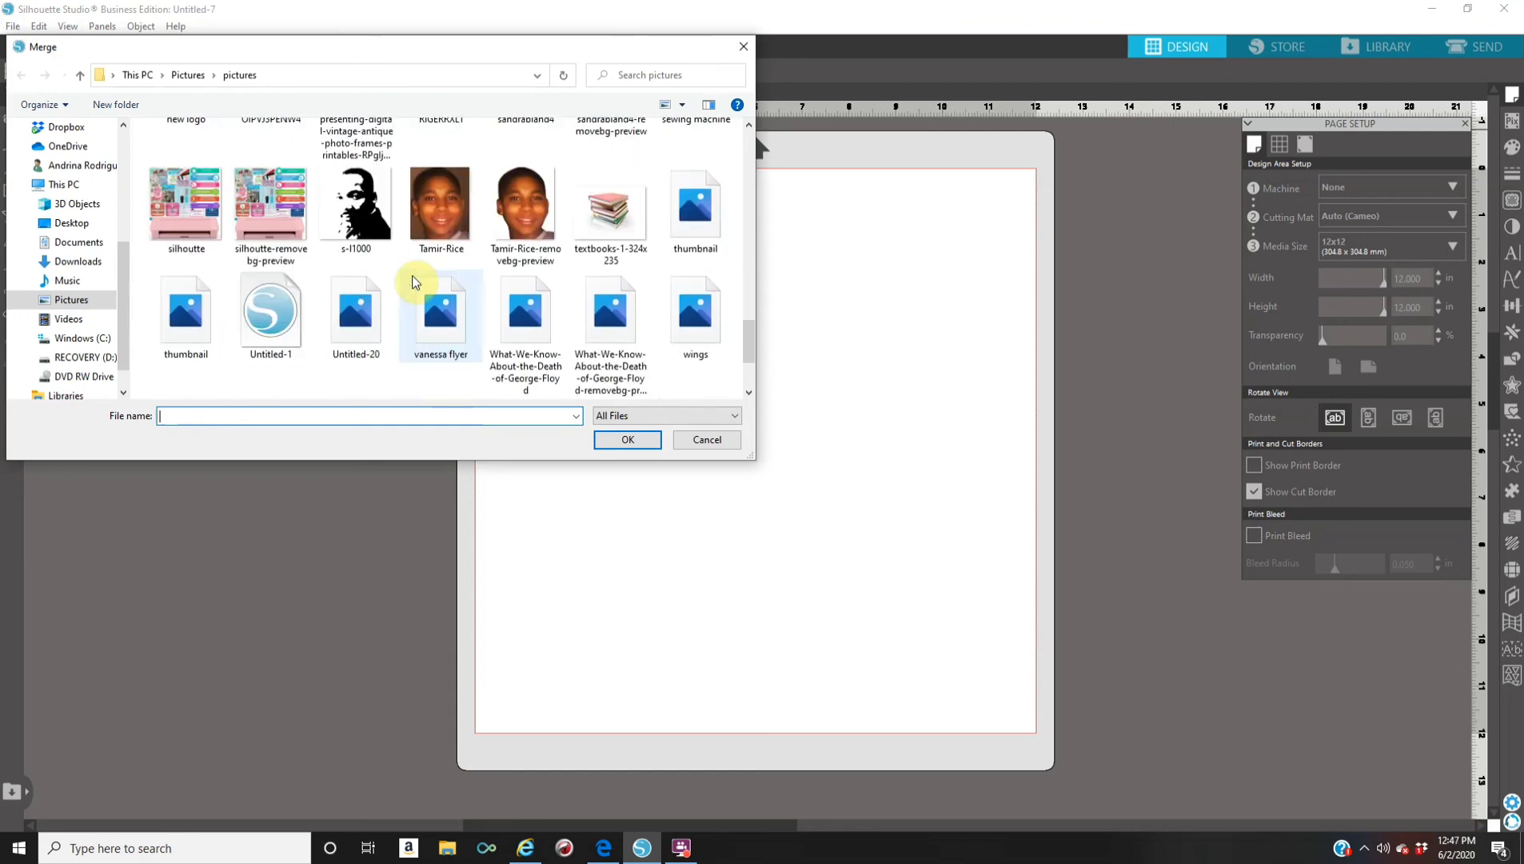
scroll(414, 284, down, 1)
click(185, 336)
click(629, 440)
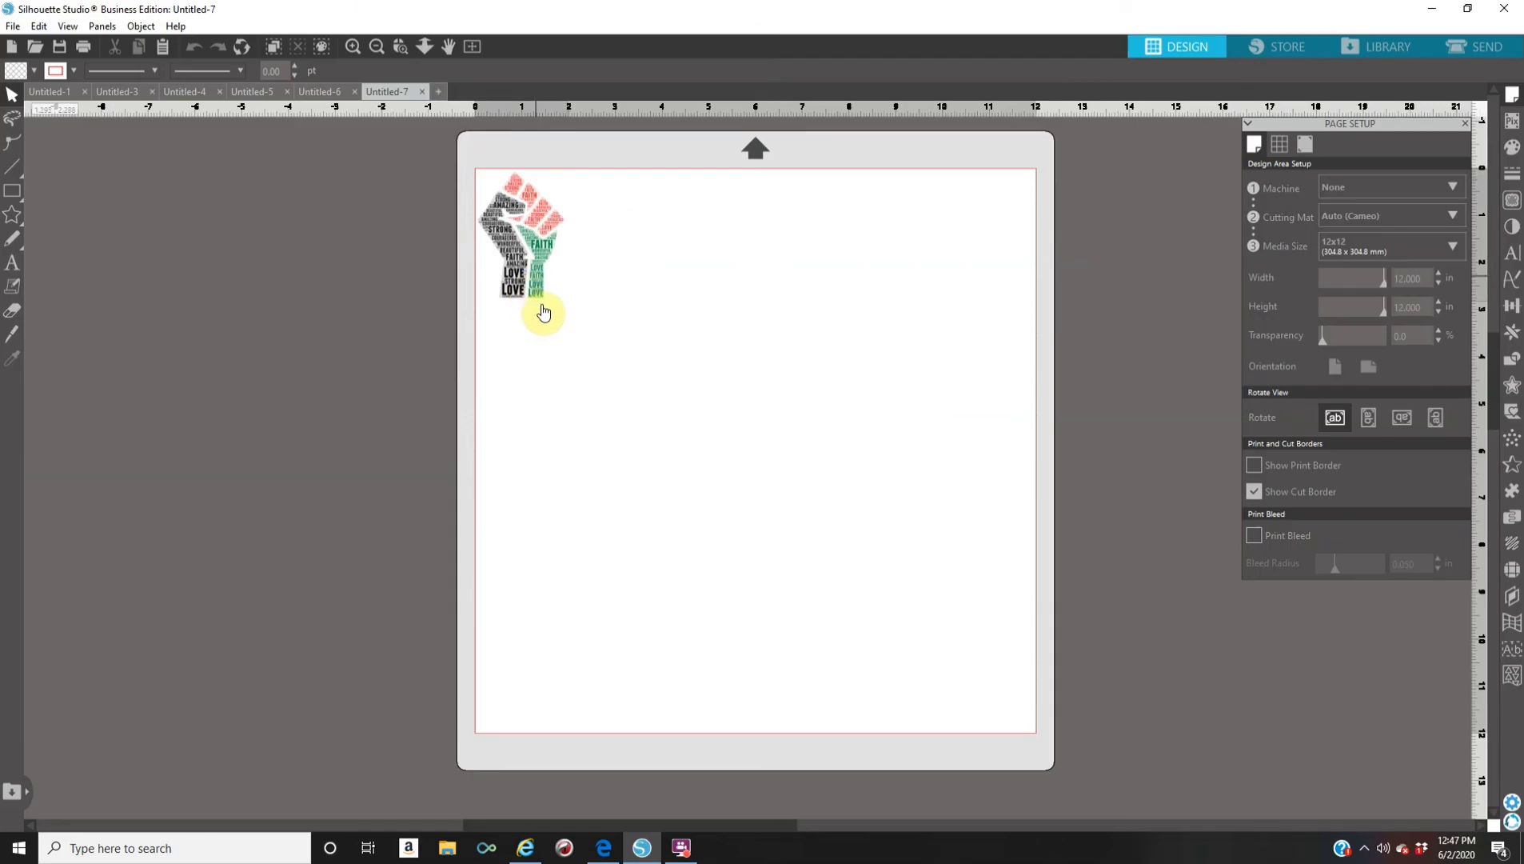
Enlarge the fist word cloud proportionally to about 7.19 in wide and 10.38 in high, and move it to the middle of the page
click(536, 292)
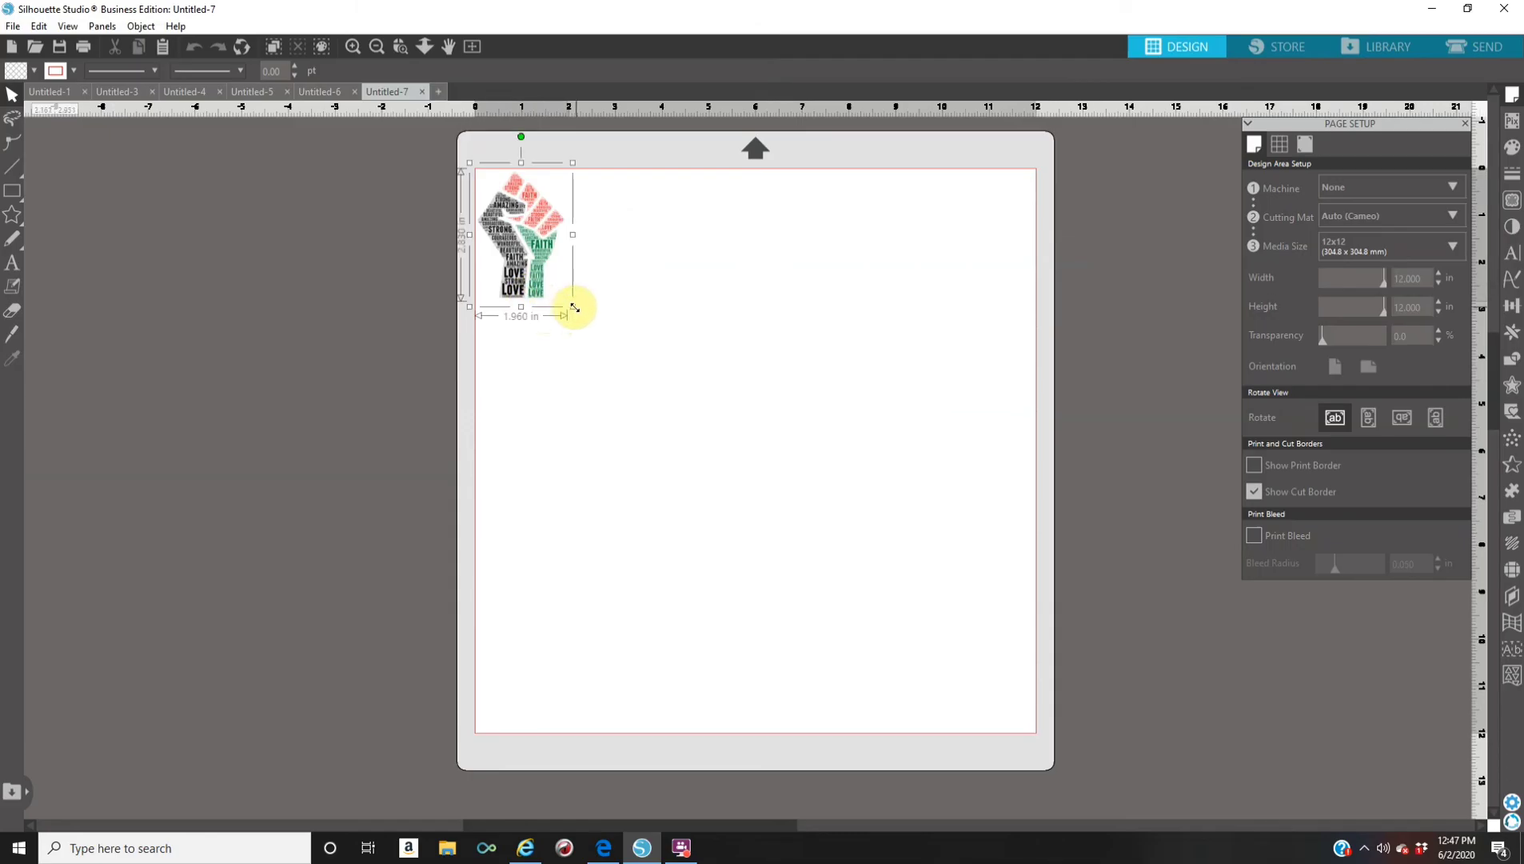
drag(576, 311, 834, 731)
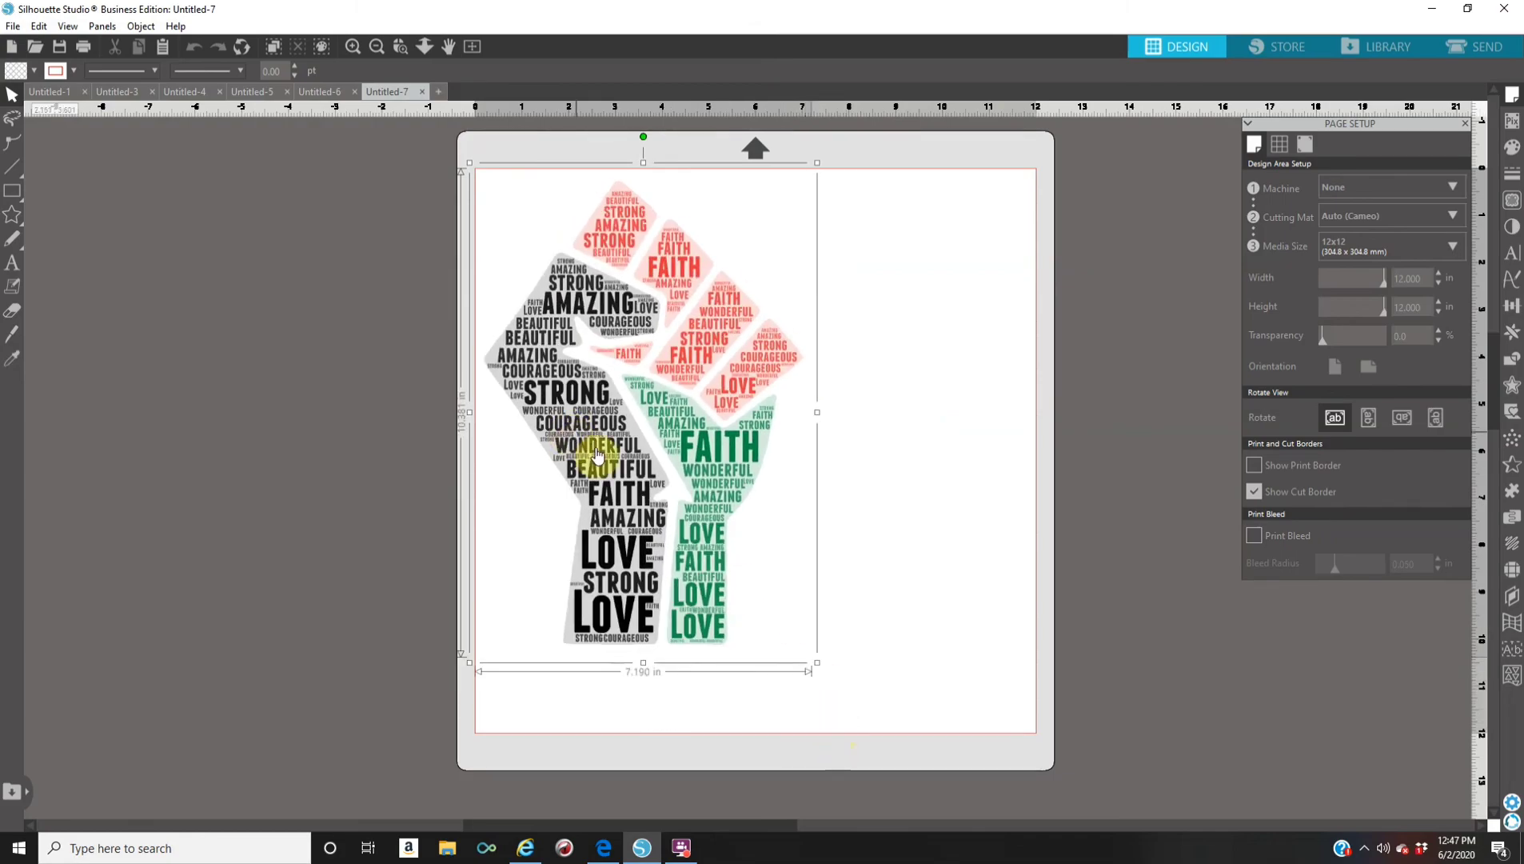
drag(597, 452, 693, 463)
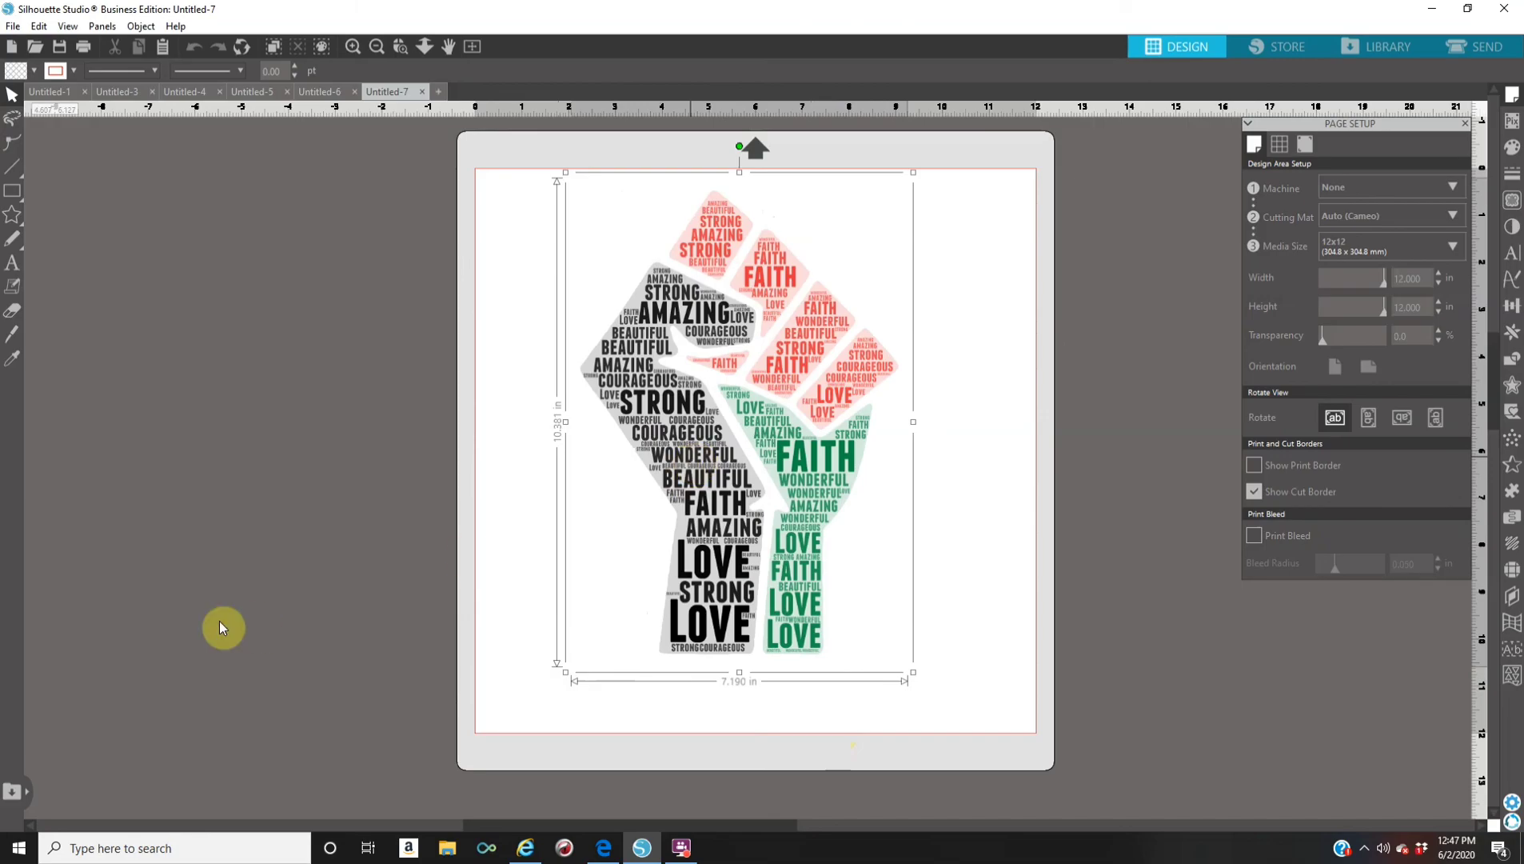